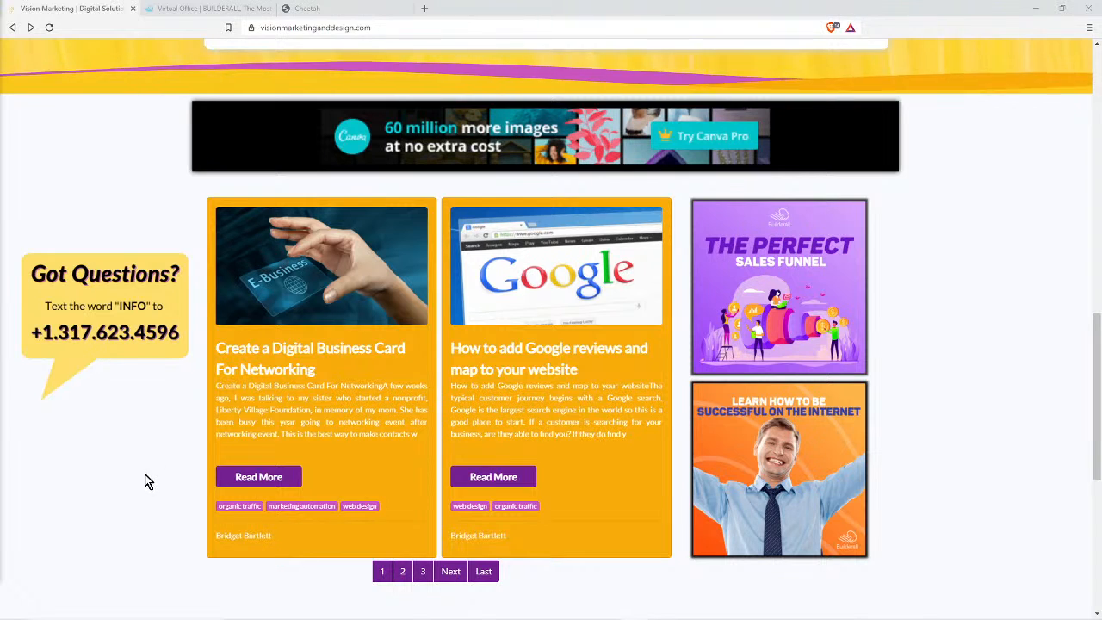
Compare the blog post section on the live website's home page with the Blog site's page list in the Cheetah builder
{"action": "scroll", "coordinate": [142, 478], "scroll_direction": "up", "scroll_amount": 1}
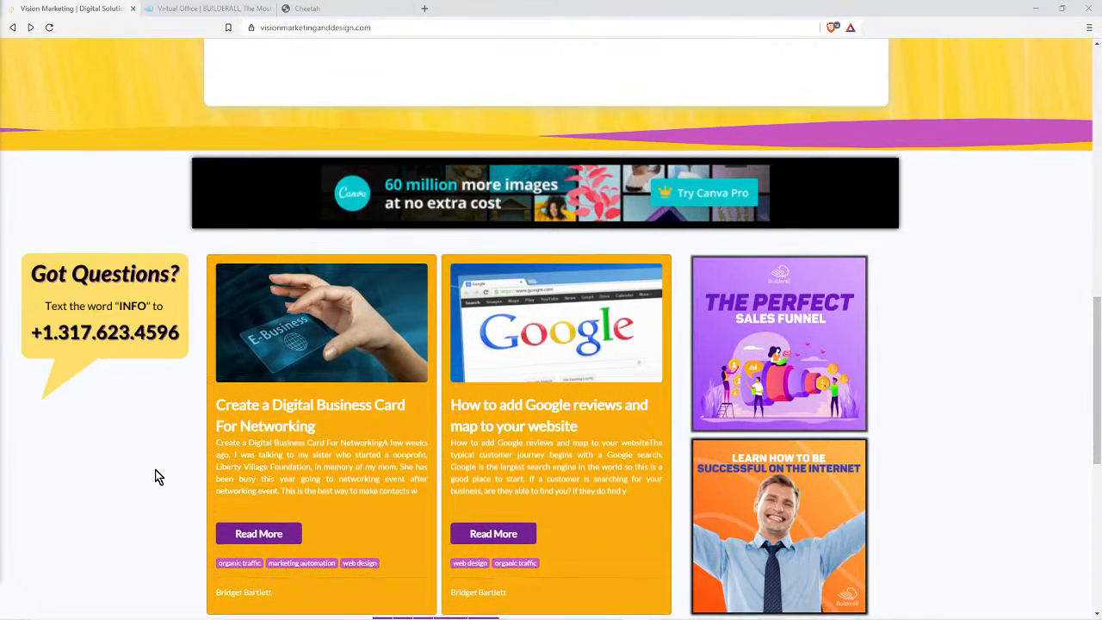
{"action": "scroll", "coordinate": [156, 473], "scroll_direction": "down", "scroll_amount": 1}
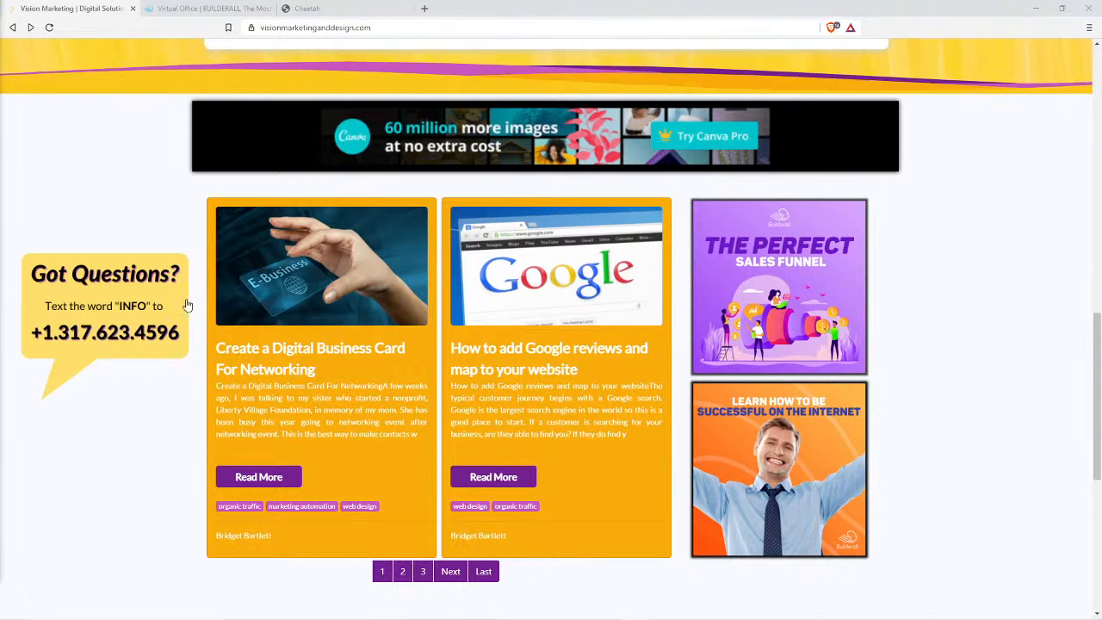
{"action": "left_click", "coordinate": [315, 8]}
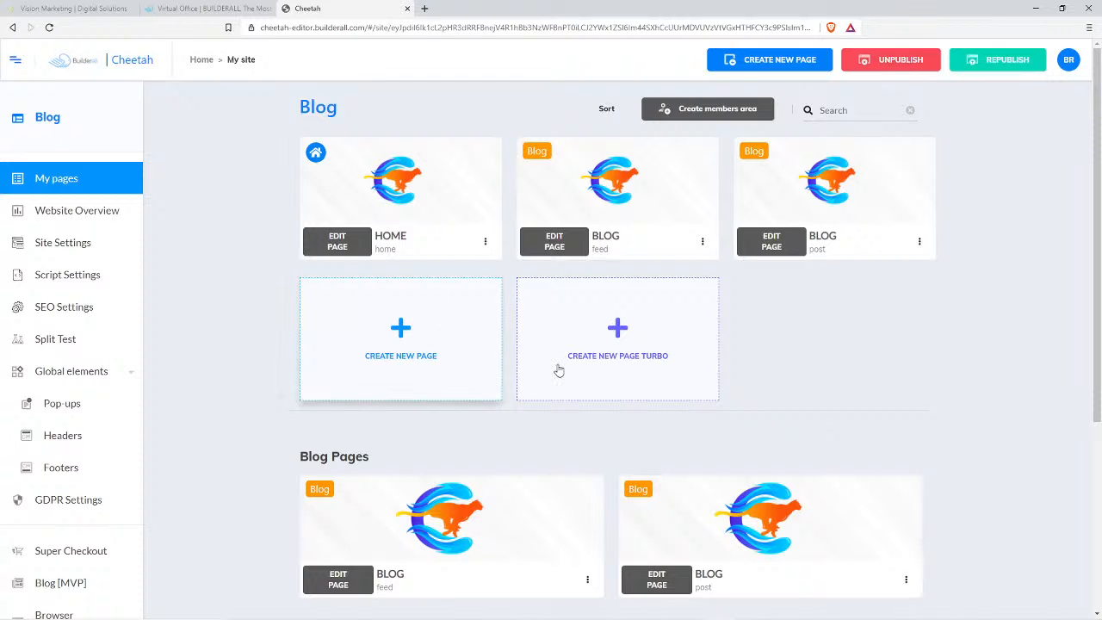
{"action": "mouse_move", "coordinate": [903, 479]}
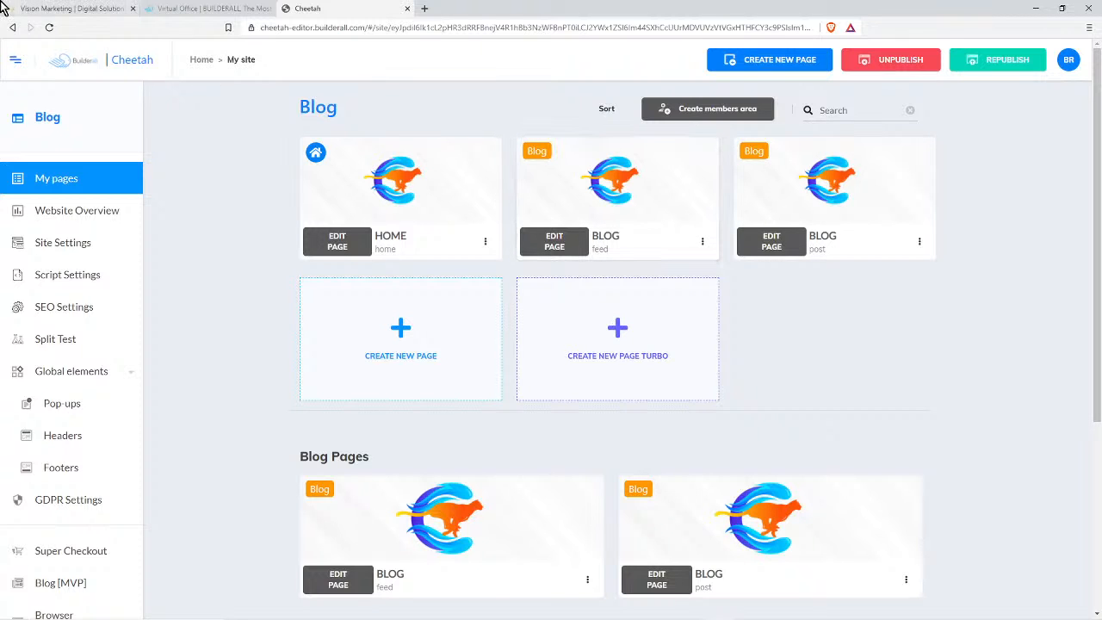
{"action": "left_click", "coordinate": [94, 7]}
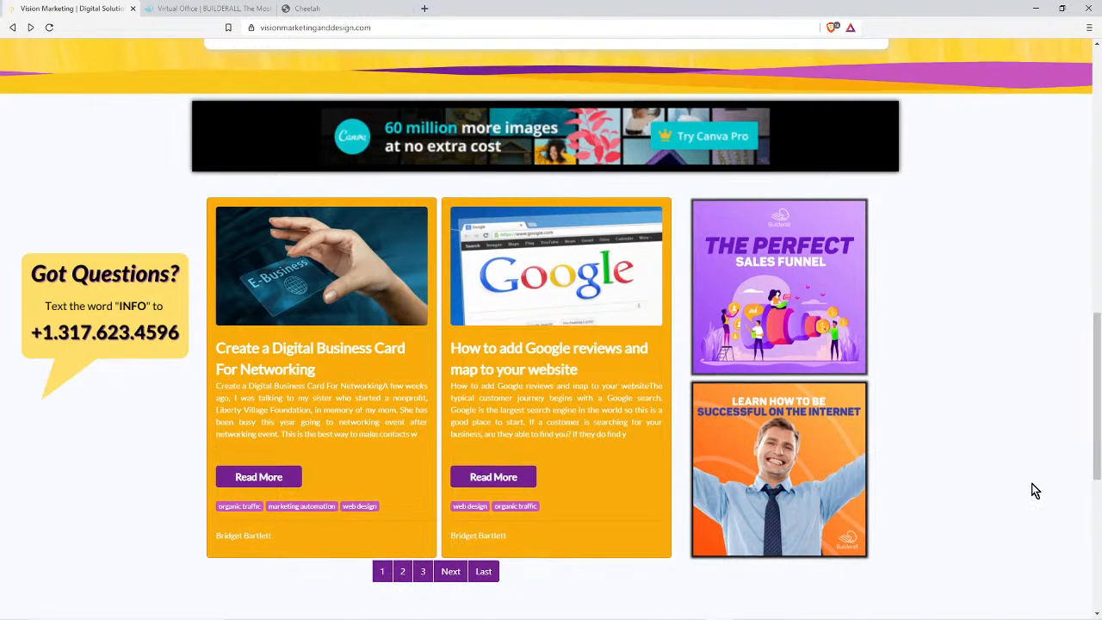
{"action": "scroll", "coordinate": [1033, 488], "scroll_direction": "up", "scroll_amount": 1}
{"action": "scroll", "coordinate": [1025, 487], "scroll_direction": "down", "scroll_amount": 1}
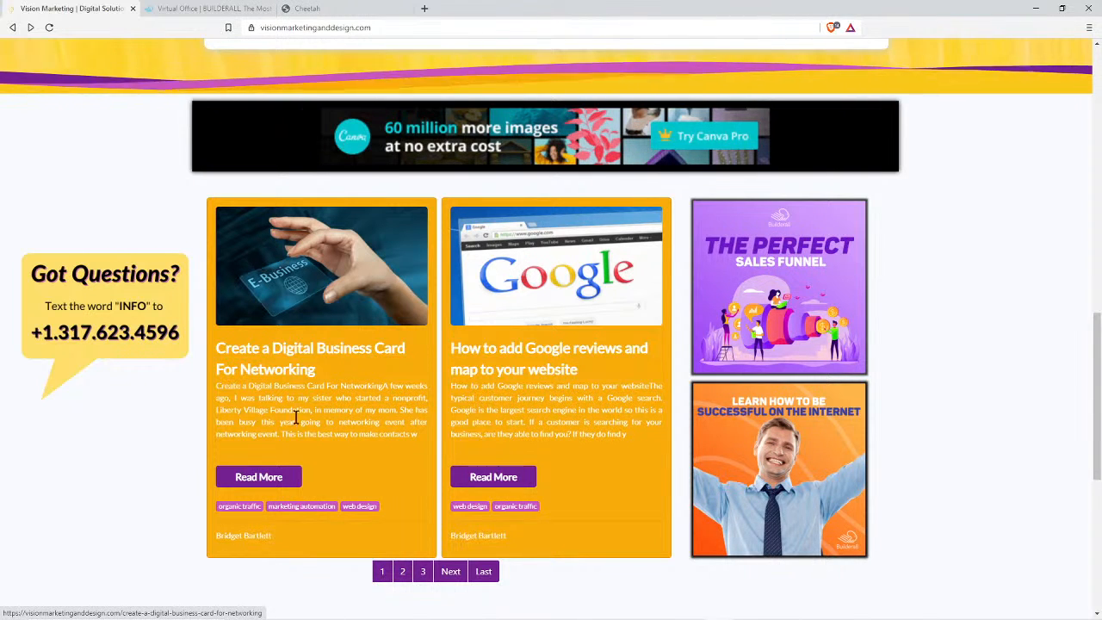
Open the post "How to get leads for your business on social media" from page 2 of the website's blog feed
{"action": "left_click", "coordinate": [404, 571]}
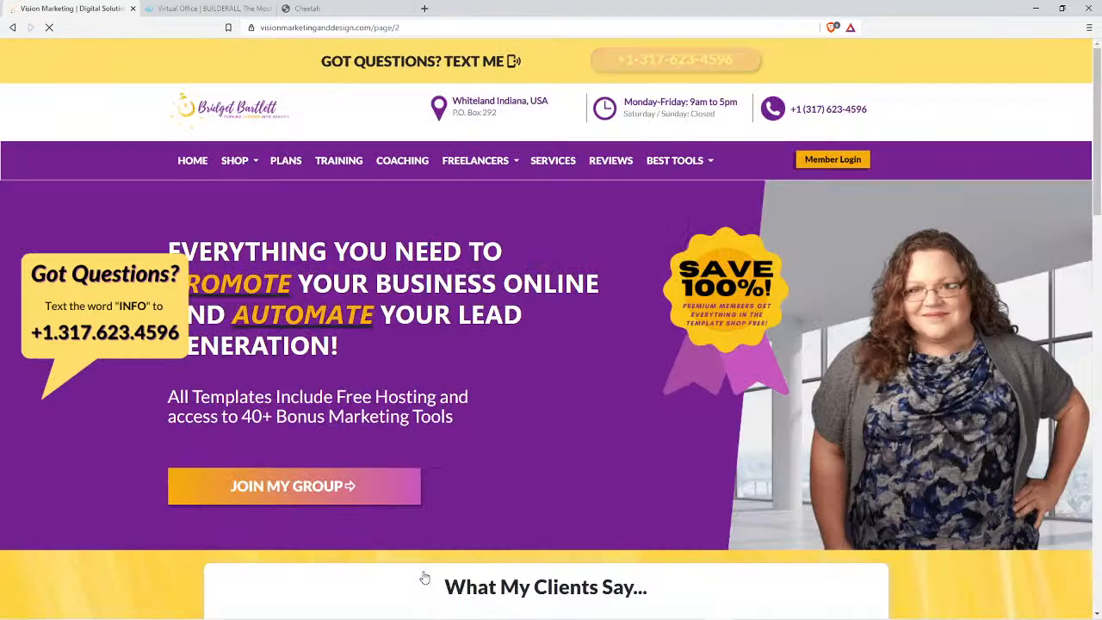
{"action": "scroll", "coordinate": [1033, 499], "scroll_direction": "down", "scroll_amount": 15}
{"action": "scroll", "coordinate": [929, 508], "scroll_direction": "down", "scroll_amount": 3}
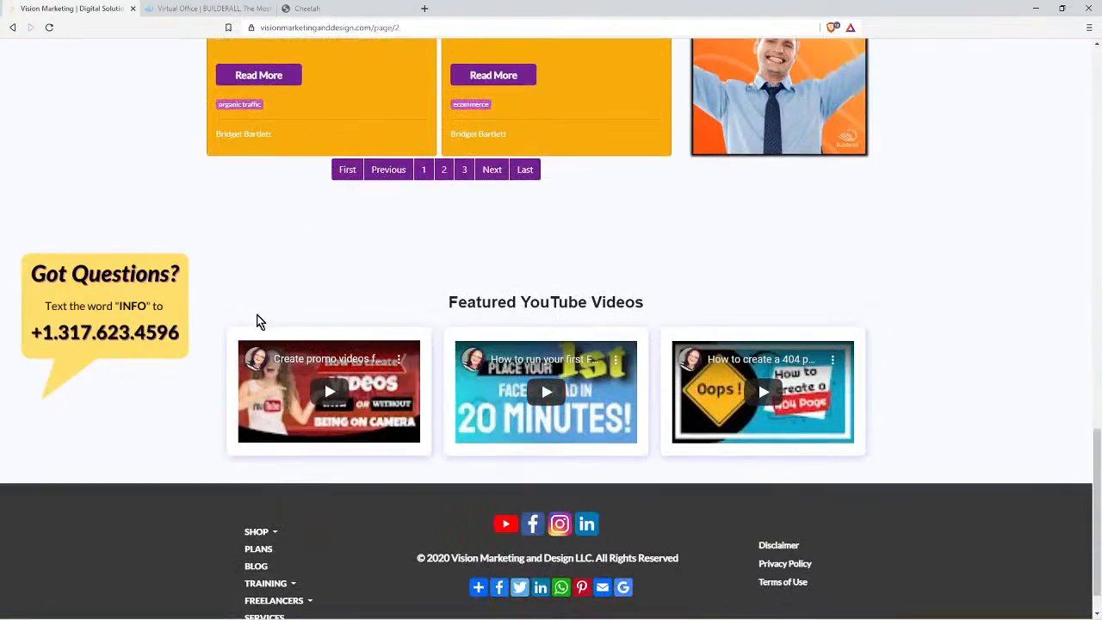
{"action": "scroll", "coordinate": [258, 319], "scroll_direction": "up", "scroll_amount": 4}
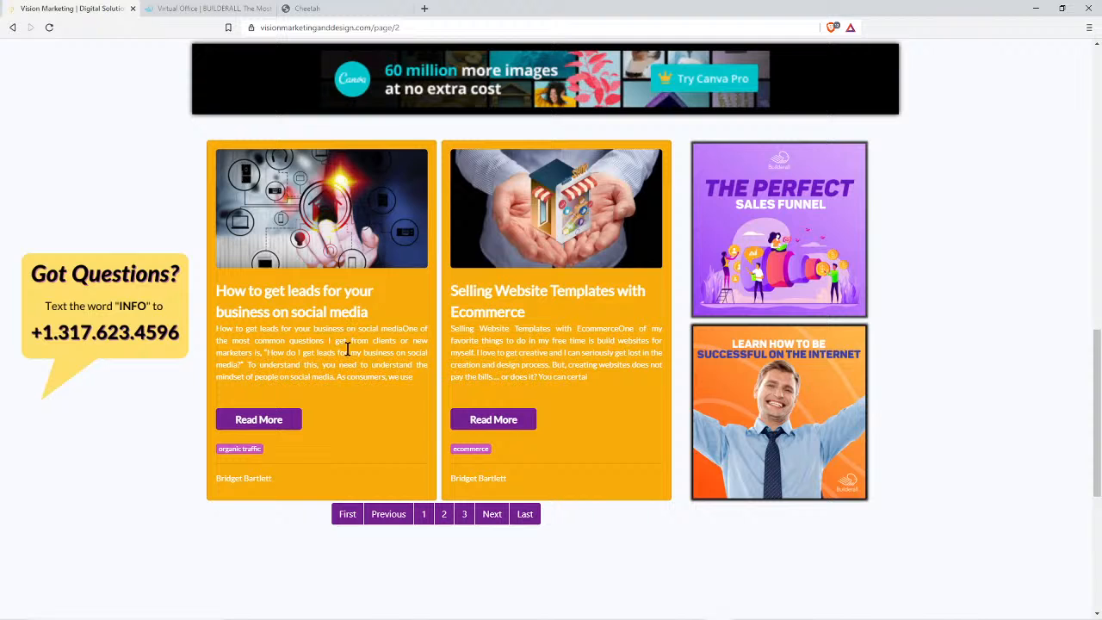
{"action": "left_click", "coordinate": [267, 419]}
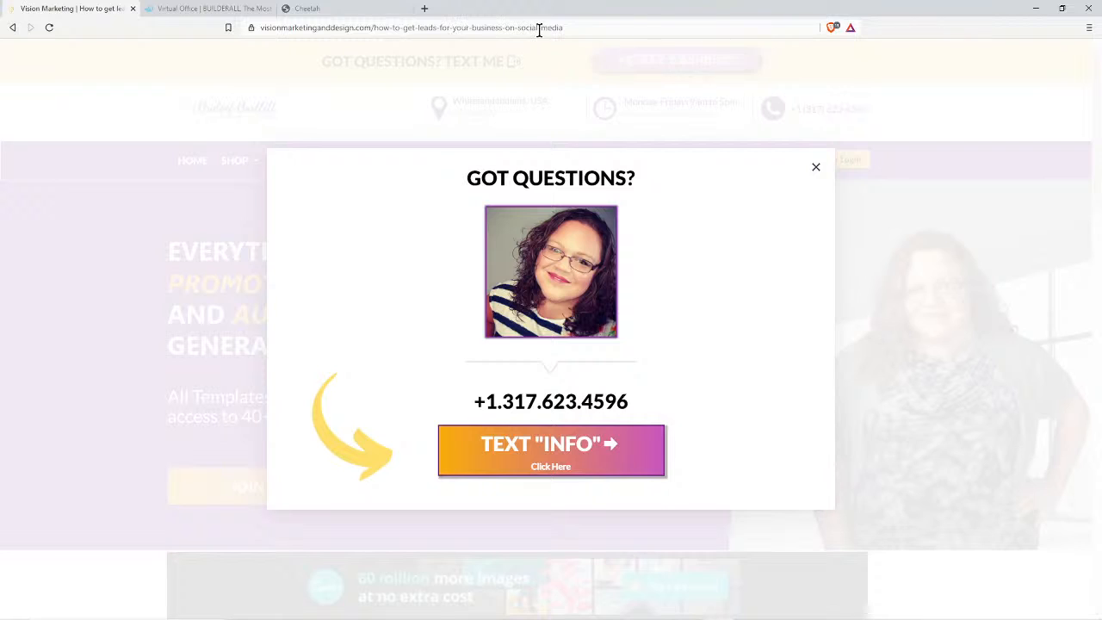
Close the "Got Questions?" pop-up and select the post's full web address
{"action": "left_click", "coordinate": [815, 169]}
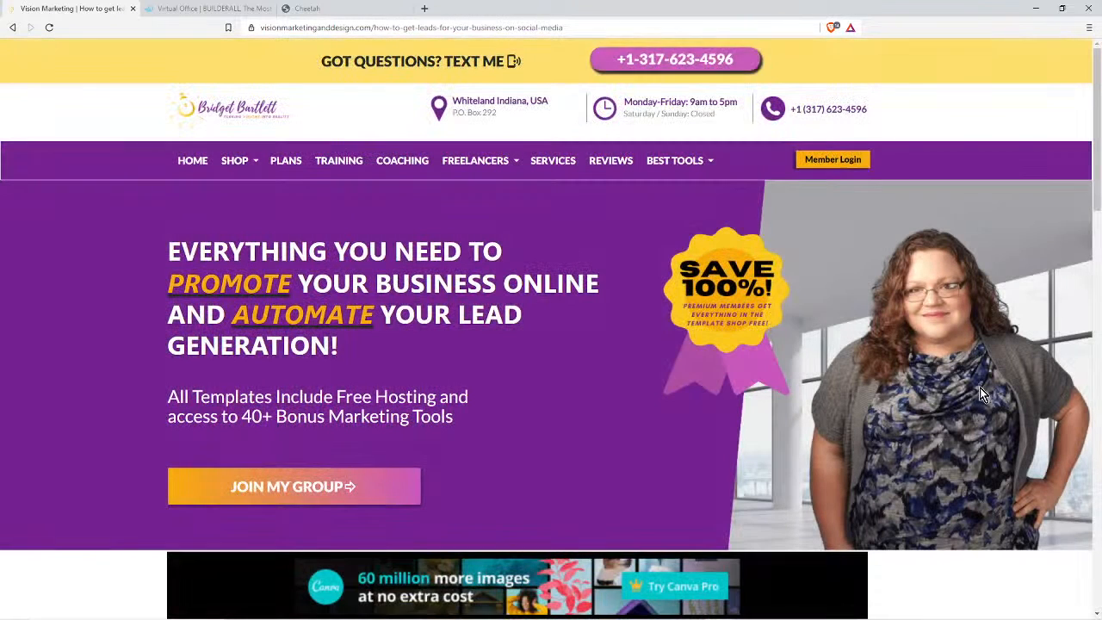
{"action": "double_click", "coordinate": [701, 25]}
{"action": "left_click", "coordinate": [701, 26]}
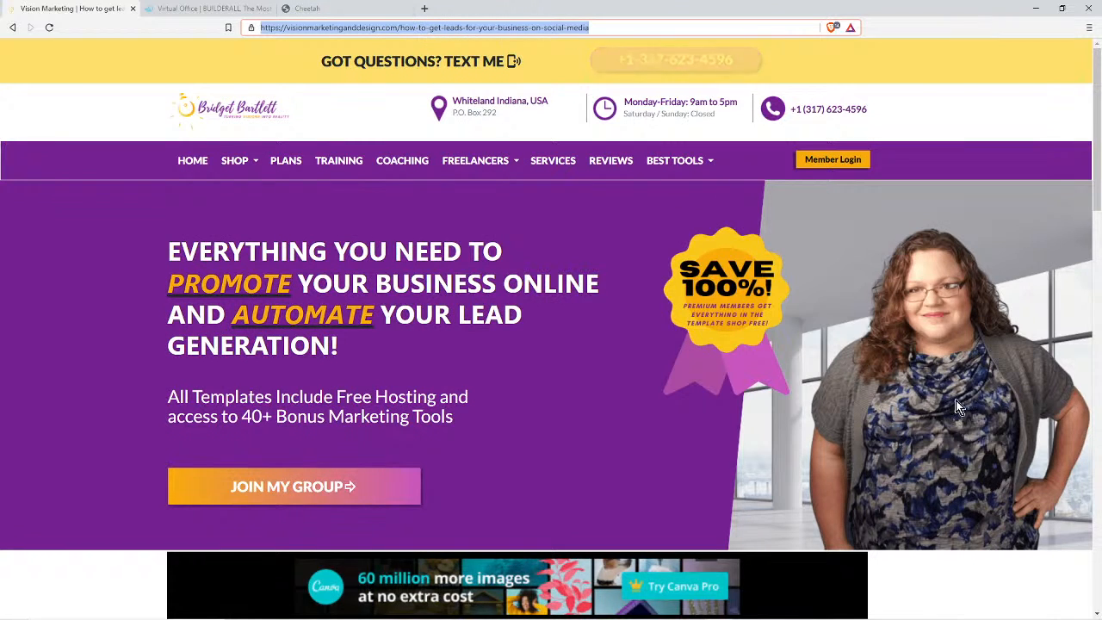
Examine the layout of the blog post page, including its header, banner ad, author details, social icons, article text and sidebar
{"action": "scroll", "coordinate": [955, 400], "scroll_direction": "down", "scroll_amount": 2}
{"action": "scroll", "coordinate": [954, 400], "scroll_direction": "down", "scroll_amount": 1}
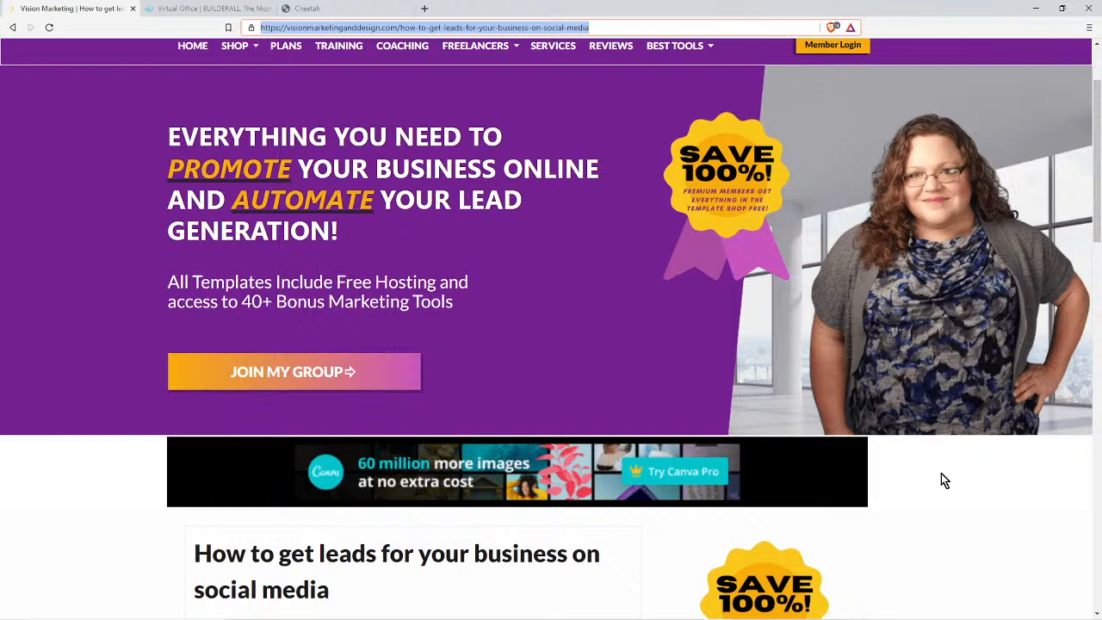
{"action": "scroll", "coordinate": [939, 476], "scroll_direction": "down", "scroll_amount": 1}
{"action": "scroll", "coordinate": [939, 476], "scroll_direction": "up", "scroll_amount": 1}
{"action": "scroll", "coordinate": [929, 523], "scroll_direction": "down", "scroll_amount": 3}
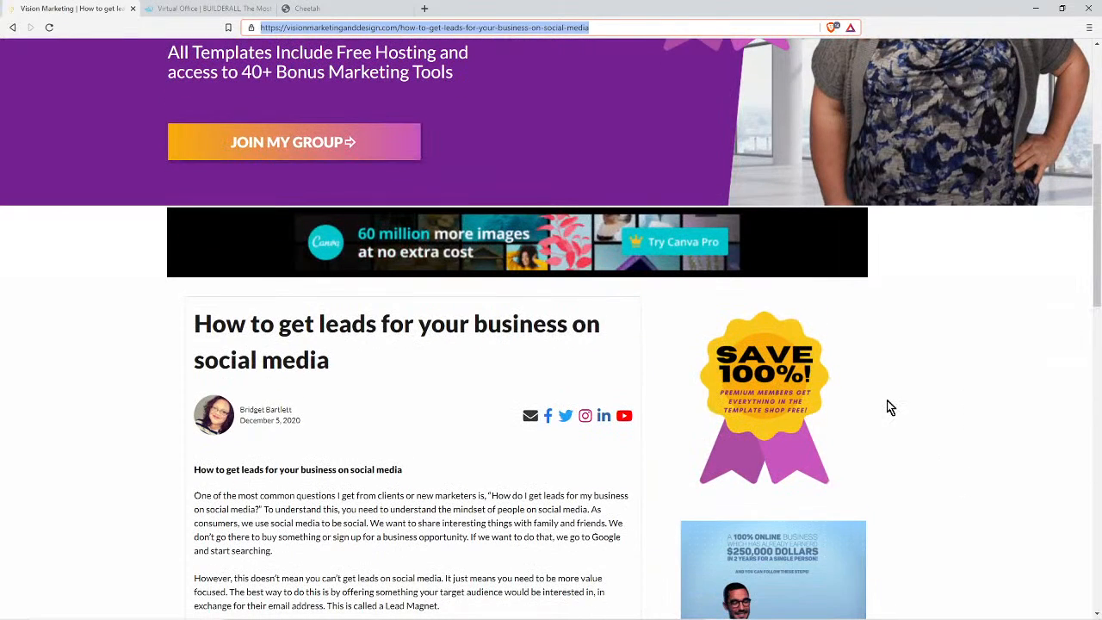
{"action": "scroll", "coordinate": [929, 445], "scroll_direction": "down", "scroll_amount": 4}
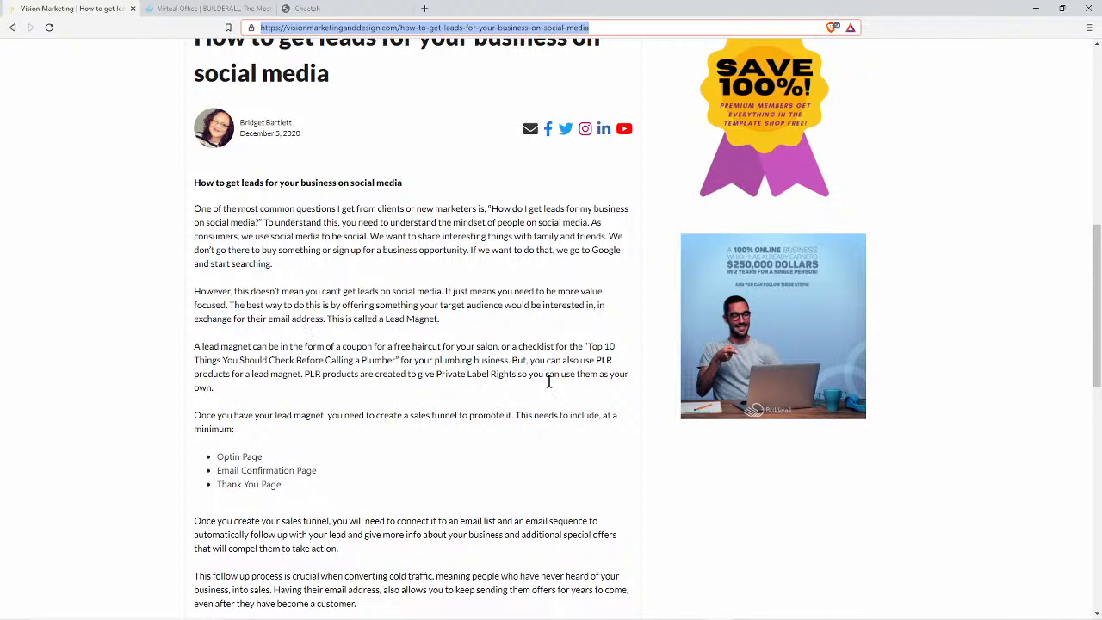
{"action": "scroll", "coordinate": [567, 396], "scroll_direction": "down", "scroll_amount": 1}
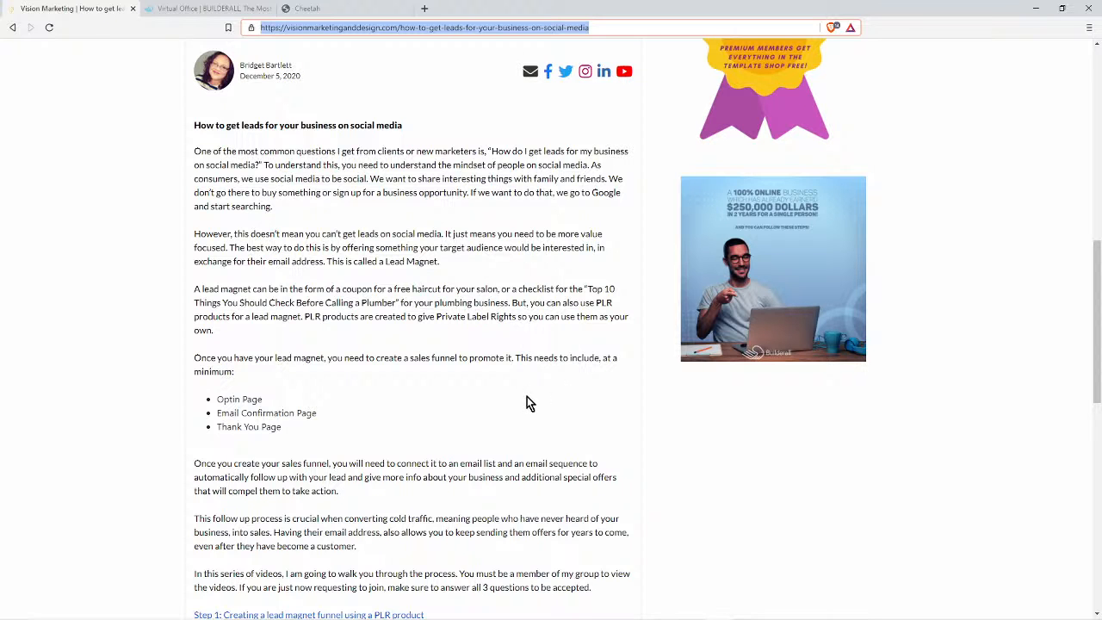
{"action": "scroll", "coordinate": [528, 395], "scroll_direction": "up", "scroll_amount": 4}
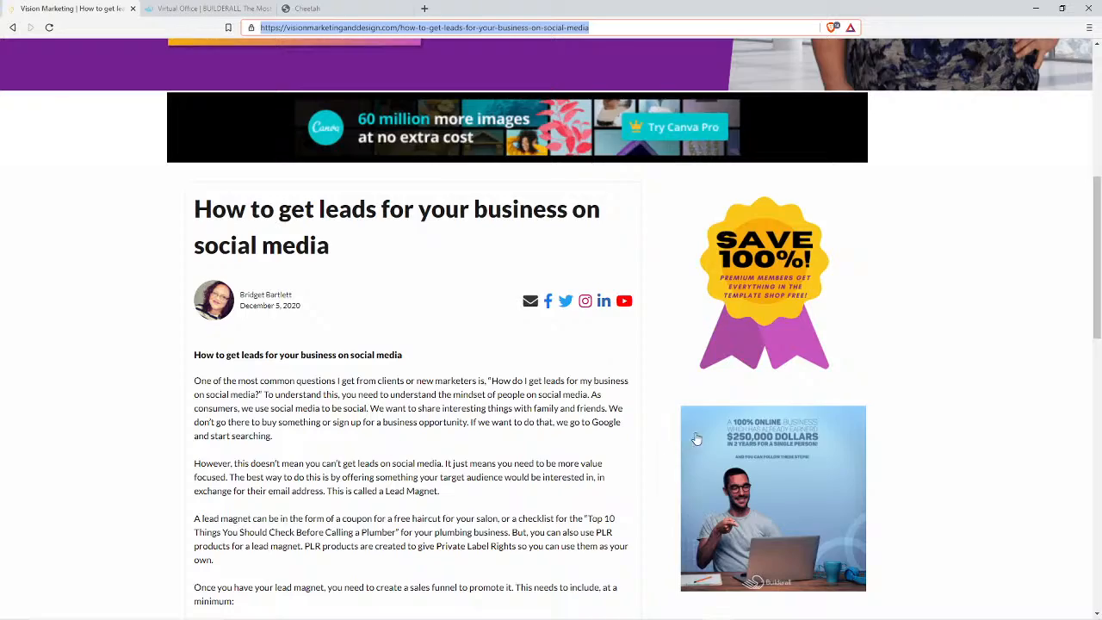
{"action": "scroll", "coordinate": [695, 439], "scroll_direction": "up", "scroll_amount": 6}
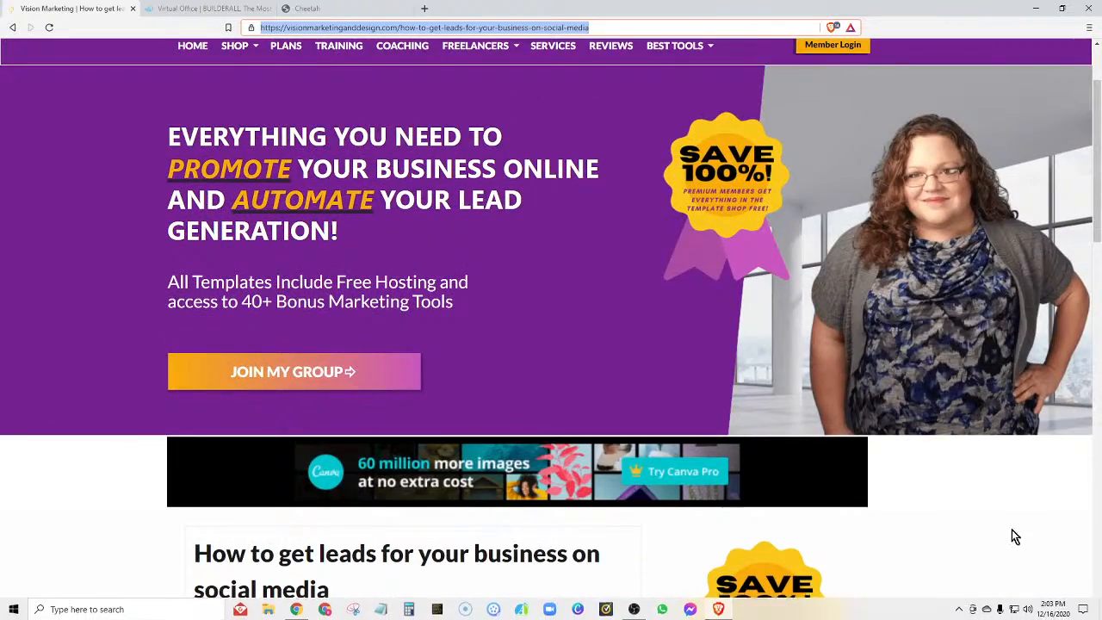
{"action": "scroll", "coordinate": [939, 372], "scroll_direction": "down", "scroll_amount": 8}
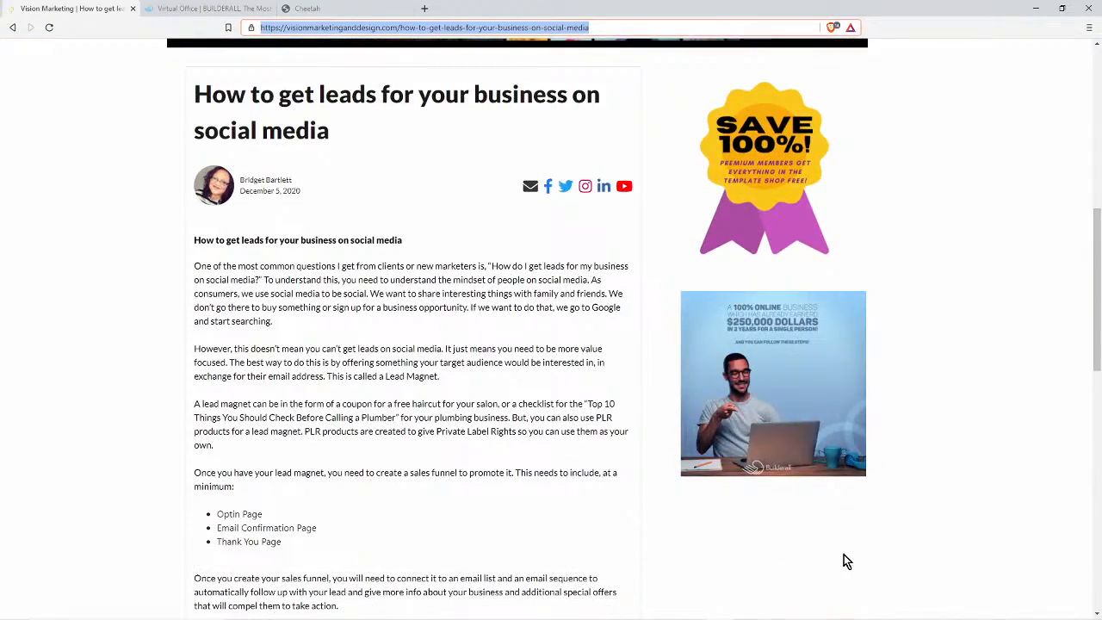
{"action": "scroll", "coordinate": [846, 548], "scroll_direction": "down", "scroll_amount": 2}
{"action": "scroll", "coordinate": [850, 530], "scroll_direction": "up", "scroll_amount": 2}
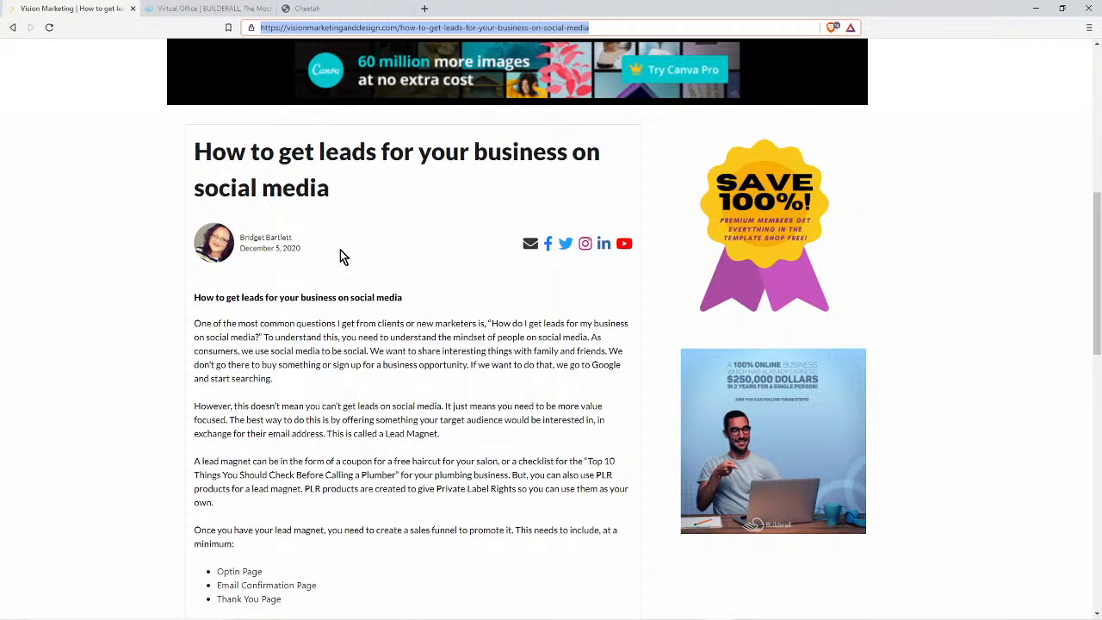
Go back to page 2 of the blog feed and reopen the social media leads post to compare both layouts
{"action": "left_click", "coordinate": [13, 28]}
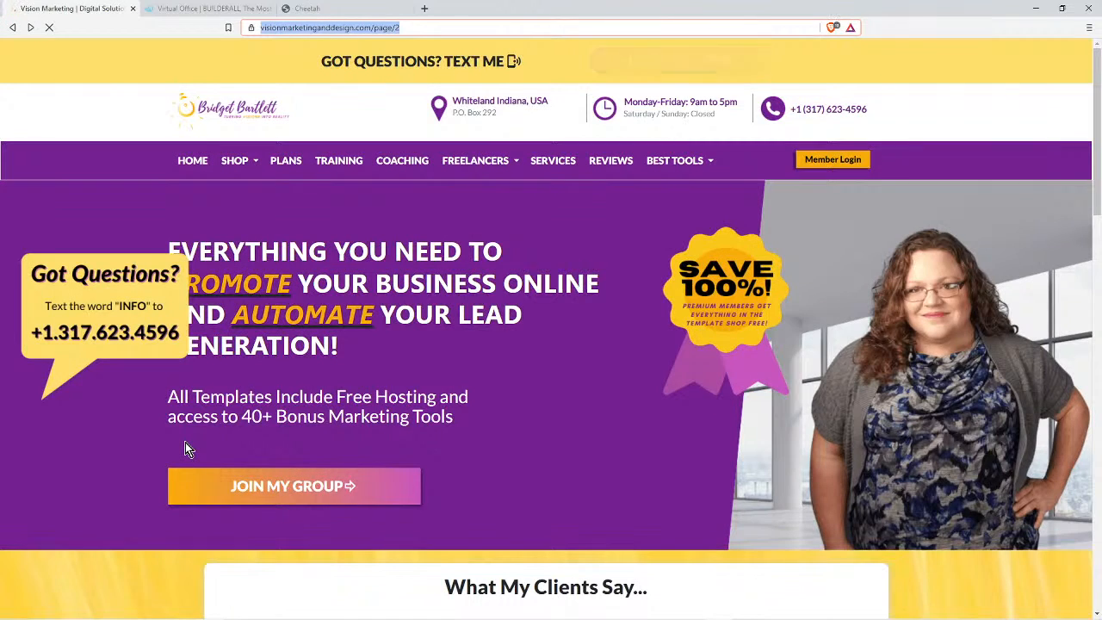
{"action": "scroll", "coordinate": [185, 447], "scroll_direction": "down", "scroll_amount": 12}
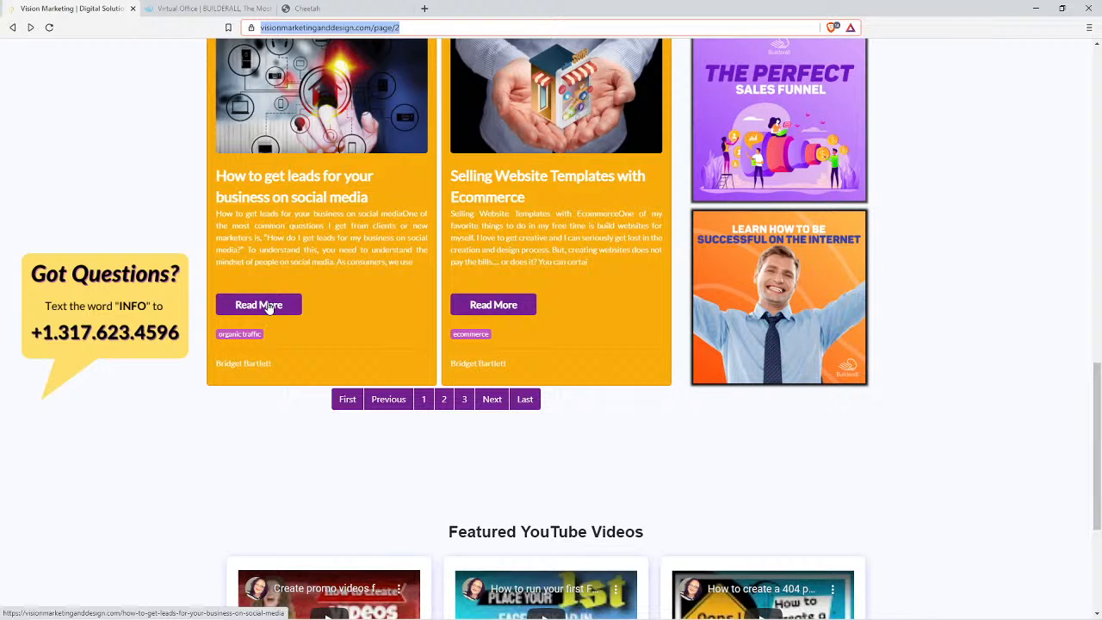
{"action": "left_click", "coordinate": [269, 307]}
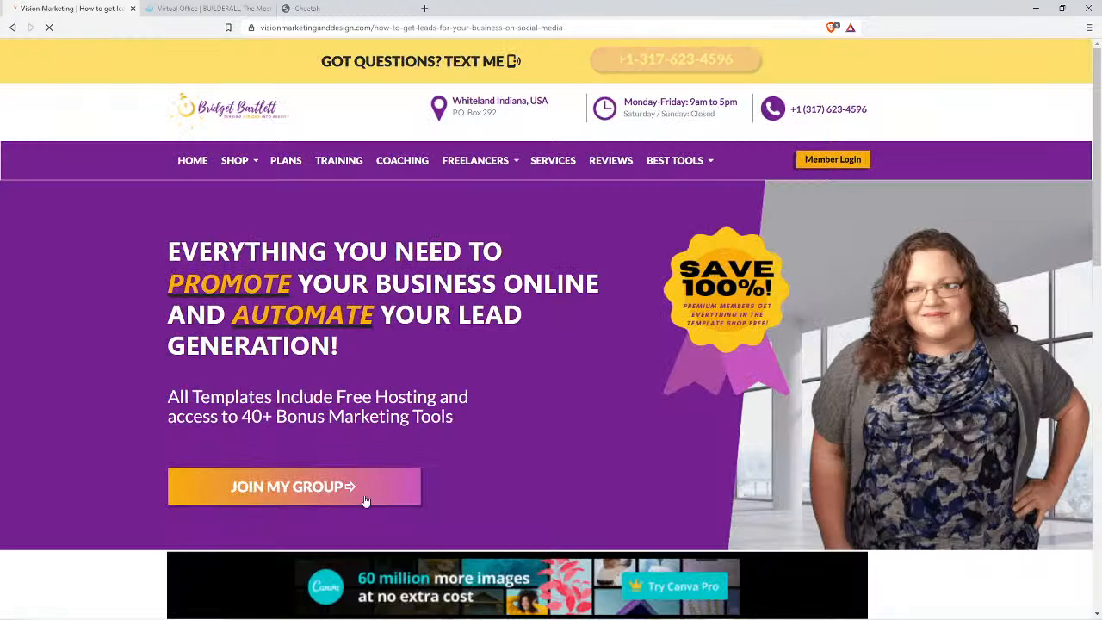
{"action": "scroll", "coordinate": [651, 385], "scroll_direction": "down", "scroll_amount": 5}
{"action": "scroll", "coordinate": [650, 385], "scroll_direction": "down", "scroll_amount": 1}
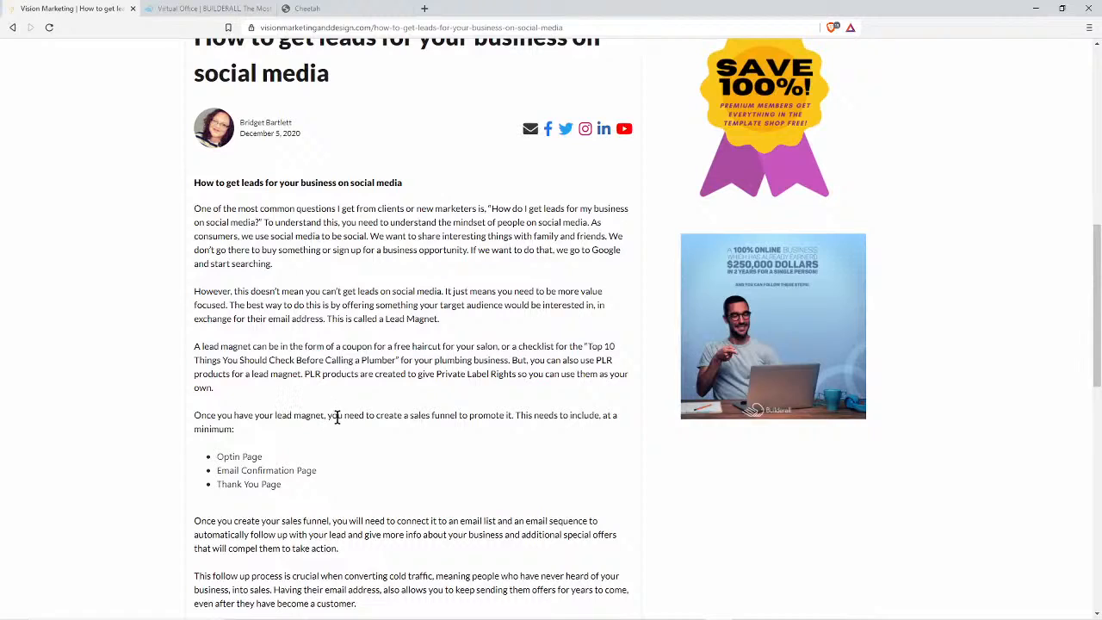
Return to page 2 of the blog feed and review the sections surrounding the post cards
{"action": "left_click", "coordinate": [13, 30]}
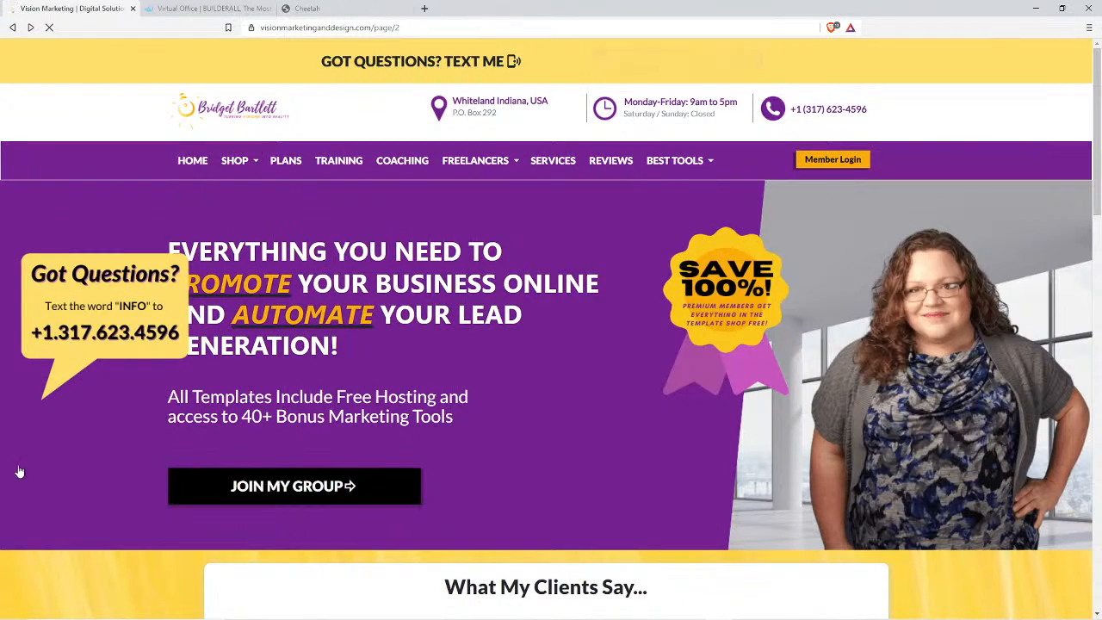
{"action": "scroll", "coordinate": [76, 470], "scroll_direction": "down", "scroll_amount": 1}
{"action": "scroll", "coordinate": [77, 471], "scroll_direction": "down", "scroll_amount": 10}
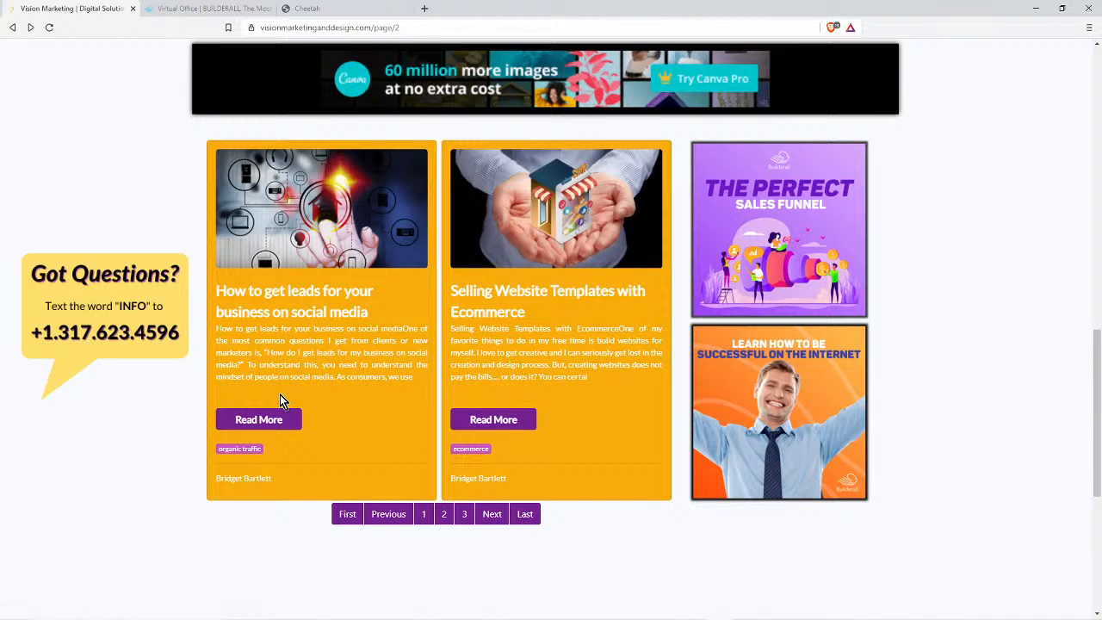
{"action": "scroll", "coordinate": [266, 380], "scroll_direction": "up", "scroll_amount": 3}
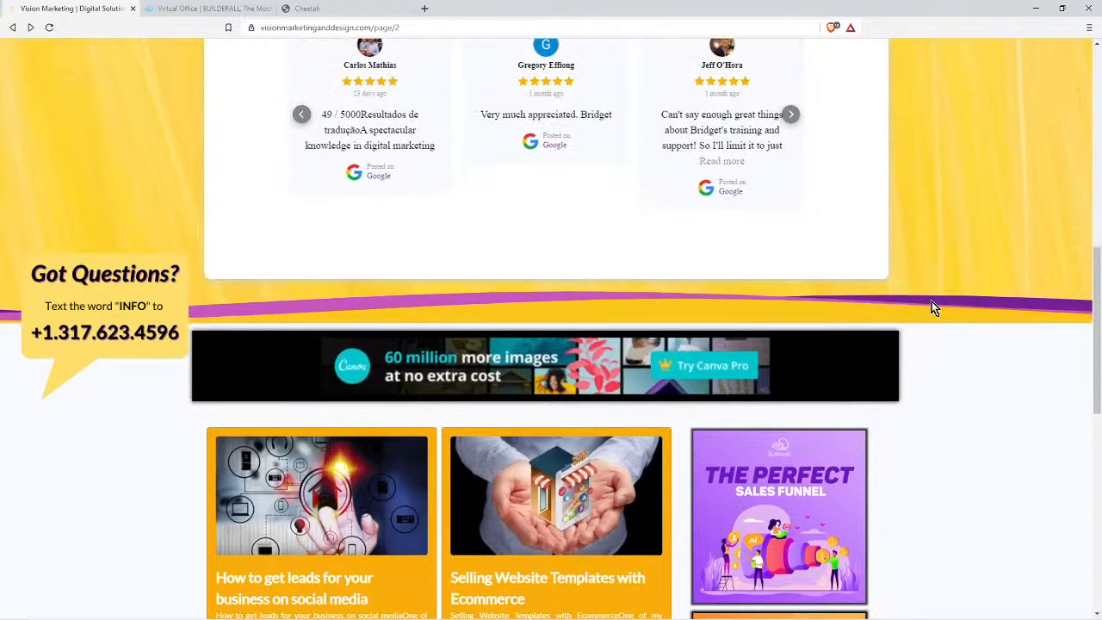
{"action": "scroll", "coordinate": [1037, 336], "scroll_direction": "up", "scroll_amount": 1}
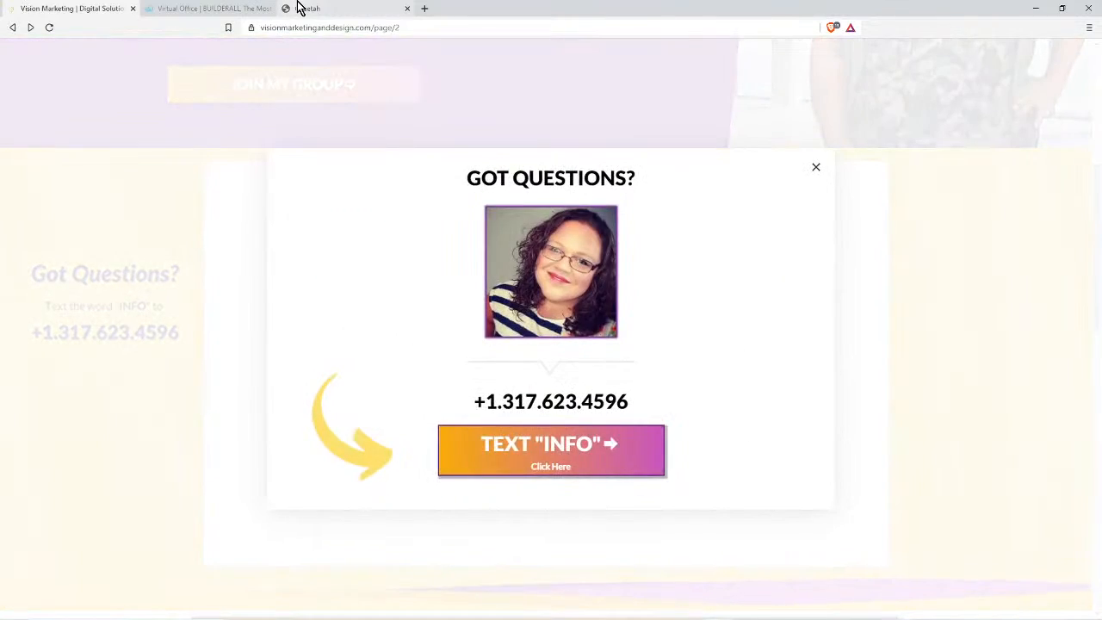
Switch to the Cheetah builder and examine the Blog site's feed and post pages in the page list
{"action": "left_click", "coordinate": [303, 9]}
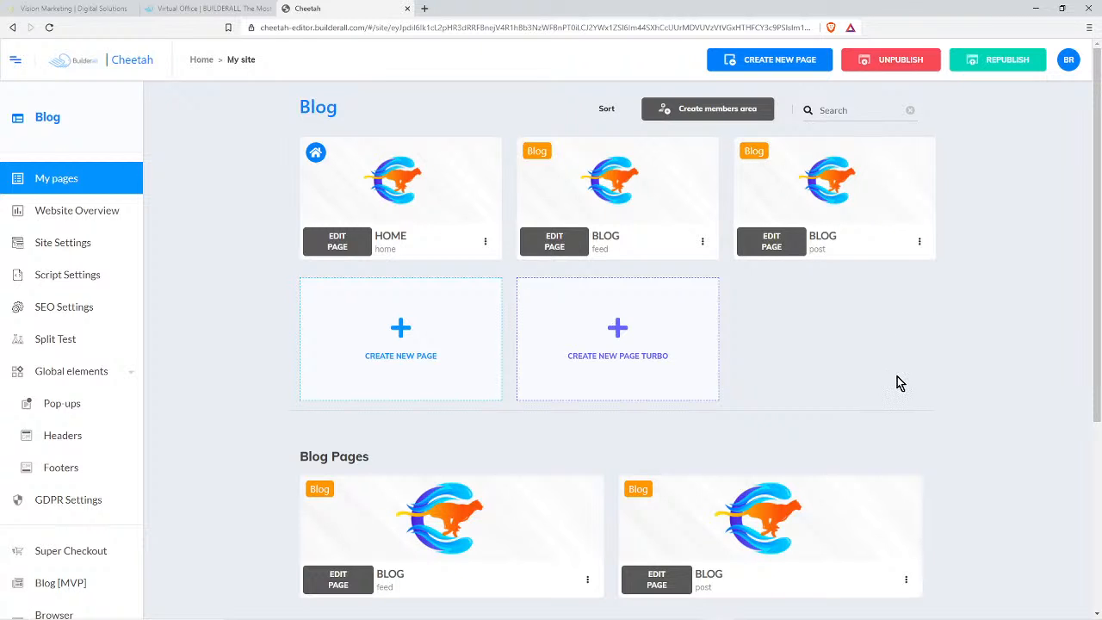
{"action": "scroll", "coordinate": [1032, 356], "scroll_direction": "down", "scroll_amount": 2}
{"action": "scroll", "coordinate": [554, 447], "scroll_direction": "up", "scroll_amount": 2}
{"action": "scroll", "coordinate": [1016, 391], "scroll_direction": "down", "scroll_amount": 3}
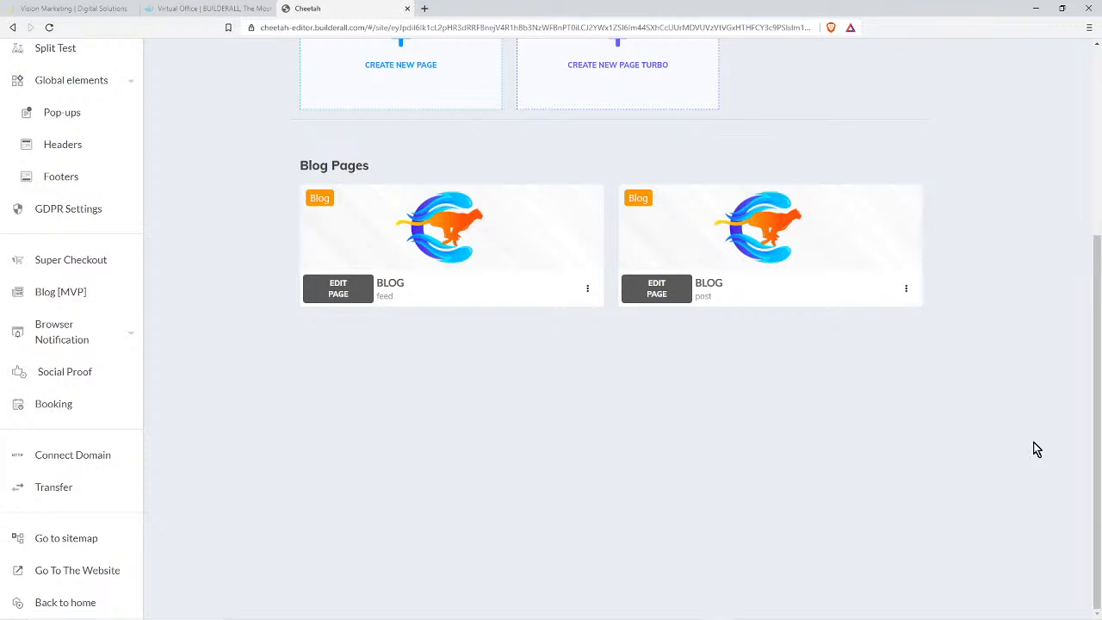
{"action": "scroll", "coordinate": [1036, 449], "scroll_direction": "up", "scroll_amount": 4}
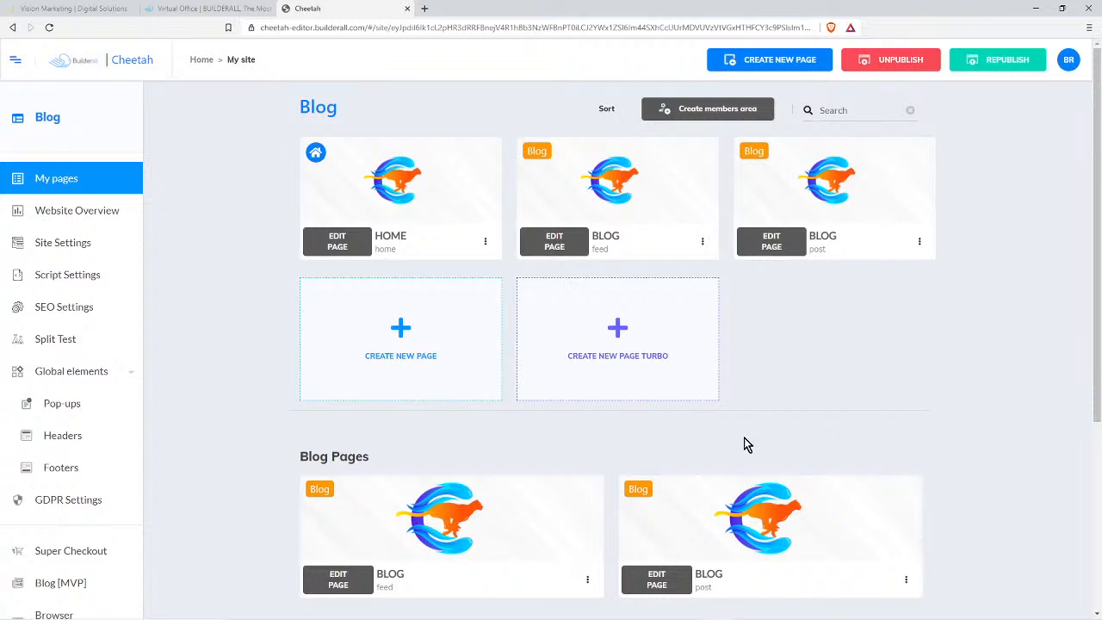
{"action": "mouse_move", "coordinate": [633, 189]}
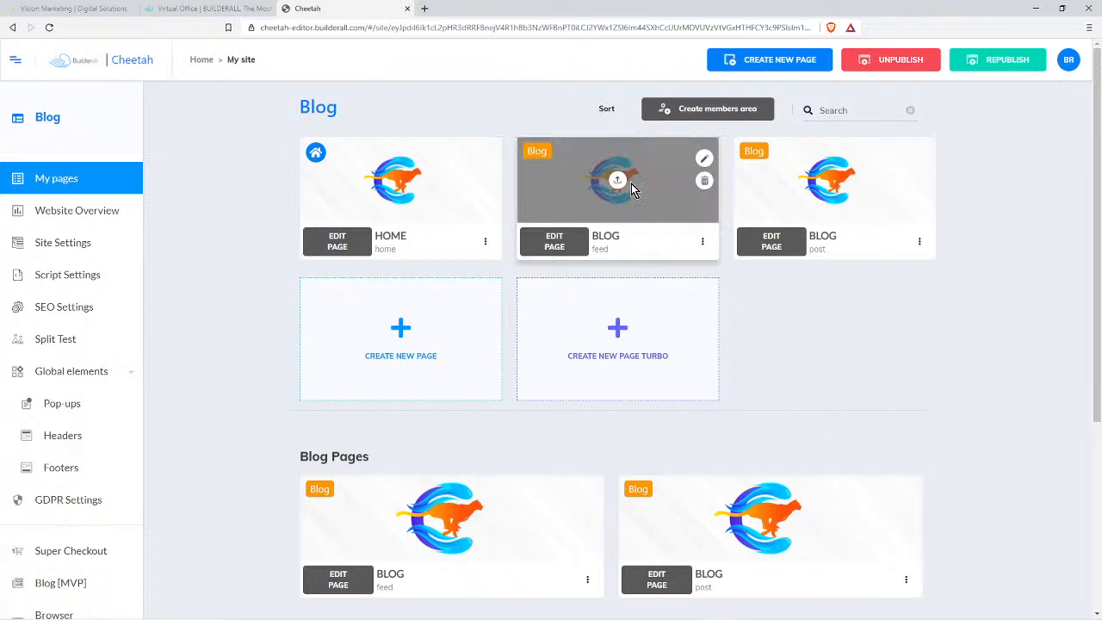
{"action": "mouse_move", "coordinate": [449, 521]}
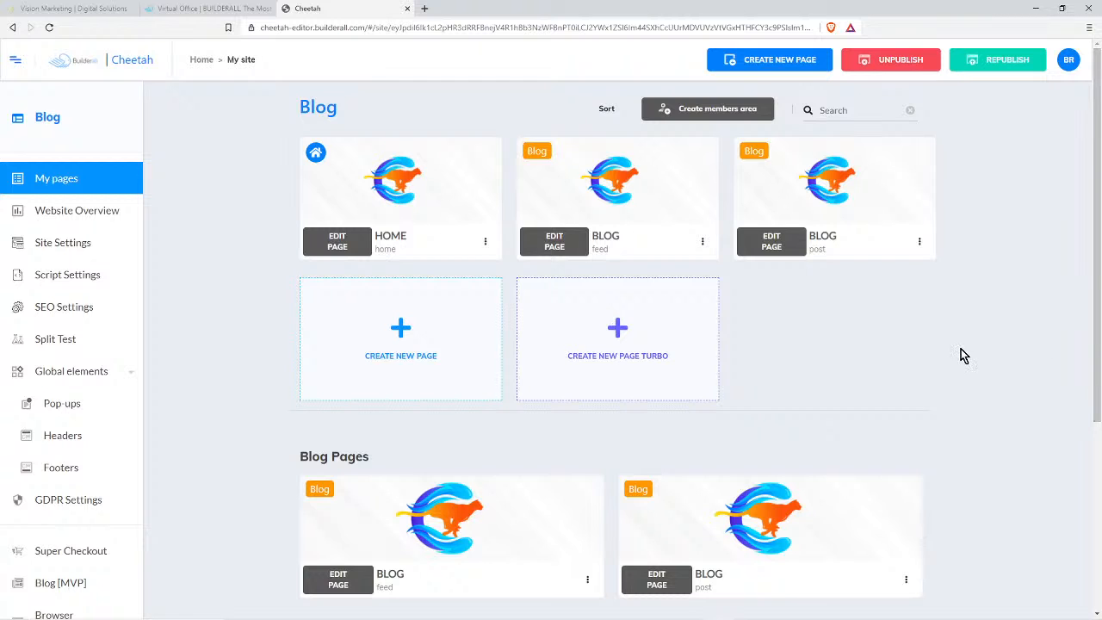
Open the blog feed page in the editor and delete the placeholder text box from its panel
{"action": "left_click", "coordinate": [555, 245]}
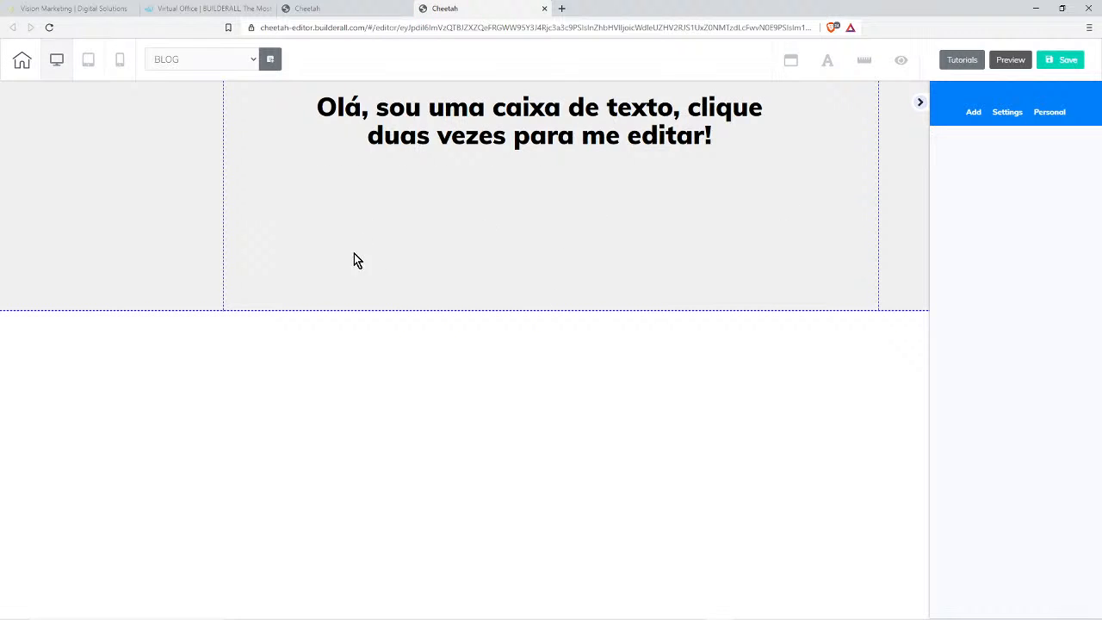
{"action": "left_click", "coordinate": [513, 243]}
{"action": "left_click", "coordinate": [626, 132]}
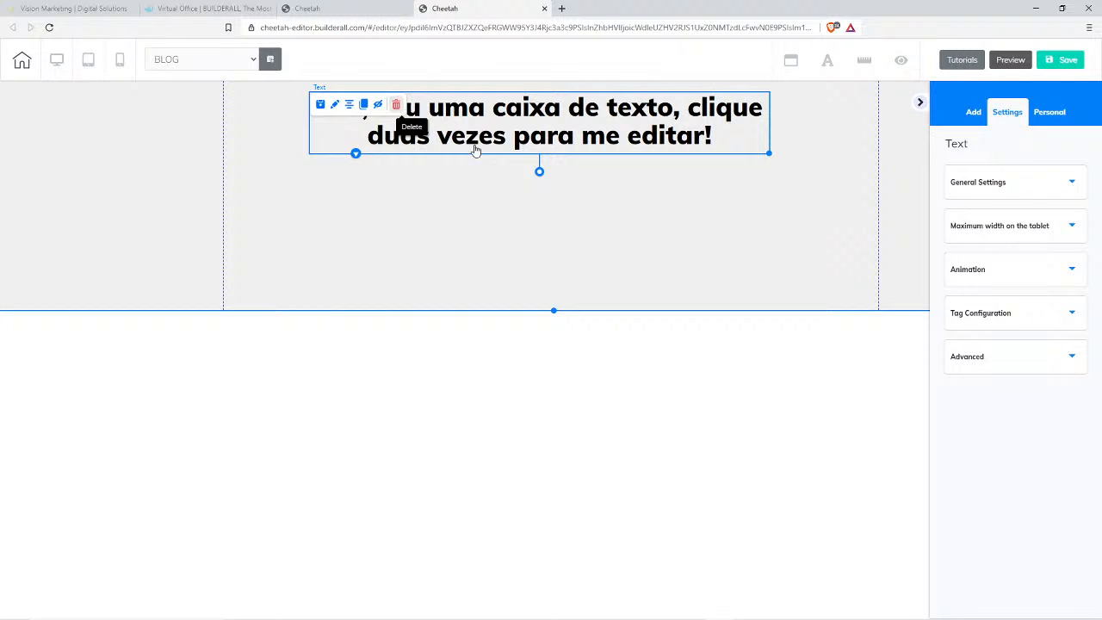
{"action": "left_click", "coordinate": [396, 104]}
{"action": "left_click", "coordinate": [630, 365]}
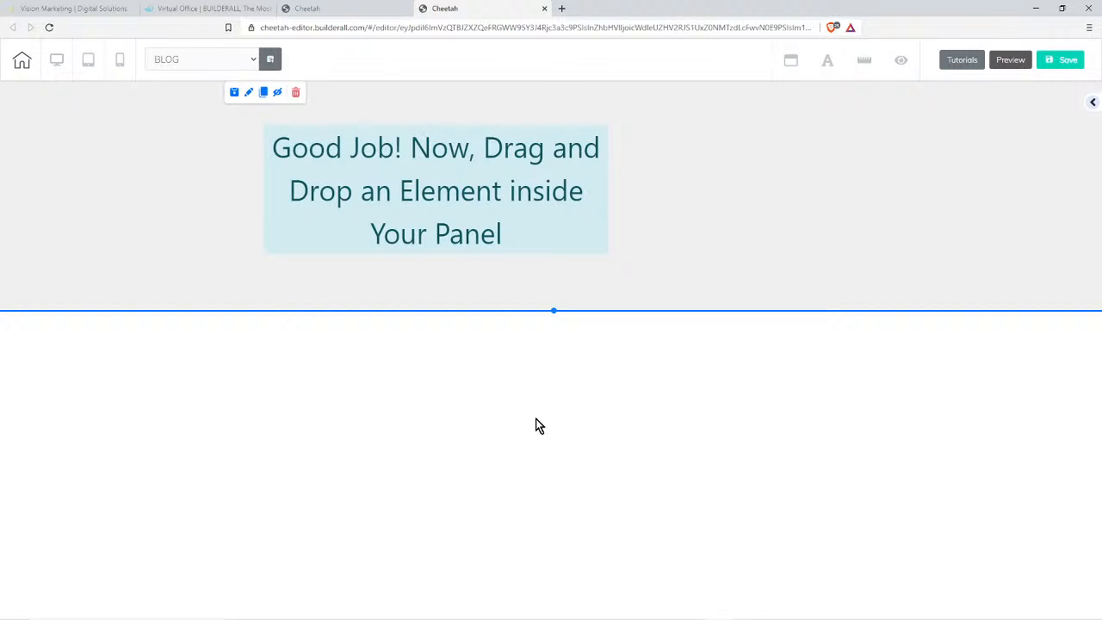
Make the feed page's empty panel taller and add a blank panel below it
{"action": "left_click_drag", "start_coordinate": [550, 307], "coordinate": [554, 471]}
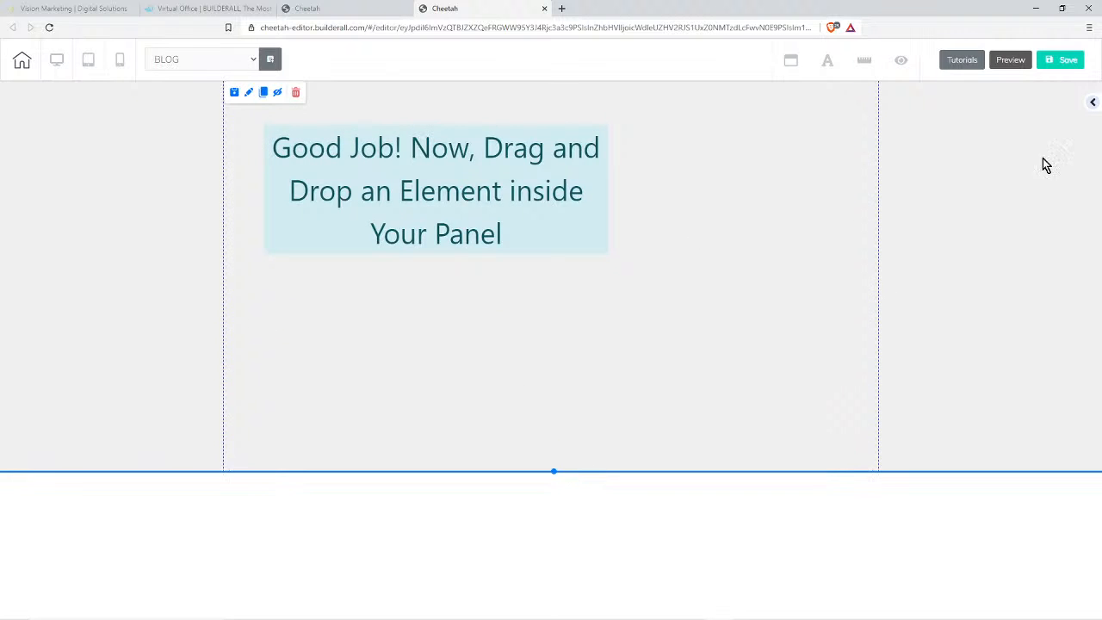
{"action": "left_click", "coordinate": [1093, 104]}
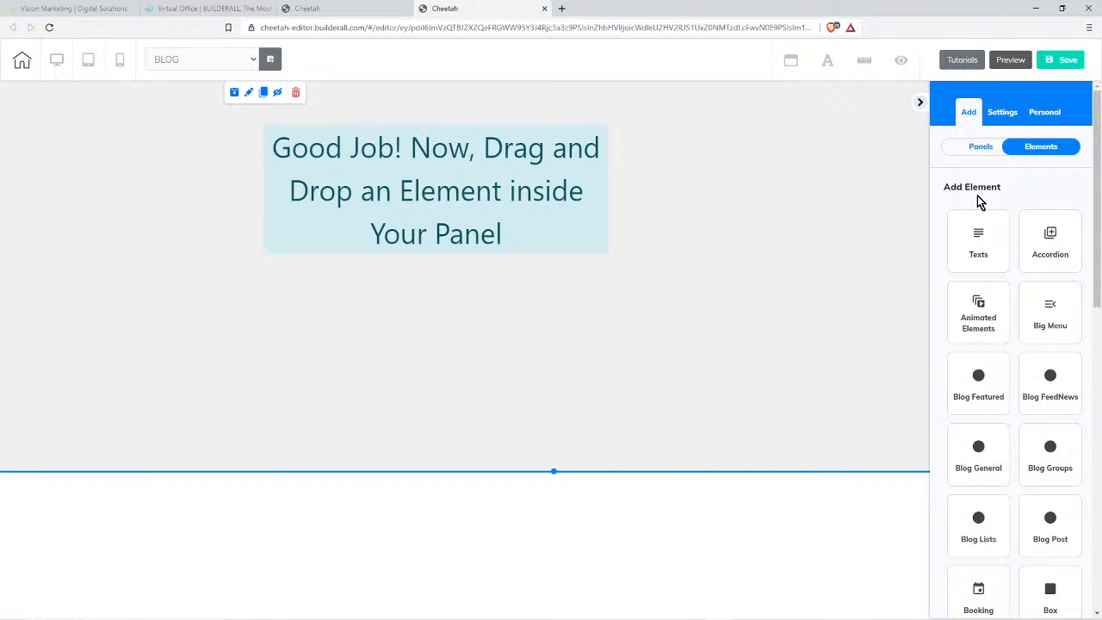
{"action": "left_click", "coordinate": [841, 282]}
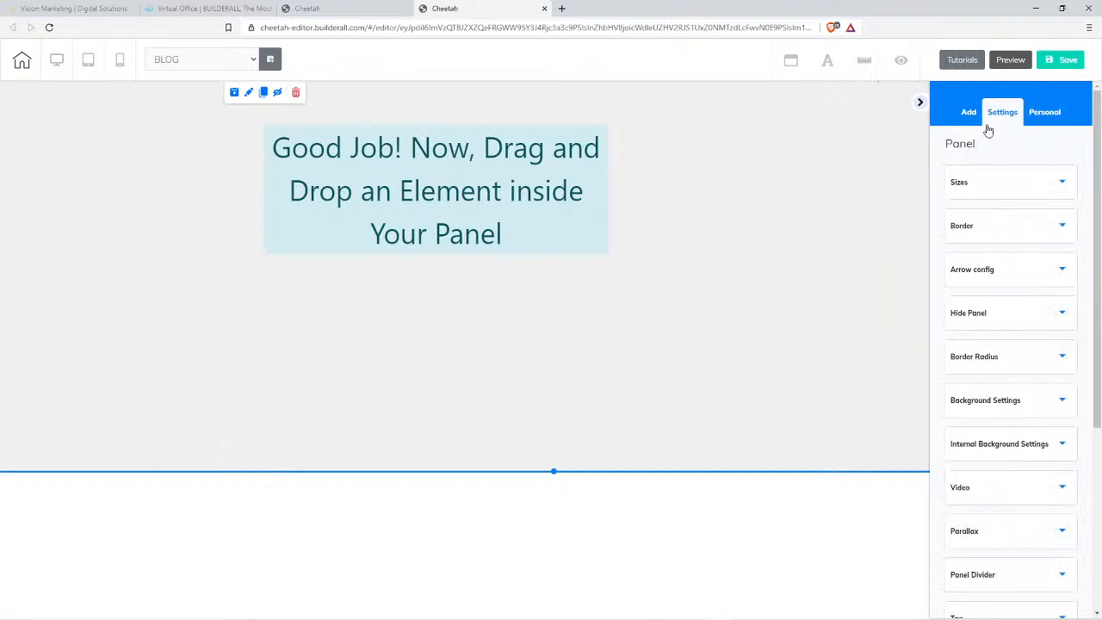
{"action": "left_click", "coordinate": [967, 115]}
{"action": "left_click", "coordinate": [981, 146]}
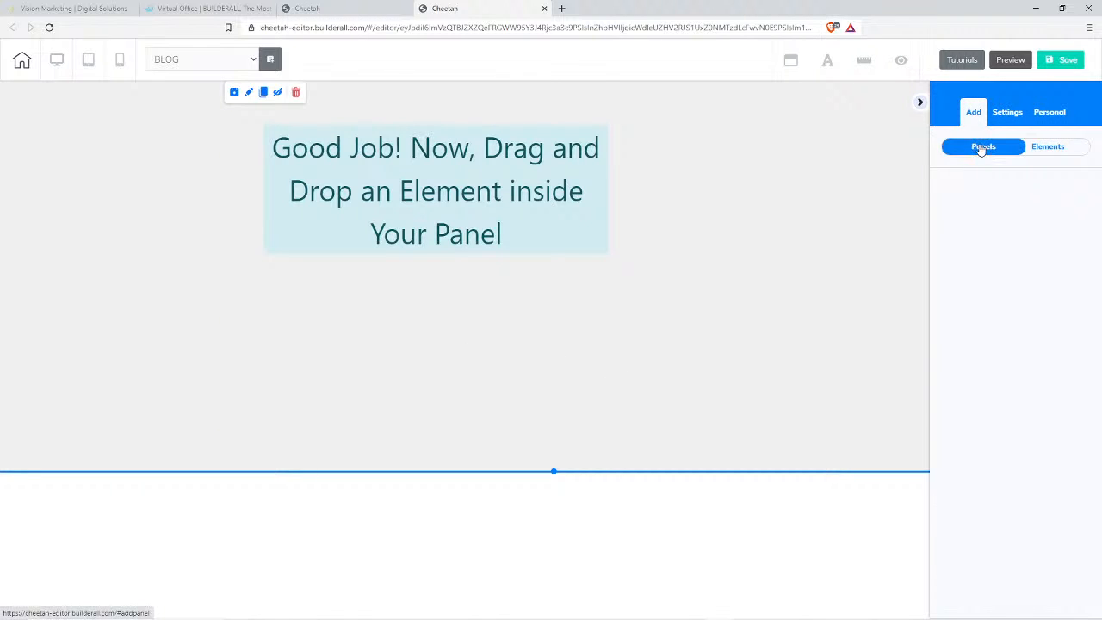
{"action": "left_click_drag", "start_coordinate": [993, 217], "coordinate": [641, 430]}
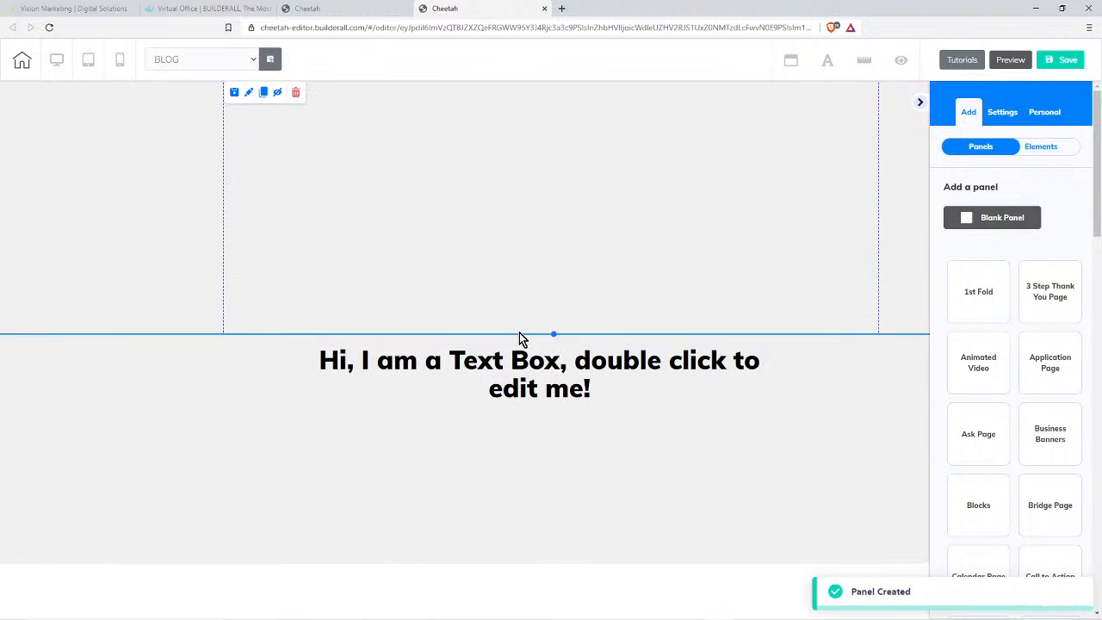
Delete the placeholder text box from the new lower panel and extend that panel's height
{"action": "left_click", "coordinate": [542, 382]}
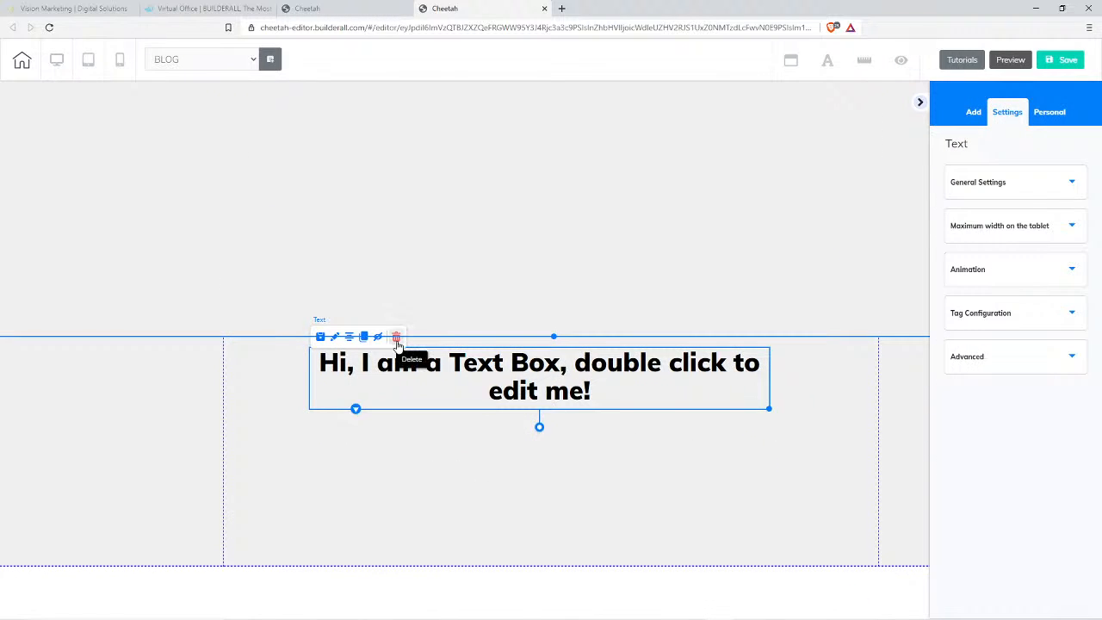
{"action": "left_click", "coordinate": [396, 337]}
{"action": "left_click", "coordinate": [636, 361]}
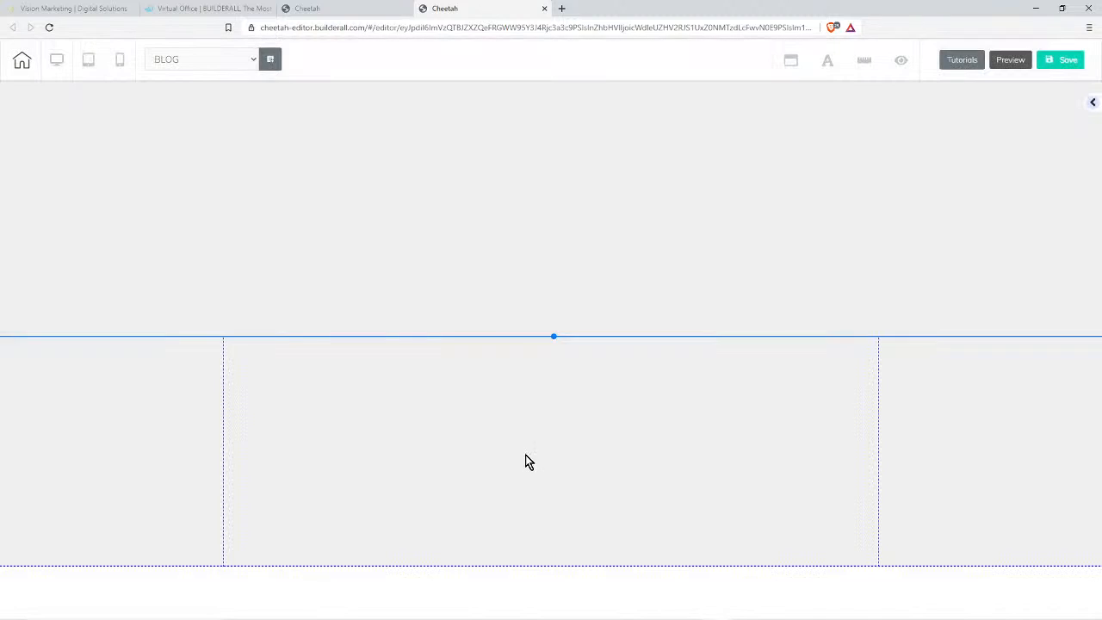
{"action": "left_click_drag", "start_coordinate": [550, 595], "coordinate": [551, 614]}
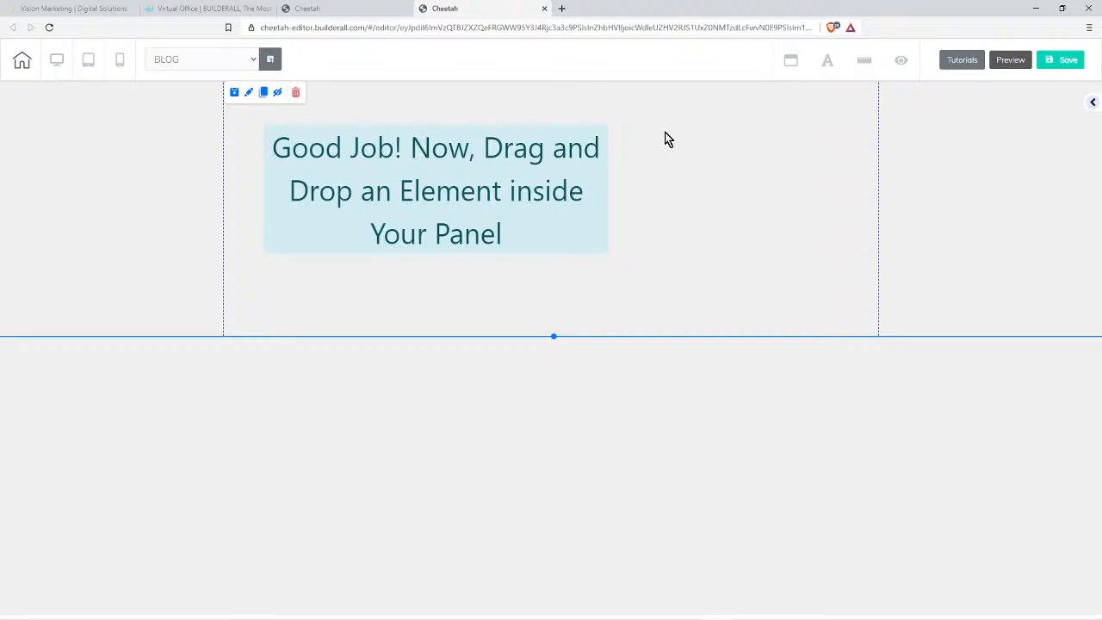
Switch to the live website, dismiss its questions pop-up, examine the page's header and banner, and return to the Cheetah editor
{"action": "left_click", "coordinate": [49, 8]}
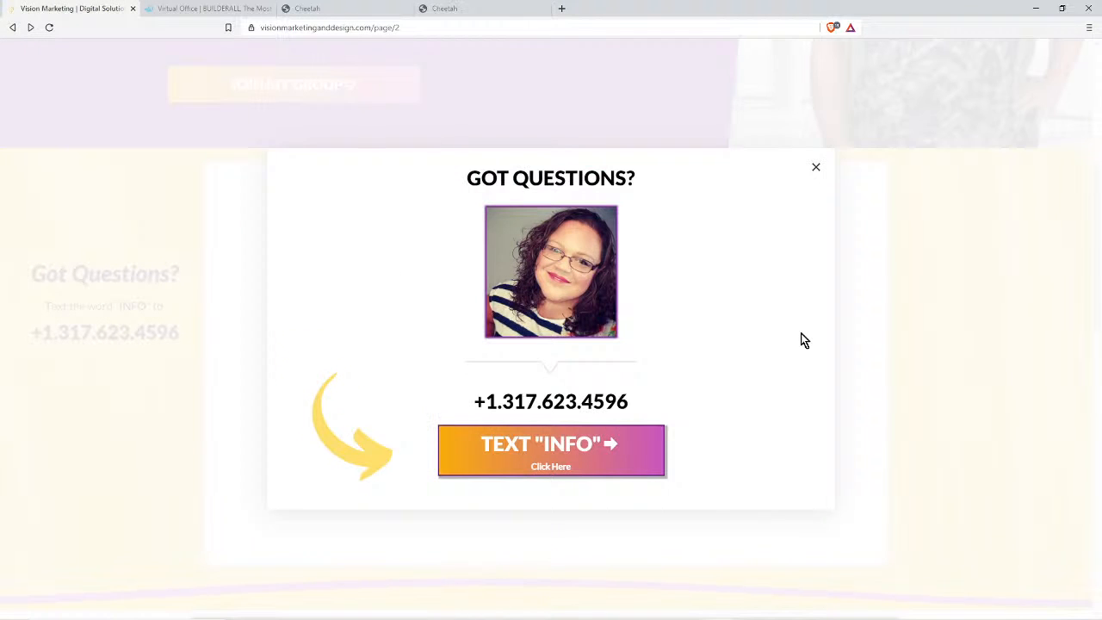
{"action": "left_click", "coordinate": [815, 168]}
{"action": "scroll", "coordinate": [866, 321], "scroll_direction": "up", "scroll_amount": 5}
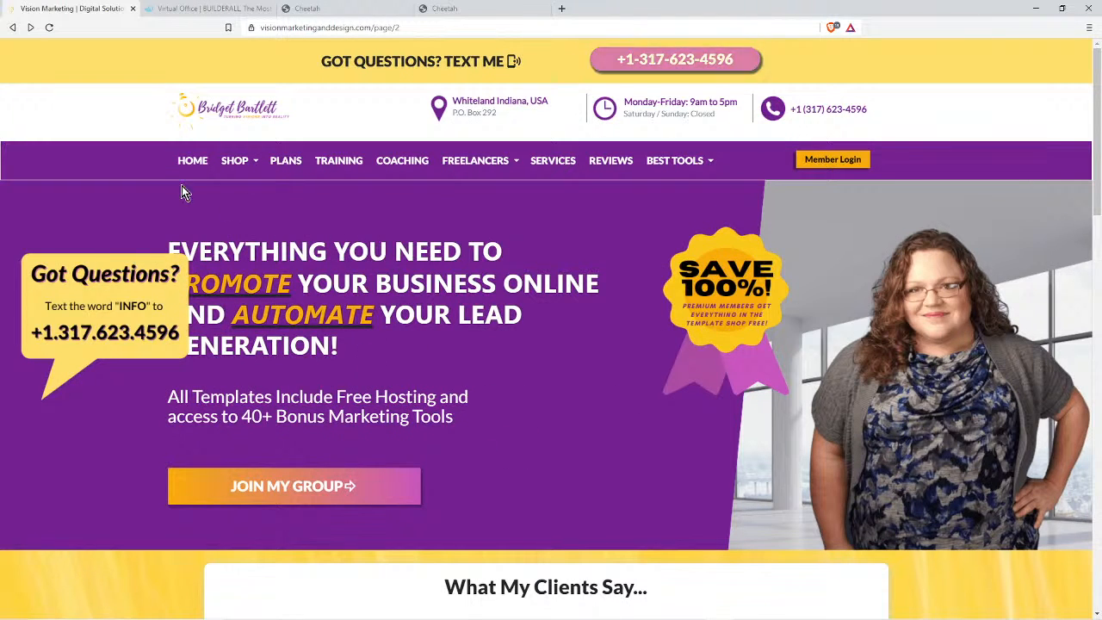
{"action": "left_click", "coordinate": [474, 8]}
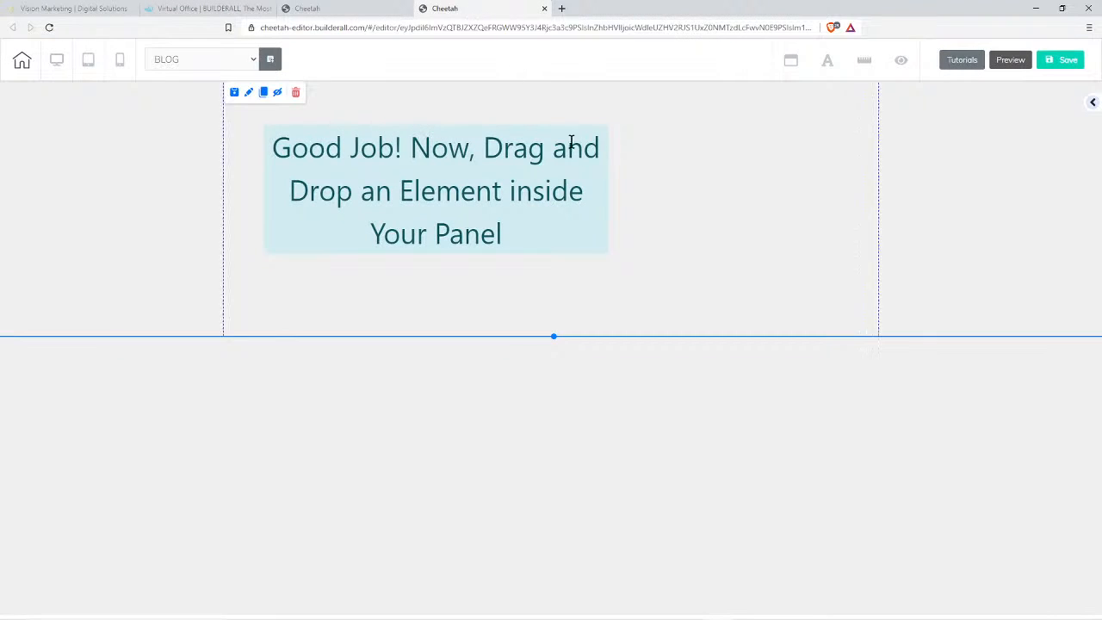
Add the first three-column Blog FeedNews element to the lower panel of the feed page
{"action": "left_click", "coordinate": [1093, 103]}
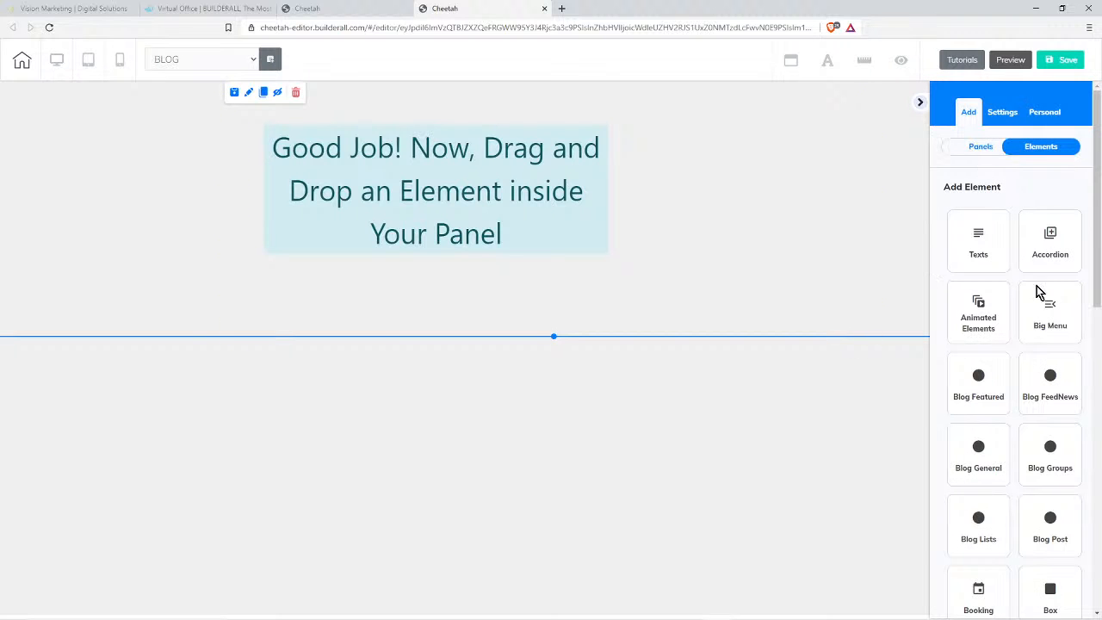
{"action": "scroll", "coordinate": [1035, 355], "scroll_direction": "down", "scroll_amount": 1}
{"action": "scroll", "coordinate": [1033, 353], "scroll_direction": "down", "scroll_amount": 8}
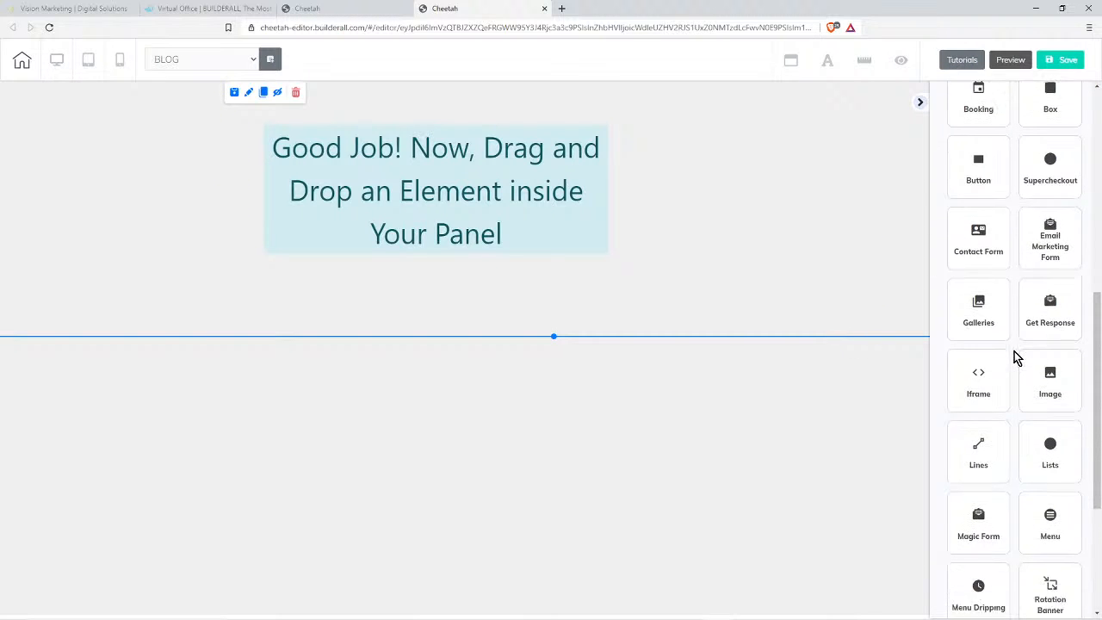
{"action": "scroll", "coordinate": [1027, 383], "scroll_direction": "down", "scroll_amount": 1}
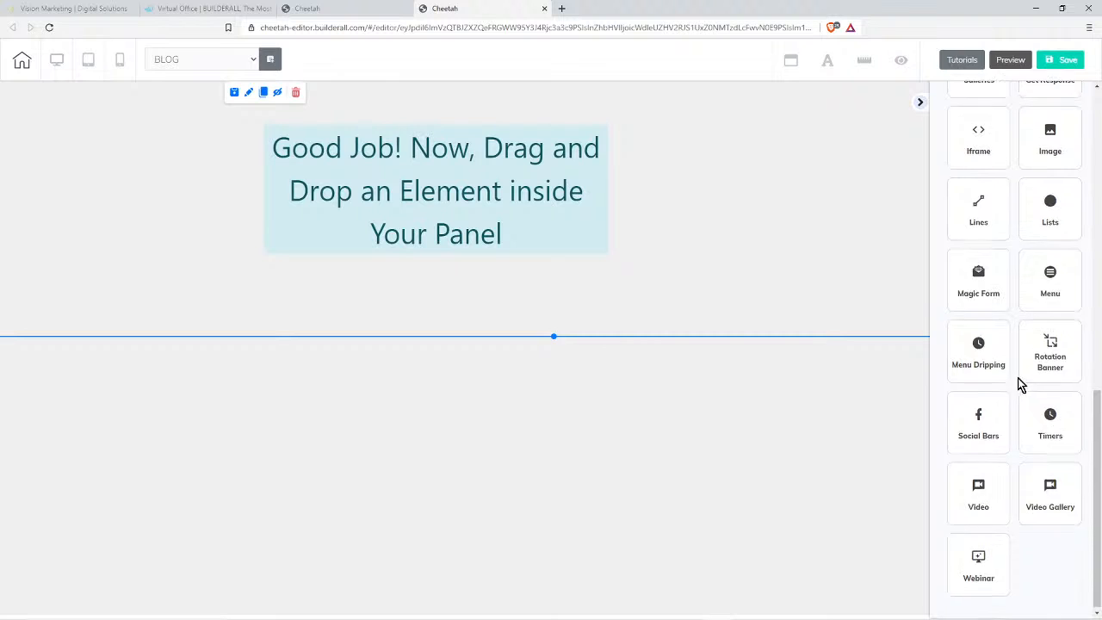
{"action": "scroll", "coordinate": [1041, 344], "scroll_direction": "up", "scroll_amount": 5}
{"action": "scroll", "coordinate": [996, 283], "scroll_direction": "up", "scroll_amount": 3}
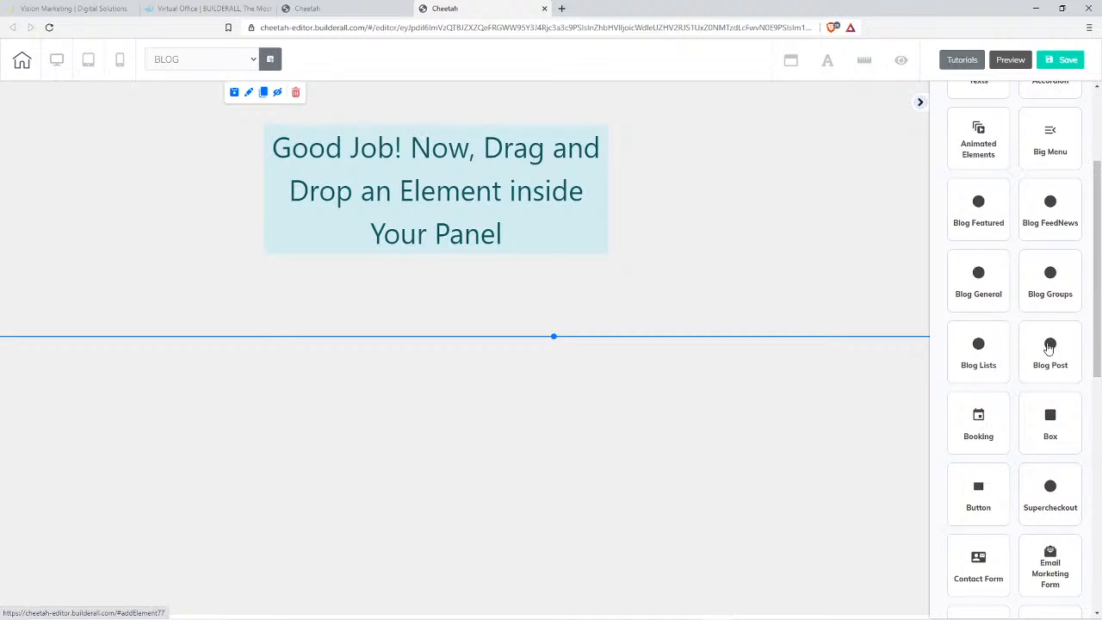
{"action": "left_click", "coordinate": [1049, 209]}
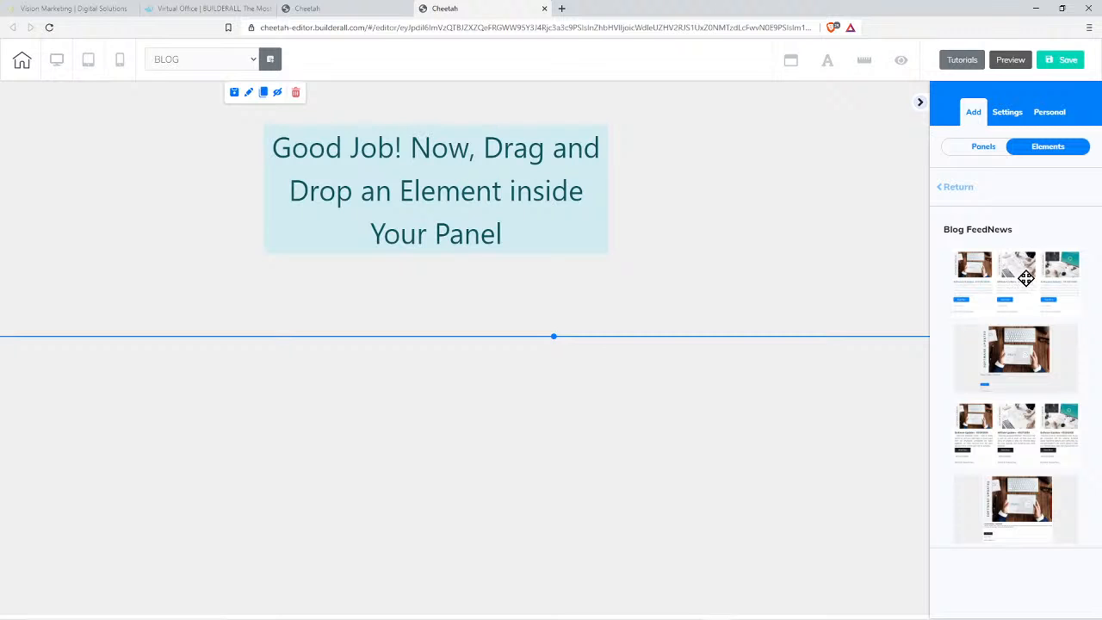
{"action": "left_click_drag", "start_coordinate": [1030, 278], "coordinate": [425, 421]}
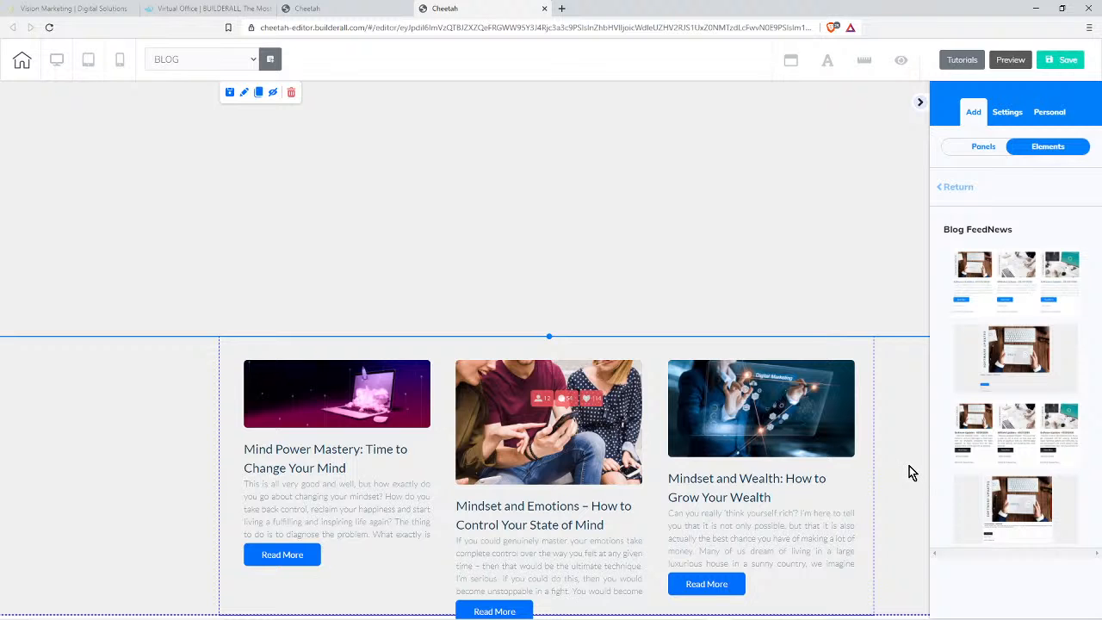
Extend the lower panel's height so it encloses the whole post feed, including the dates and pagination
{"action": "left_click", "coordinate": [371, 441]}
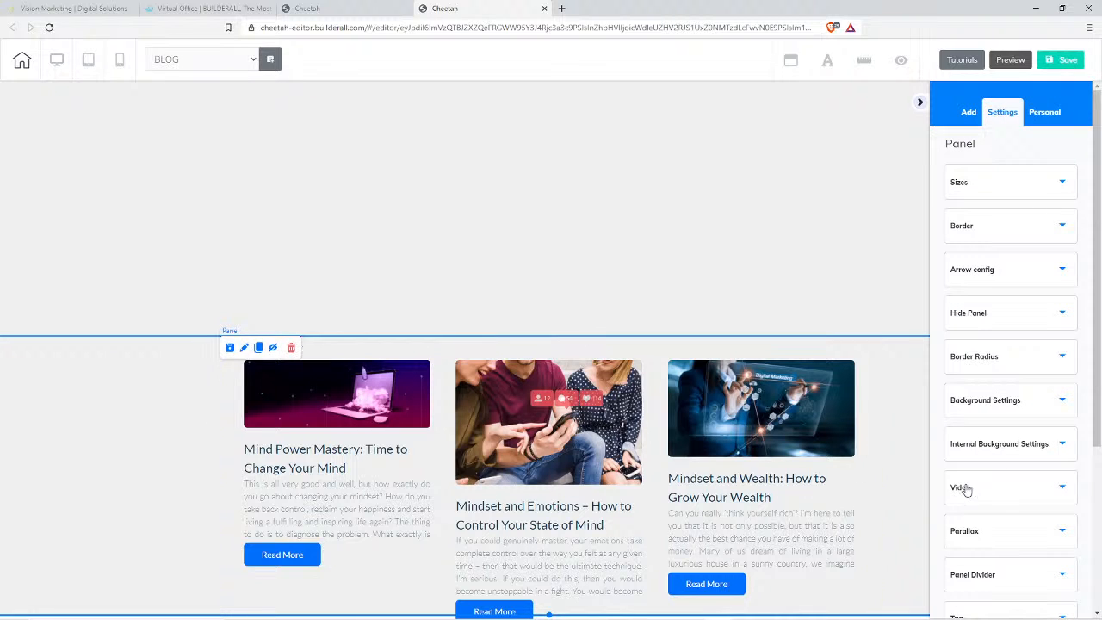
{"action": "scroll", "coordinate": [893, 512], "scroll_direction": "down", "scroll_amount": 1}
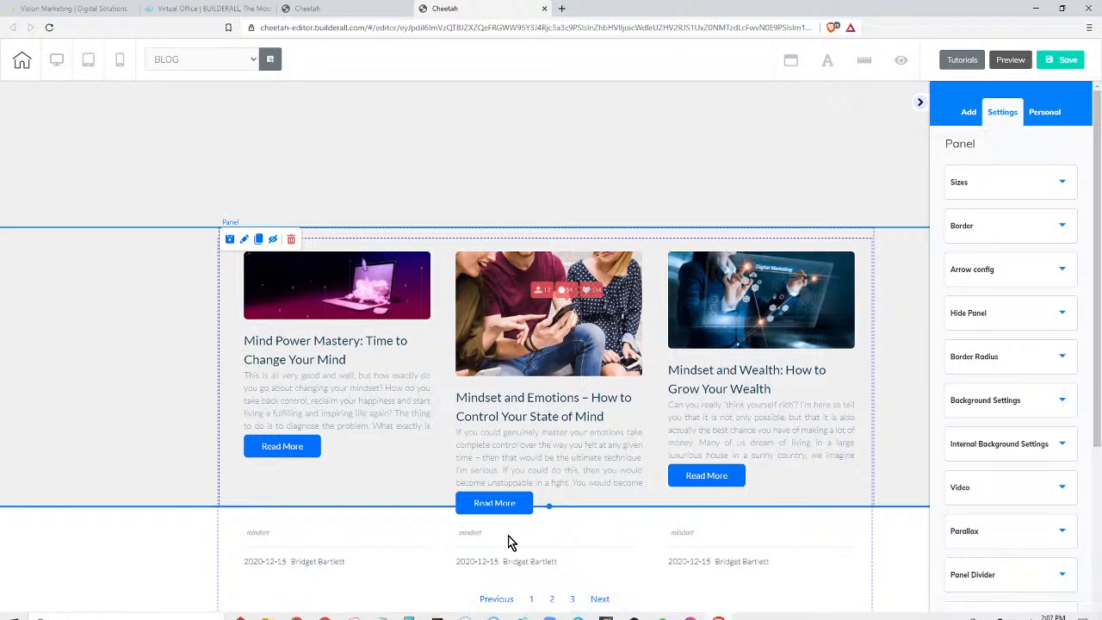
{"action": "left_click_drag", "start_coordinate": [548, 506], "coordinate": [553, 618]}
{"action": "scroll", "coordinate": [922, 372], "scroll_direction": "up", "scroll_amount": 1}
{"action": "scroll", "coordinate": [914, 379], "scroll_direction": "down", "scroll_amount": 1}
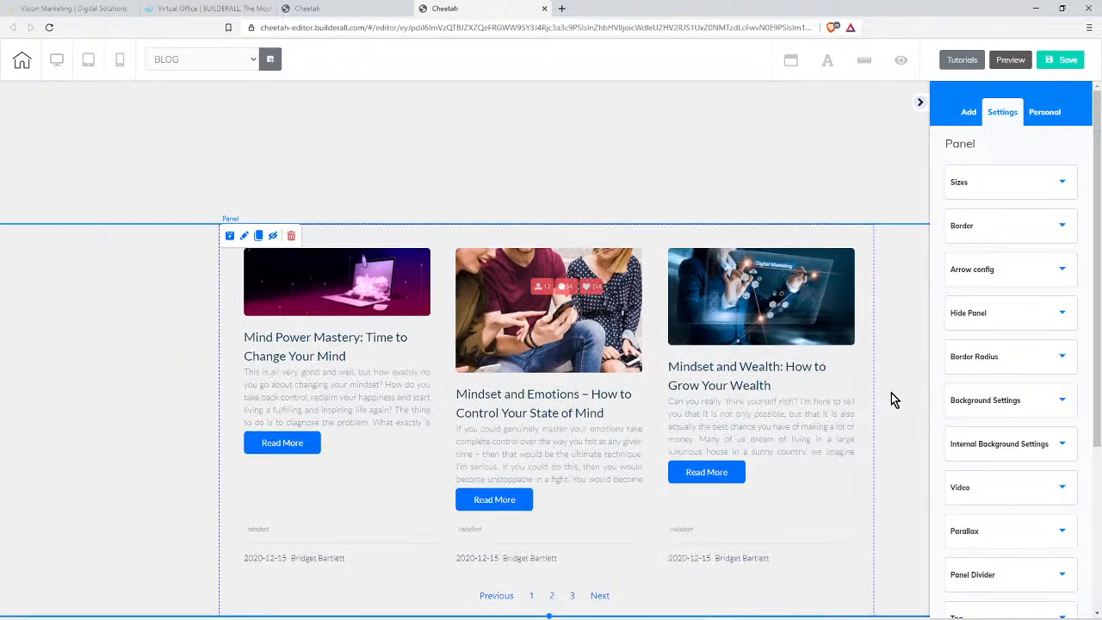
Add the Blog Featured element with the image beside the text to the empty panel above the feed
{"action": "left_click", "coordinate": [969, 112]}
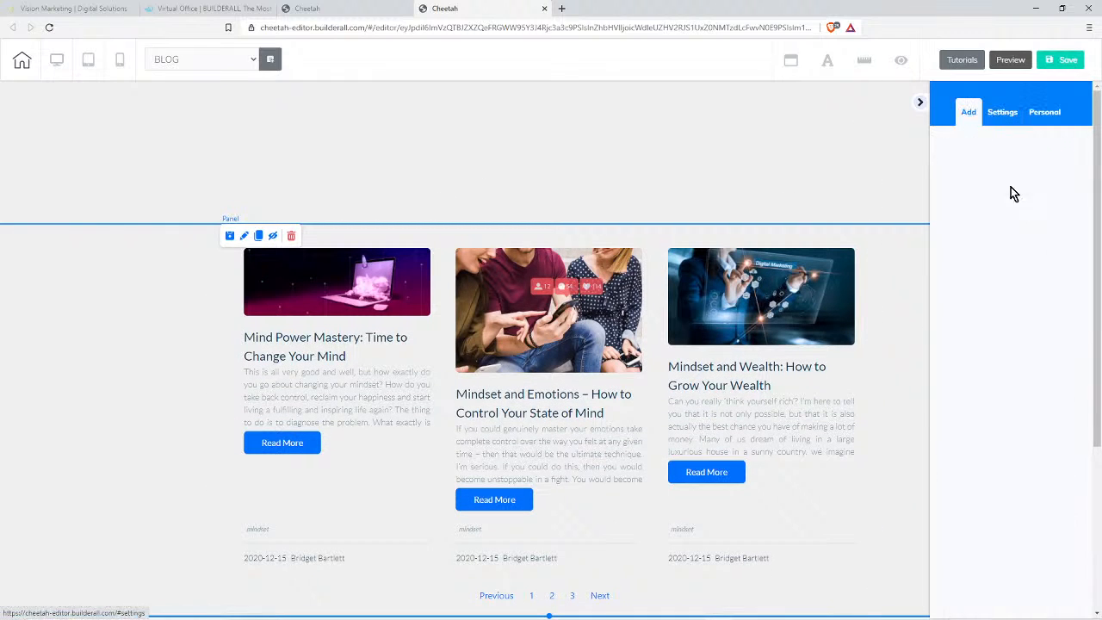
{"action": "left_click", "coordinate": [1040, 145]}
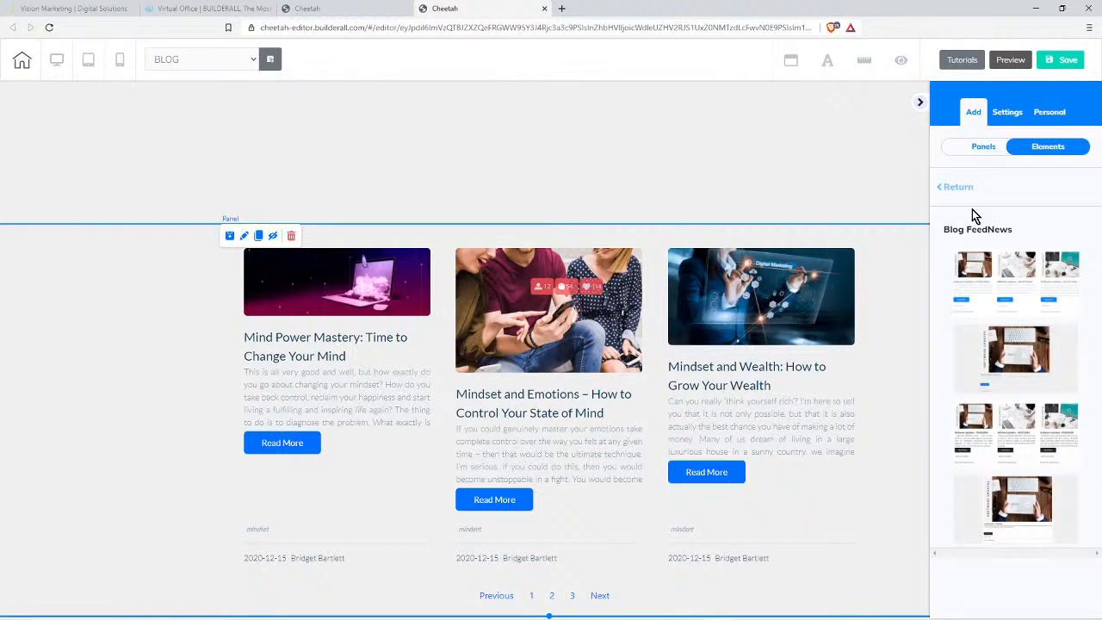
{"action": "left_click", "coordinate": [961, 191]}
{"action": "scroll", "coordinate": [1001, 337], "scroll_direction": "down", "scroll_amount": 3}
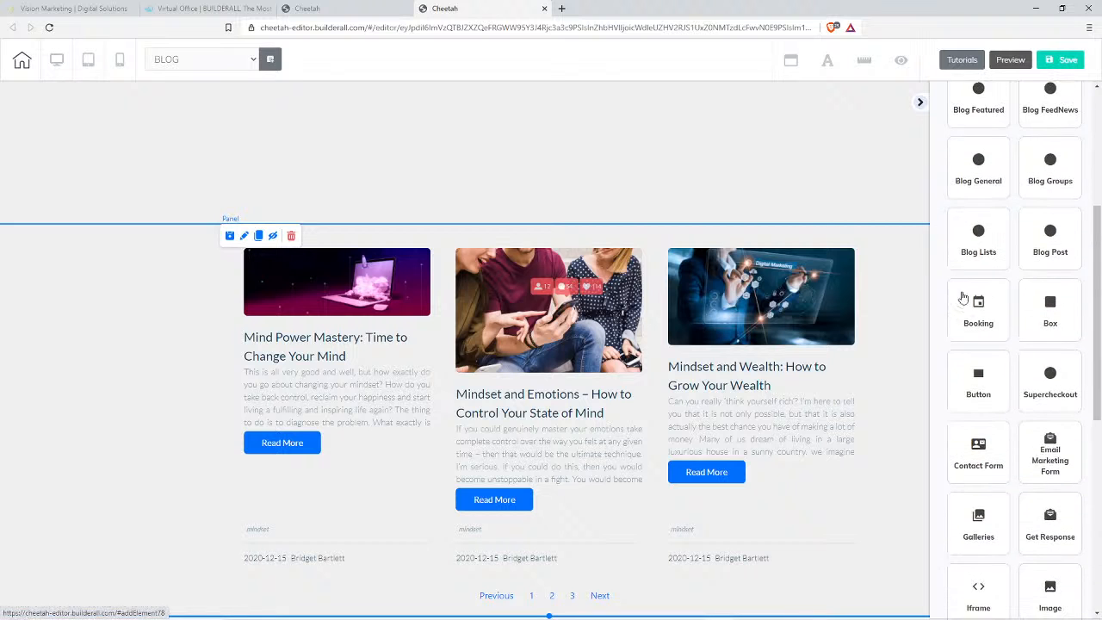
{"action": "scroll", "coordinate": [998, 176], "scroll_direction": "up", "scroll_amount": 1}
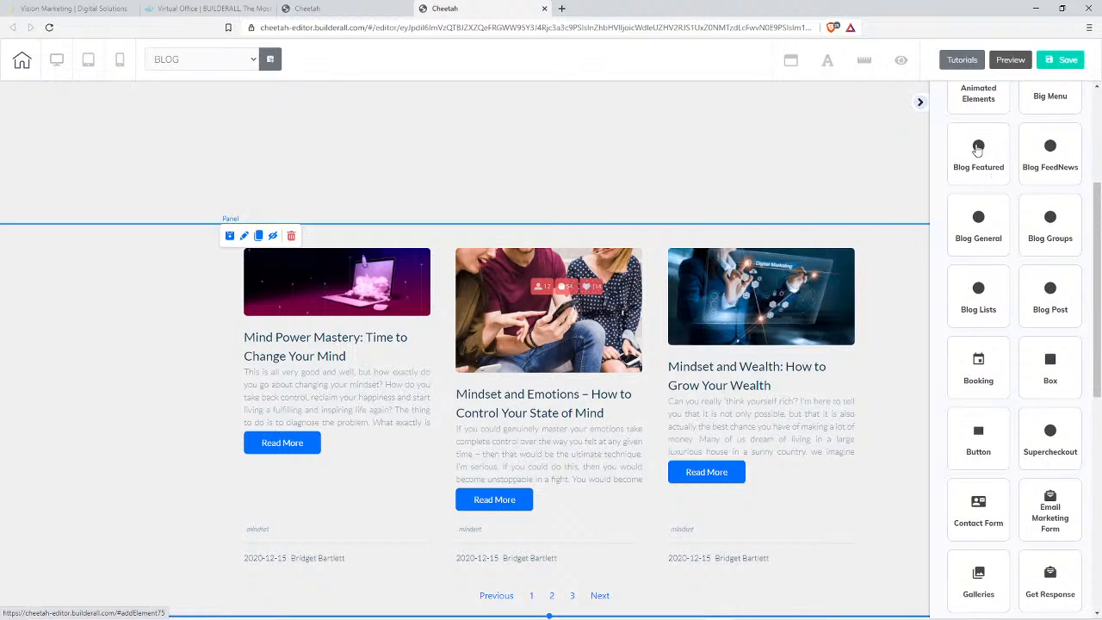
{"action": "left_click", "coordinate": [974, 152]}
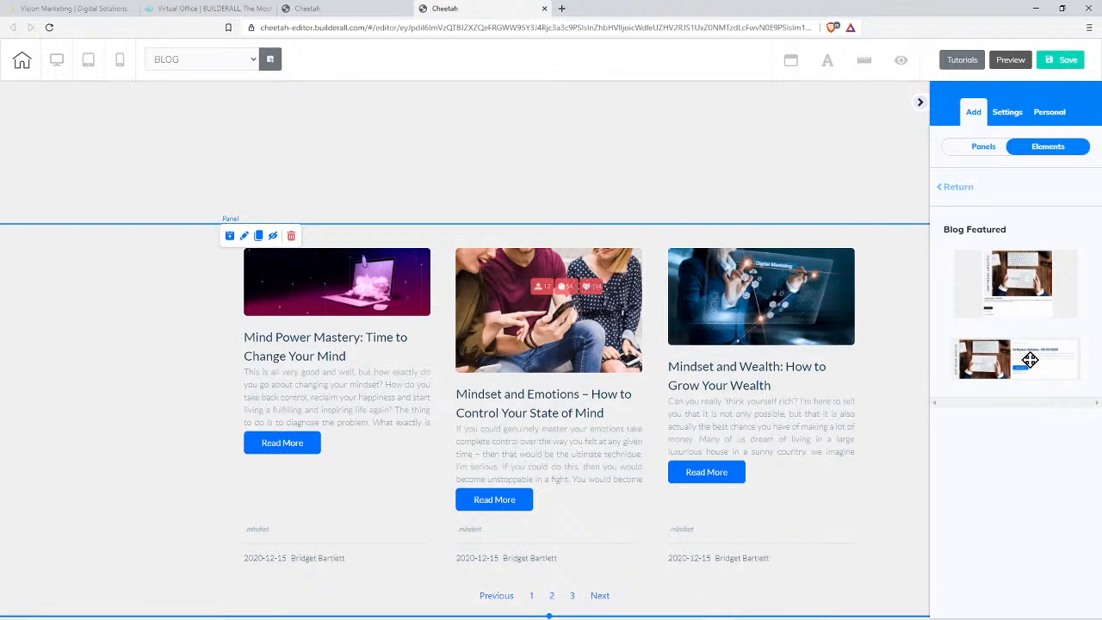
{"action": "left_click_drag", "start_coordinate": [961, 355], "coordinate": [477, 151]}
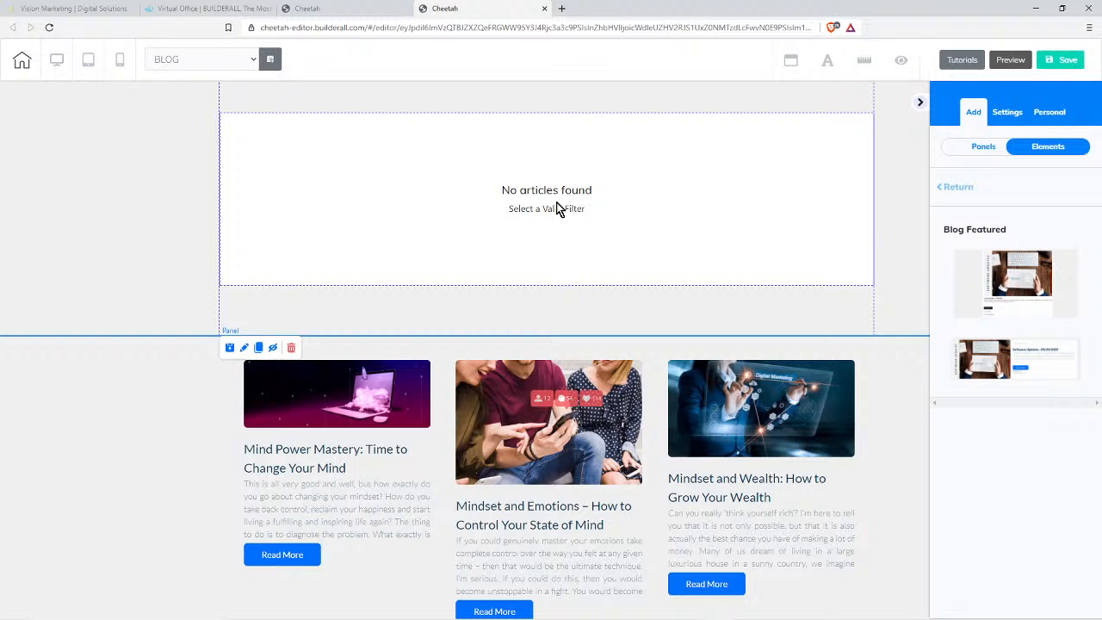
Open the featured post element's settings, review its theme and read-more text, and choose the December 16, 2020 date format
{"action": "left_click", "coordinate": [556, 208]}
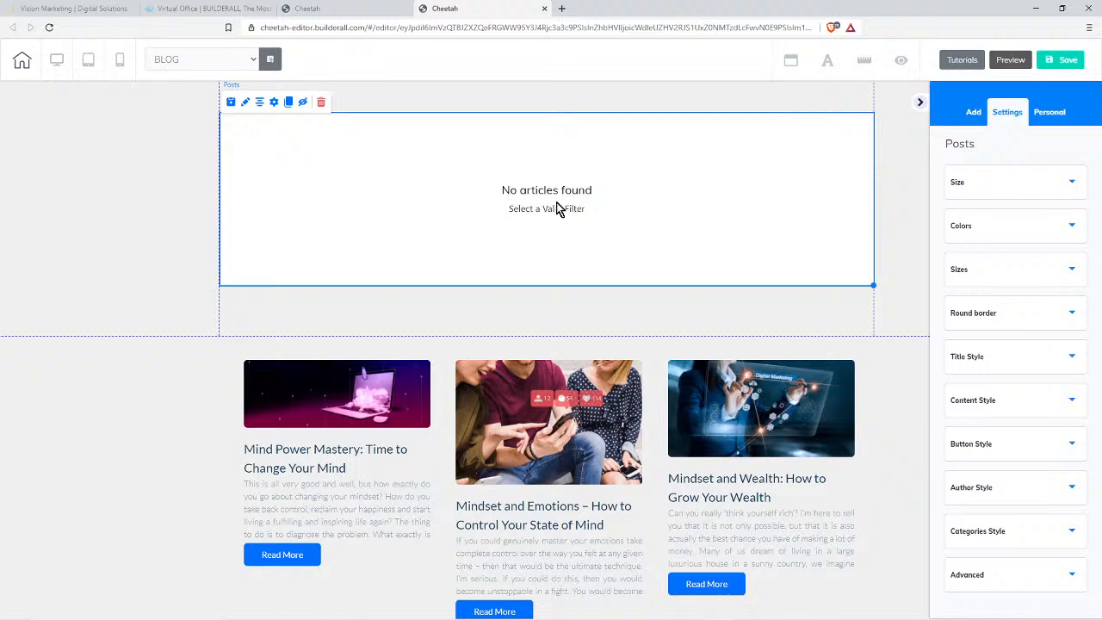
{"action": "left_click", "coordinate": [274, 102]}
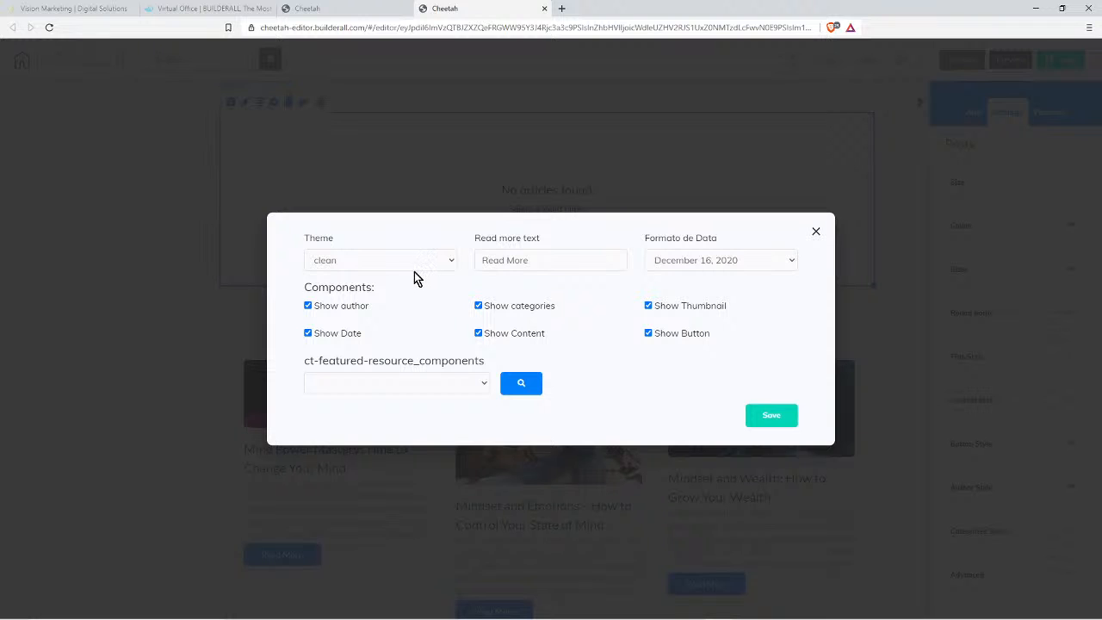
{"action": "left_click", "coordinate": [368, 261]}
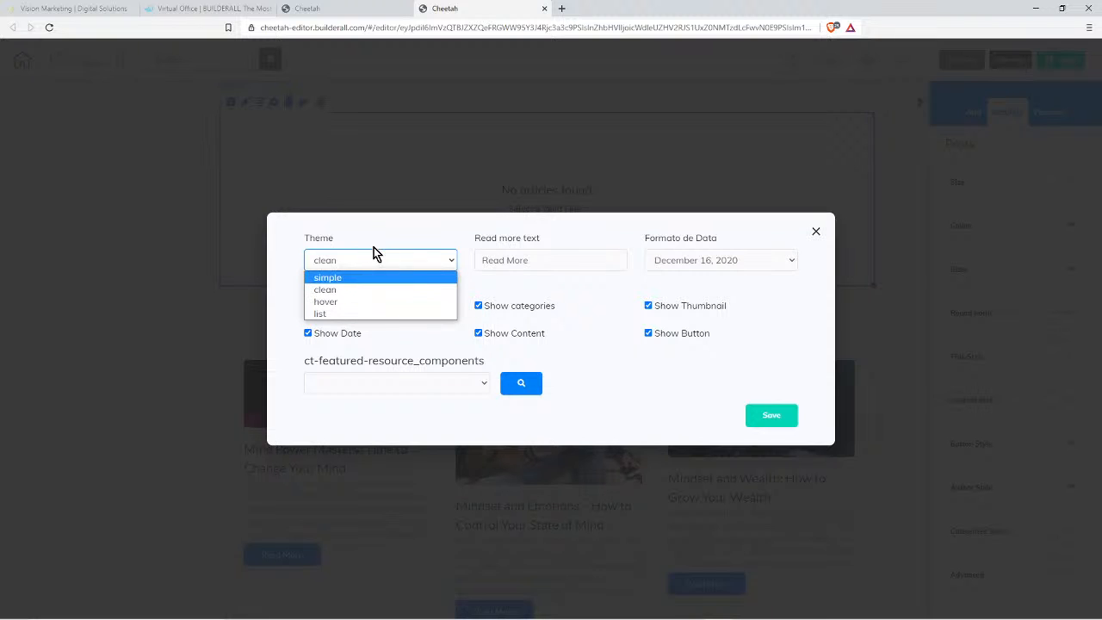
{"action": "left_click", "coordinate": [375, 244]}
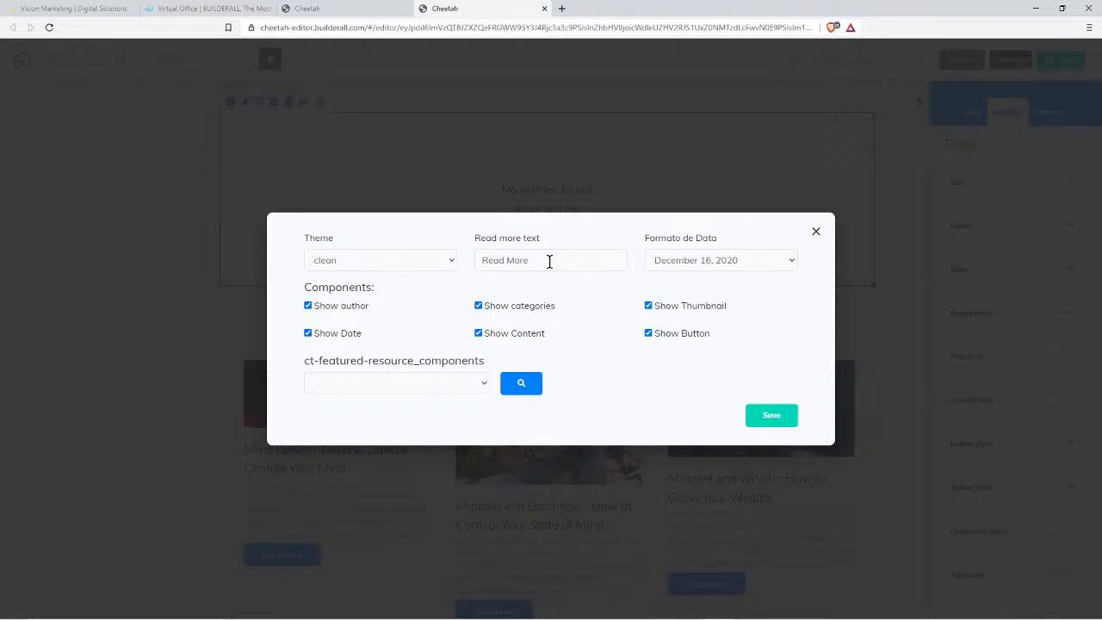
{"action": "left_click_drag", "start_coordinate": [549, 261], "coordinate": [474, 258]}
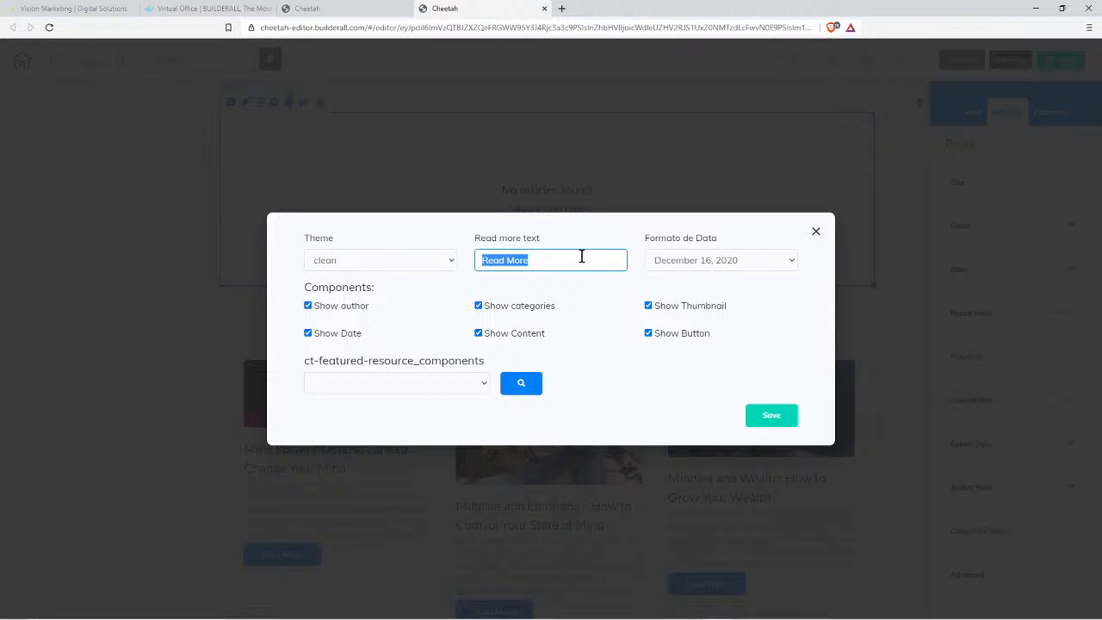
{"action": "left_click", "coordinate": [688, 260]}
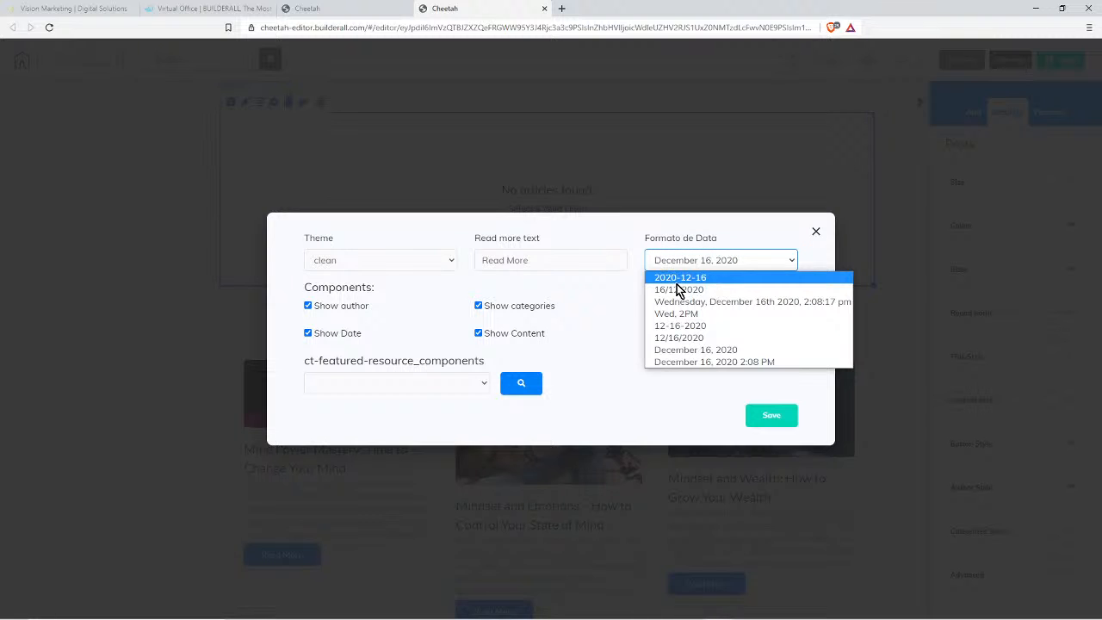
{"action": "left_click", "coordinate": [688, 350]}
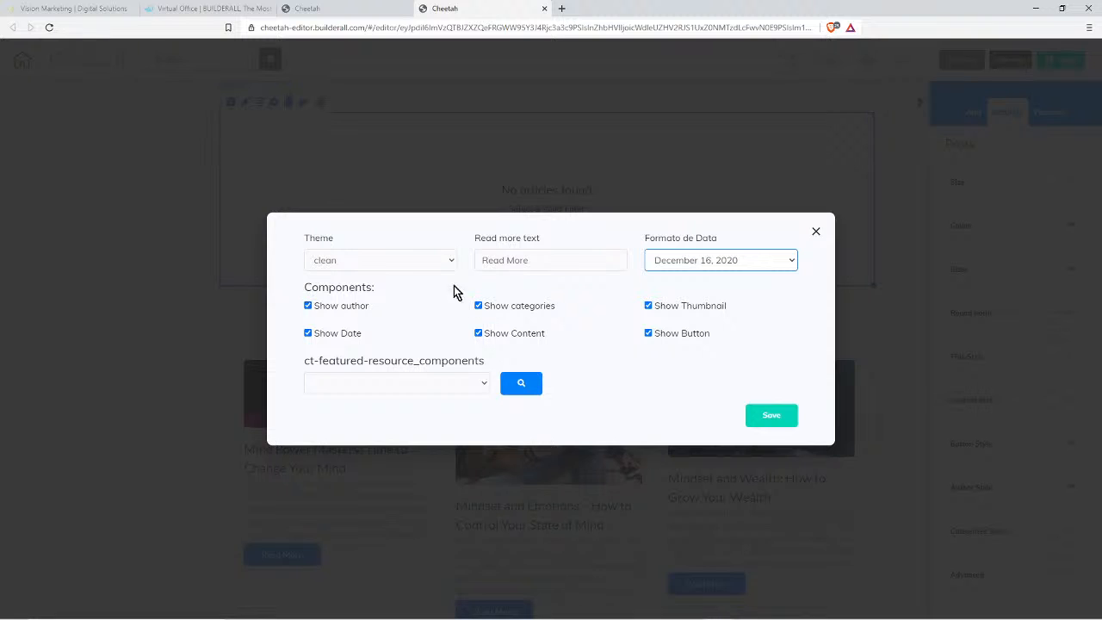
Keep the author shown, select "Mind Power Mastery: Time to Change Your Mind" as the featured post, and save the element's settings
{"action": "left_click", "coordinate": [309, 305]}
{"action": "left_click", "coordinate": [309, 305]}
{"action": "left_click", "coordinate": [347, 384]}
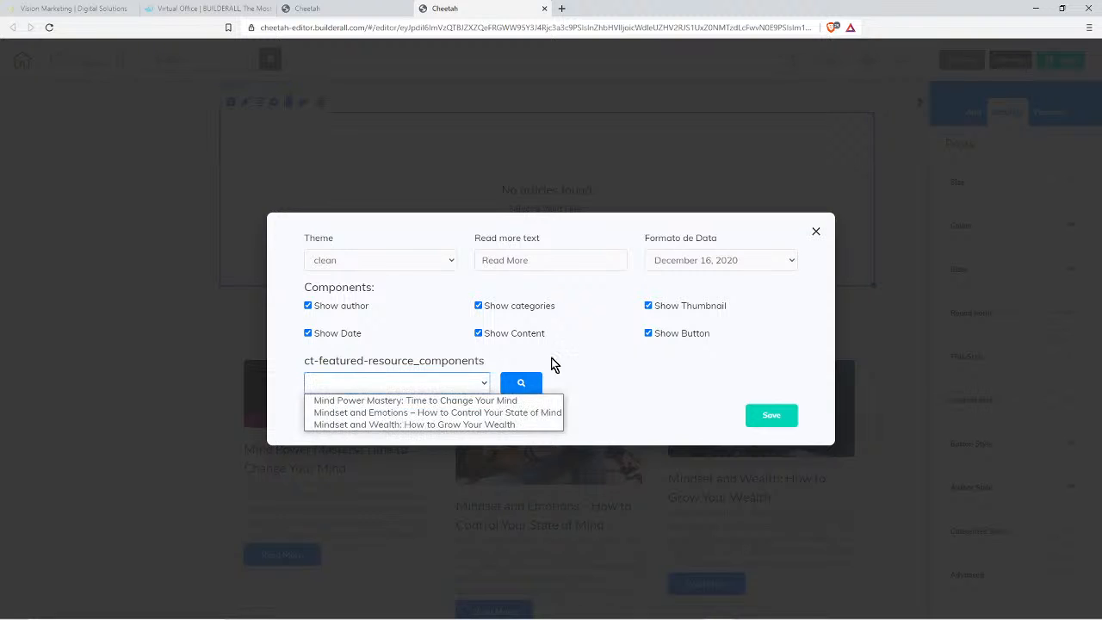
{"action": "left_click", "coordinate": [429, 401]}
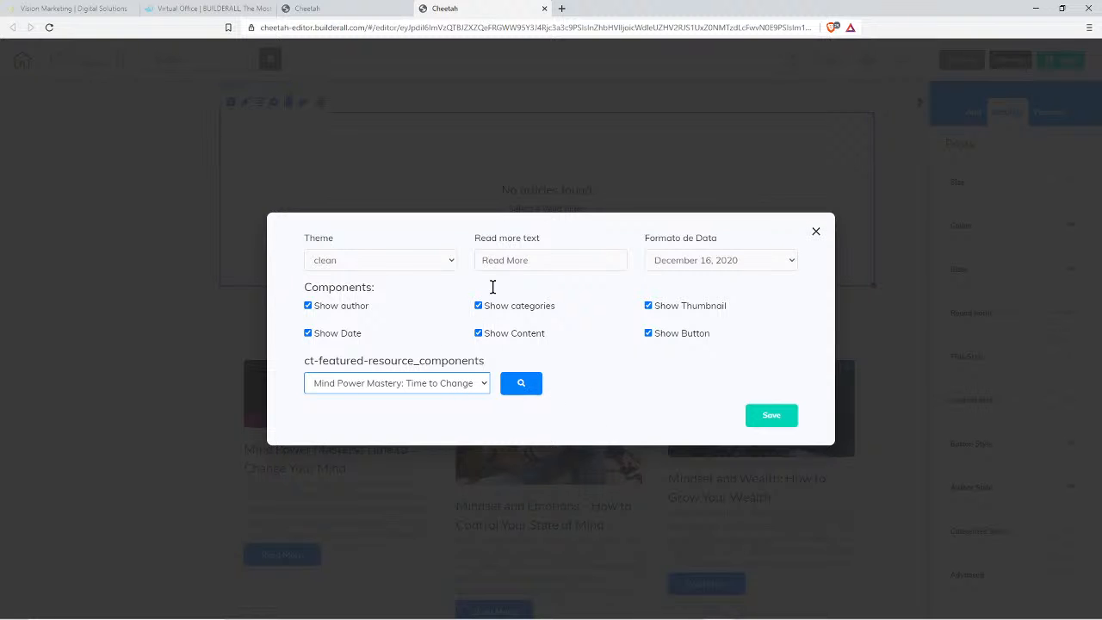
{"action": "left_click", "coordinate": [772, 416]}
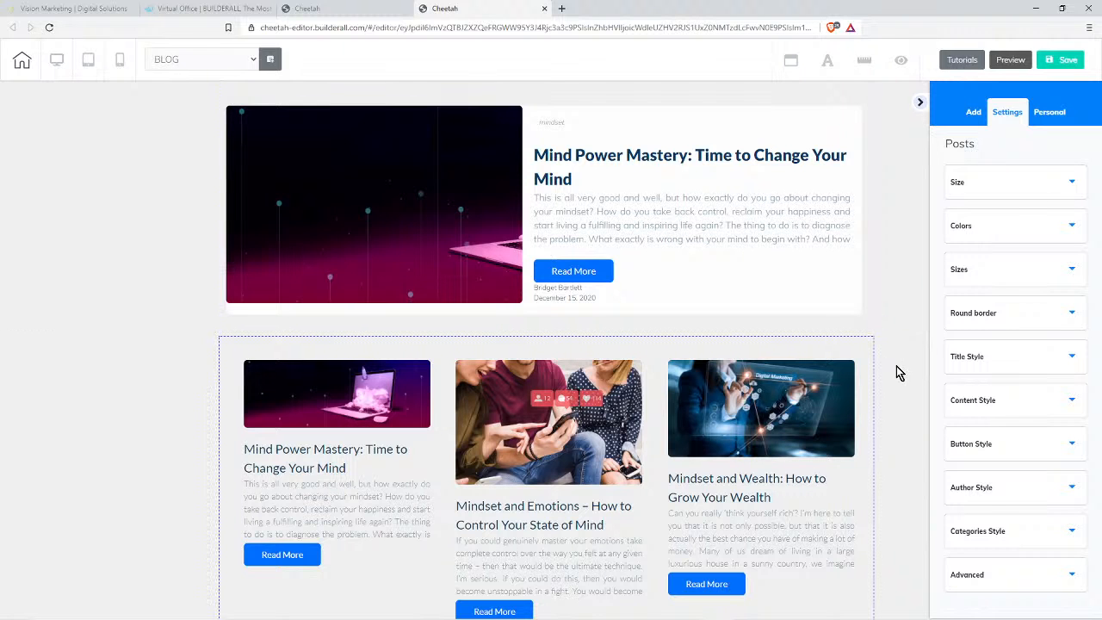
Open the three-column post feed's settings, review its themes, and try the December 16, 2020 date format
{"action": "scroll", "coordinate": [909, 437], "scroll_direction": "down", "scroll_amount": 3}
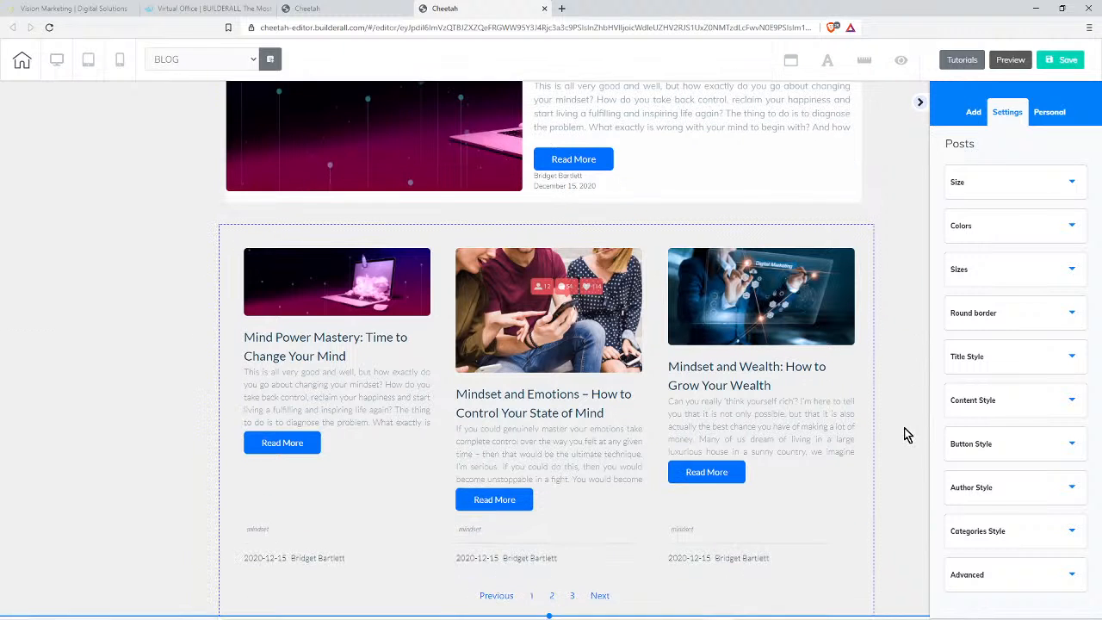
{"action": "left_click", "coordinate": [612, 362]}
{"action": "left_click", "coordinate": [271, 224]}
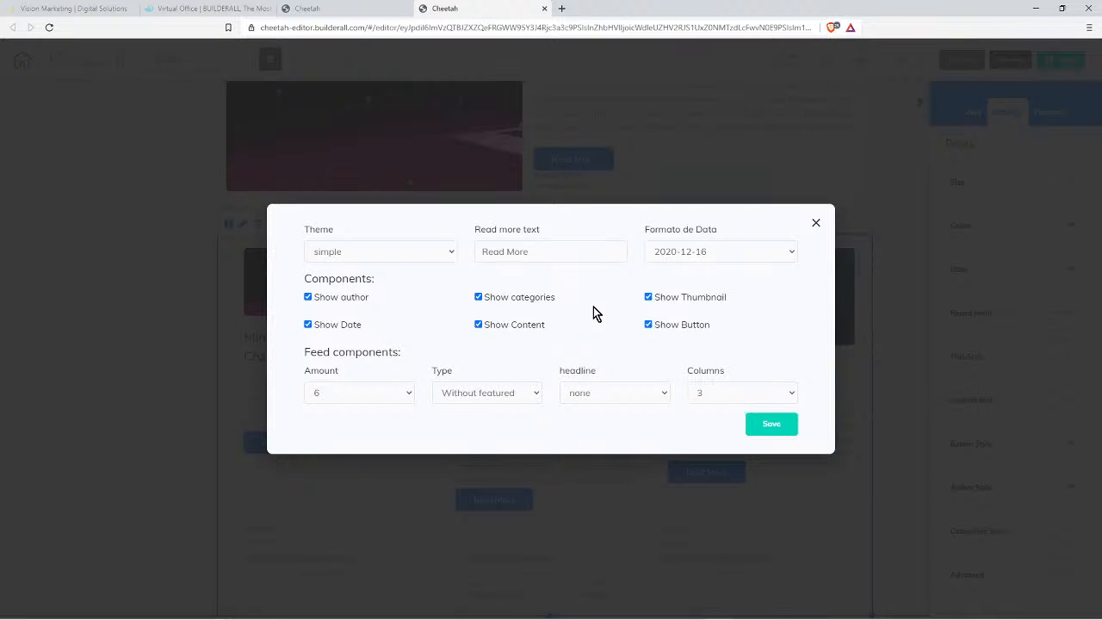
{"action": "left_click", "coordinate": [385, 251]}
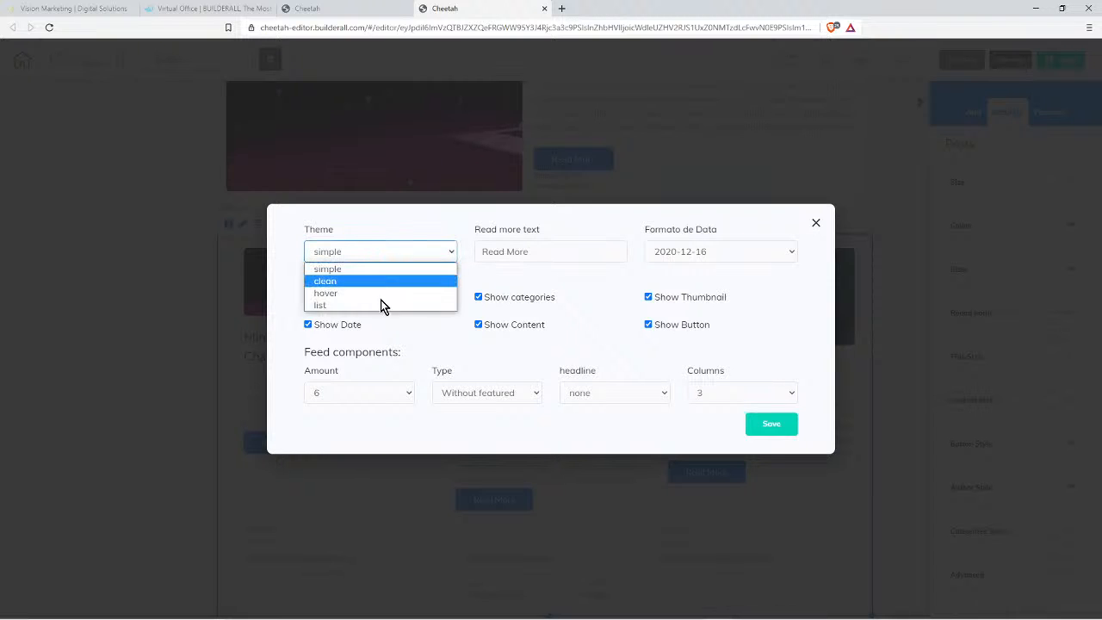
{"action": "left_click", "coordinate": [437, 213]}
{"action": "left_click_drag", "start_coordinate": [556, 243], "coordinate": [455, 262]}
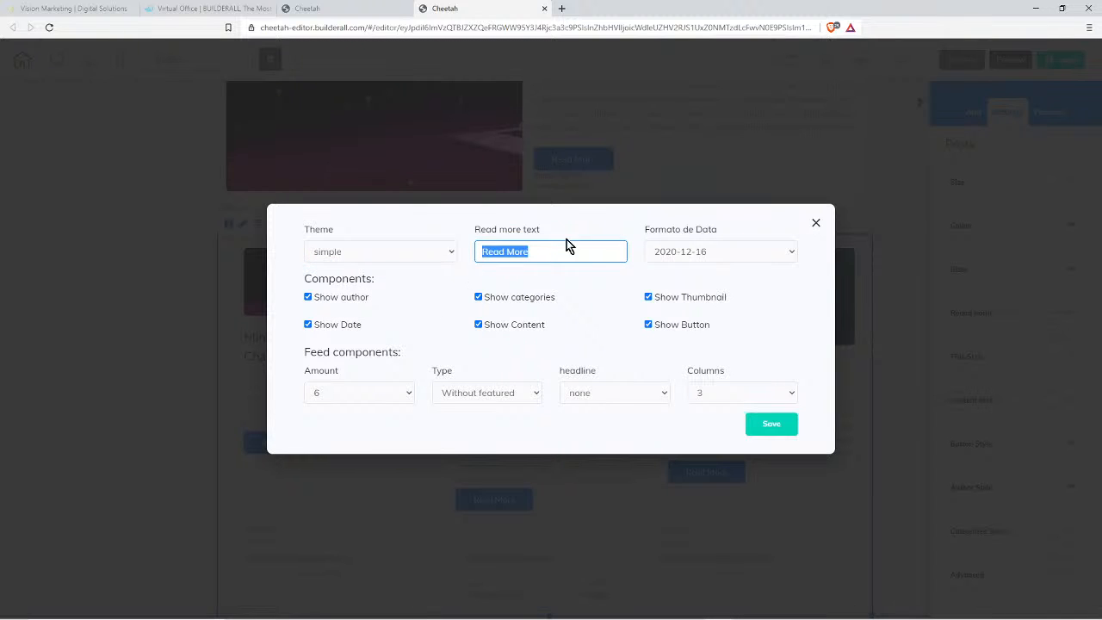
{"action": "left_click", "coordinate": [720, 254]}
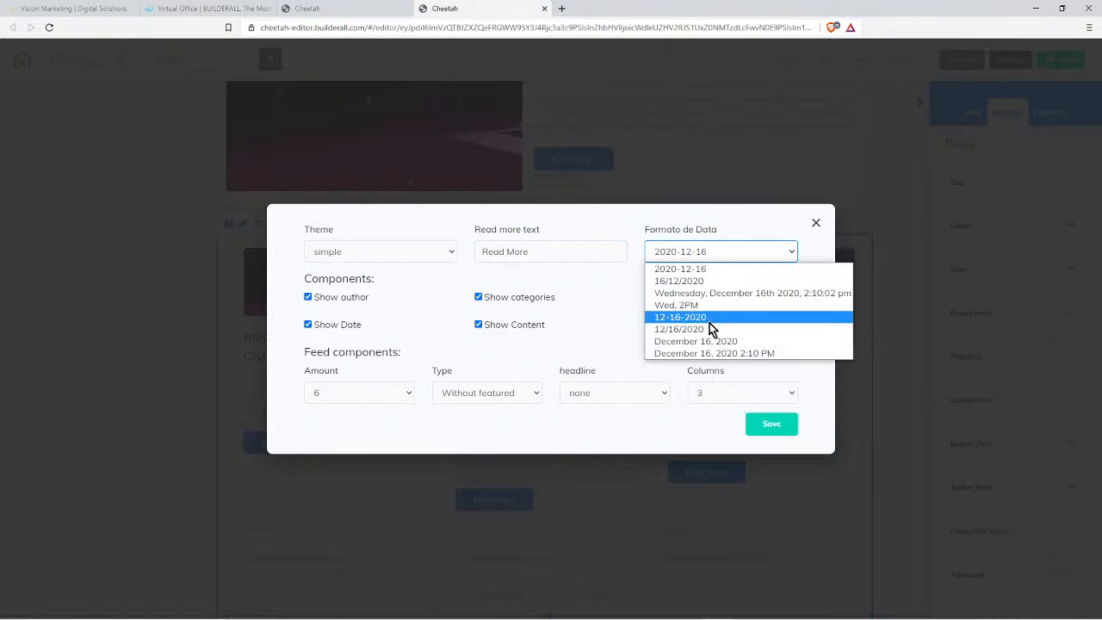
{"action": "left_click", "coordinate": [707, 340]}
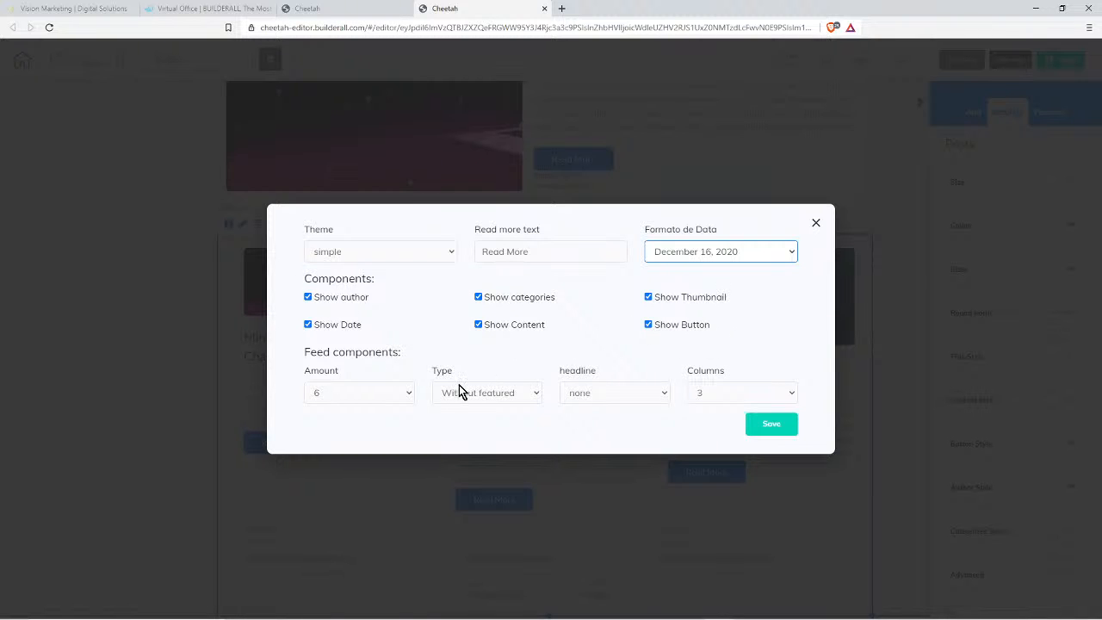
Examine the feed's post amount and type options, and close its settings without saving
{"action": "left_click", "coordinate": [376, 394]}
{"action": "scroll", "coordinate": [379, 362], "scroll_direction": "down", "scroll_amount": 1}
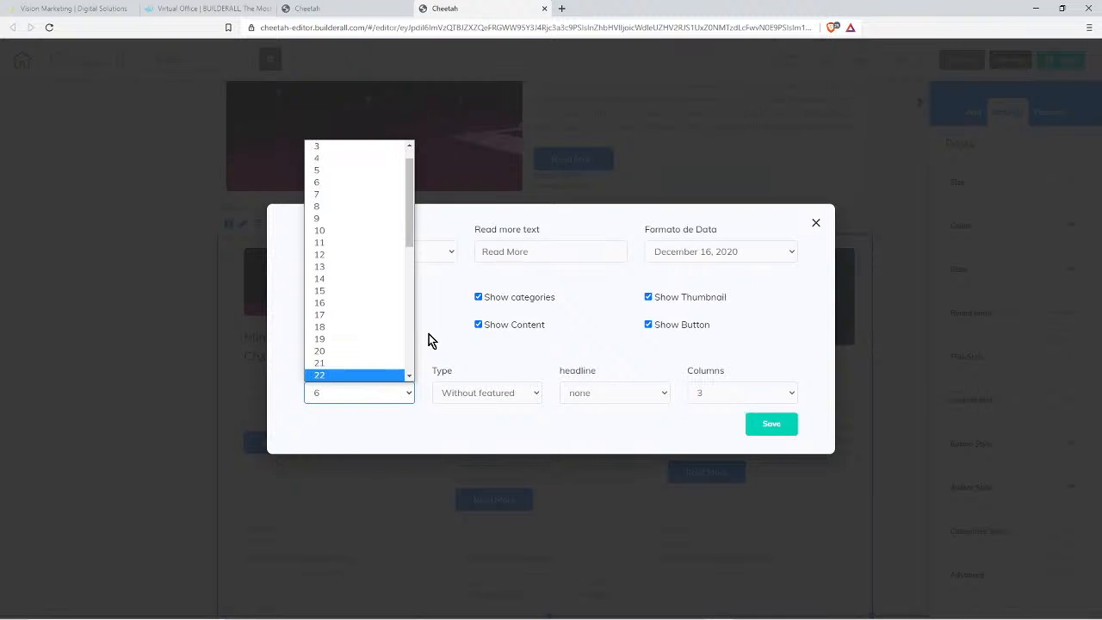
{"action": "left_click", "coordinate": [423, 333]}
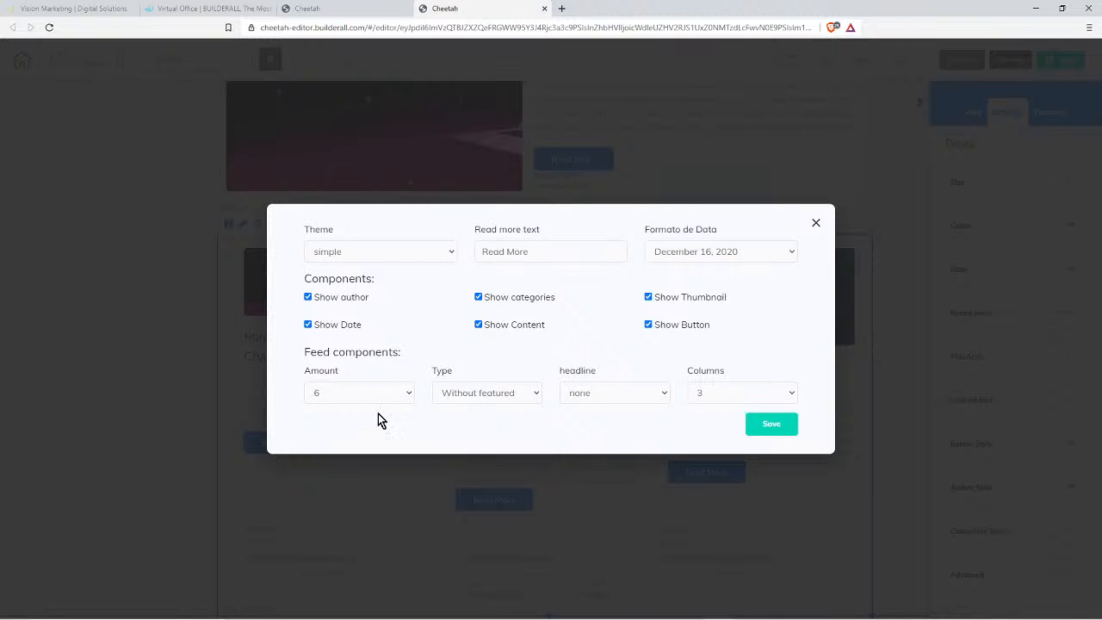
{"action": "left_click", "coordinate": [491, 392]}
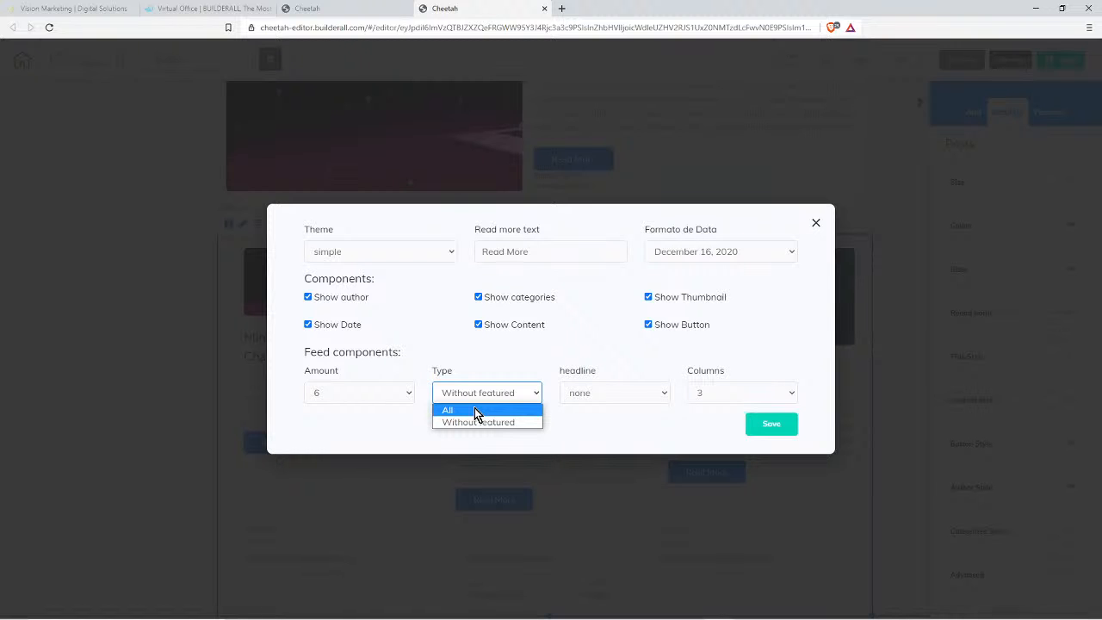
{"action": "left_click", "coordinate": [815, 222]}
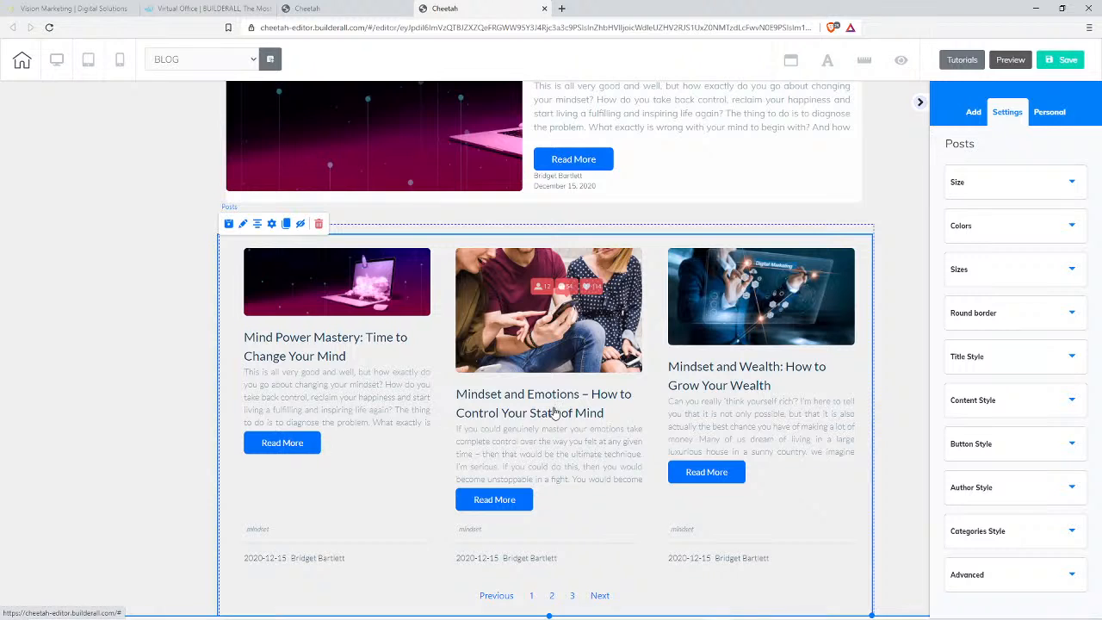
Reopen the feed's settings, choose the Without featured type with no headline and 3 columns, and save them
{"action": "scroll", "coordinate": [516, 344], "scroll_direction": "up", "scroll_amount": 2}
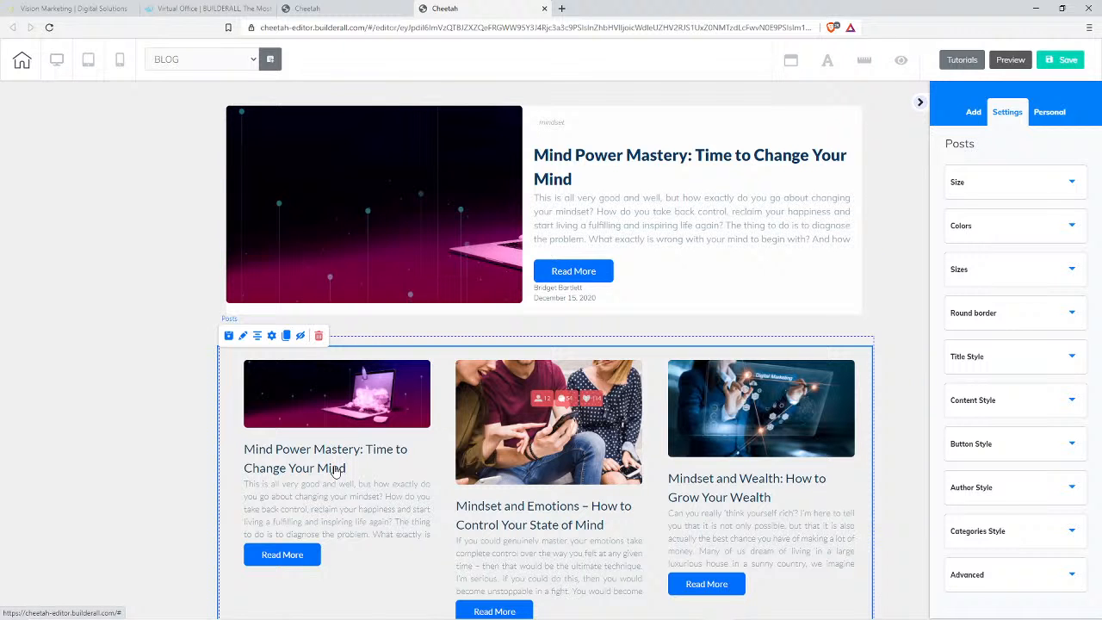
{"action": "left_click", "coordinate": [271, 336]}
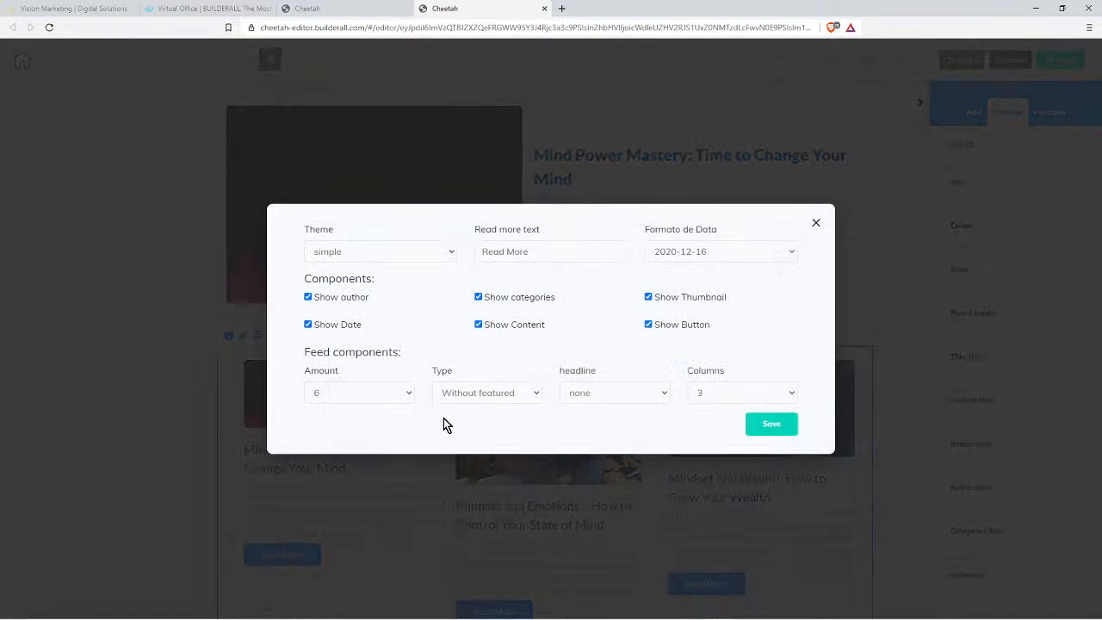
{"action": "left_click", "coordinate": [462, 390]}
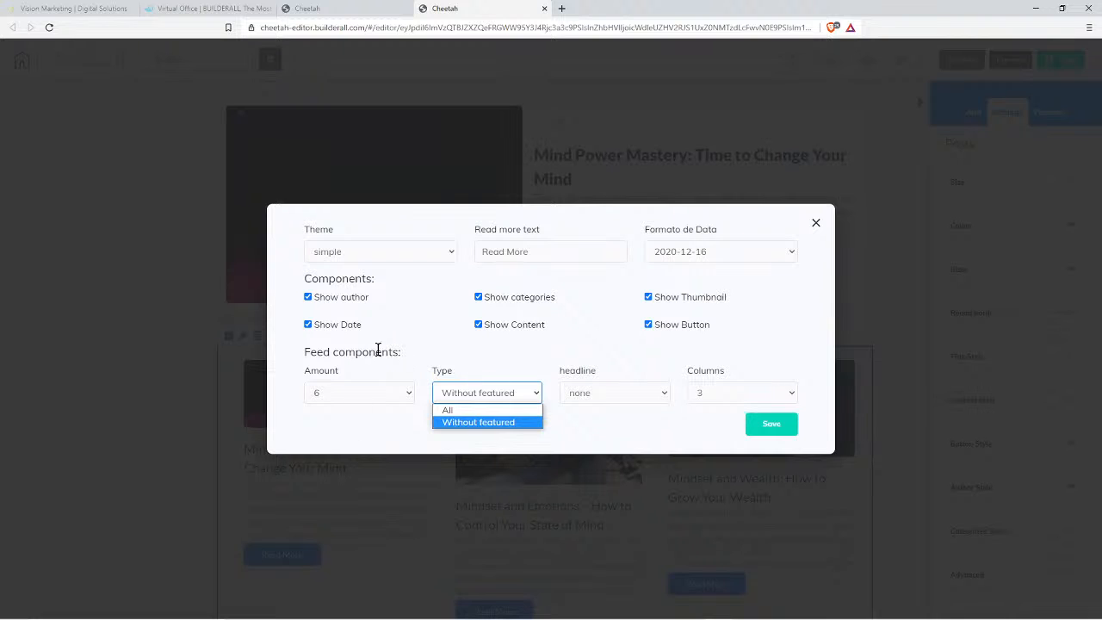
{"action": "left_click", "coordinate": [478, 422]}
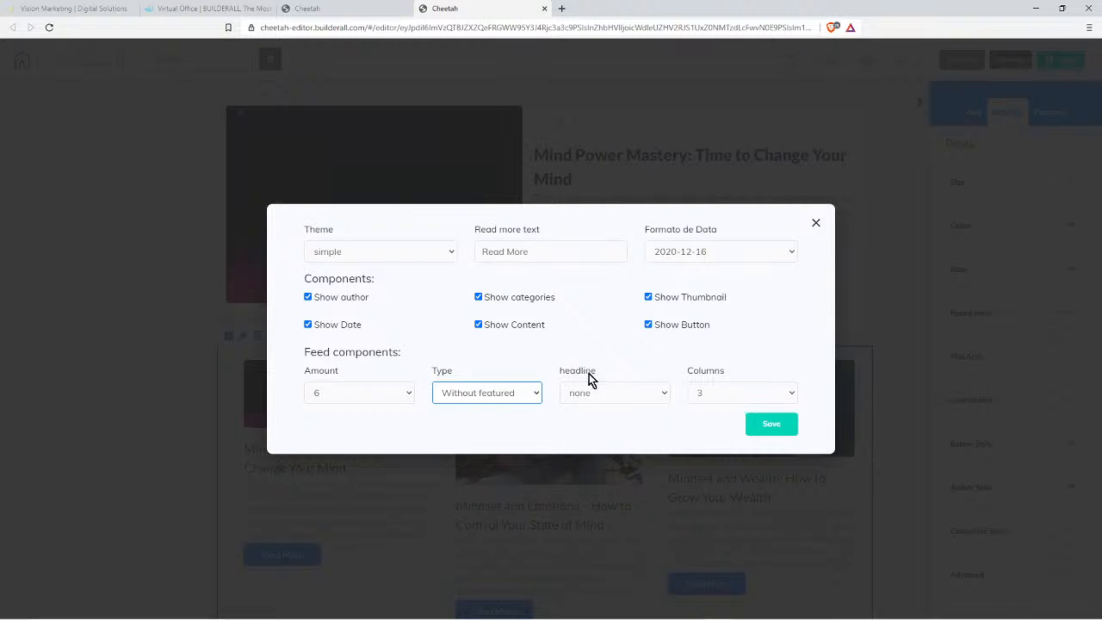
{"action": "left_click", "coordinate": [601, 393]}
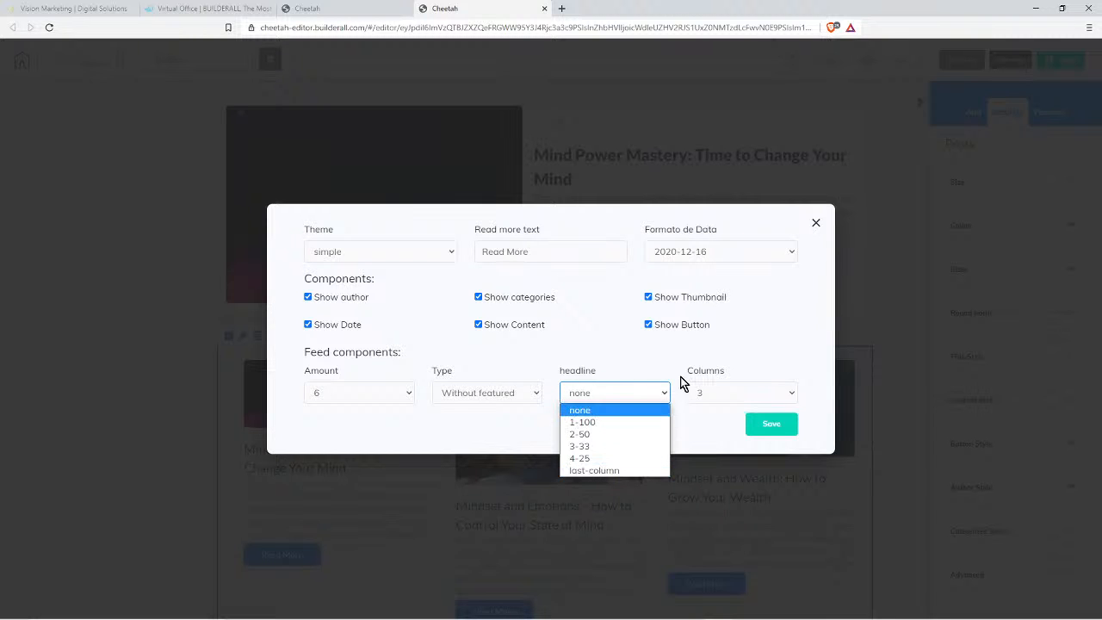
{"action": "left_click", "coordinate": [712, 392]}
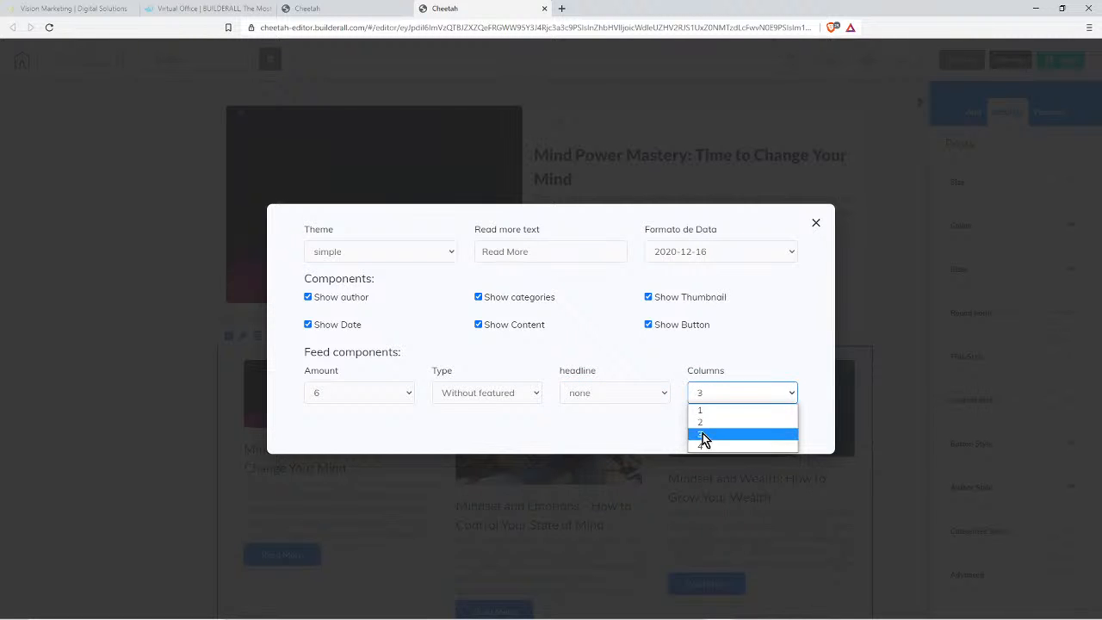
{"action": "left_click", "coordinate": [814, 396]}
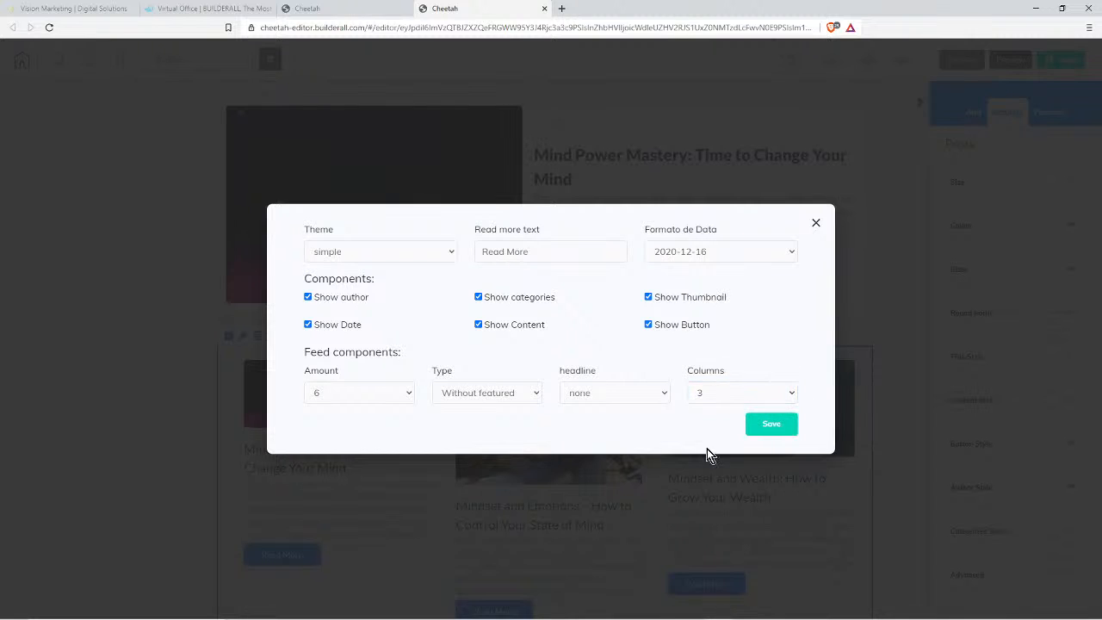
{"action": "left_click", "coordinate": [771, 424]}
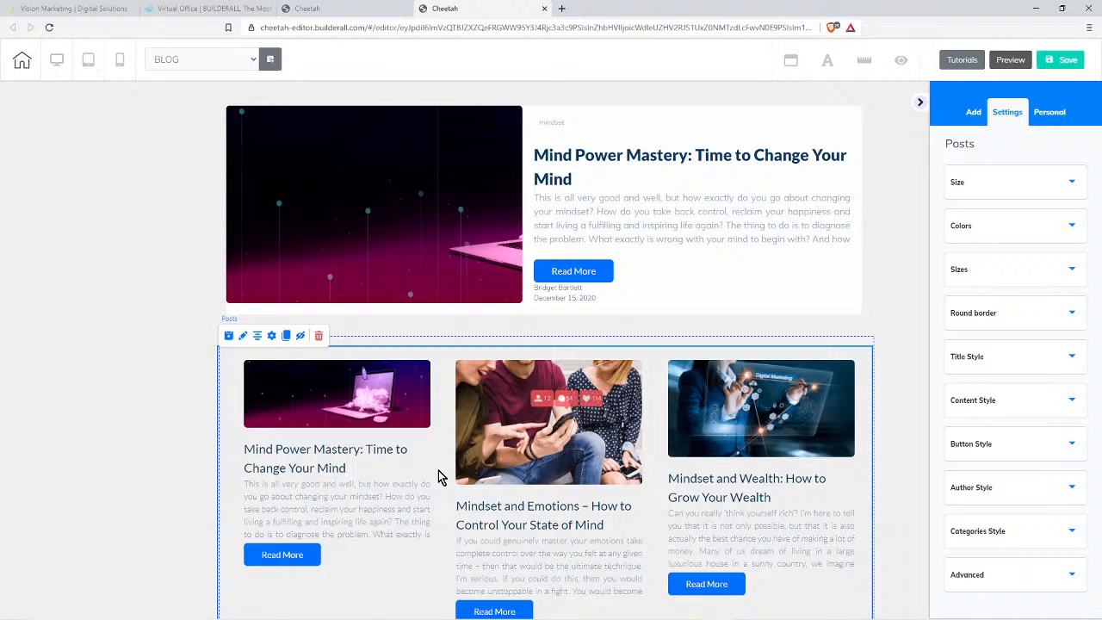
Switch to Canva, search for "blog banner", and create a blank Blog Banner design
{"action": "scroll", "coordinate": [900, 526], "scroll_direction": "down", "scroll_amount": 2}
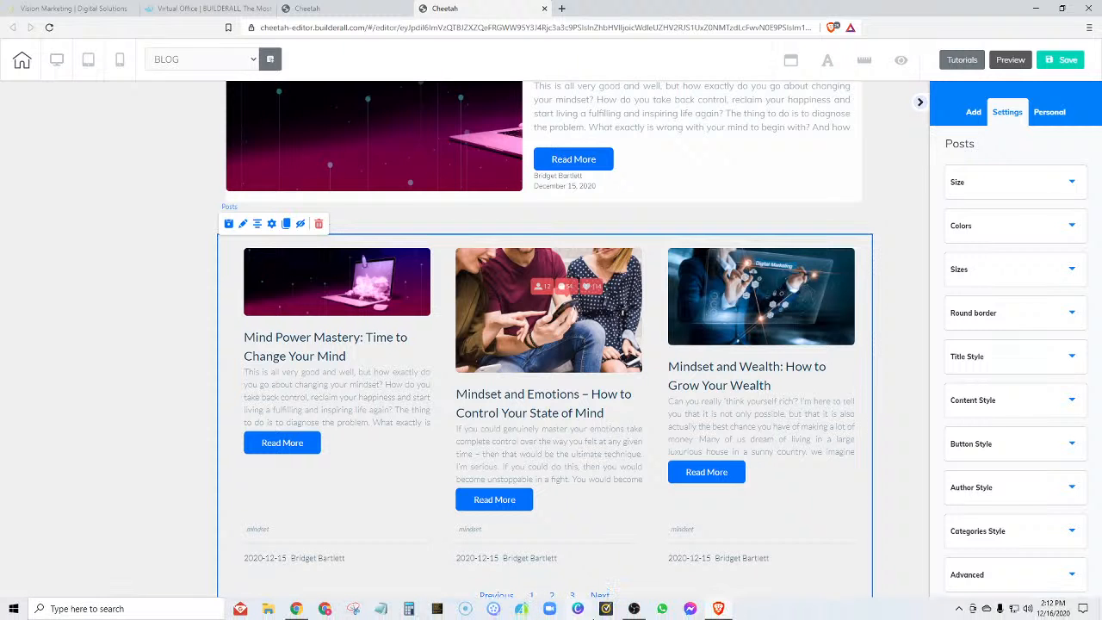
{"action": "left_click", "coordinate": [578, 608]}
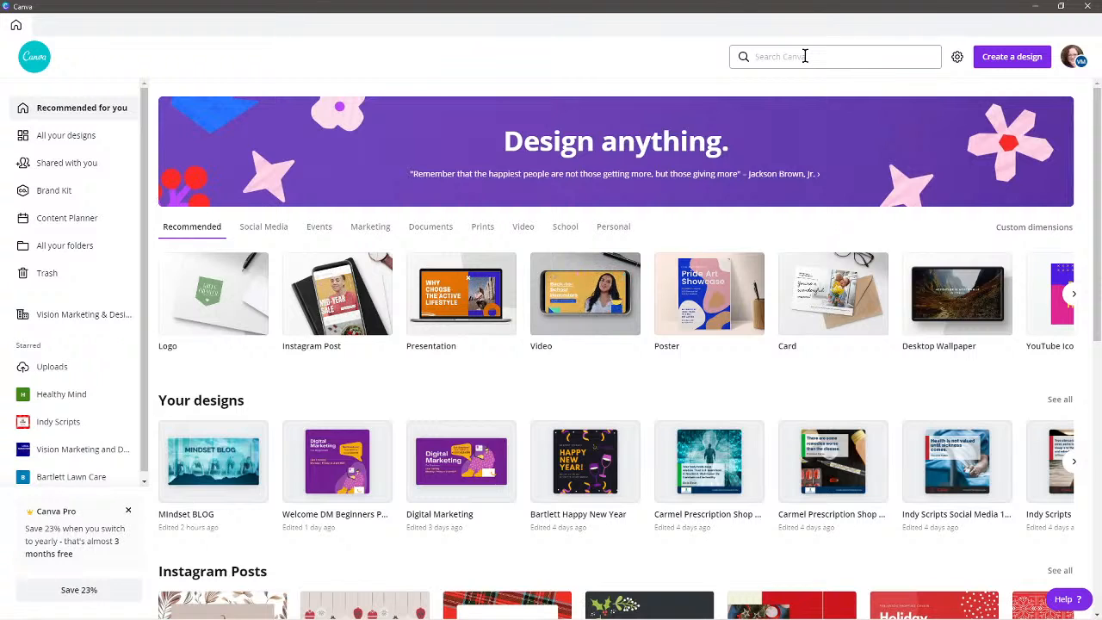
{"action": "left_click", "coordinate": [805, 56]}
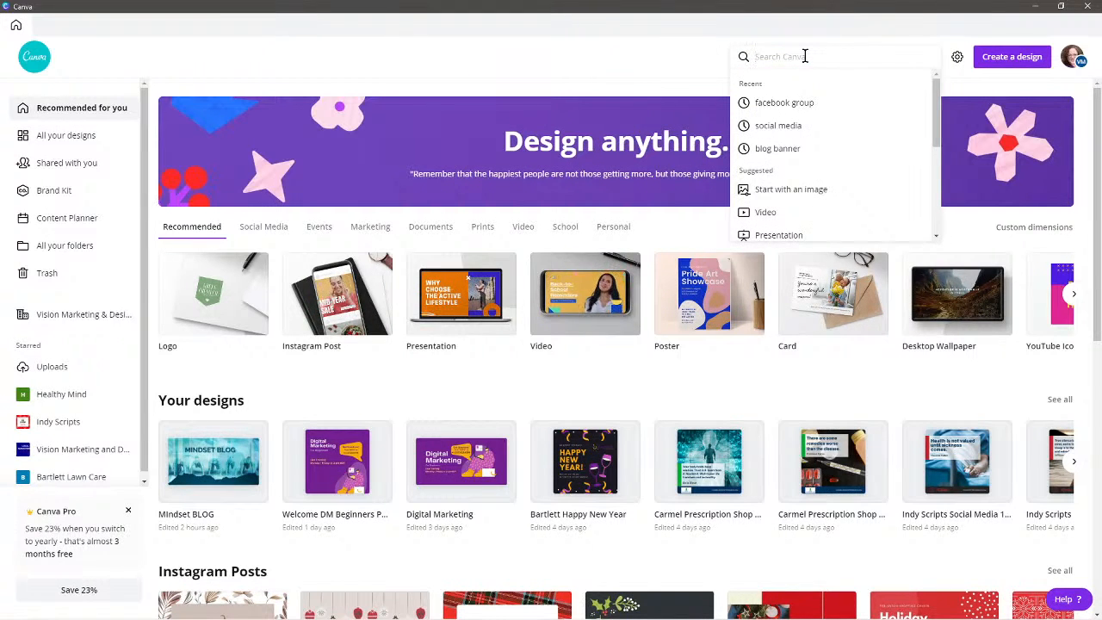
{"action": "type", "text": "blog "}
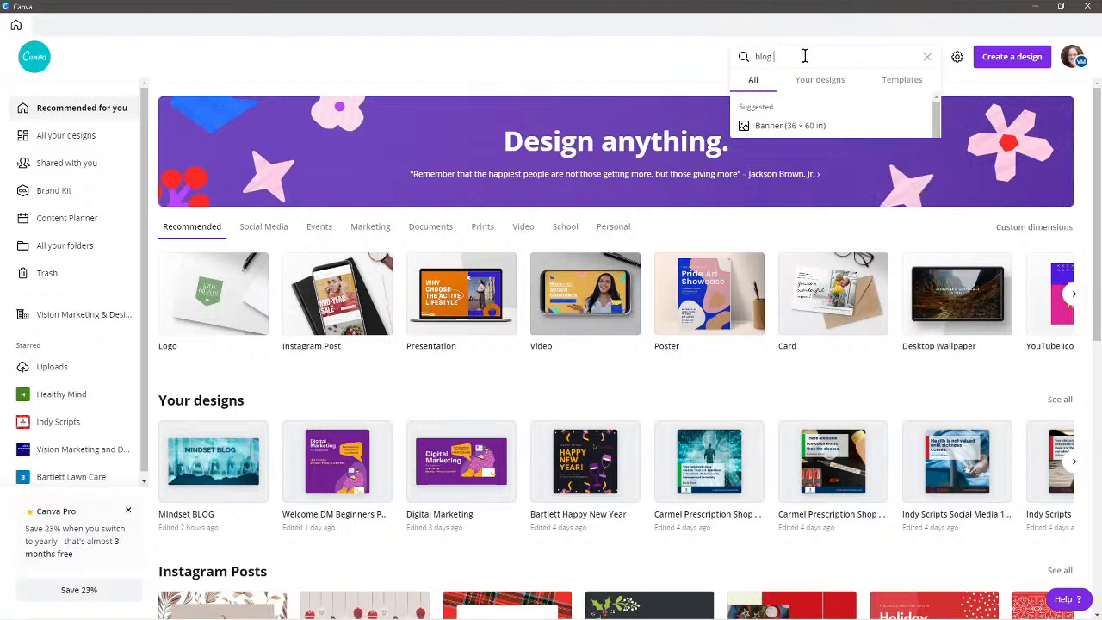
{"action": "type", "text": "banner"}
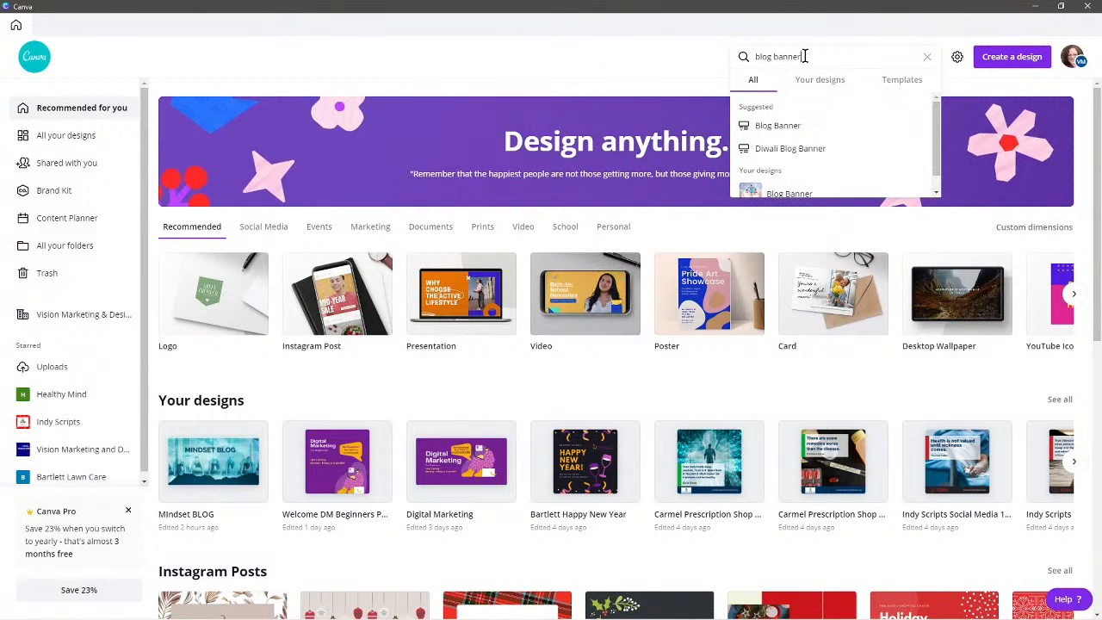
{"action": "left_click", "coordinate": [778, 126]}
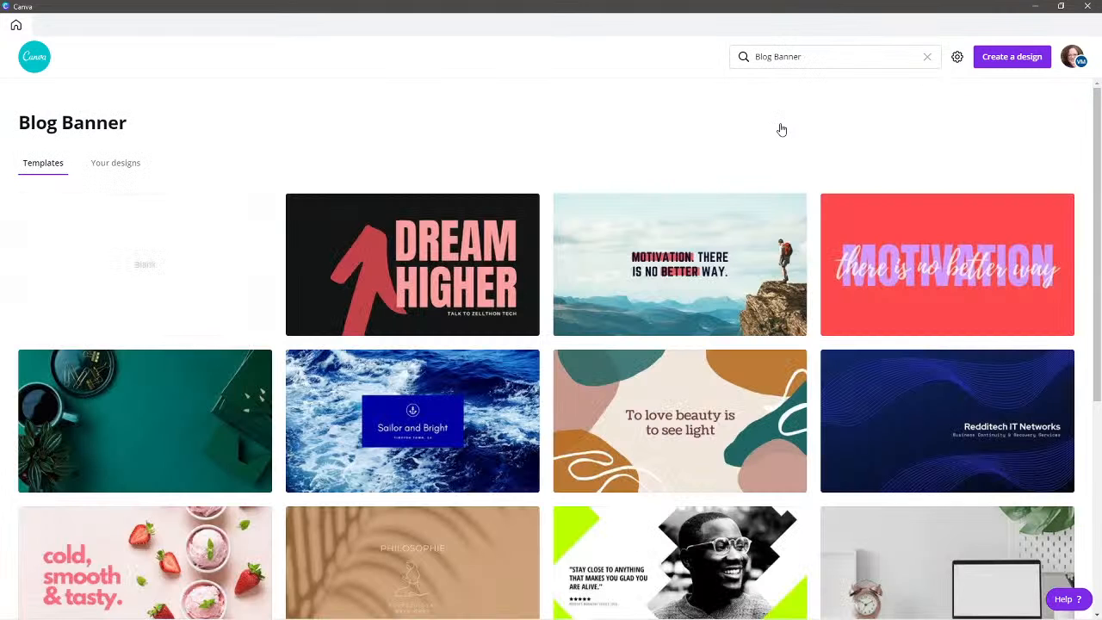
{"action": "left_click", "coordinate": [152, 274]}
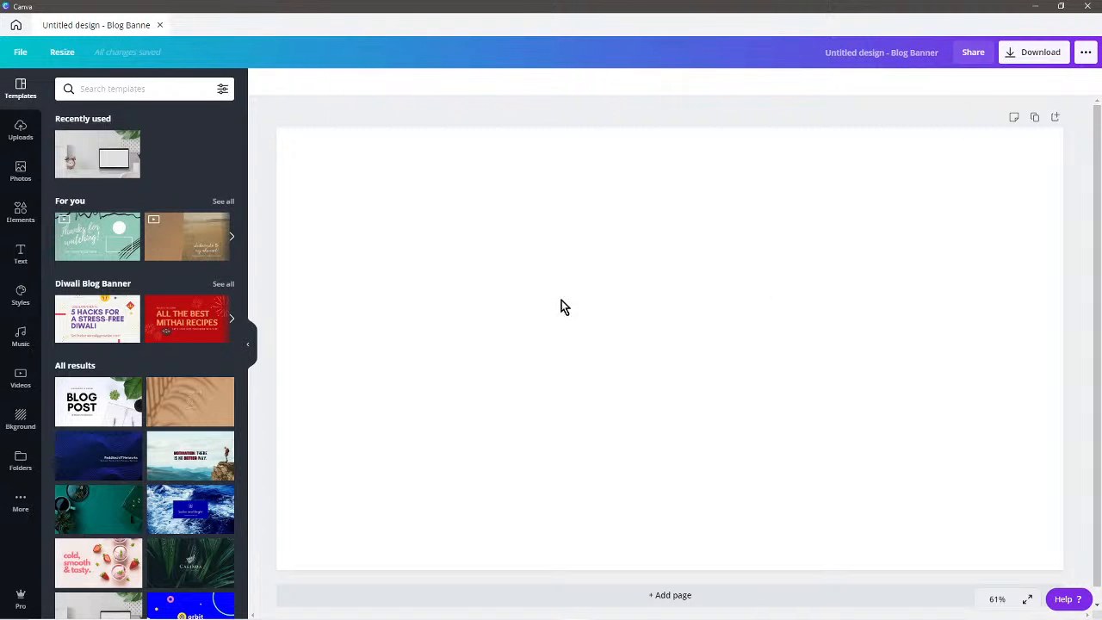
Search Canva's photo library for "affiliate marketing"
{"action": "left_click", "coordinate": [24, 175]}
{"action": "left_click", "coordinate": [138, 87]}
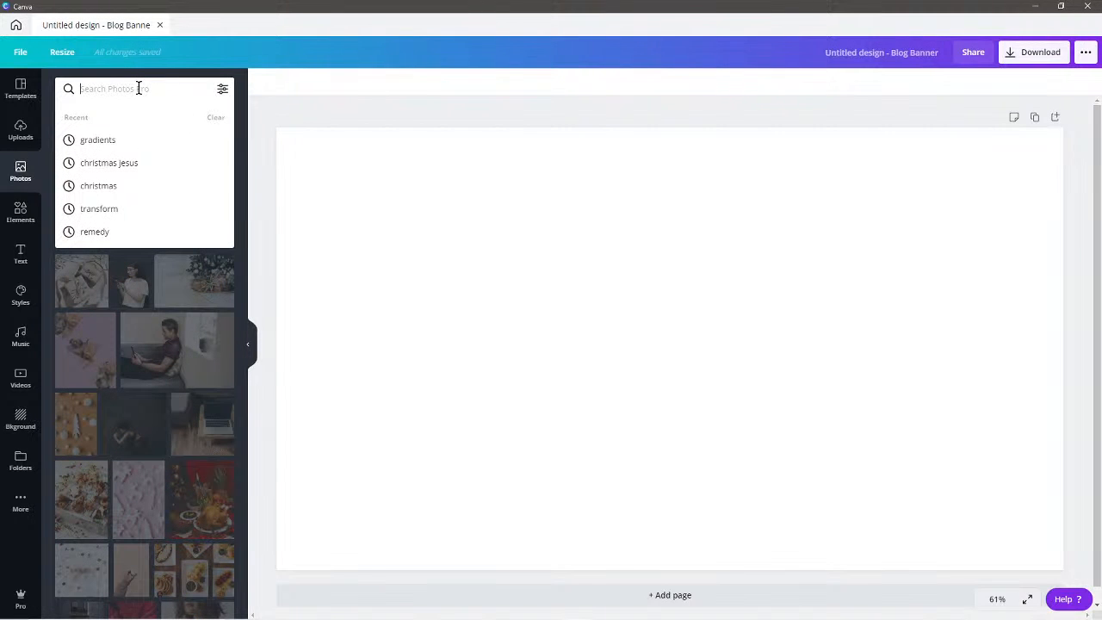
{"action": "type", "text": "affilatie"}
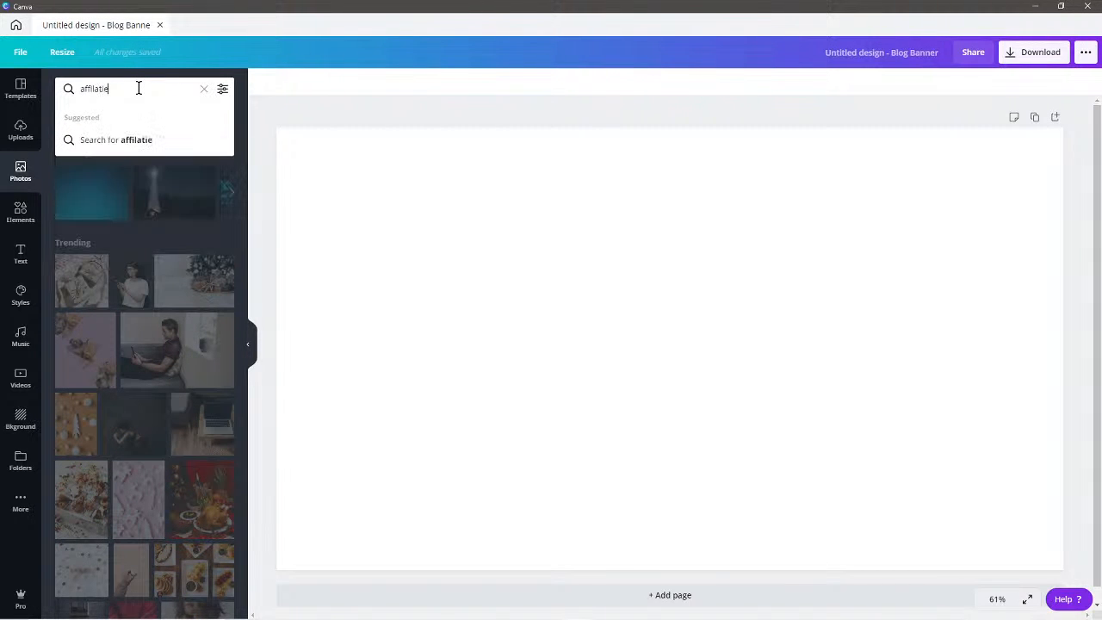
{"action": "key", "text": "BackSpace"}
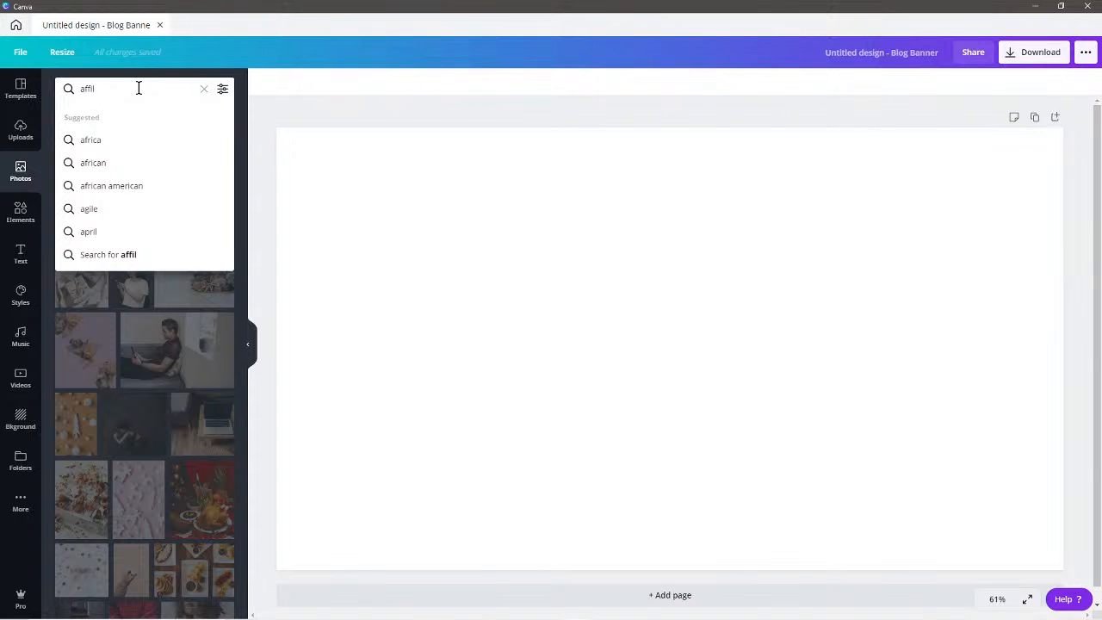
{"action": "type", "text": "iate marketing"}
{"action": "key", "text": "Return"}
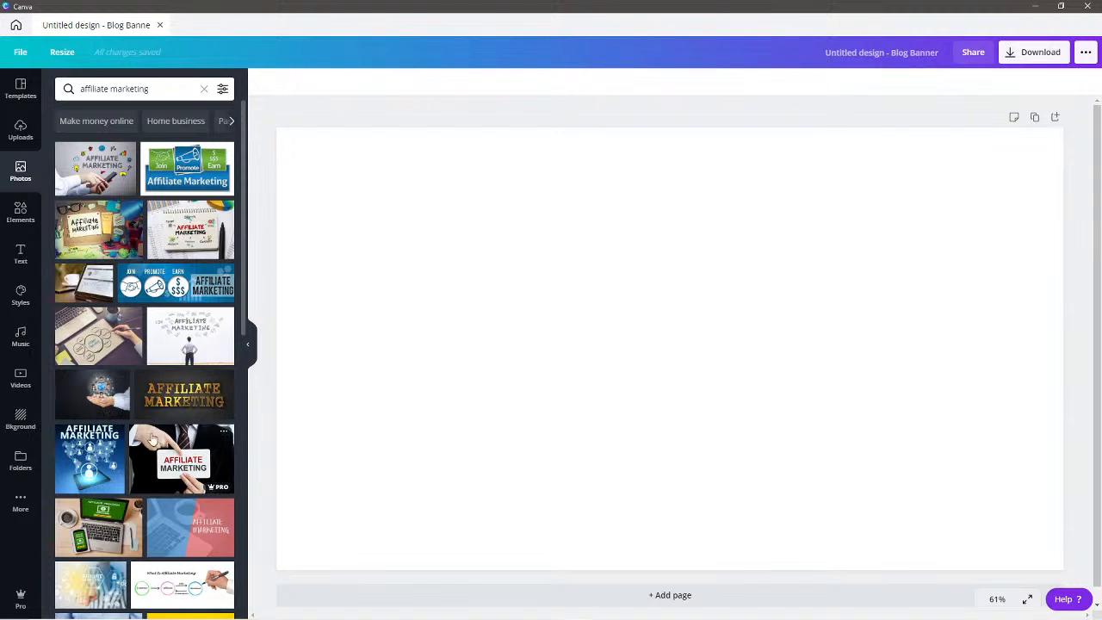
Add the dark photo of hands holding a globe and people network, and enlarge it to cover the whole banner
{"action": "scroll", "coordinate": [152, 438], "scroll_direction": "down", "scroll_amount": 1}
{"action": "left_click", "coordinate": [94, 389]}
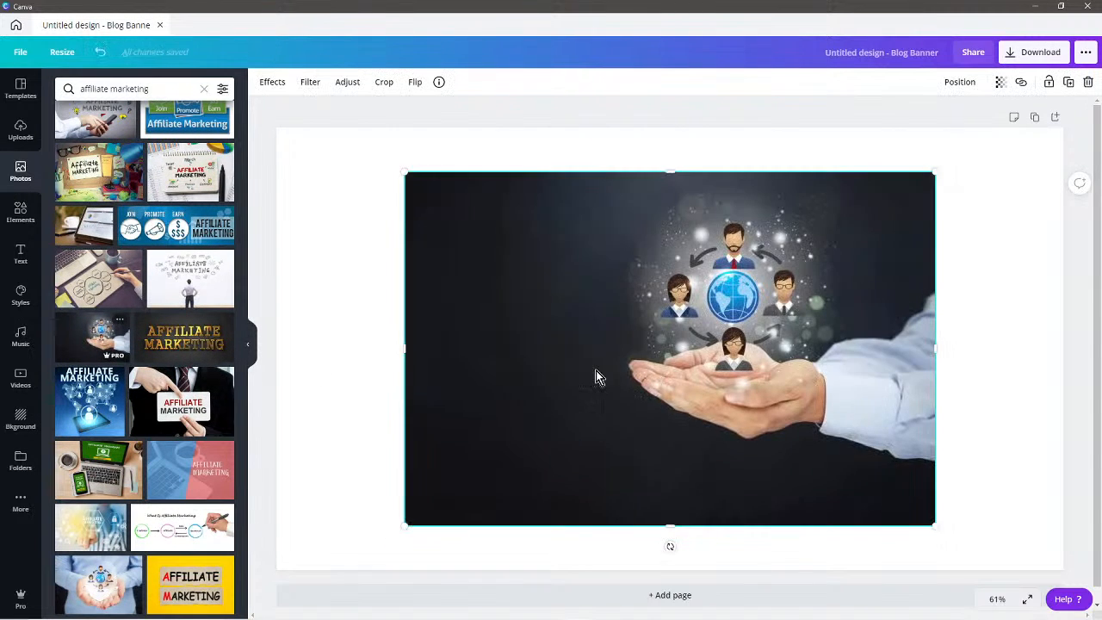
{"action": "left_click_drag", "start_coordinate": [596, 370], "coordinate": [722, 324]}
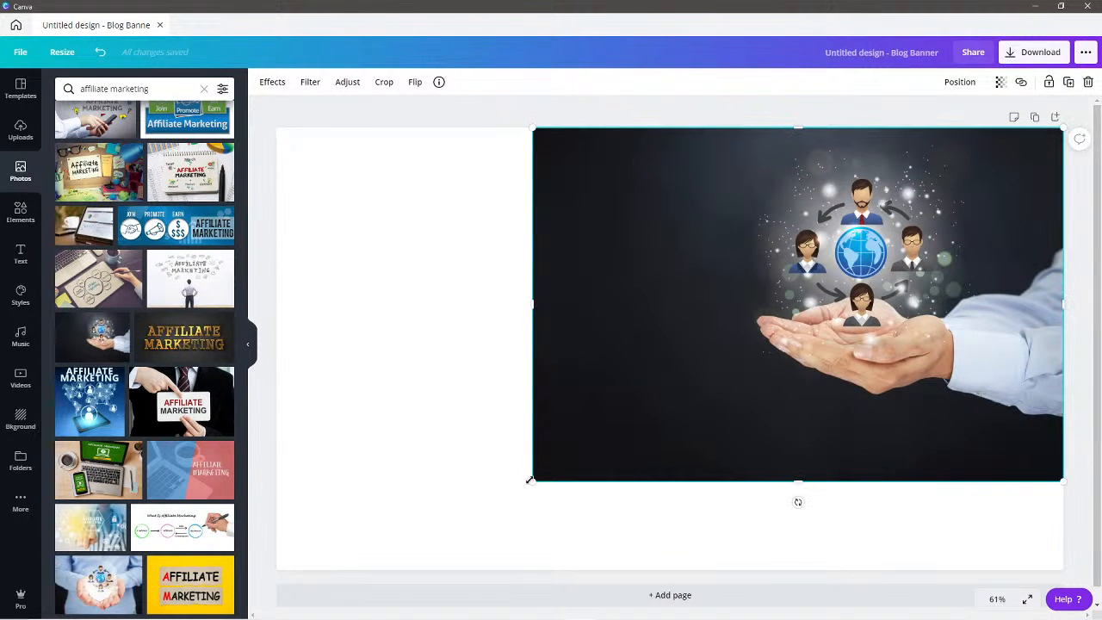
{"action": "left_click_drag", "start_coordinate": [529, 481], "coordinate": [356, 525]}
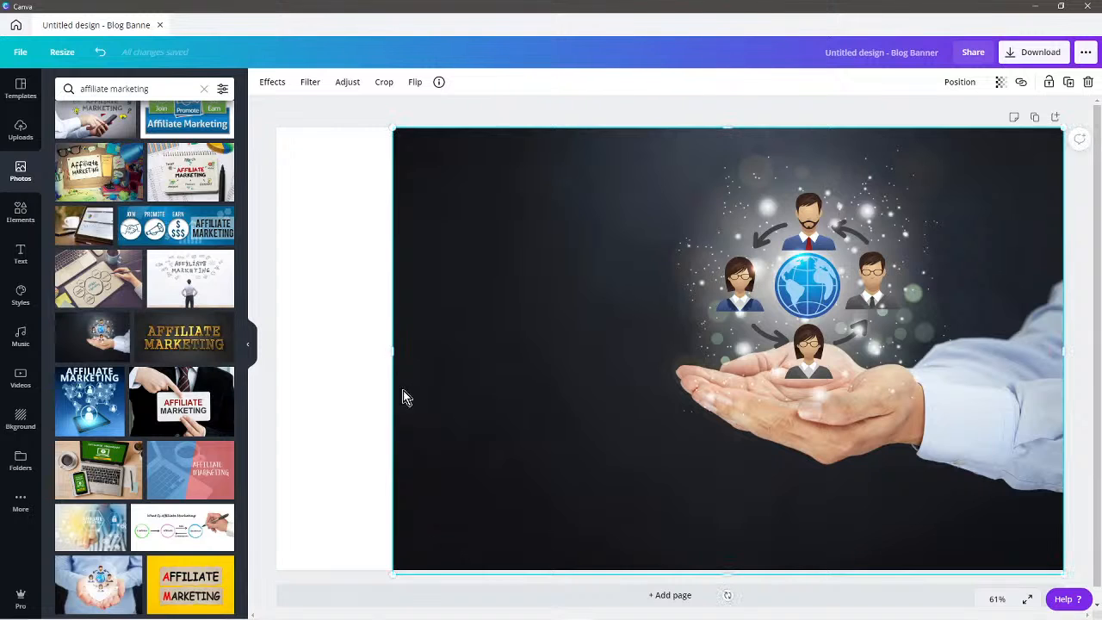
{"action": "left_click_drag", "start_coordinate": [393, 351], "coordinate": [276, 345]}
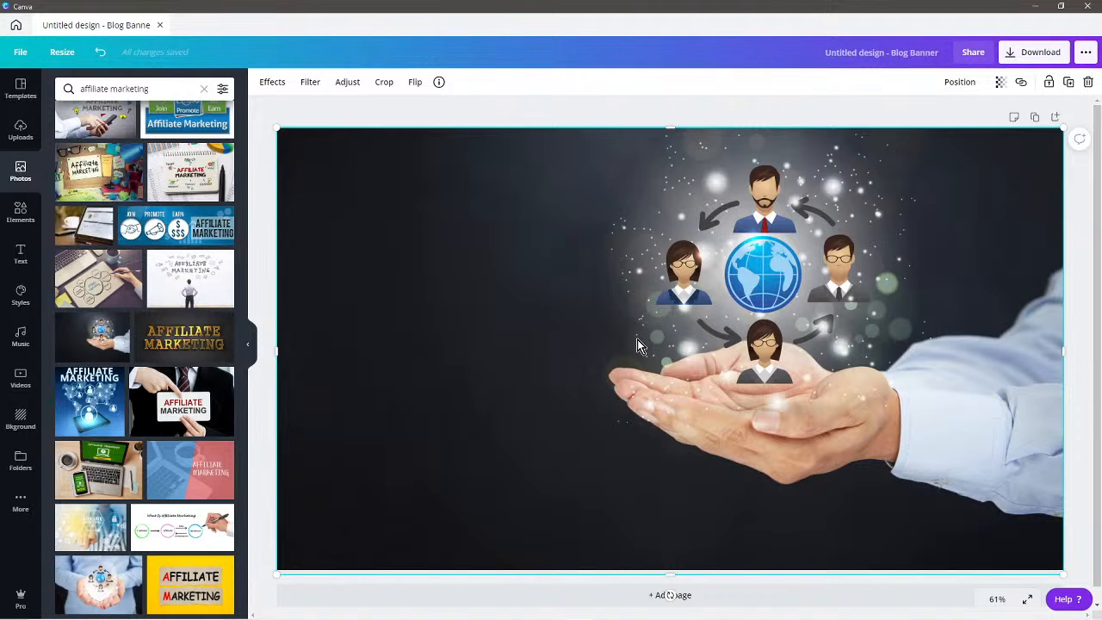
Switch to the Vision Marketing website in the browser and examine the blog feed, including its page 3 posts
{"action": "left_click", "coordinate": [1033, 7]}
{"action": "left_click", "coordinate": [74, 8]}
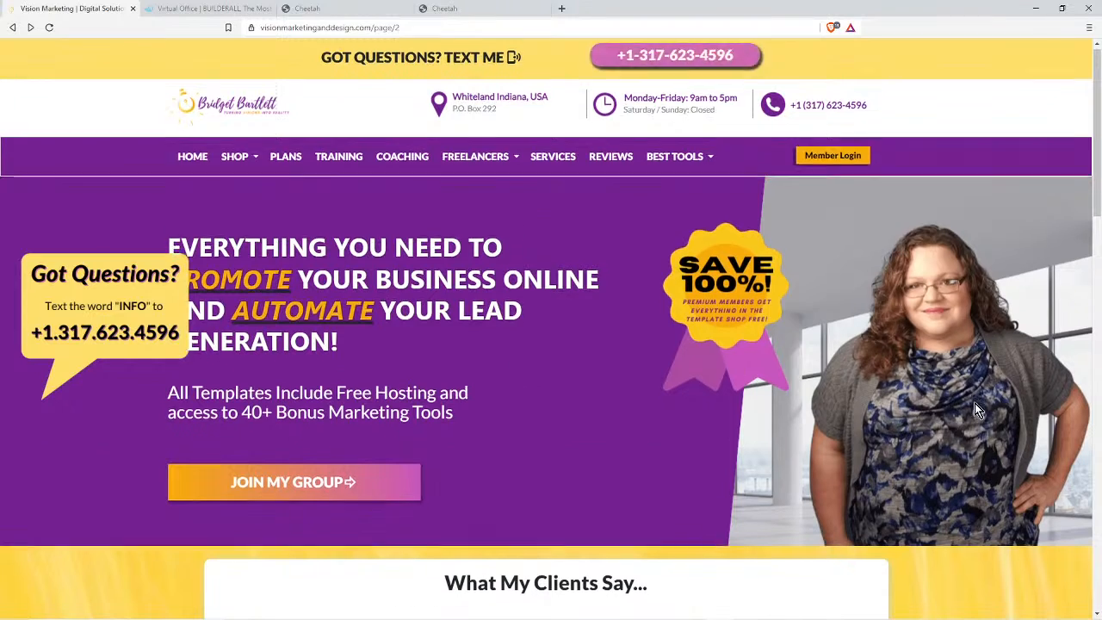
{"action": "scroll", "coordinate": [972, 405], "scroll_direction": "down", "scroll_amount": 15}
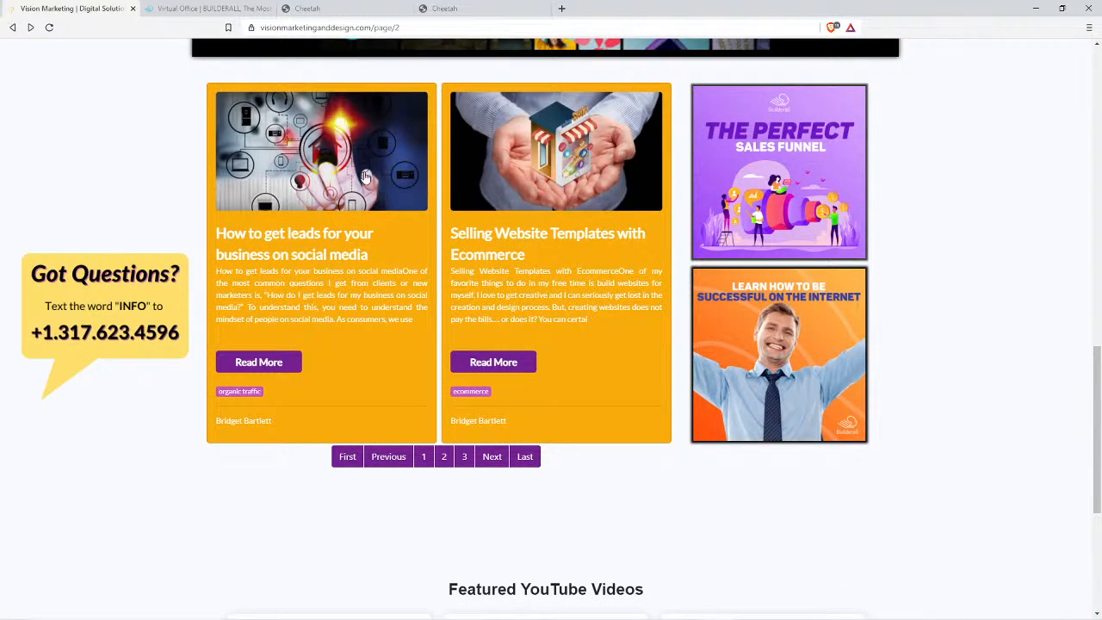
{"action": "left_click", "coordinate": [464, 456]}
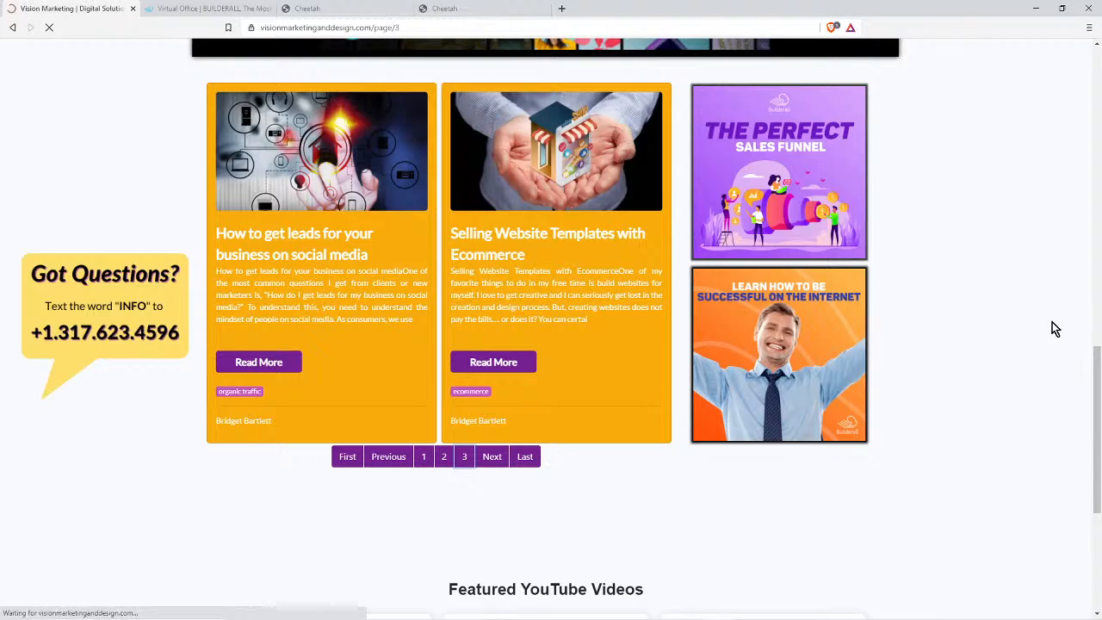
{"action": "scroll", "coordinate": [1062, 328], "scroll_direction": "down", "scroll_amount": 15}
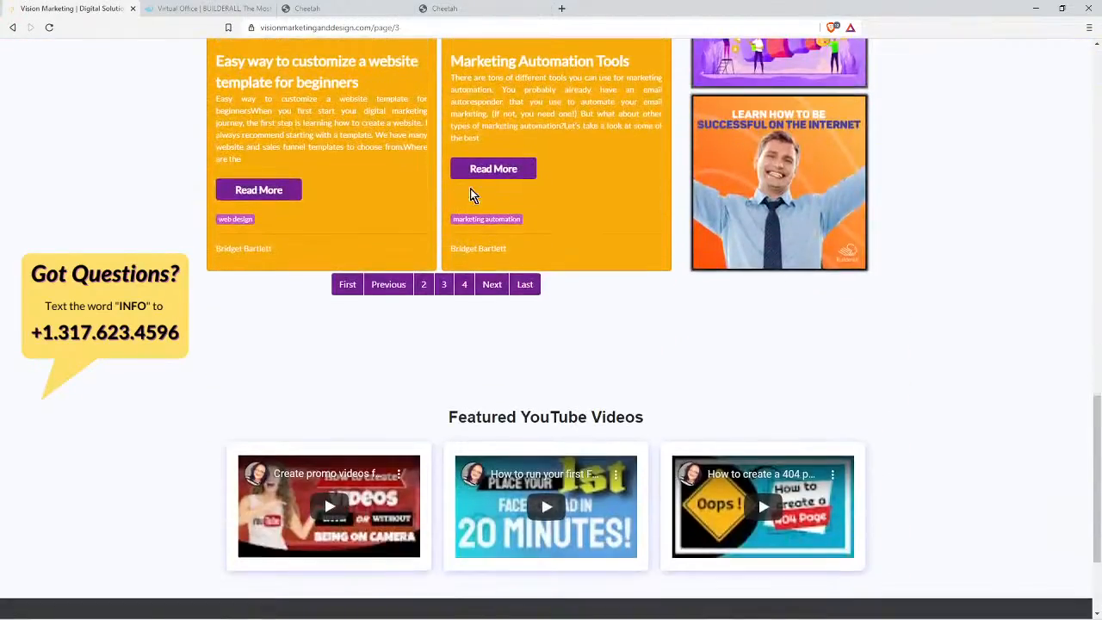
{"action": "scroll", "coordinate": [470, 195], "scroll_direction": "up", "scroll_amount": 3}
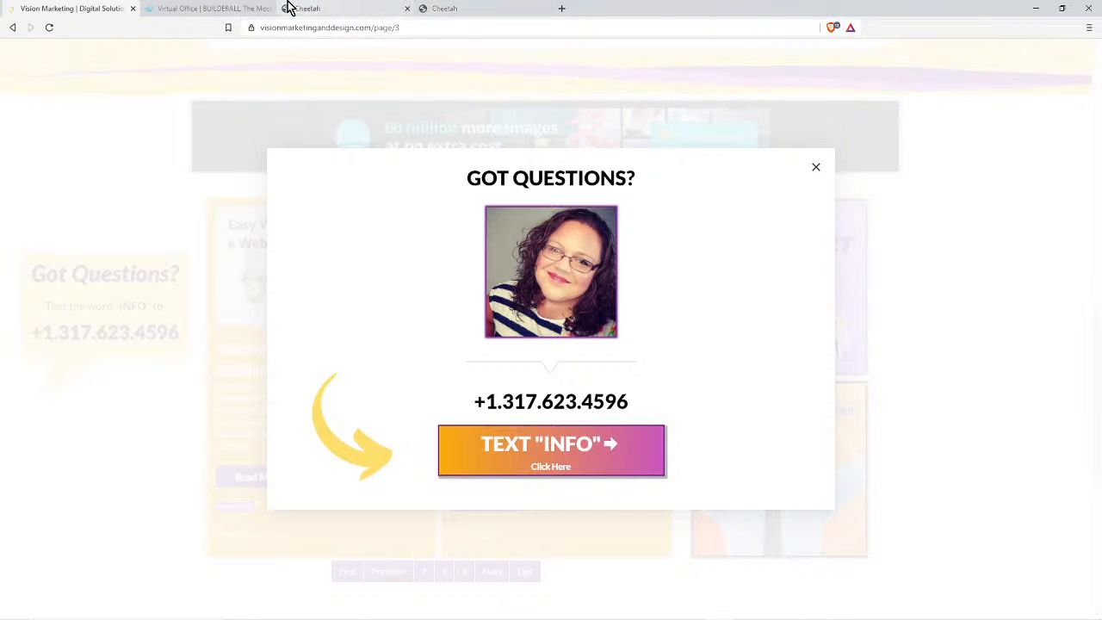
Return to the Cheetah editor's BLOG page and add a blank panel below the three-column post feed
{"action": "left_click", "coordinate": [468, 8]}
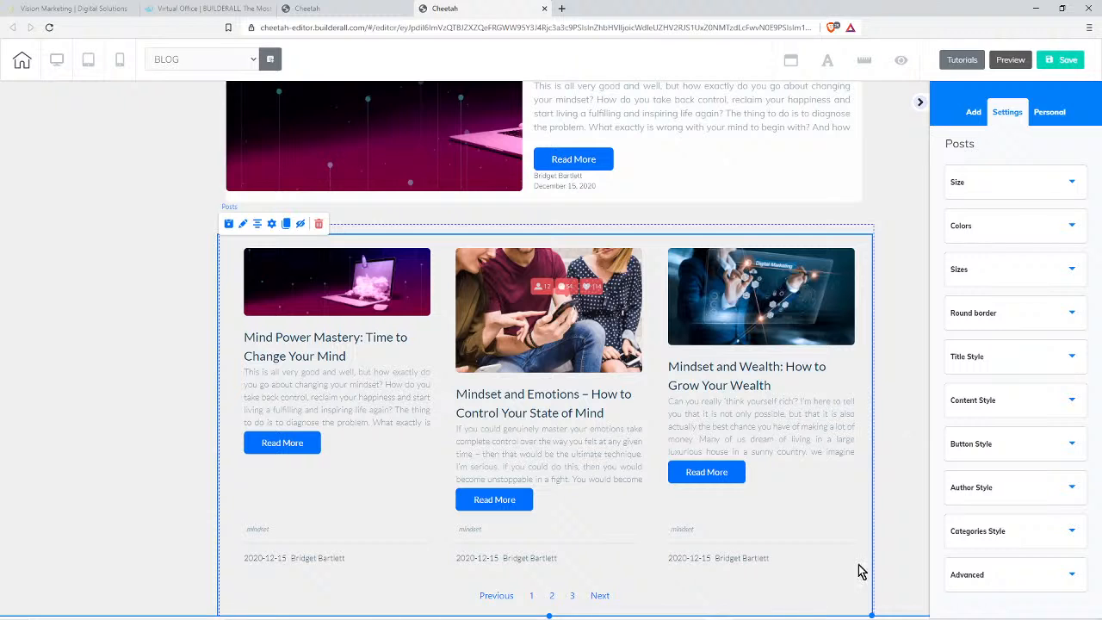
{"action": "left_click", "coordinate": [602, 614]}
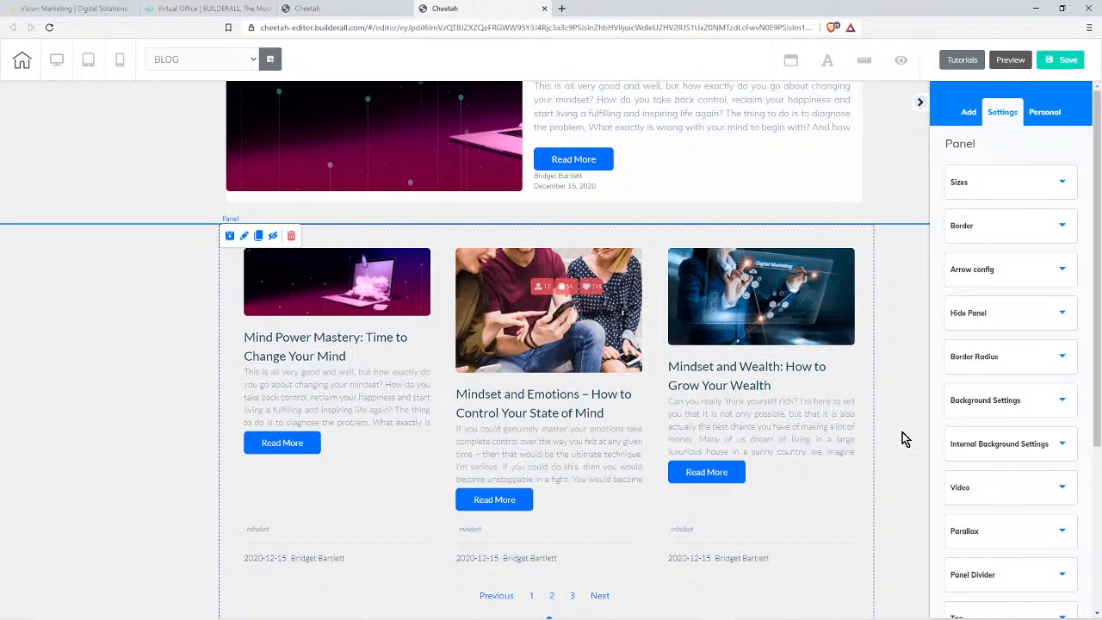
{"action": "scroll", "coordinate": [902, 432], "scroll_direction": "down", "scroll_amount": 1}
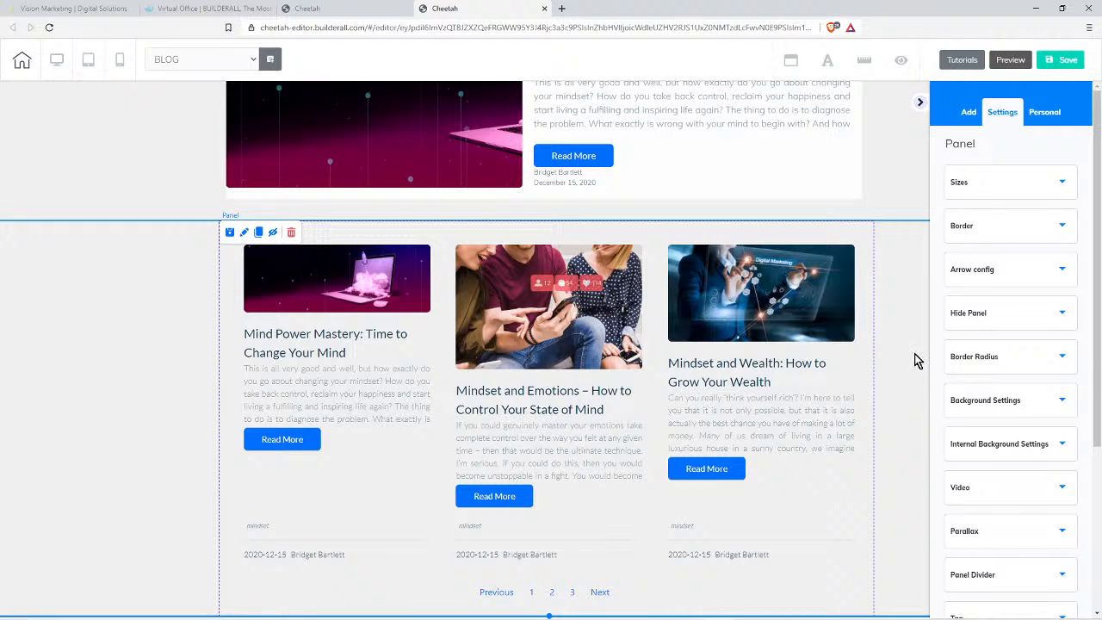
{"action": "scroll", "coordinate": [910, 317], "scroll_direction": "up", "scroll_amount": 1}
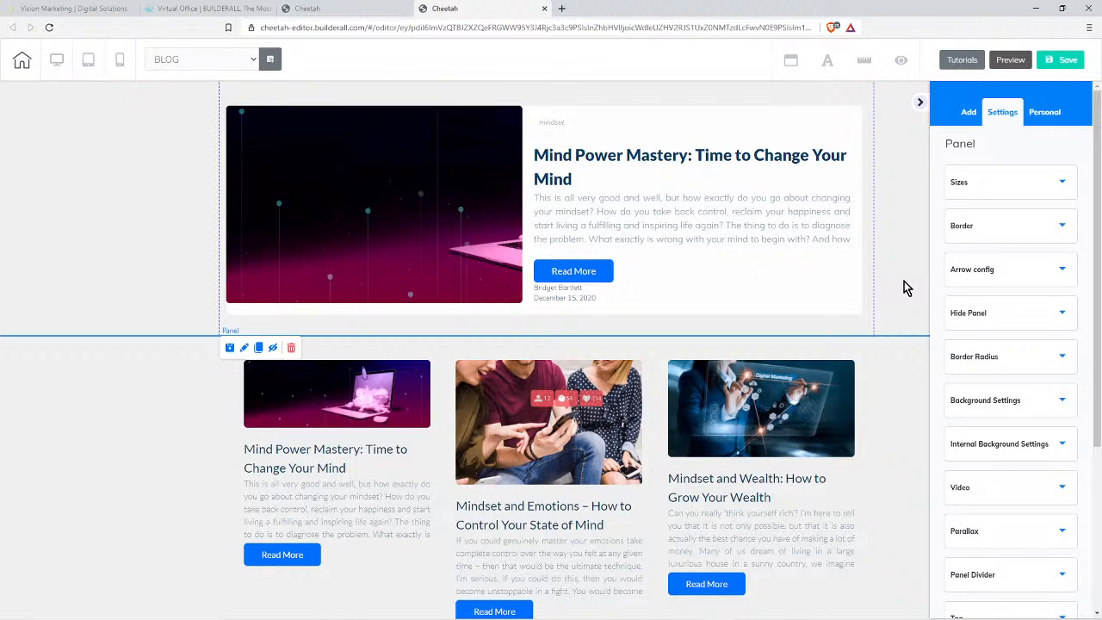
{"action": "left_click", "coordinate": [970, 114]}
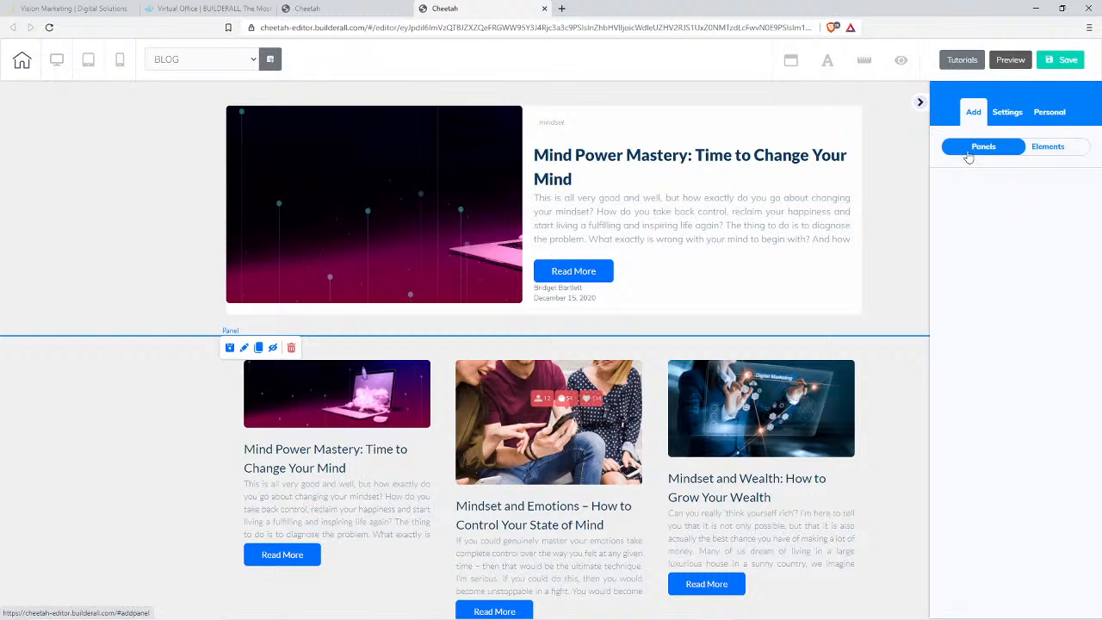
{"action": "left_click", "coordinate": [969, 155]}
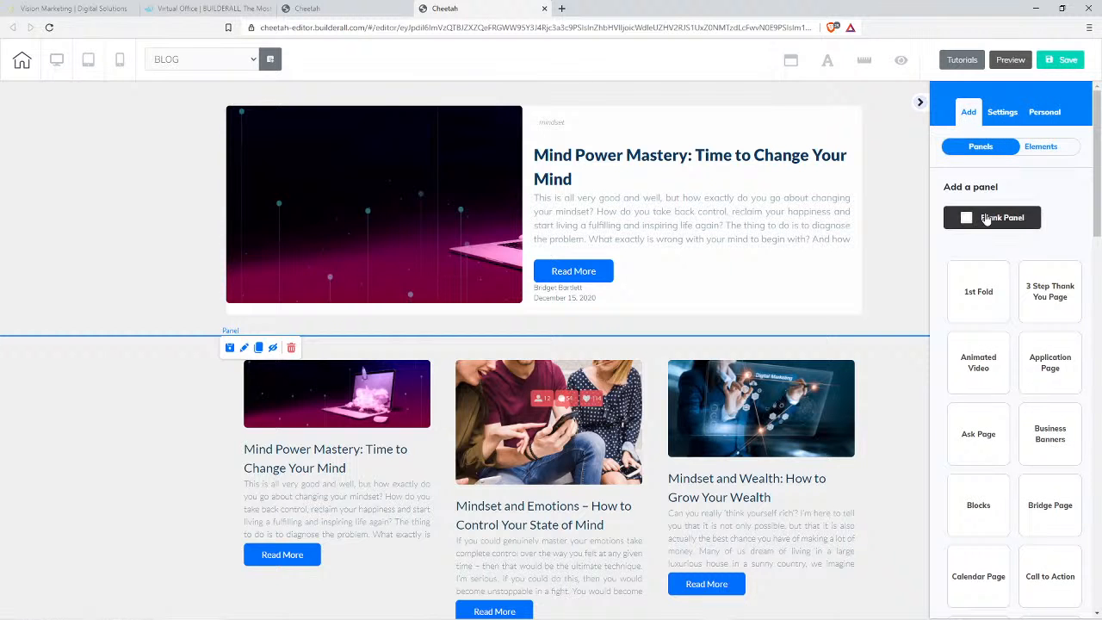
{"action": "left_click", "coordinate": [991, 219]}
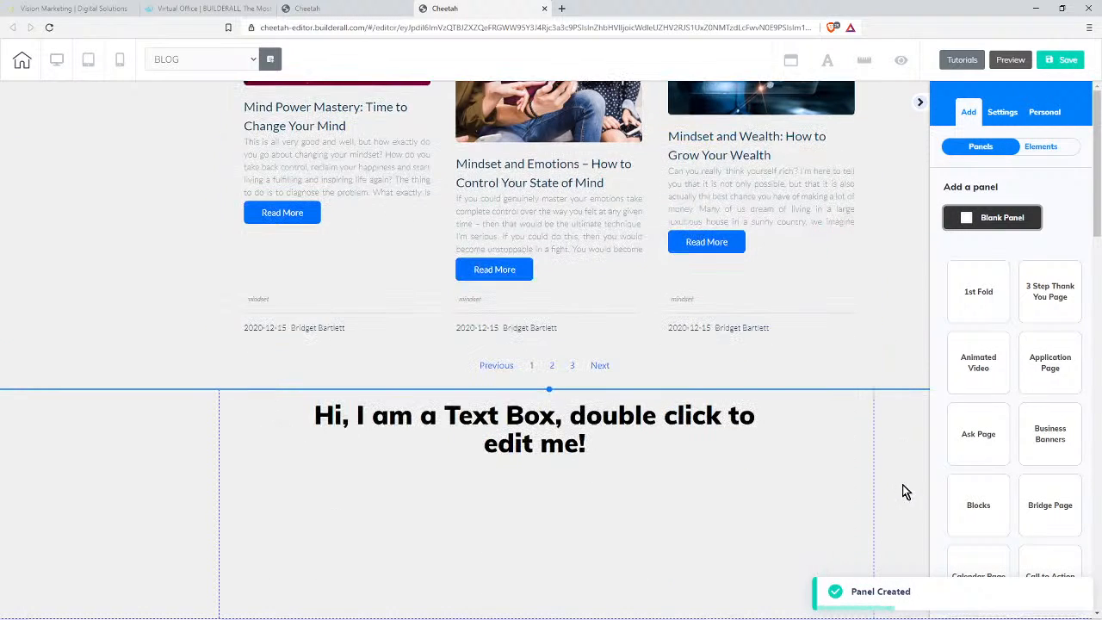
Delete the placeholder text box from the new blank panel and confirm the deletion
{"action": "left_click", "coordinate": [495, 432]}
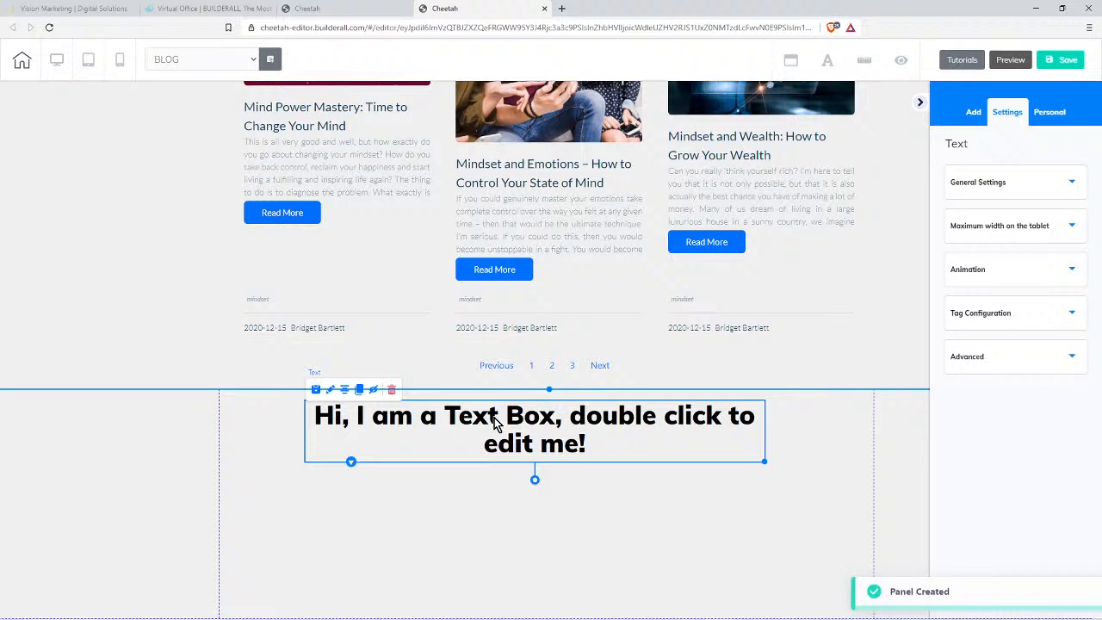
{"action": "left_click", "coordinate": [392, 398]}
{"action": "left_click", "coordinate": [637, 365]}
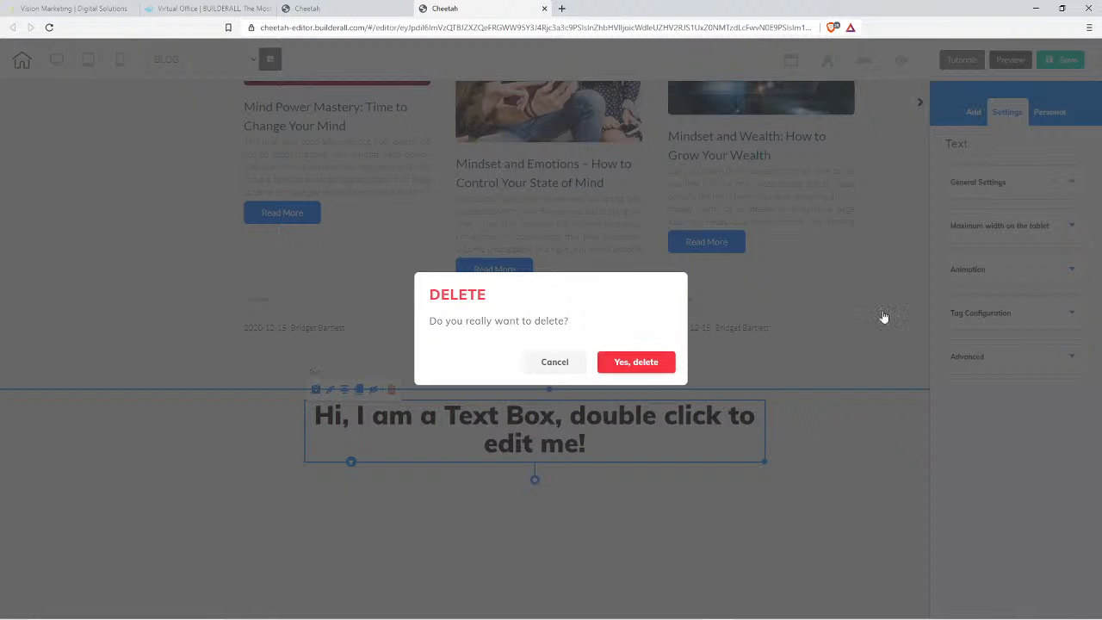
Place a horizontal image element in the blank panel, and view its web link settings without saving any link
{"action": "left_click", "coordinate": [1092, 101]}
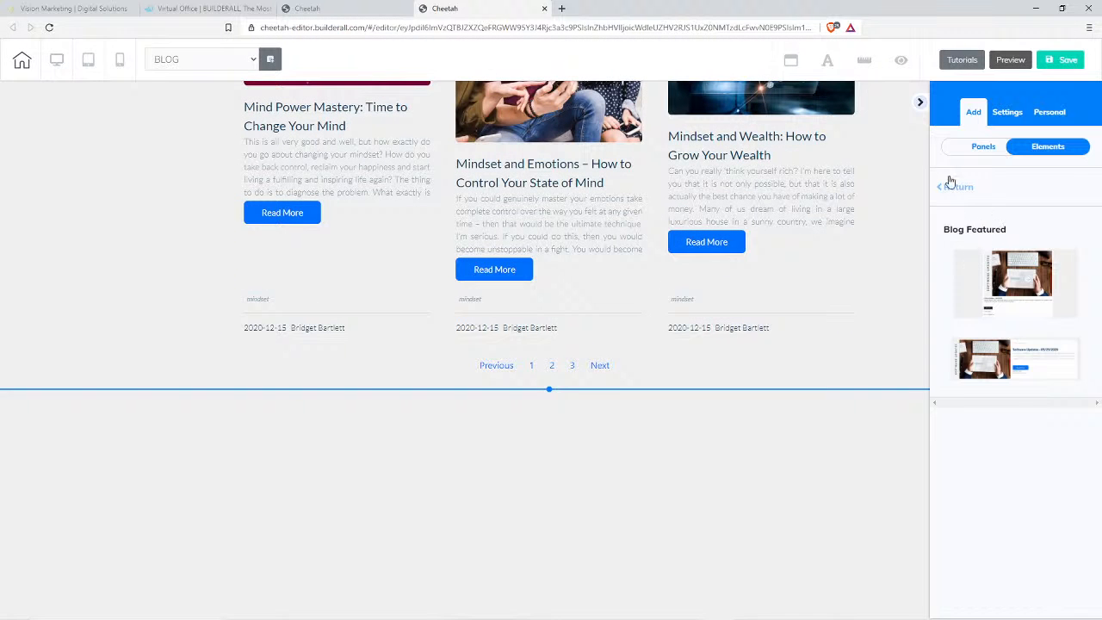
{"action": "left_click", "coordinate": [949, 188]}
{"action": "scroll", "coordinate": [1037, 376], "scroll_direction": "down", "scroll_amount": 4}
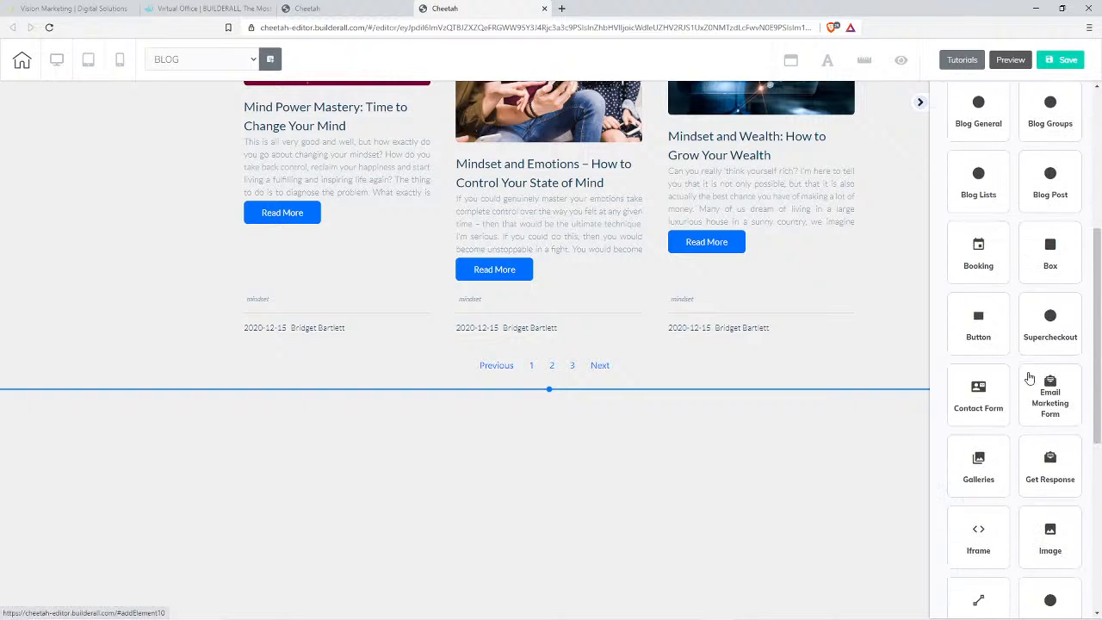
{"action": "scroll", "coordinate": [1016, 490], "scroll_direction": "down", "scroll_amount": 2}
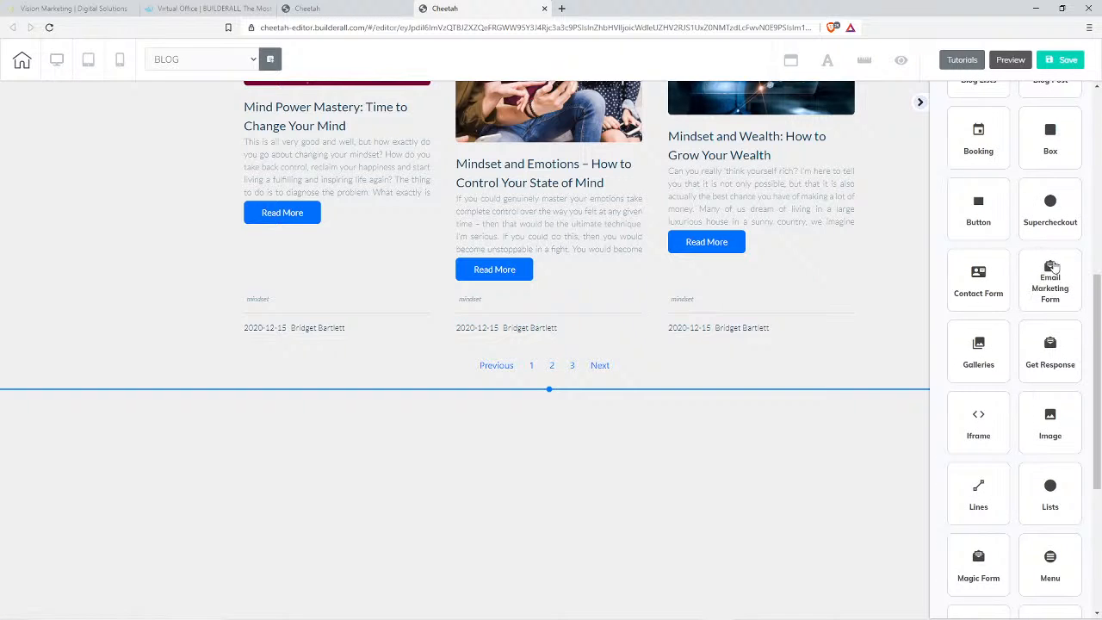
{"action": "scroll", "coordinate": [1024, 198], "scroll_direction": "up", "scroll_amount": 6}
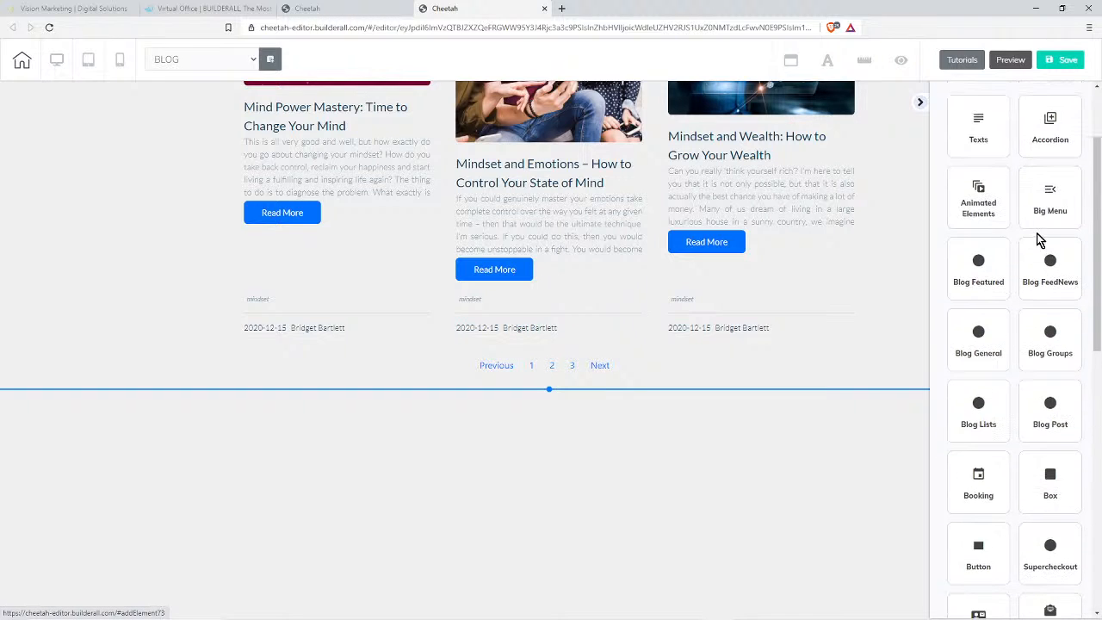
{"action": "scroll", "coordinate": [1039, 239], "scroll_direction": "down", "scroll_amount": 11}
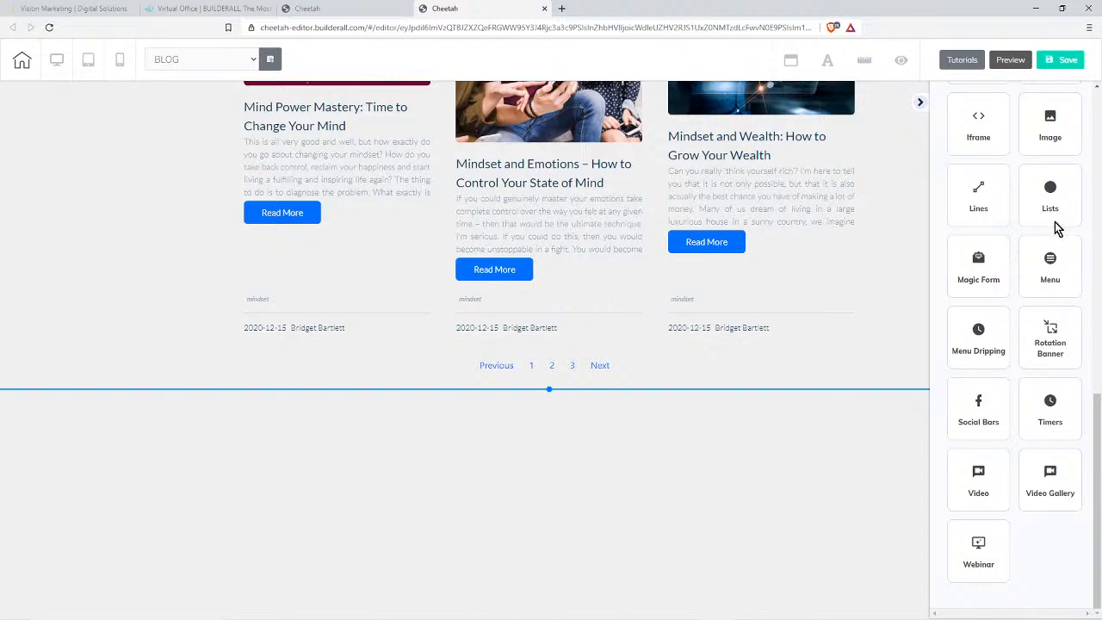
{"action": "left_click", "coordinate": [1065, 153]}
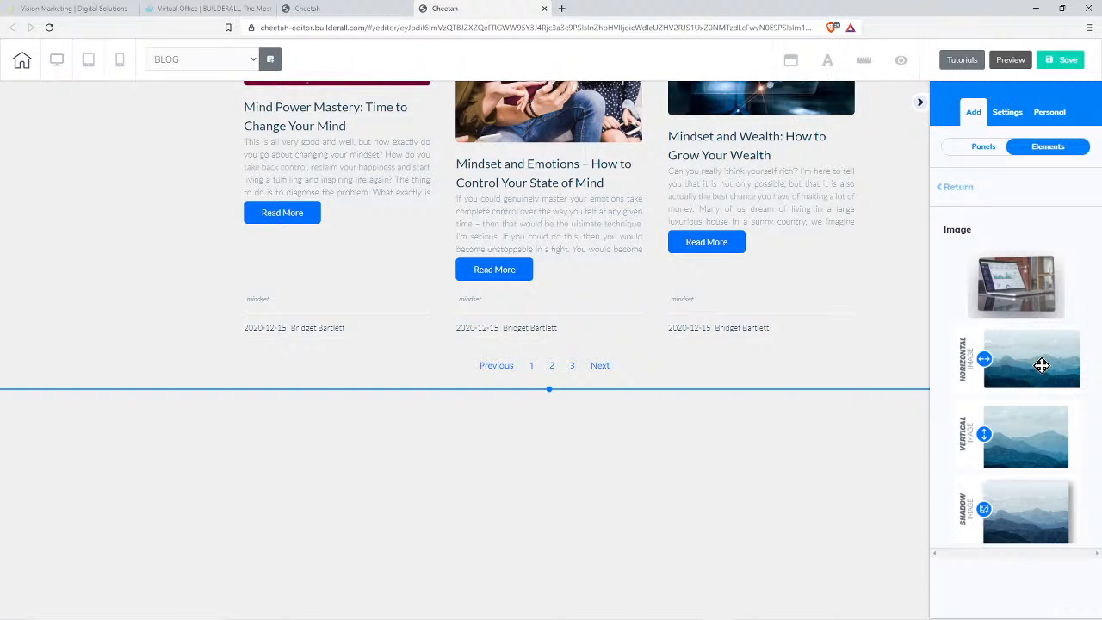
{"action": "left_click_drag", "start_coordinate": [1042, 365], "coordinate": [339, 488]}
{"action": "left_click", "coordinate": [301, 494]}
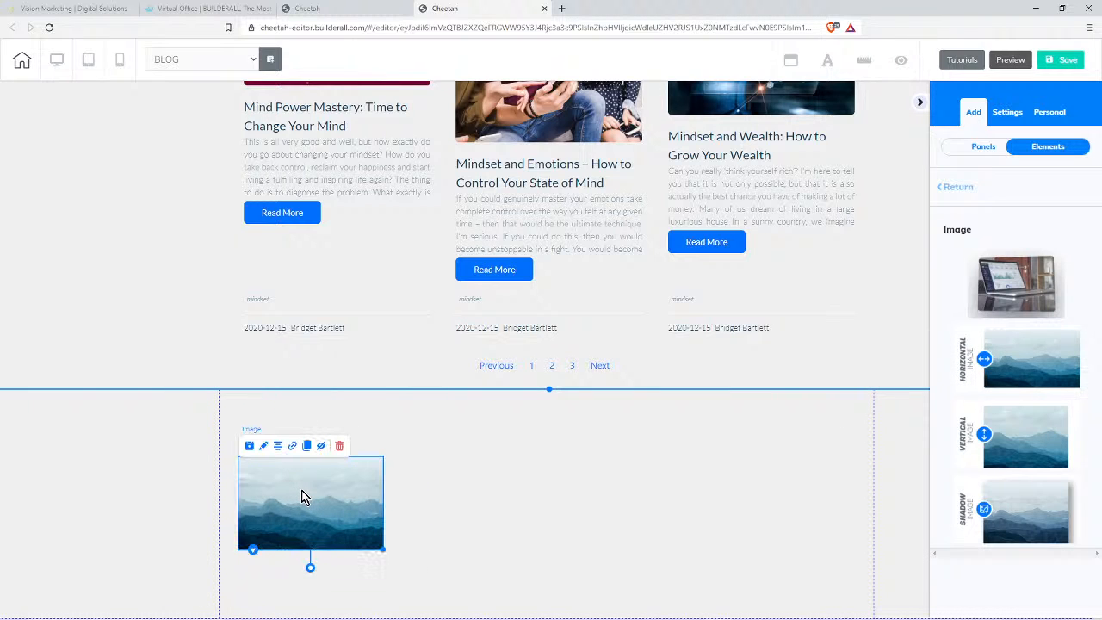
{"action": "left_click", "coordinate": [291, 447]}
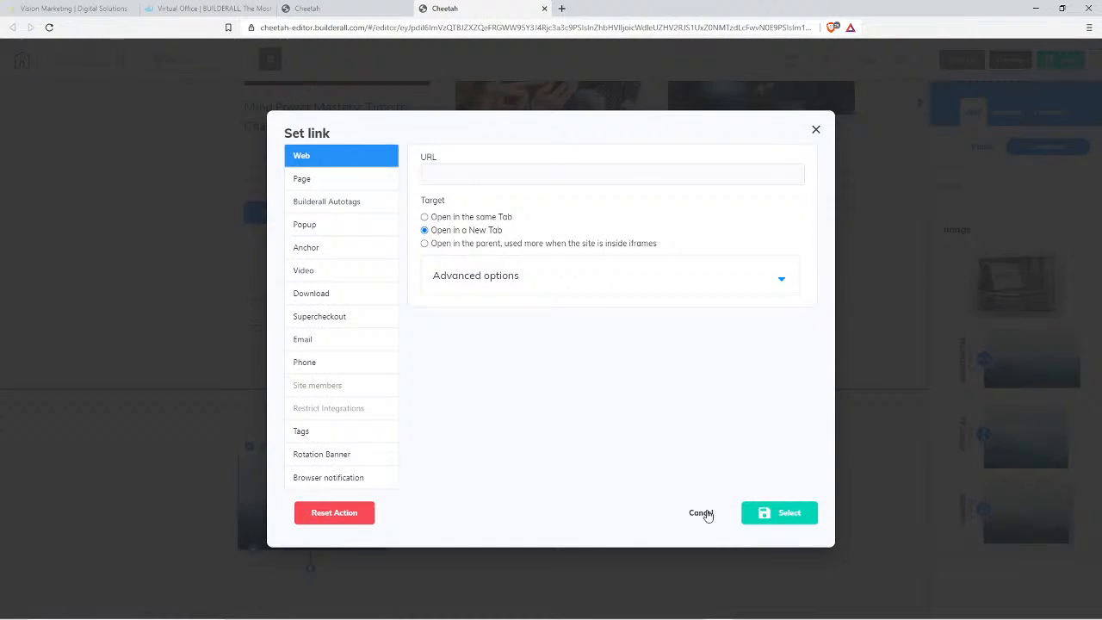
{"action": "left_click", "coordinate": [700, 513]}
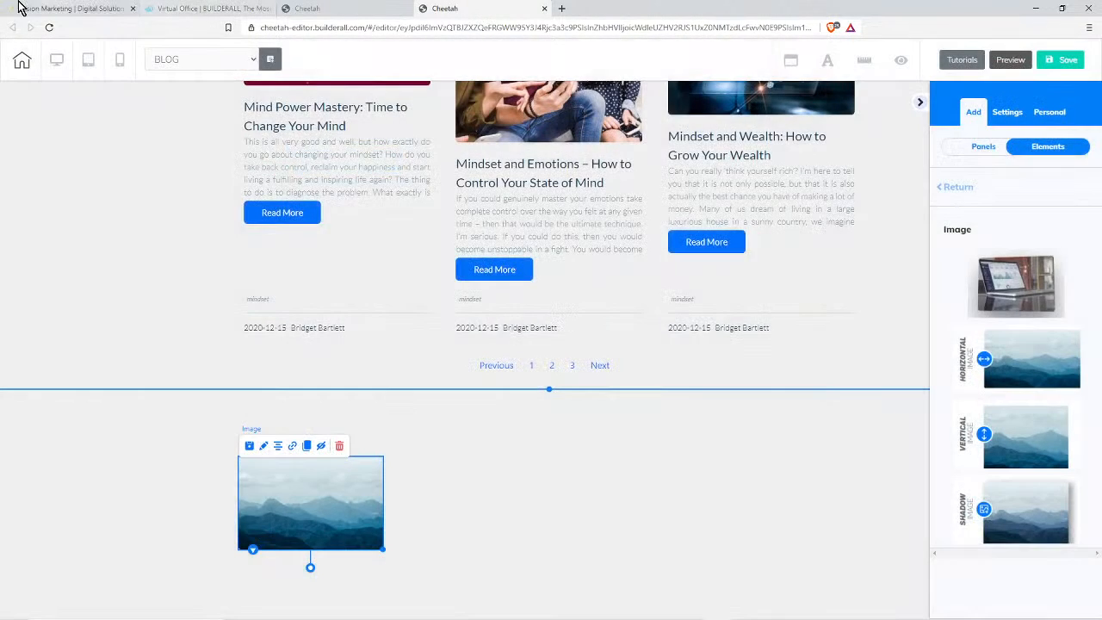
Return to the Vision Marketing site, dismiss the popup, and check where the Perfect Sales Funnel banner links, closing the page it opens
{"action": "left_click", "coordinate": [25, 9]}
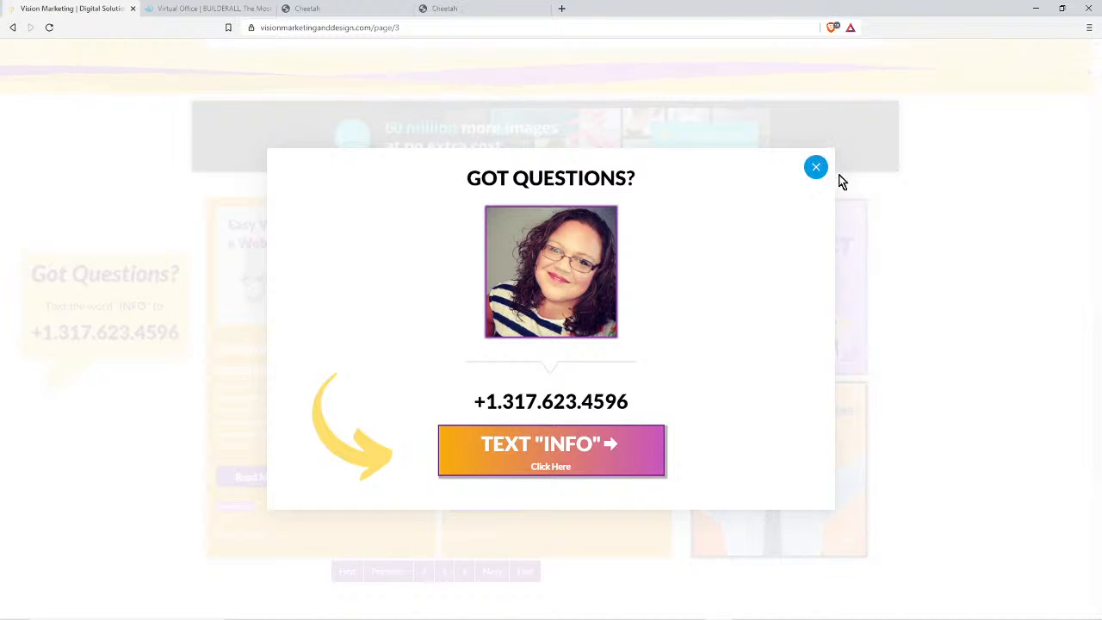
{"action": "left_click", "coordinate": [815, 167]}
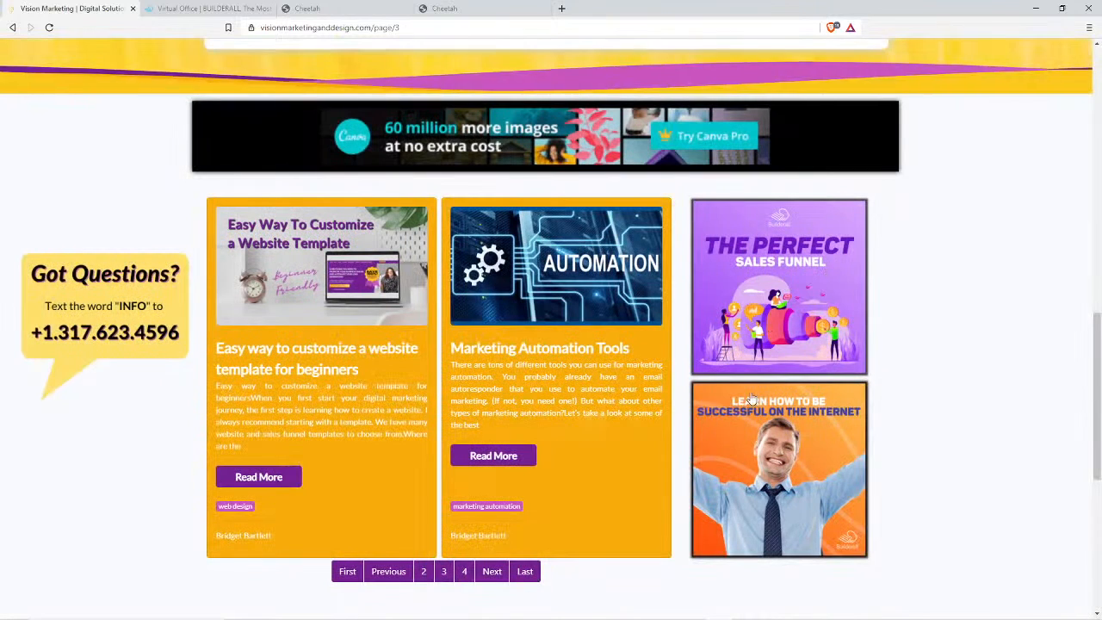
{"action": "left_click", "coordinate": [773, 299]}
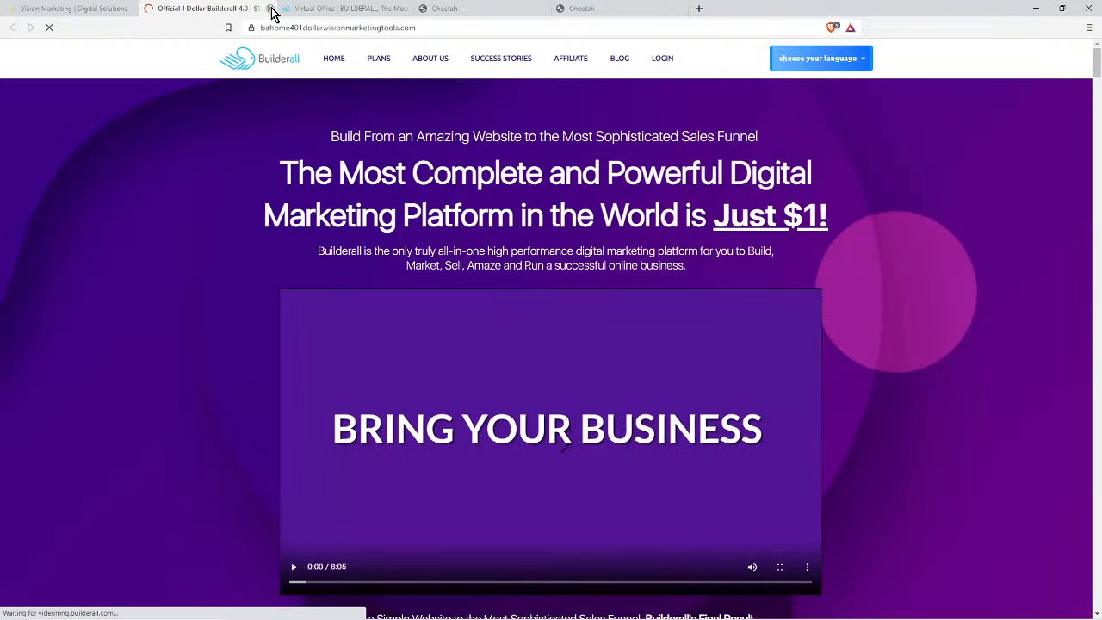
{"action": "left_click", "coordinate": [270, 8]}
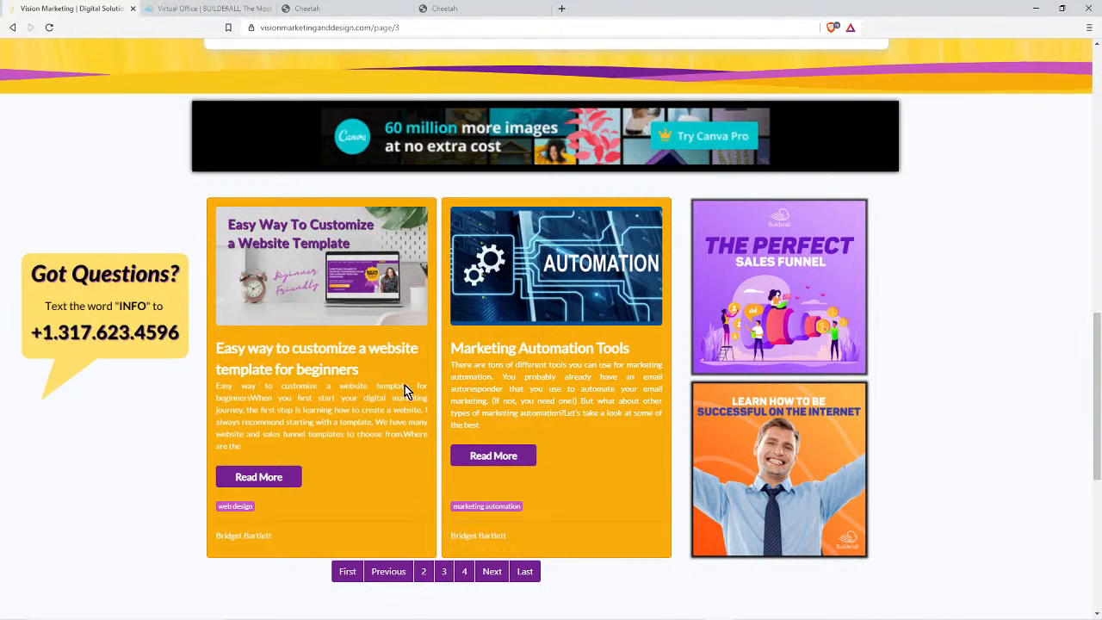
In the Cheetah editor, try the landscape image beside the post feed's third column, and move it back into the blank panel below
{"action": "left_click", "coordinate": [504, 10]}
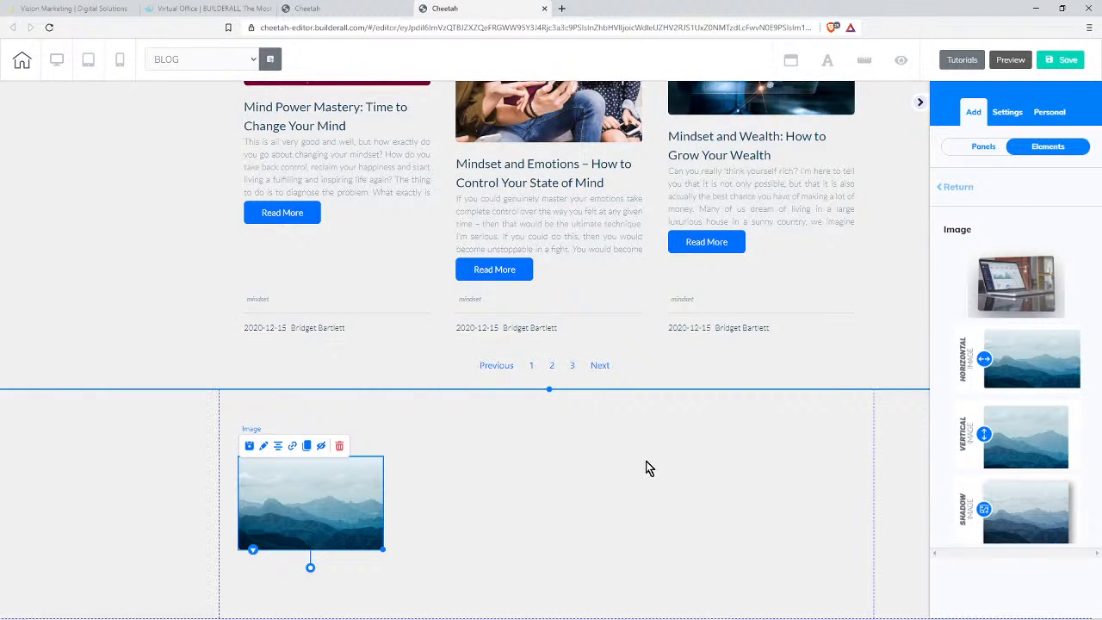
{"action": "scroll", "coordinate": [811, 426], "scroll_direction": "up", "scroll_amount": 1}
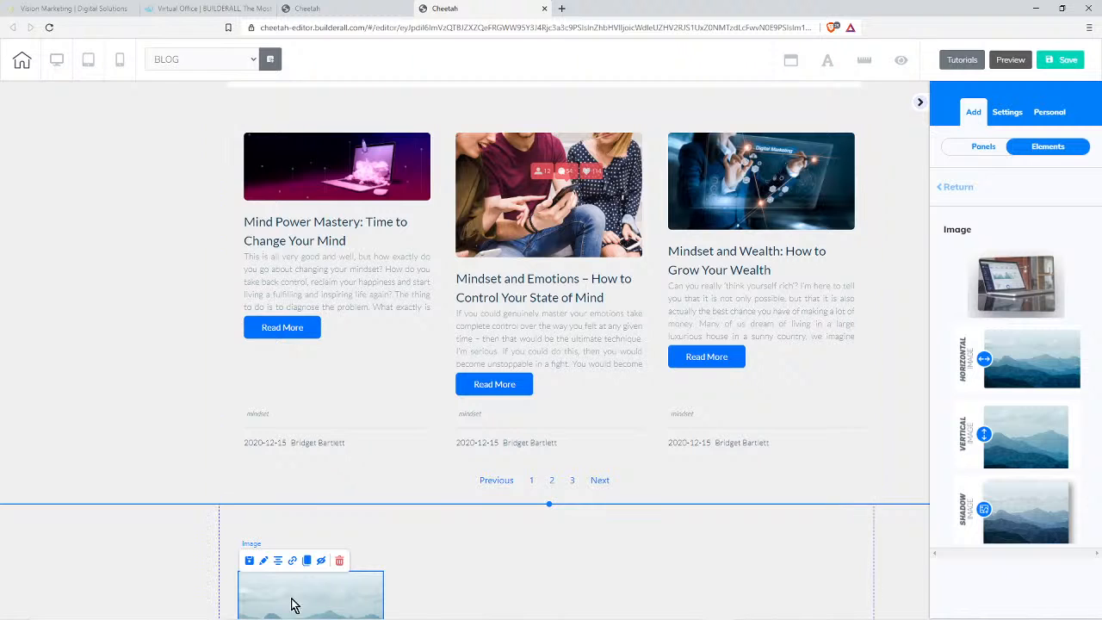
{"action": "left_click_drag", "start_coordinate": [290, 603], "coordinate": [873, 167]}
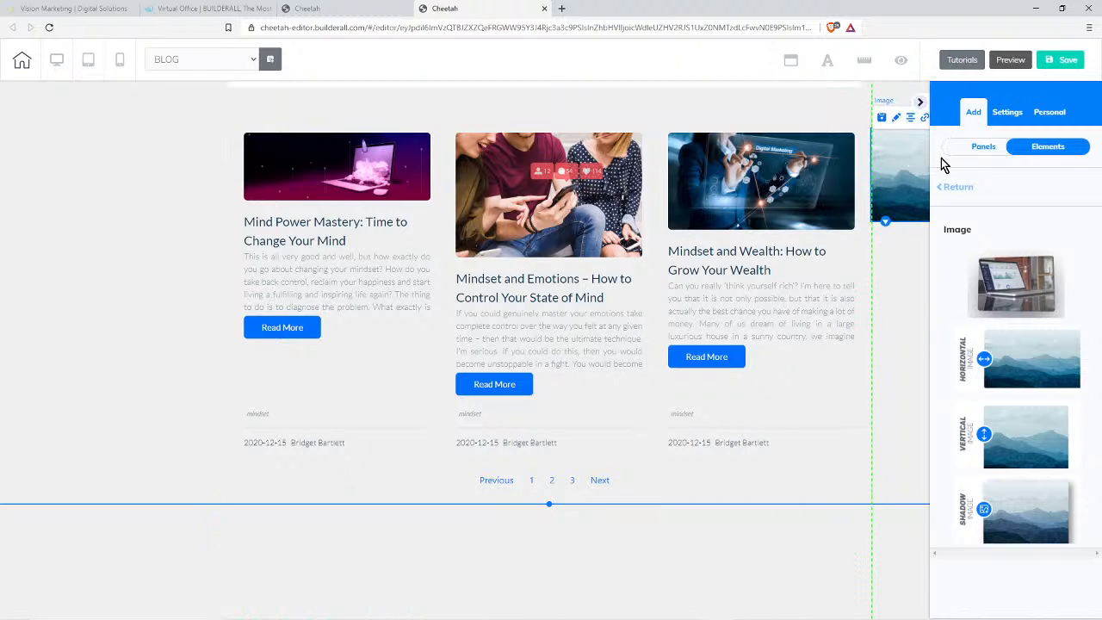
{"action": "left_click", "coordinate": [919, 105]}
{"action": "left_click_drag", "start_coordinate": [1011, 227], "coordinate": [973, 184]}
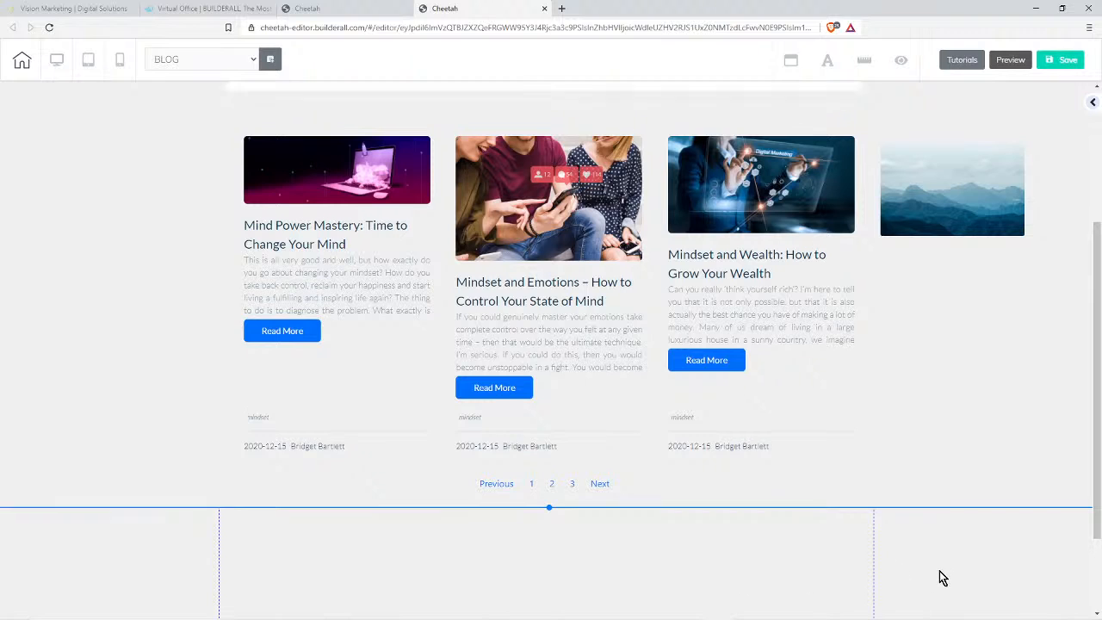
{"action": "scroll", "coordinate": [938, 570], "scroll_direction": "up", "scroll_amount": 1}
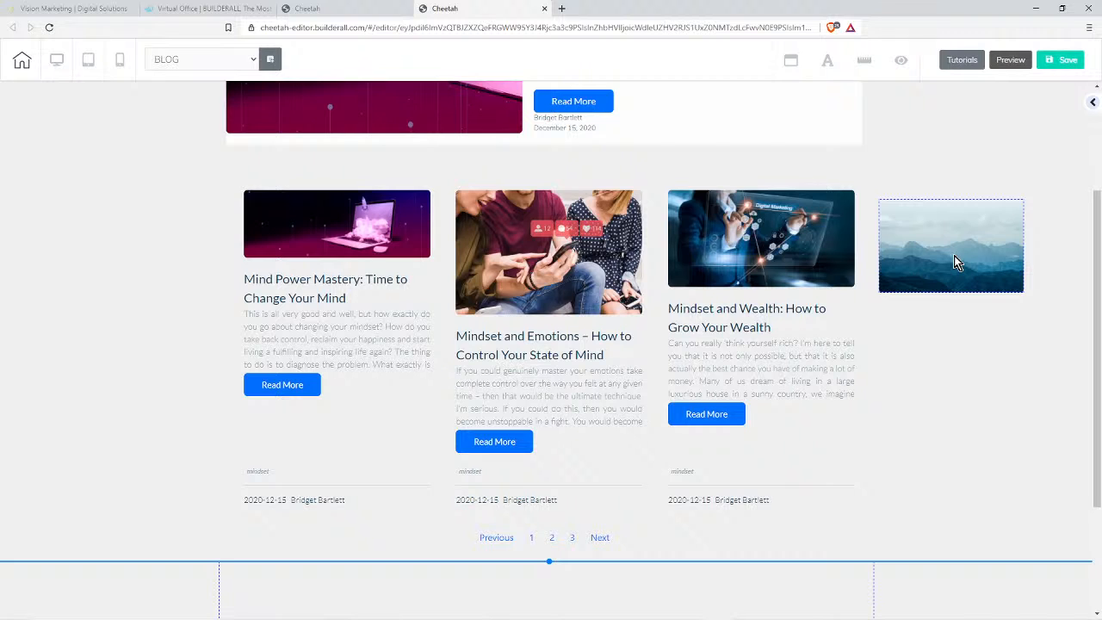
{"action": "left_click_drag", "start_coordinate": [955, 263], "coordinate": [955, 247]}
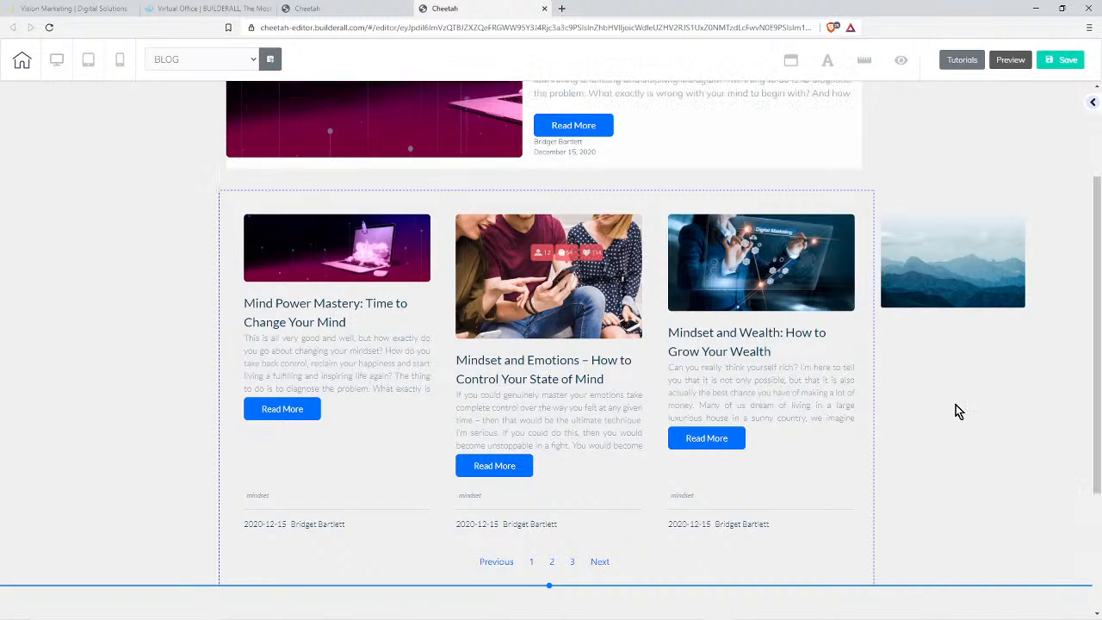
{"action": "scroll", "coordinate": [949, 406], "scroll_direction": "down", "scroll_amount": 2}
{"action": "left_click_drag", "start_coordinate": [959, 125], "coordinate": [322, 527]}
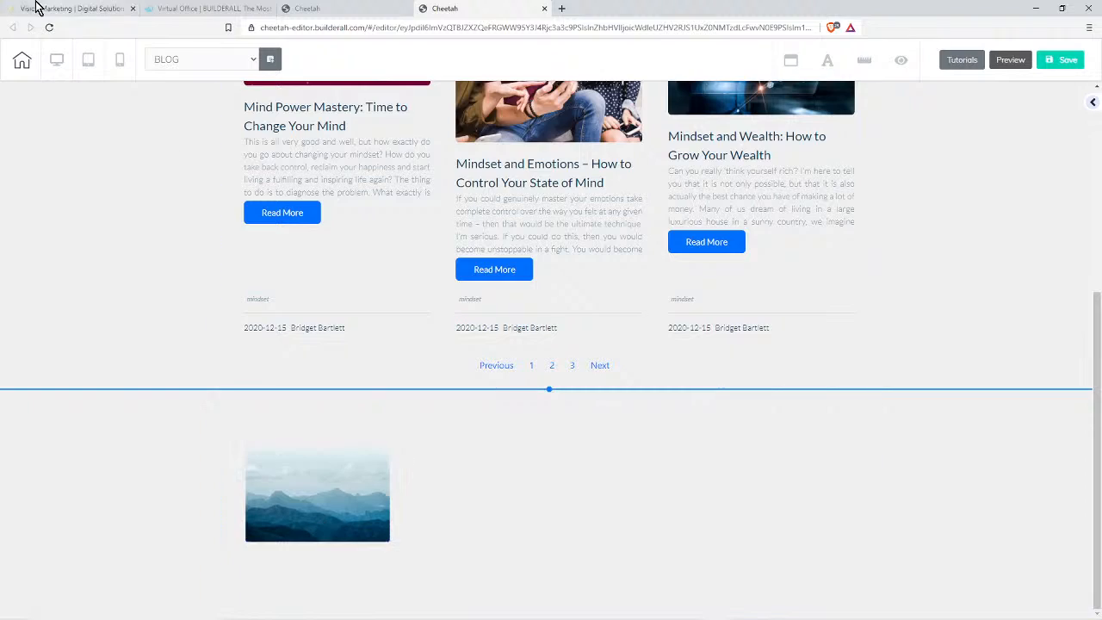
On the Vision Marketing site, open the post "Easy way to customize a website template for beginners" and examine its header and sidebar banners
{"action": "left_click", "coordinate": [54, 10]}
{"action": "scroll", "coordinate": [1006, 411], "scroll_direction": "up", "scroll_amount": 2}
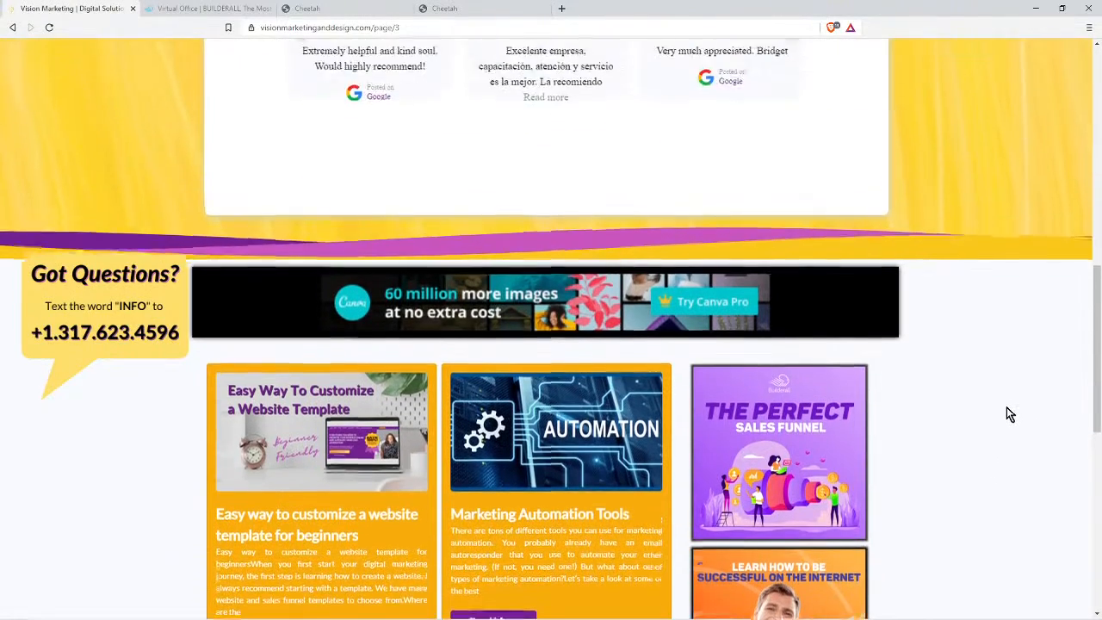
{"action": "scroll", "coordinate": [1006, 411], "scroll_direction": "down", "scroll_amount": 4}
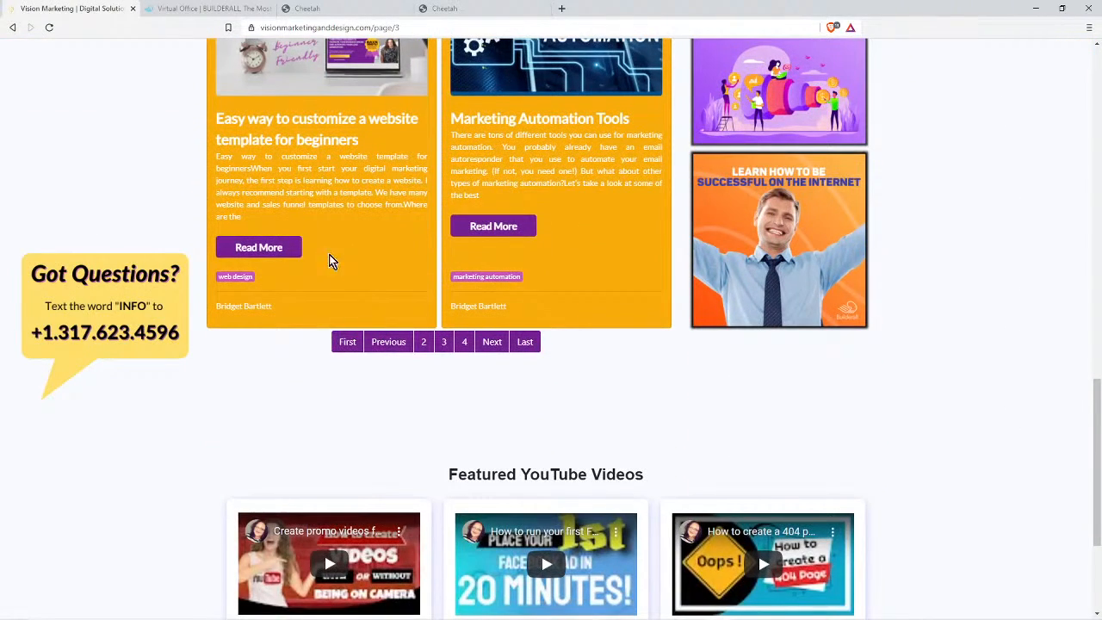
{"action": "left_click", "coordinate": [274, 249]}
{"action": "scroll", "coordinate": [1035, 461], "scroll_direction": "down", "scroll_amount": 7}
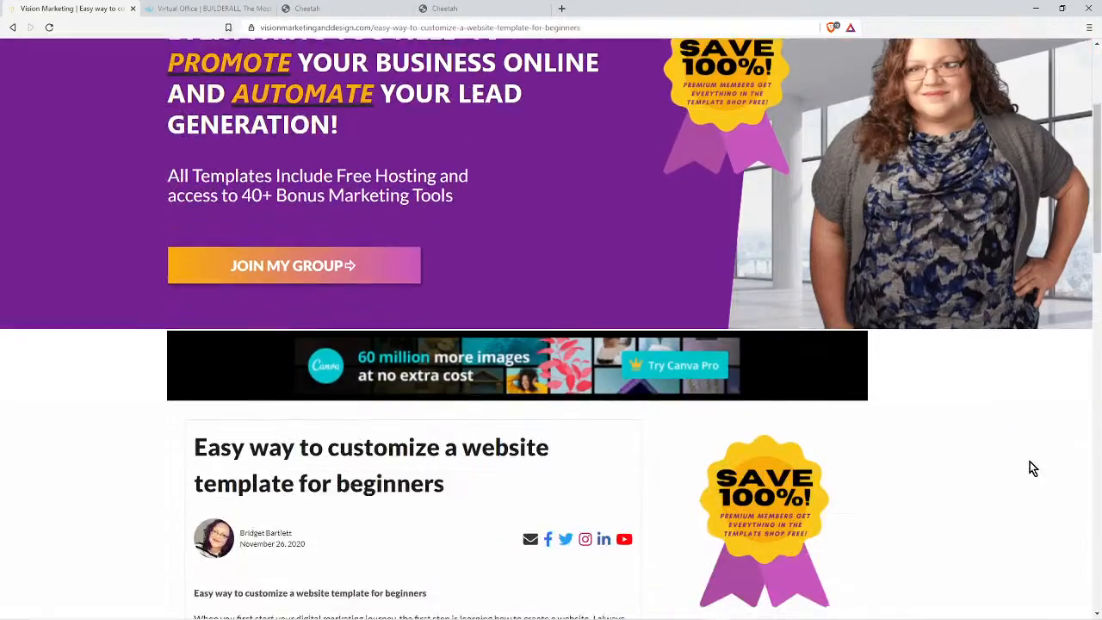
{"action": "scroll", "coordinate": [988, 465], "scroll_direction": "down", "scroll_amount": 5}
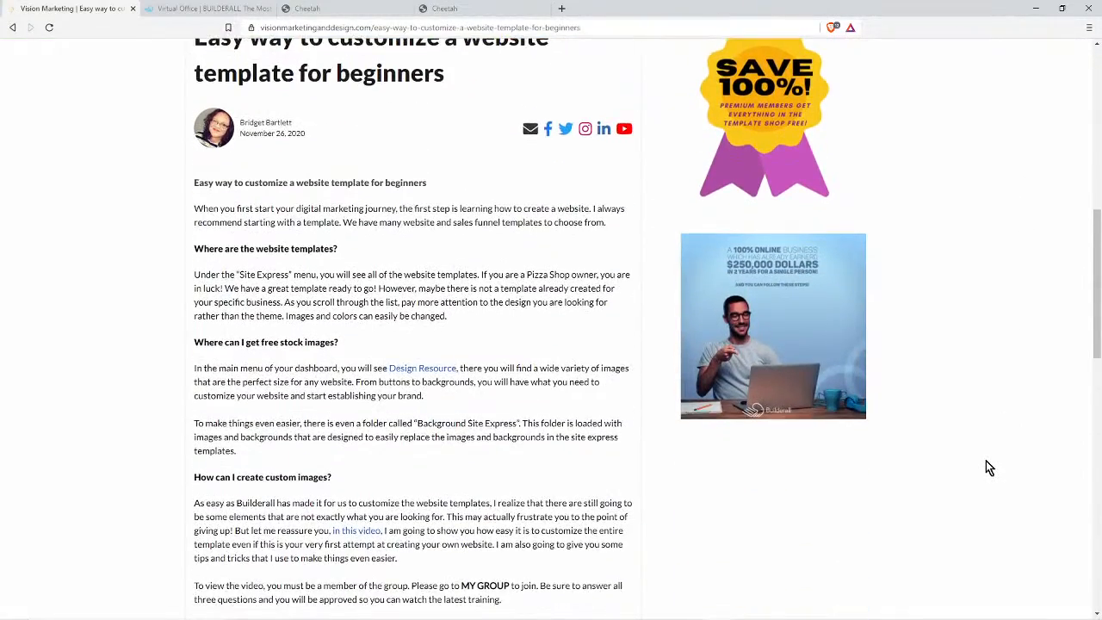
{"action": "scroll", "coordinate": [327, 424], "scroll_direction": "up", "scroll_amount": 10}
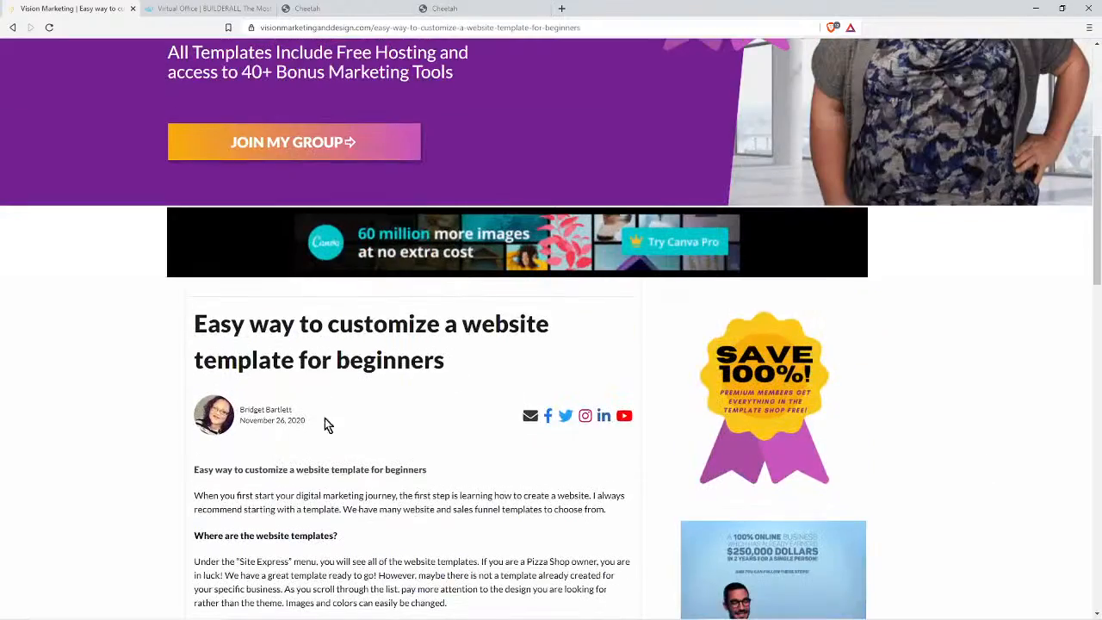
{"action": "scroll", "coordinate": [757, 305], "scroll_direction": "up", "scroll_amount": 3}
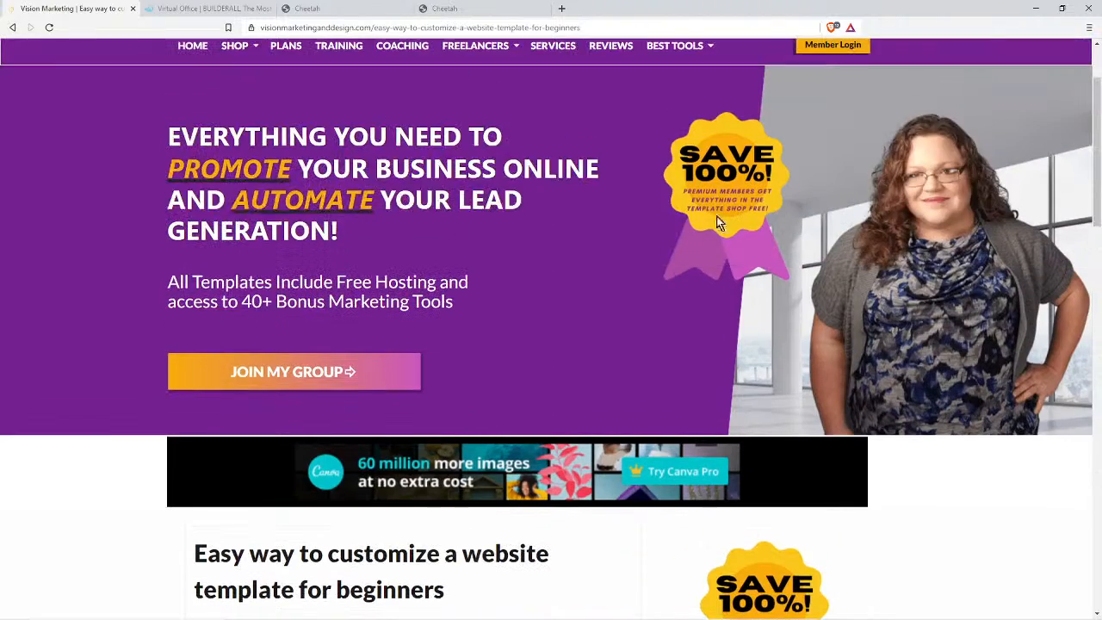
{"action": "scroll", "coordinate": [1001, 480], "scroll_direction": "down", "scroll_amount": 3}
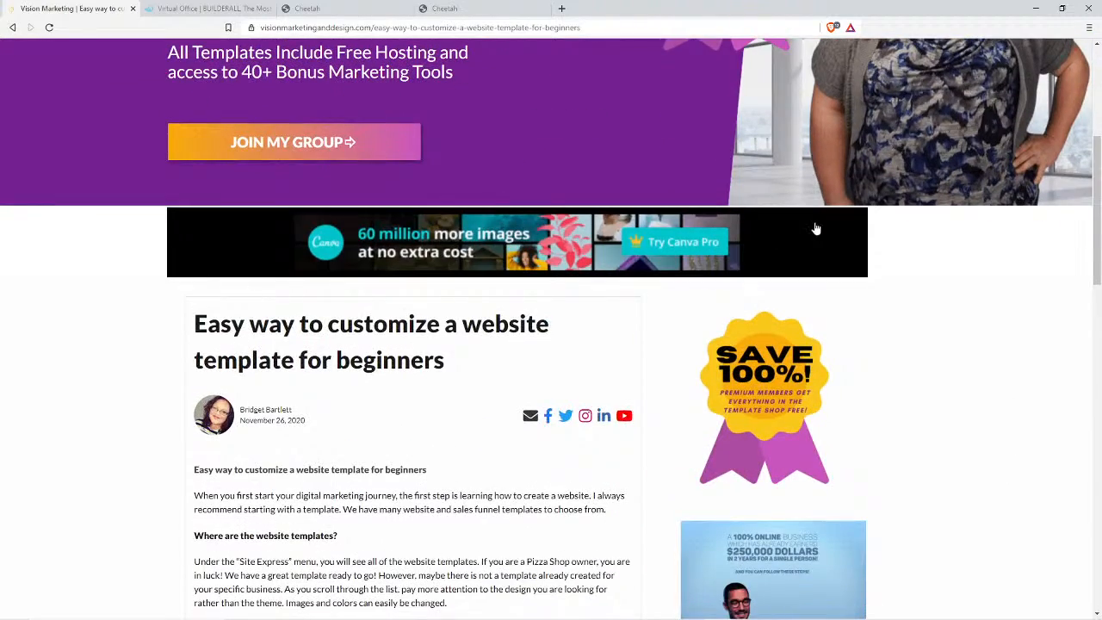
{"action": "scroll", "coordinate": [1000, 485], "scroll_direction": "down", "scroll_amount": 3}
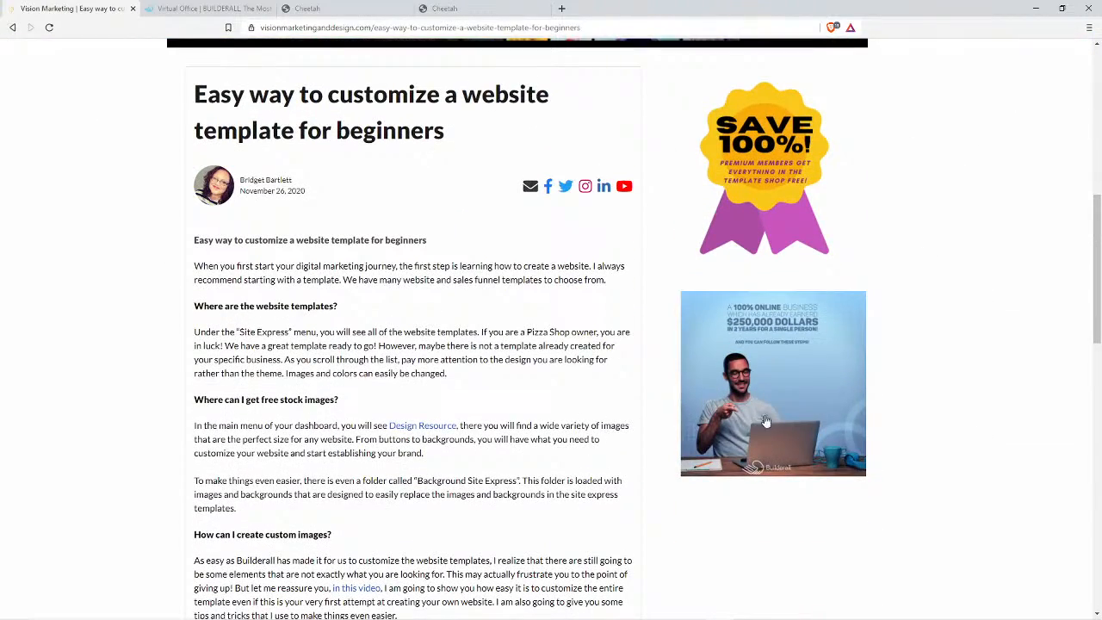
Review the post's video, share buttons, author section and featured YouTube videos, dismissing the contact popup
{"action": "scroll", "coordinate": [849, 364], "scroll_direction": "down", "scroll_amount": 8}
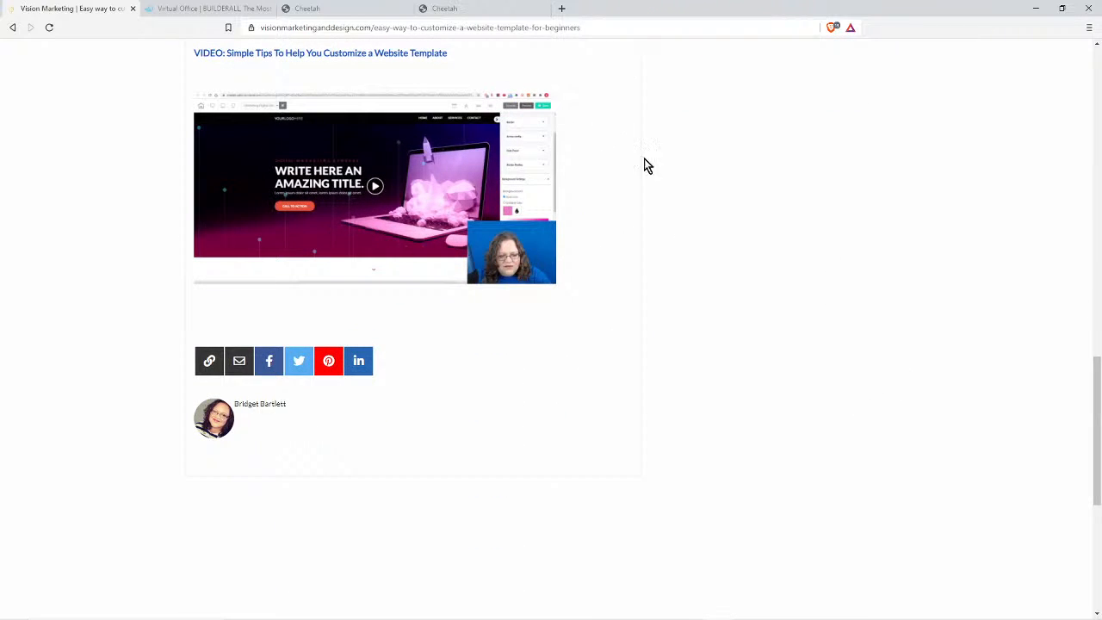
{"action": "scroll", "coordinate": [887, 482], "scroll_direction": "down", "scroll_amount": 5}
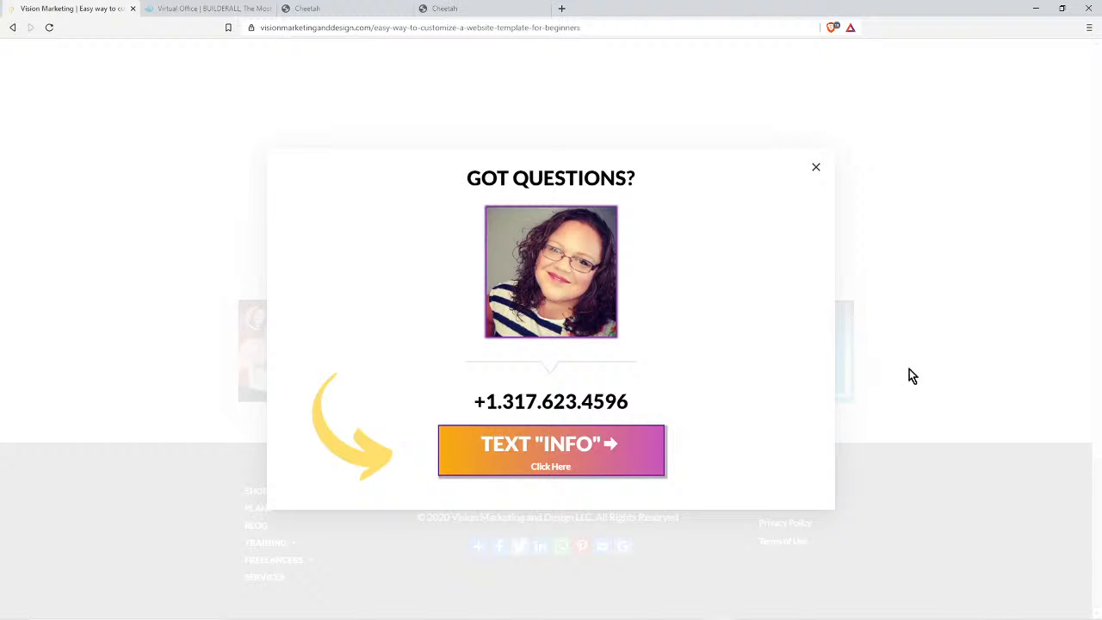
{"action": "left_click", "coordinate": [815, 167]}
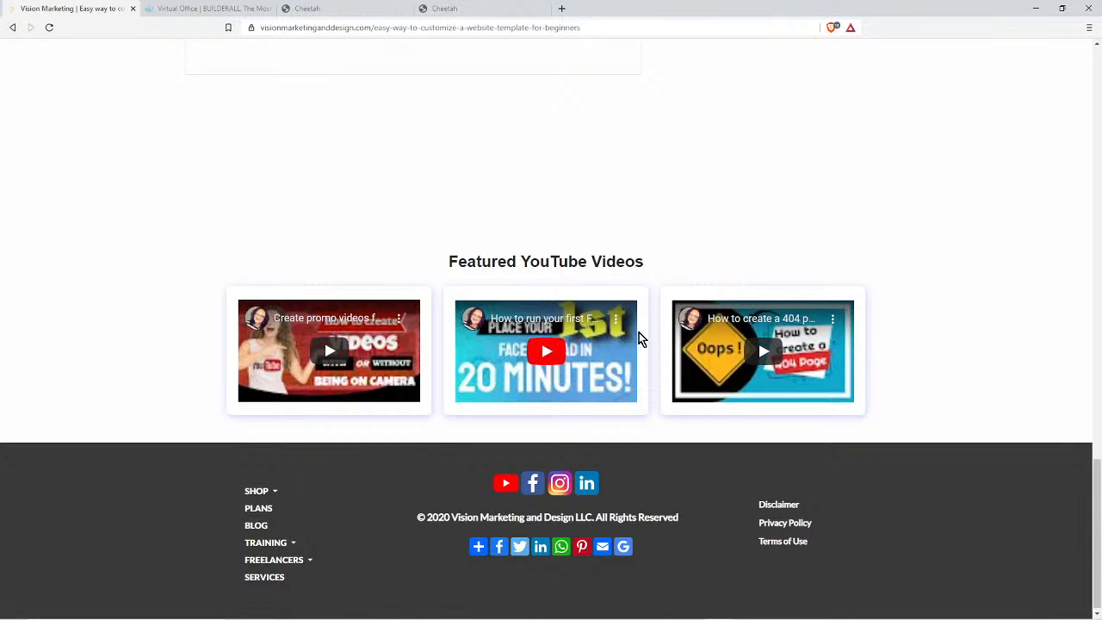
{"action": "scroll", "coordinate": [961, 387], "scroll_direction": "up", "scroll_amount": 2}
{"action": "scroll", "coordinate": [958, 392], "scroll_direction": "up", "scroll_amount": 15}
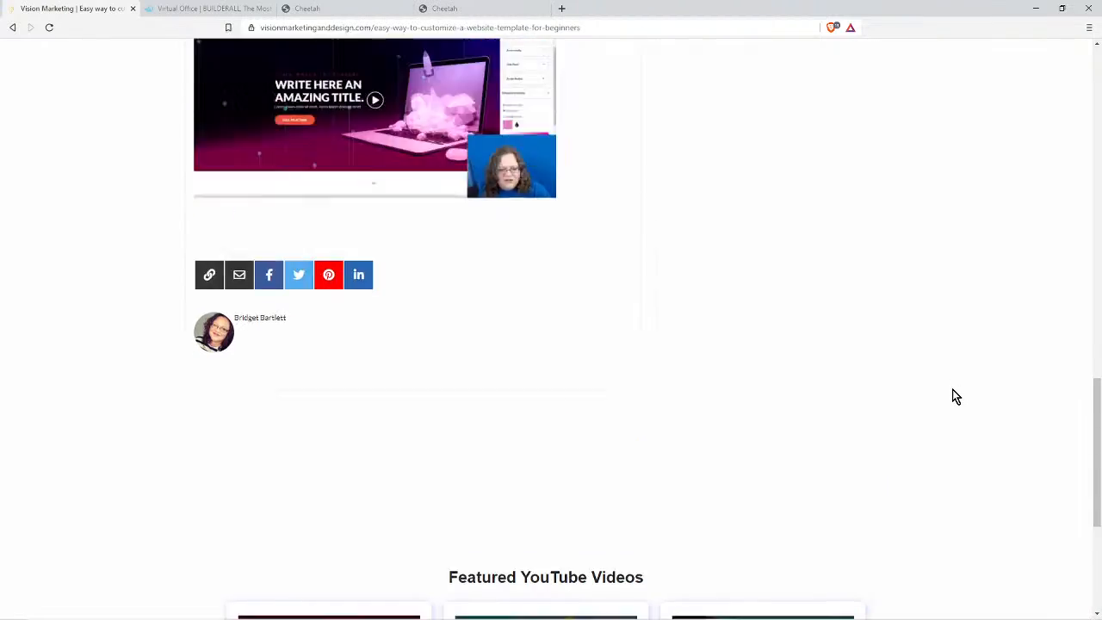
{"action": "scroll", "coordinate": [137, 405], "scroll_direction": "up", "scroll_amount": 6}
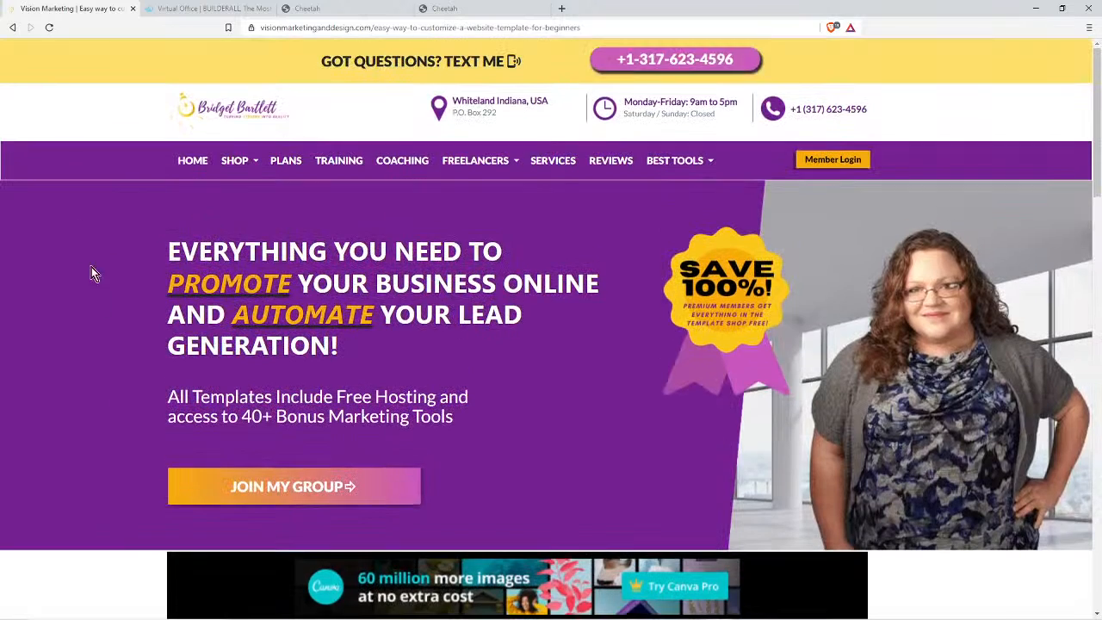
Return to the Cheetah editor, save the BLOG page with its image element, publish the site, and dismiss the confirmation
{"action": "left_click", "coordinate": [499, 8]}
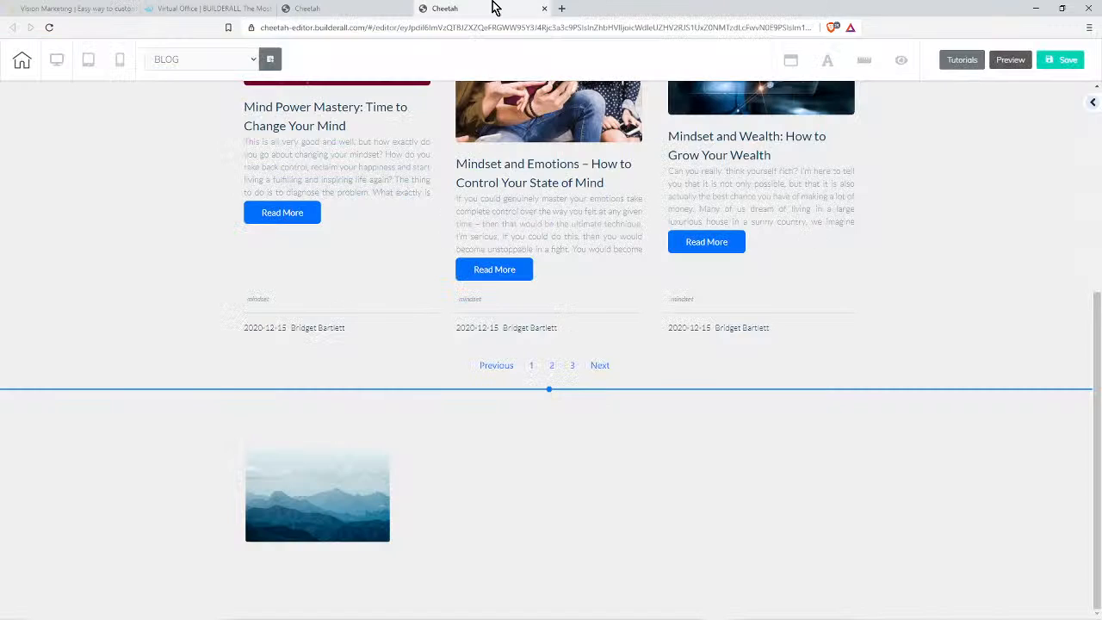
{"action": "left_click", "coordinate": [330, 504]}
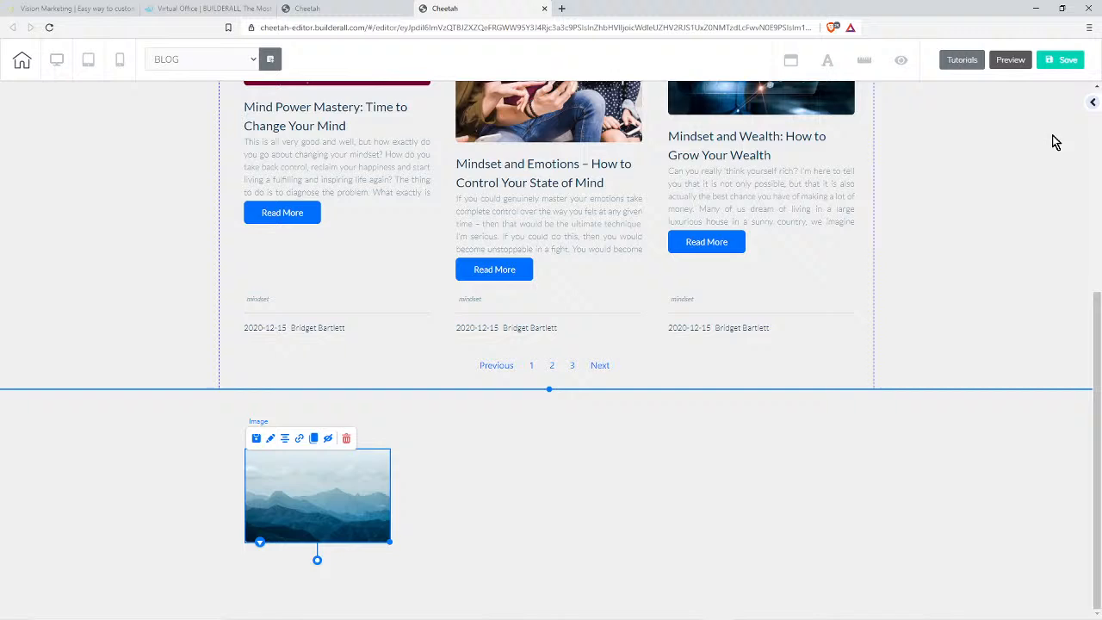
{"action": "left_click", "coordinate": [1067, 59]}
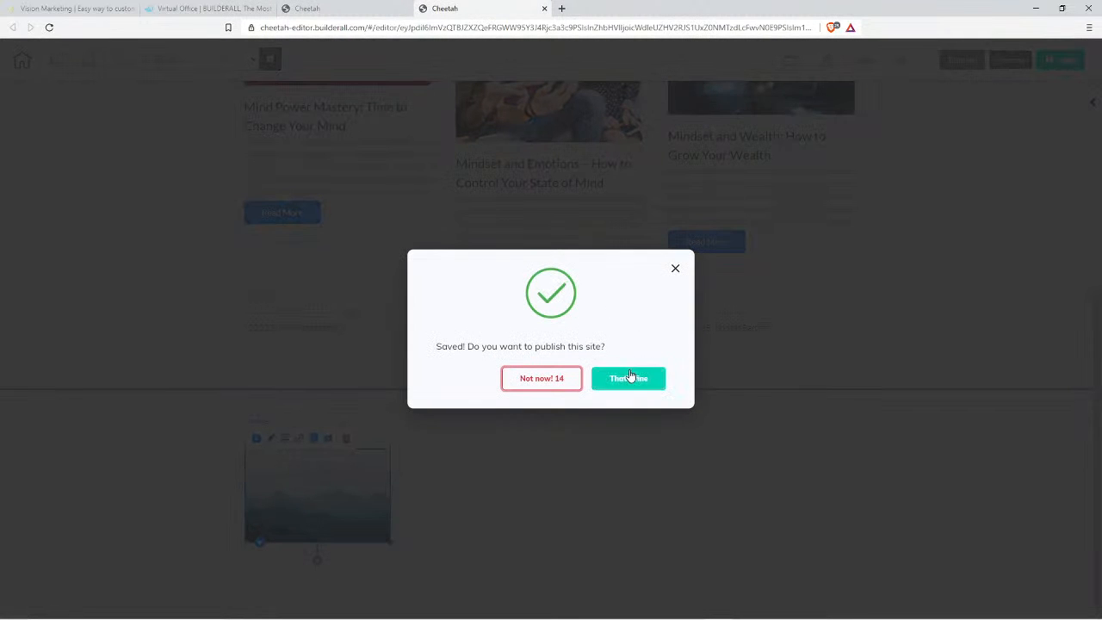
{"action": "left_click", "coordinate": [628, 376]}
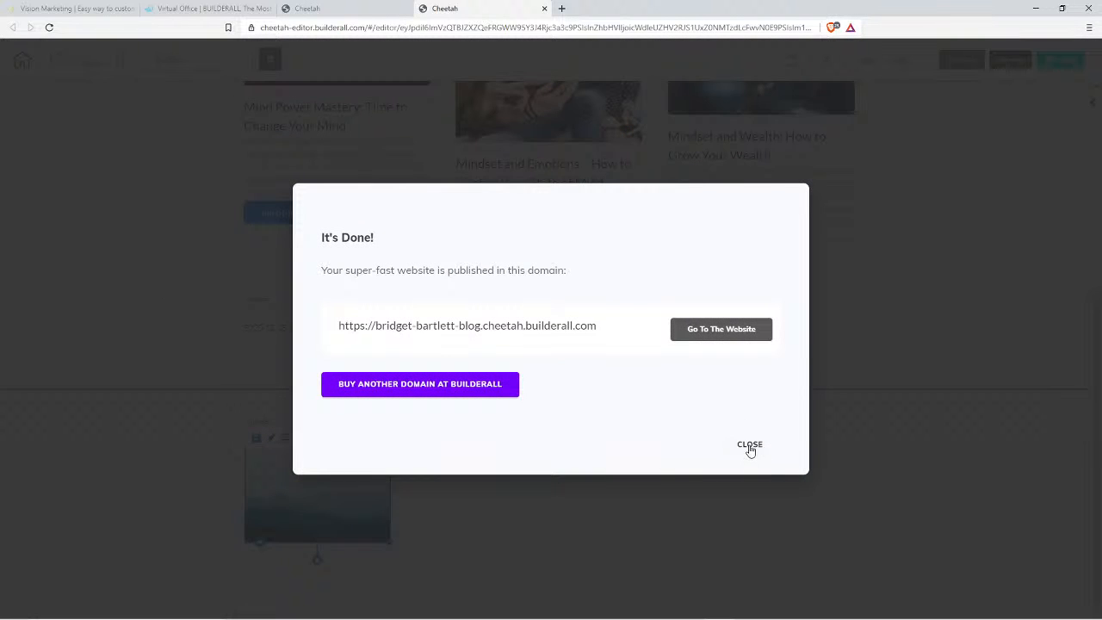
{"action": "left_click", "coordinate": [748, 444]}
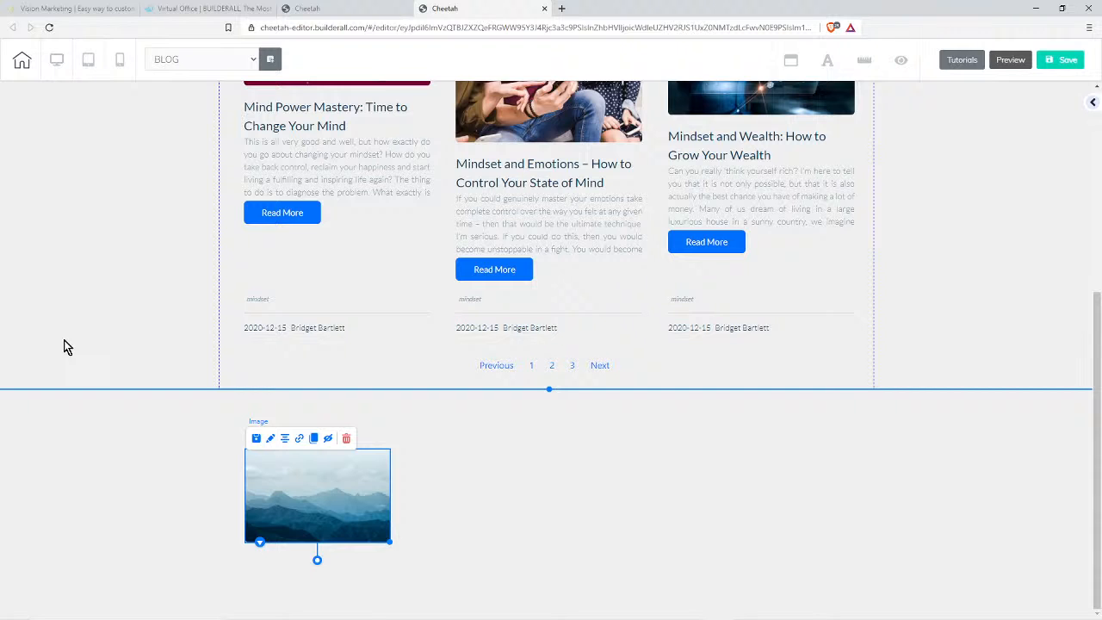
Switch to Canva, check the blog banner's custom size in the Resize options without changing it, and minimize Canva
{"action": "mouse_move", "coordinate": [633, 616]}
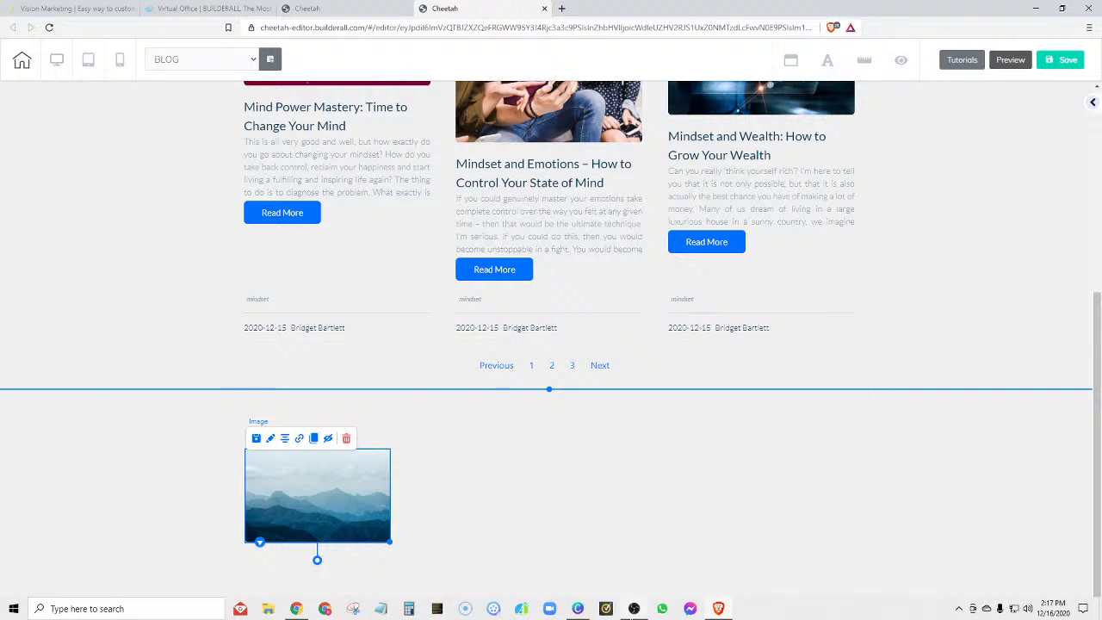
{"action": "left_click", "coordinate": [577, 608]}
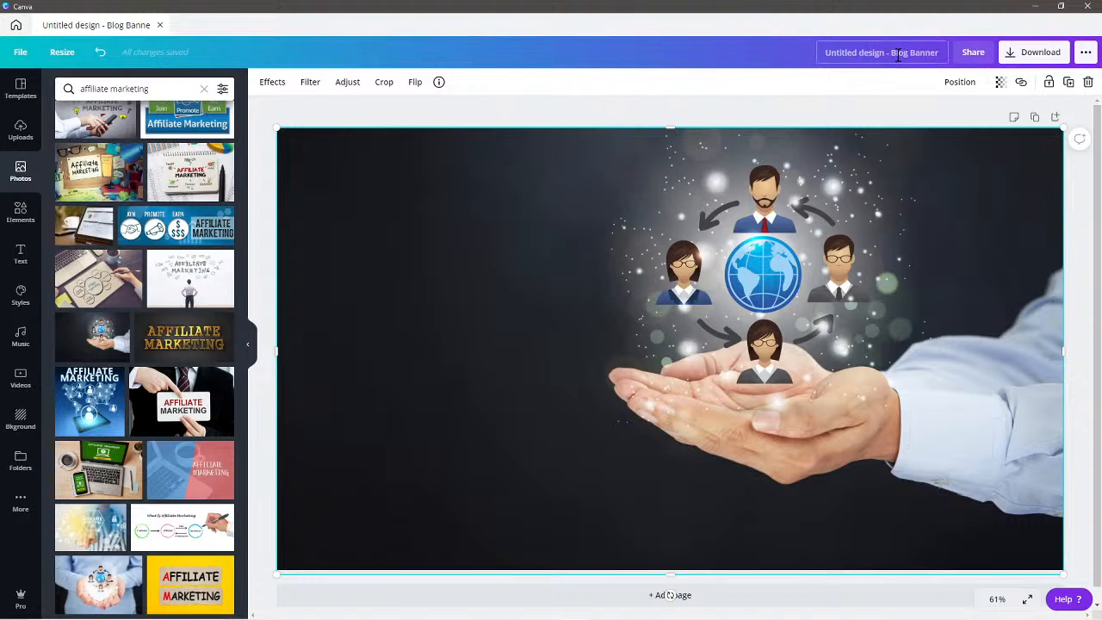
{"action": "left_click", "coordinate": [62, 53]}
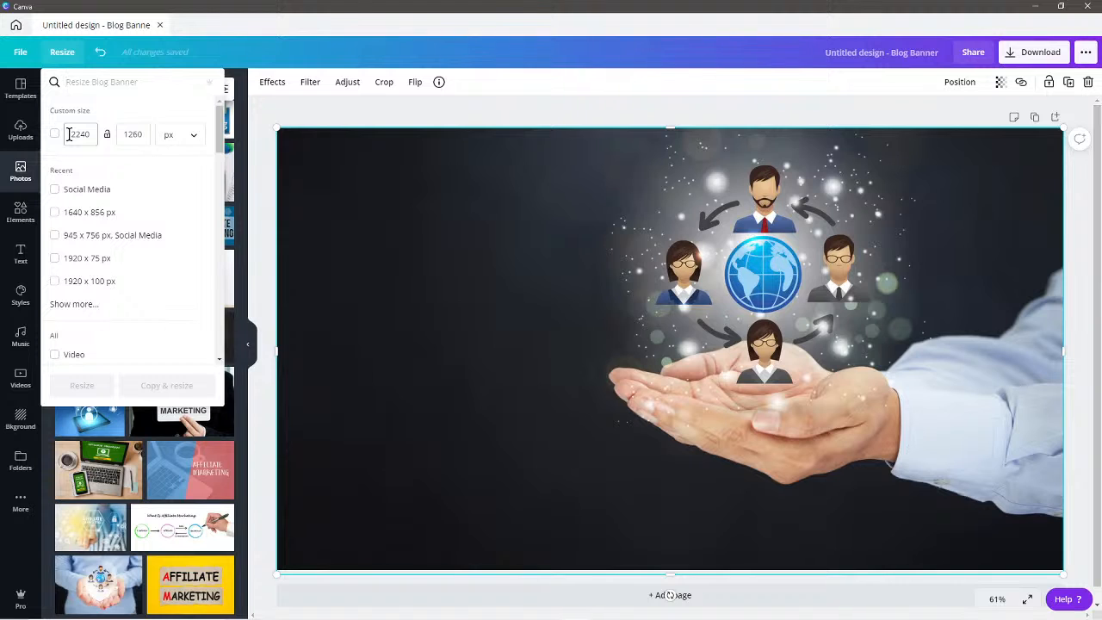
{"action": "left_click", "coordinate": [120, 134]}
{"action": "left_click", "coordinate": [789, 95]}
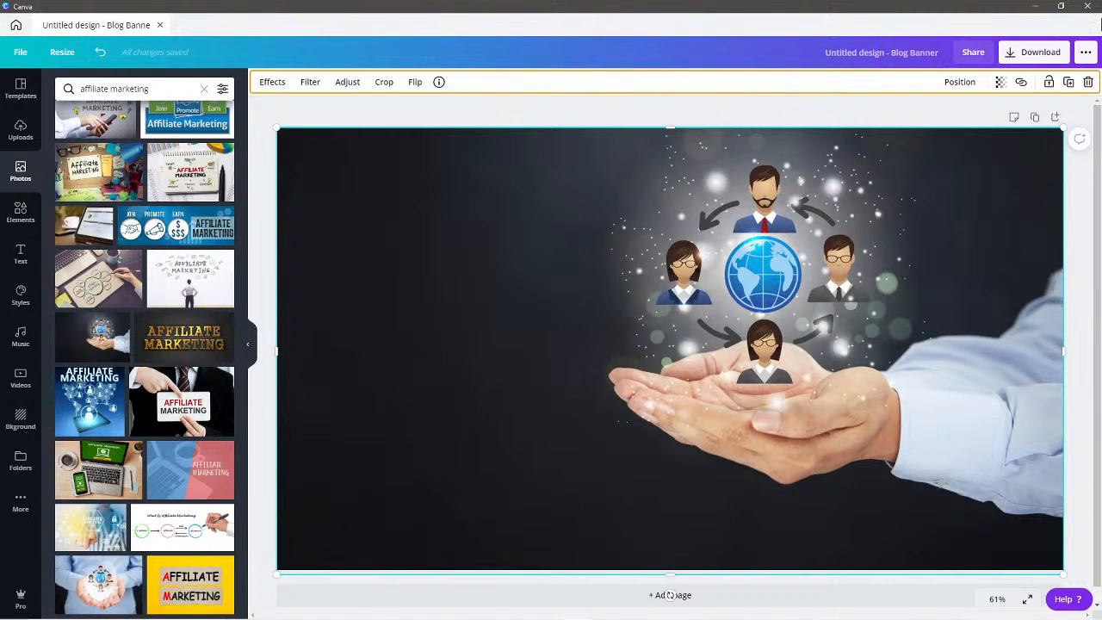
{"action": "left_click", "coordinate": [1036, 7]}
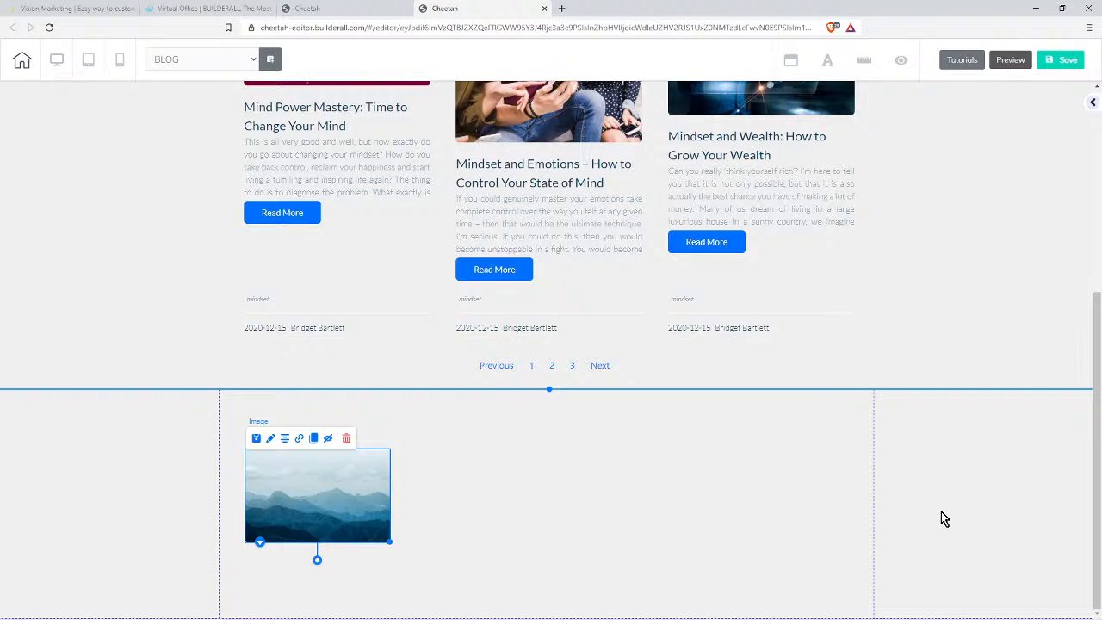
Save the BLOG page again in the Cheetah editor, republish the site, and close the publishing confirmation
{"action": "scroll", "coordinate": [988, 506], "scroll_direction": "up", "scroll_amount": 4}
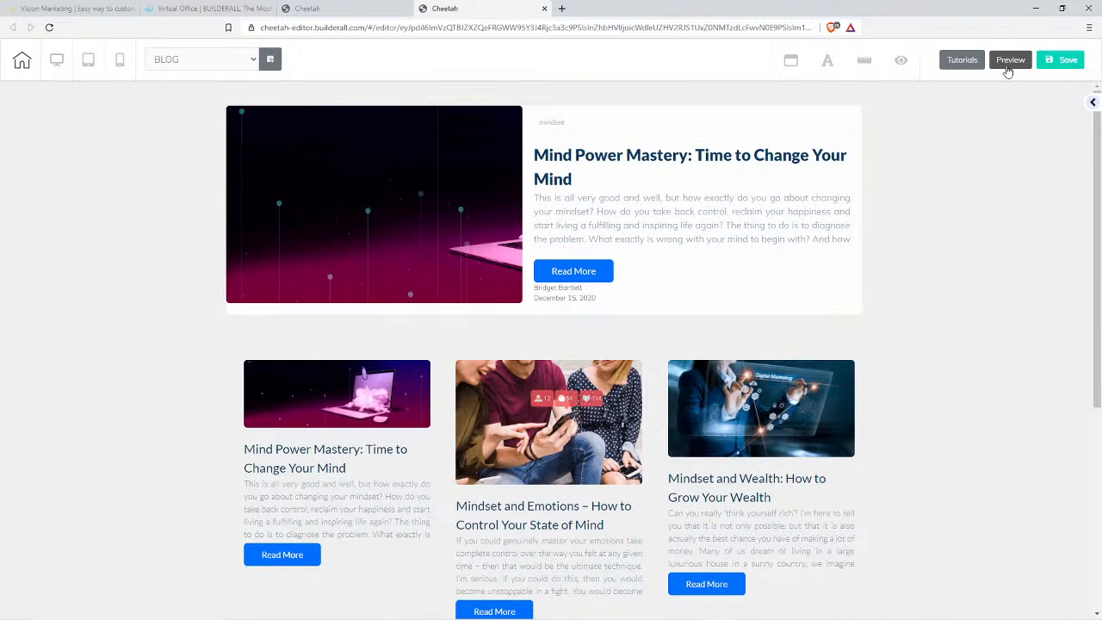
{"action": "left_click", "coordinate": [1071, 63]}
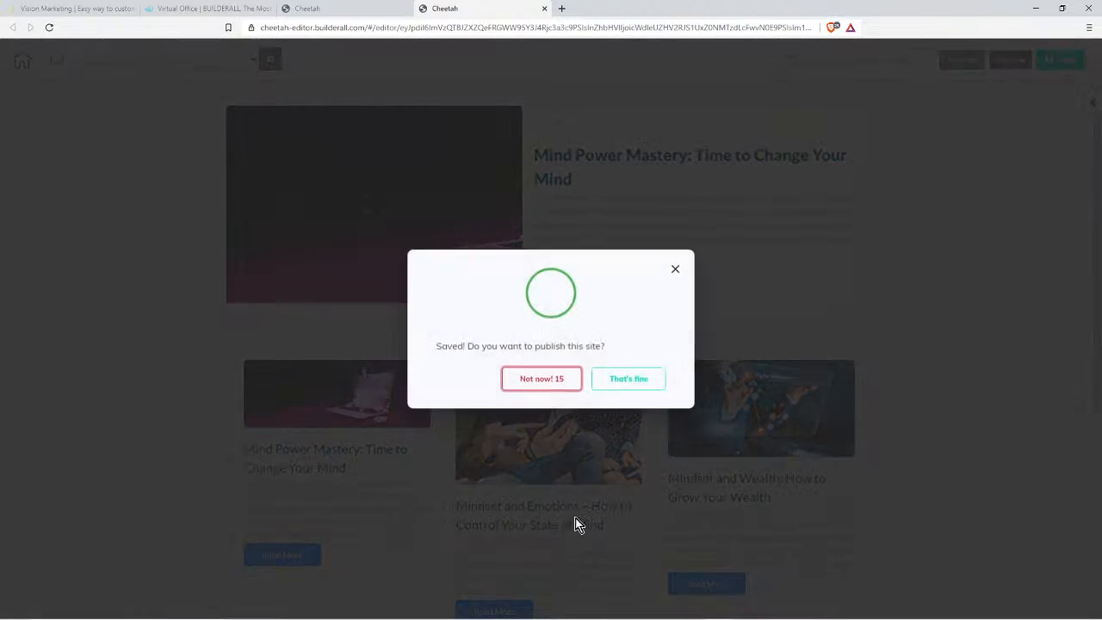
{"action": "left_click", "coordinate": [635, 384]}
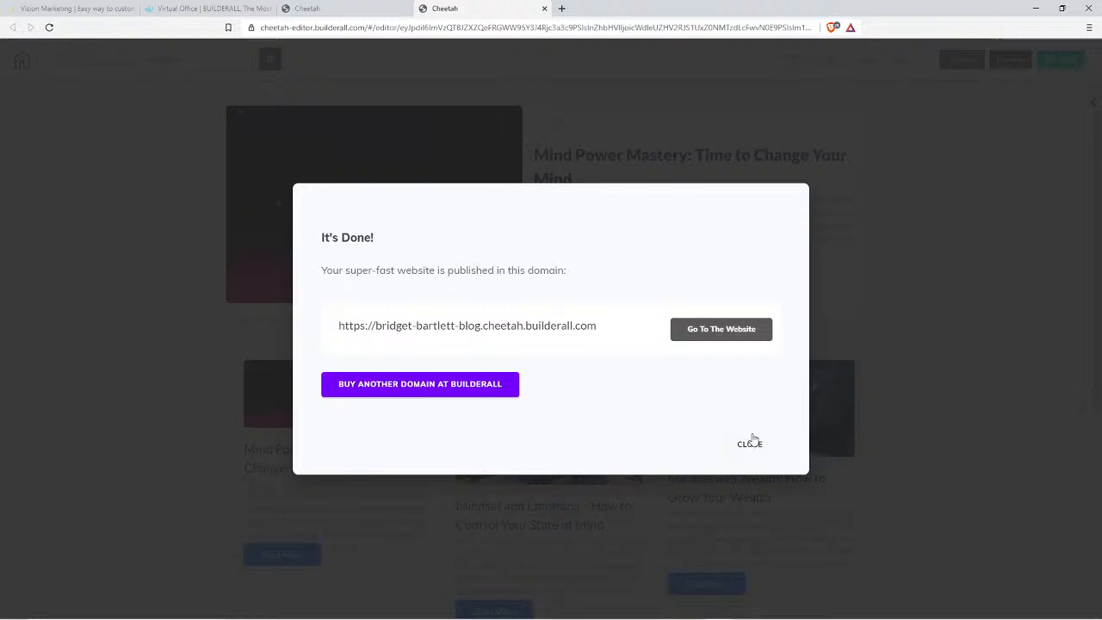
{"action": "left_click", "coordinate": [748, 443]}
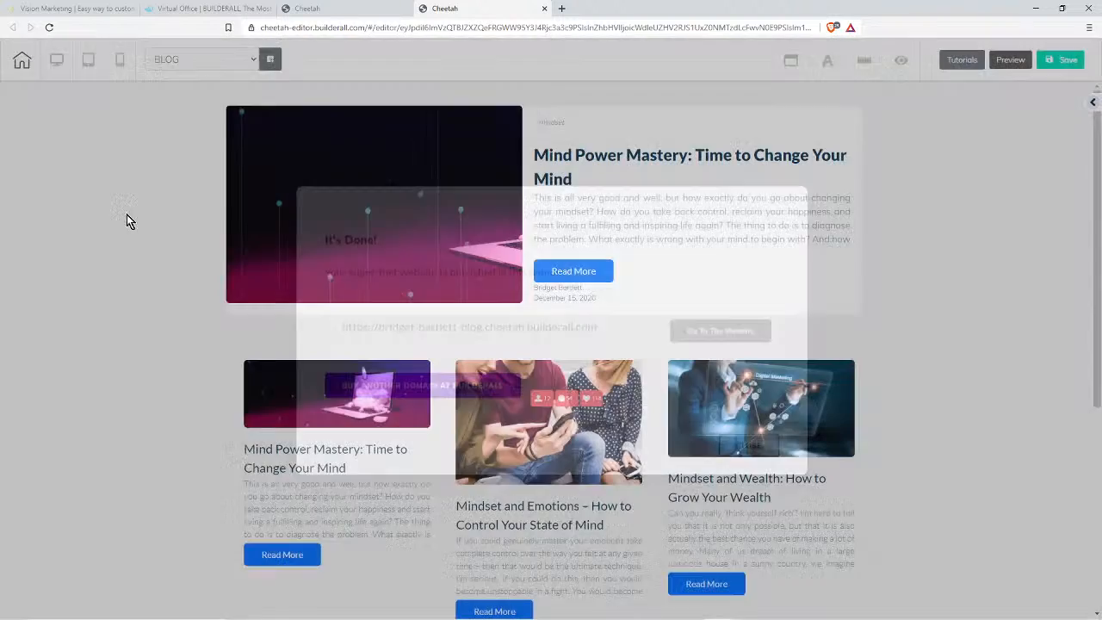
Switch the editor from the BLOG page to the post page with the default Portuguese text box, and select its panel
{"action": "left_click", "coordinate": [197, 58]}
{"action": "left_click", "coordinate": [181, 100]}
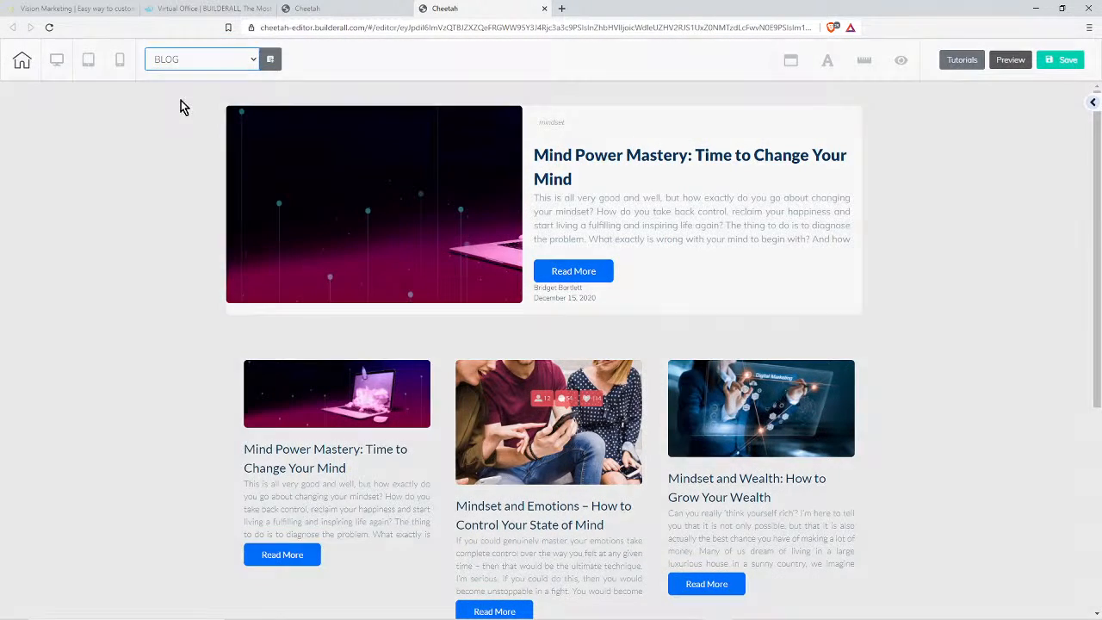
{"action": "left_click", "coordinate": [587, 347]}
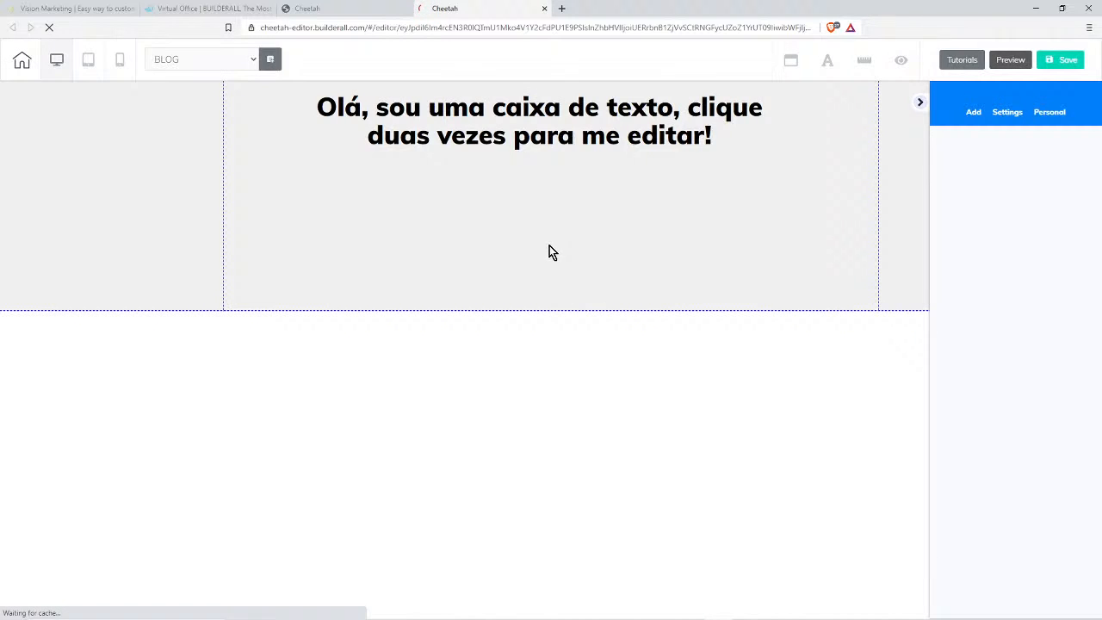
{"action": "left_click", "coordinate": [549, 249]}
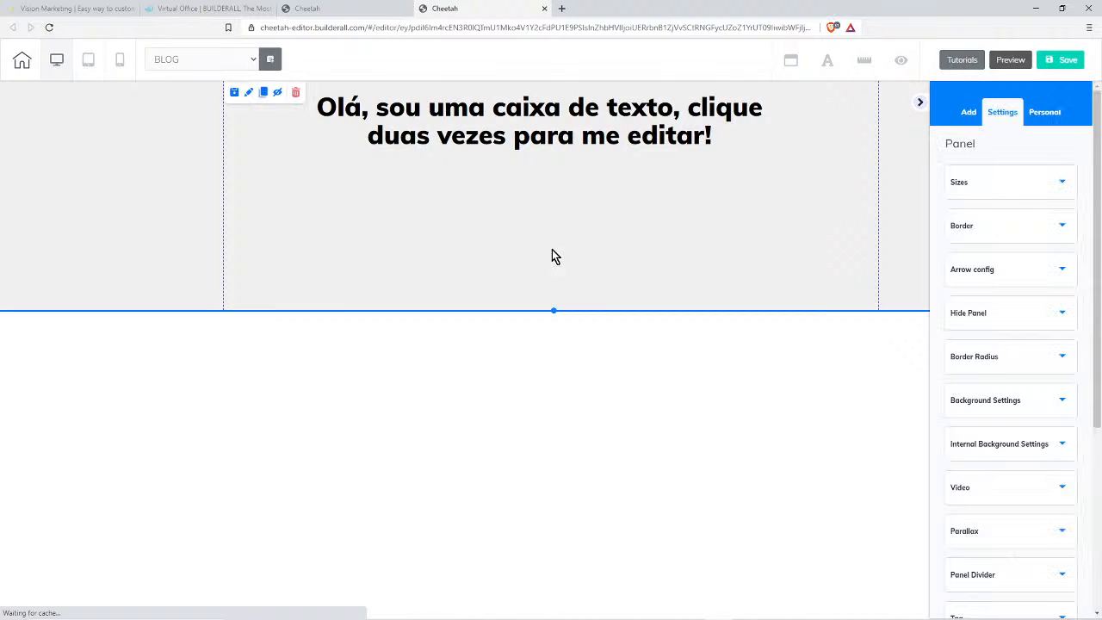
Add a blank panel below the existing one and extend its height well down the page
{"action": "left_click", "coordinate": [971, 112]}
{"action": "left_click", "coordinate": [984, 147]}
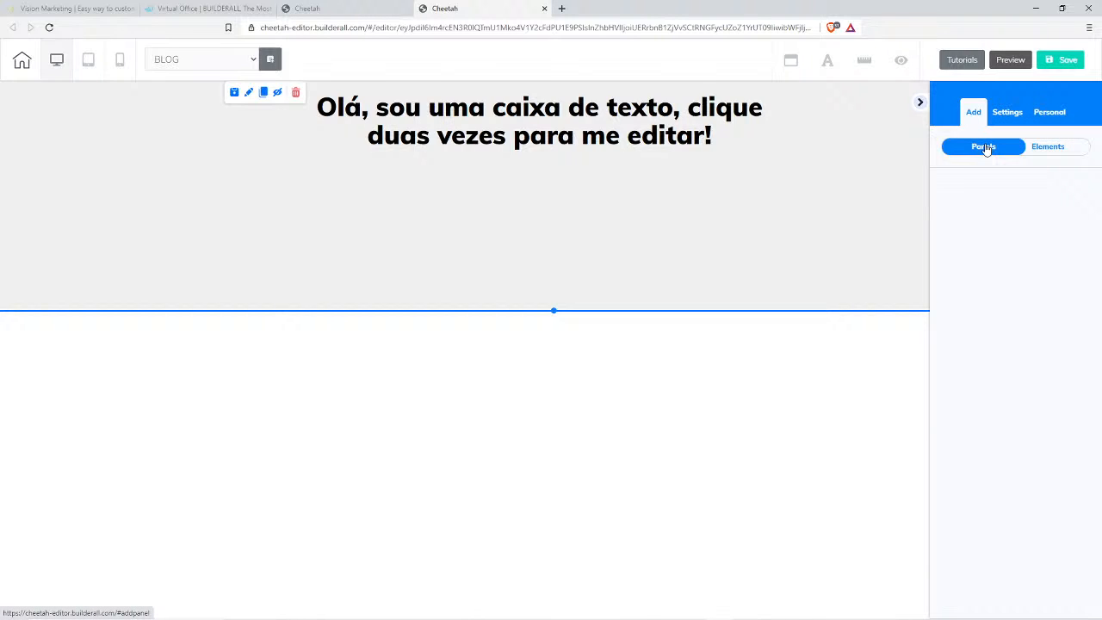
{"action": "left_click", "coordinate": [1038, 148]}
{"action": "left_click", "coordinate": [971, 147]}
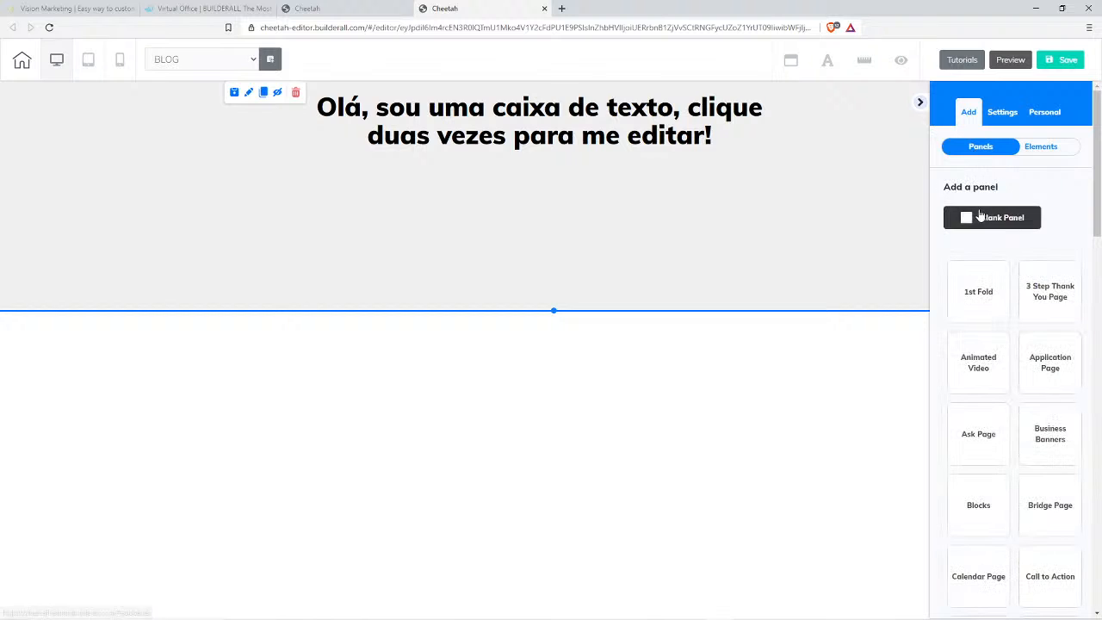
{"action": "left_click", "coordinate": [979, 215]}
{"action": "left_click", "coordinate": [543, 496]}
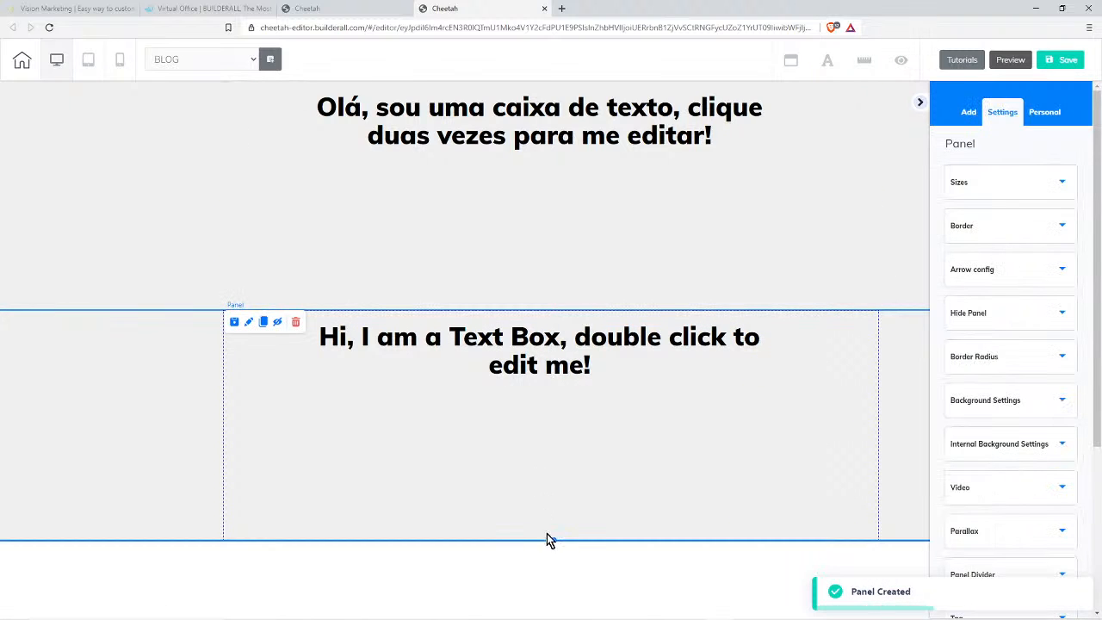
{"action": "left_click_drag", "start_coordinate": [554, 539], "coordinate": [551, 618]}
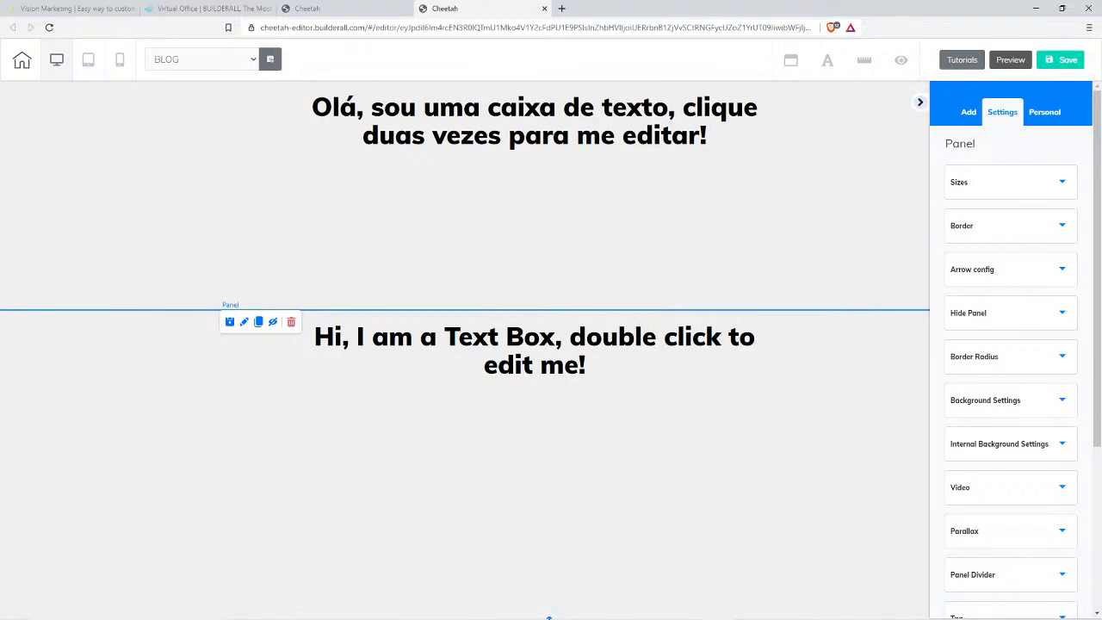
Delete the default text boxes from both the upper and lower panels, and close the leftover Text popup
{"action": "left_click", "coordinate": [555, 192]}
{"action": "left_click", "coordinate": [544, 121]}
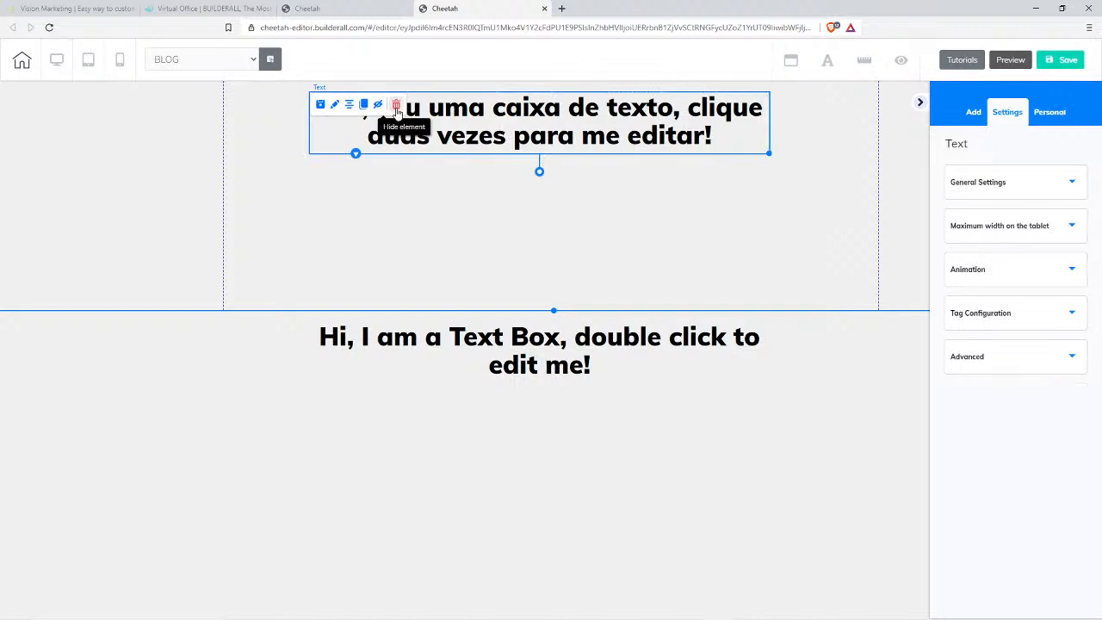
{"action": "left_click", "coordinate": [395, 104]}
{"action": "left_click", "coordinate": [647, 364]}
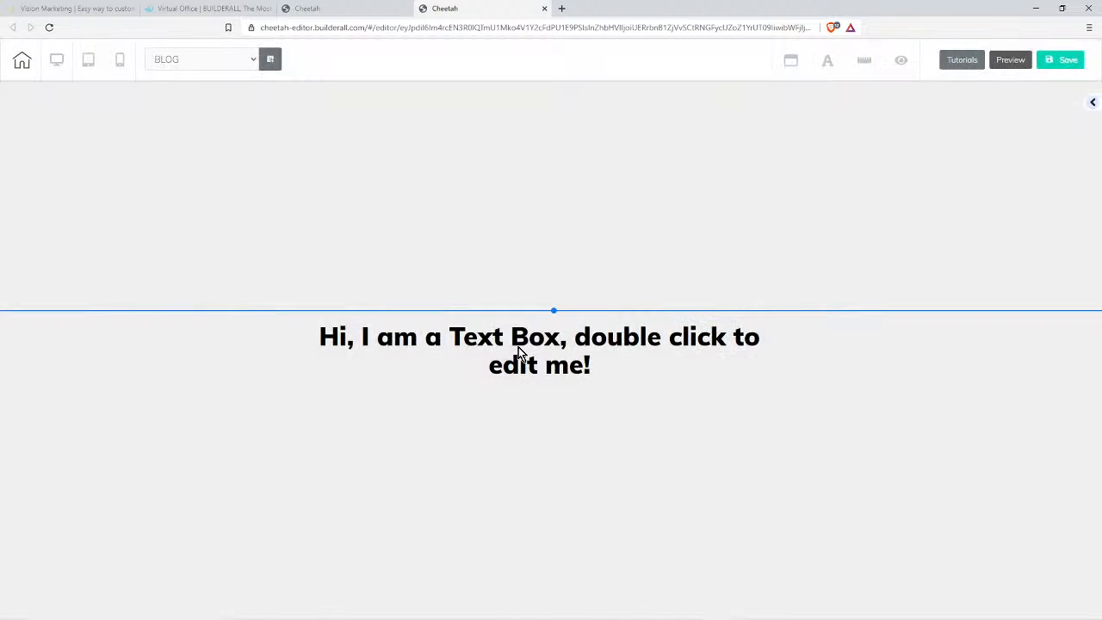
{"action": "left_click", "coordinate": [411, 340]}
{"action": "left_click", "coordinate": [396, 310]}
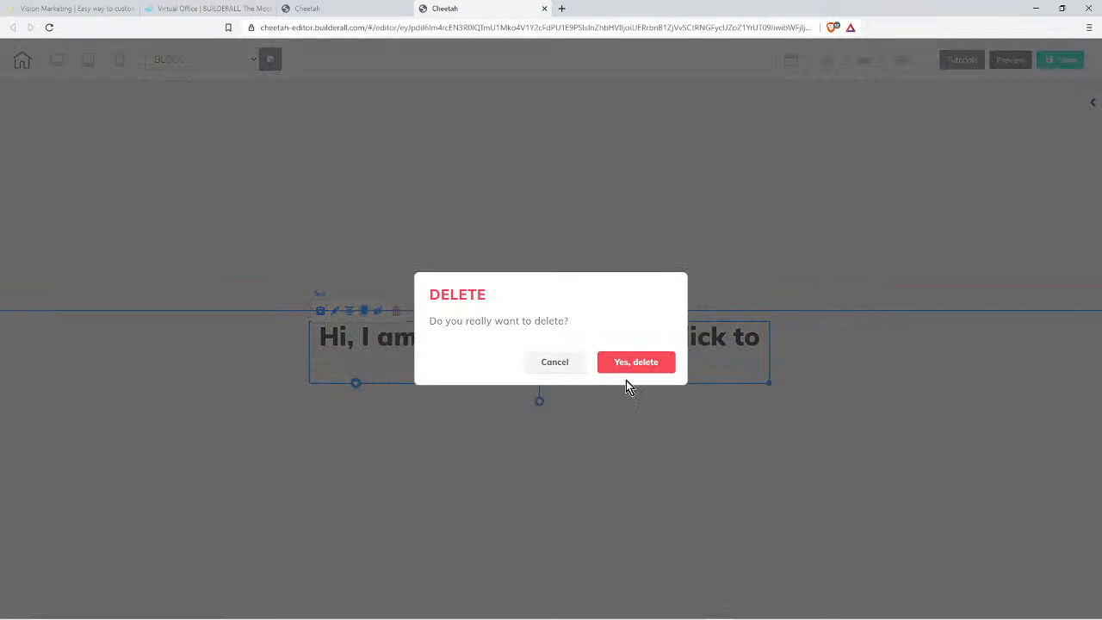
{"action": "left_click", "coordinate": [635, 362]}
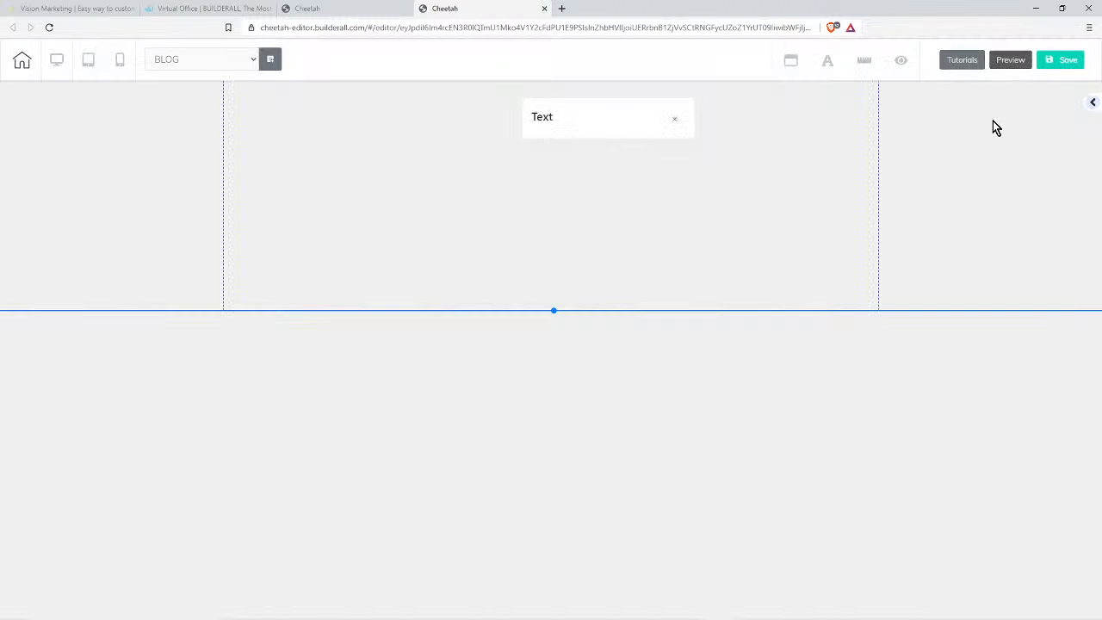
{"action": "left_click", "coordinate": [677, 122]}
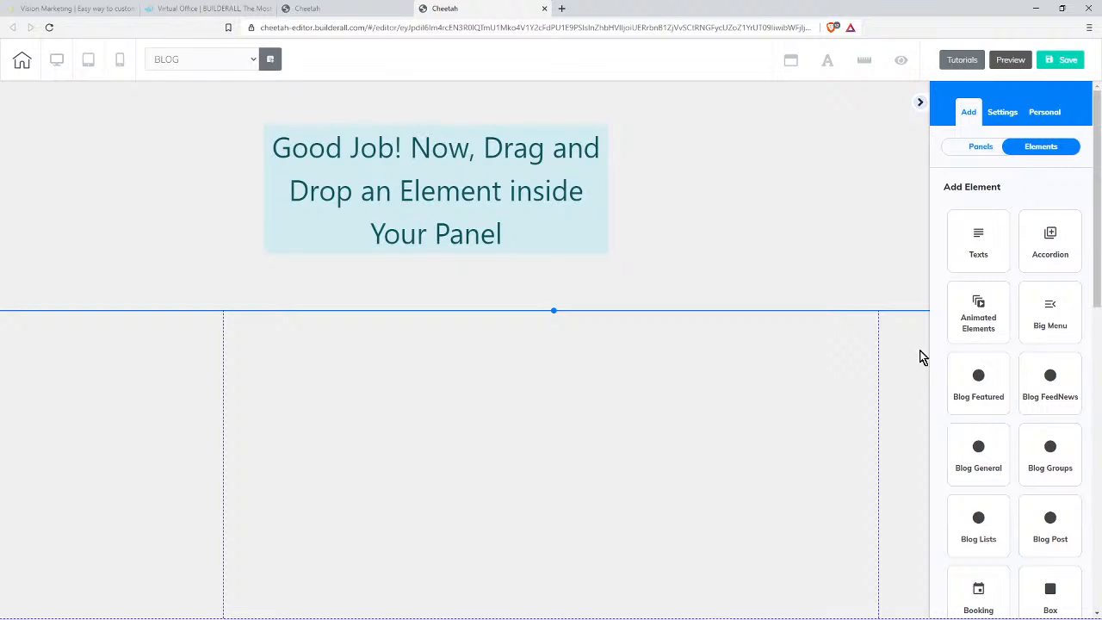
Switch to the Vision Marketing website and review the header, banner and post layout on its example post page and feed page
{"action": "left_click", "coordinate": [74, 9]}
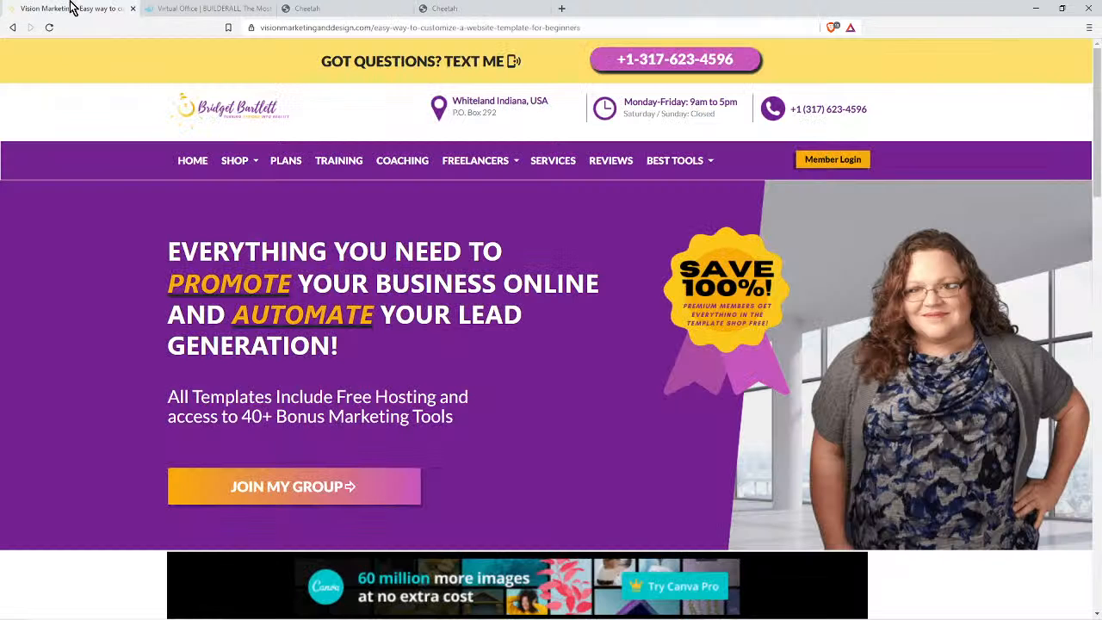
{"action": "scroll", "coordinate": [1032, 345], "scroll_direction": "down", "scroll_amount": 4}
{"action": "scroll", "coordinate": [1049, 386], "scroll_direction": "up", "scroll_amount": 4}
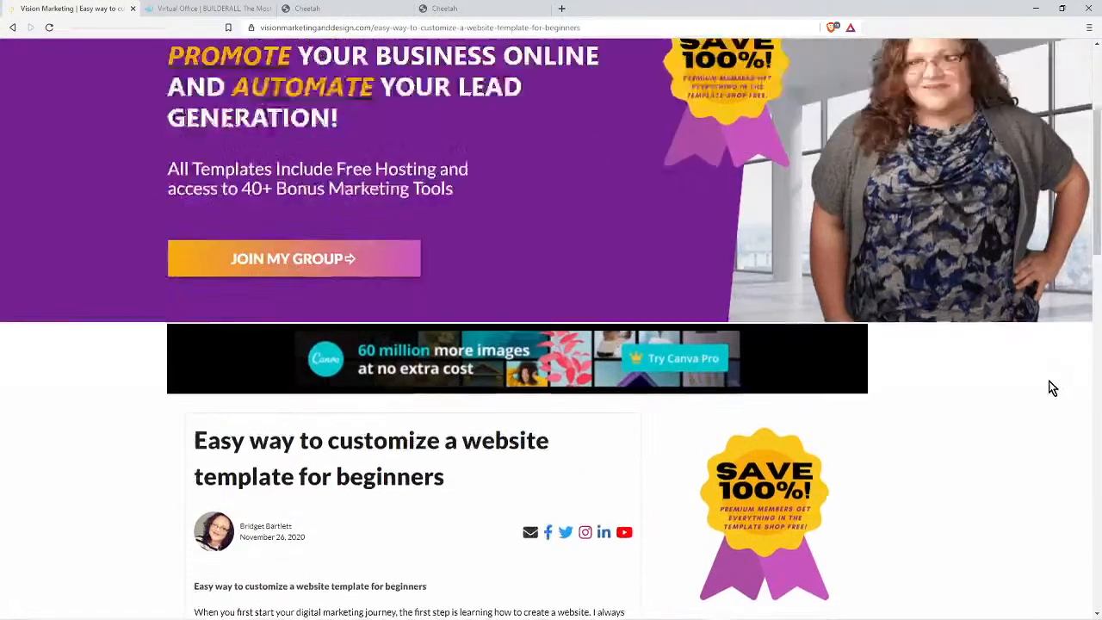
{"action": "left_click", "coordinate": [190, 160]}
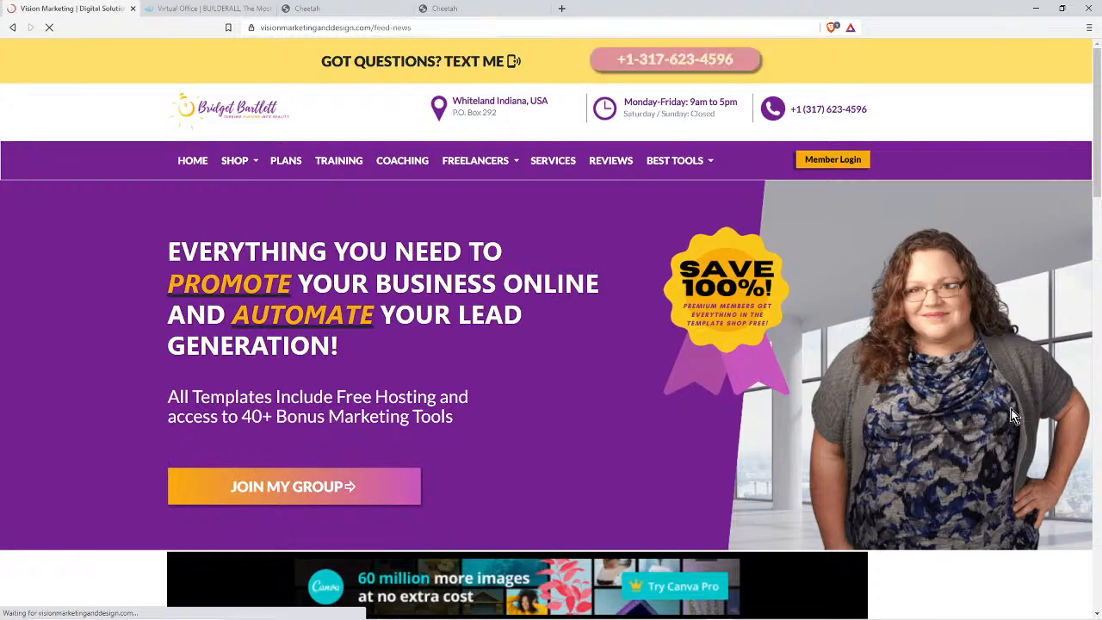
{"action": "scroll", "coordinate": [1033, 422], "scroll_direction": "down", "scroll_amount": 6}
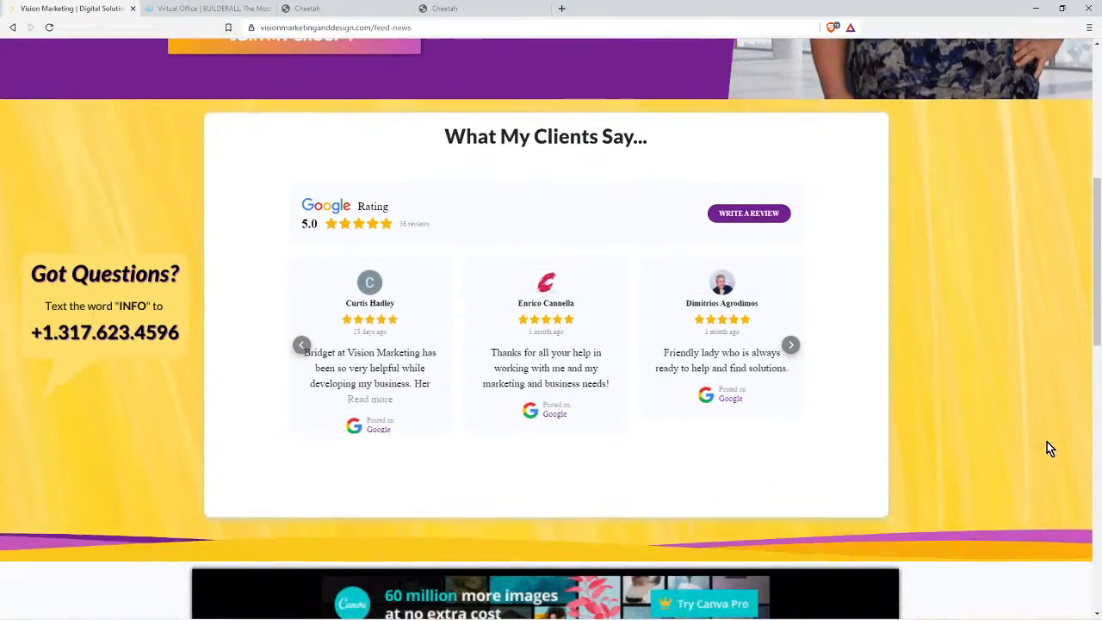
{"action": "scroll", "coordinate": [1047, 447], "scroll_direction": "down", "scroll_amount": 8}
{"action": "scroll", "coordinate": [1045, 447], "scroll_direction": "up", "scroll_amount": 3}
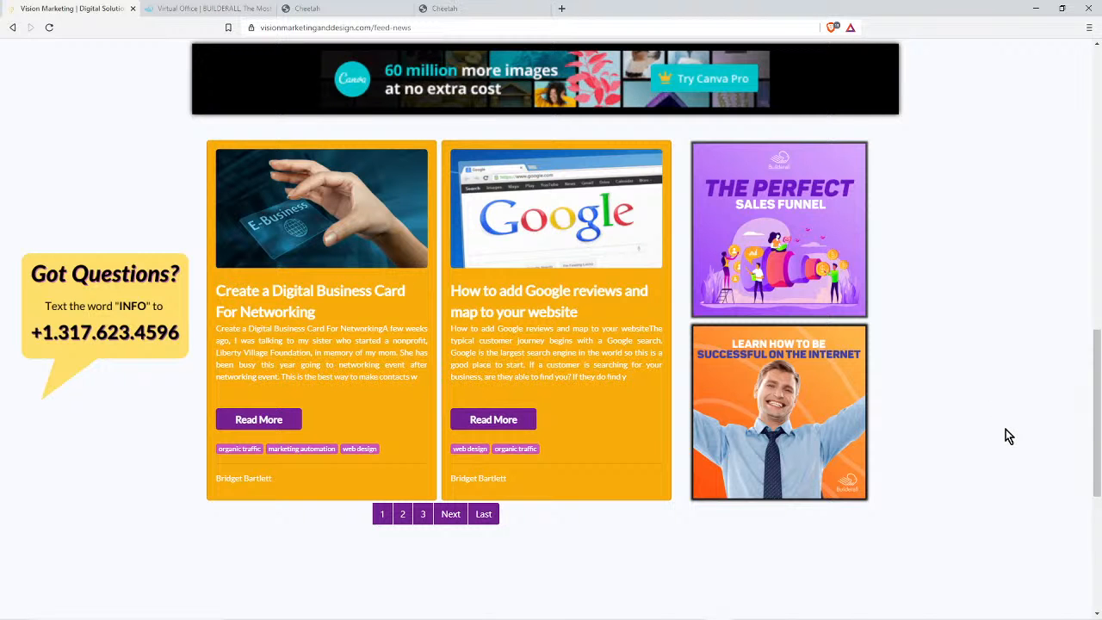
{"action": "scroll", "coordinate": [1005, 435], "scroll_direction": "up", "scroll_amount": 5}
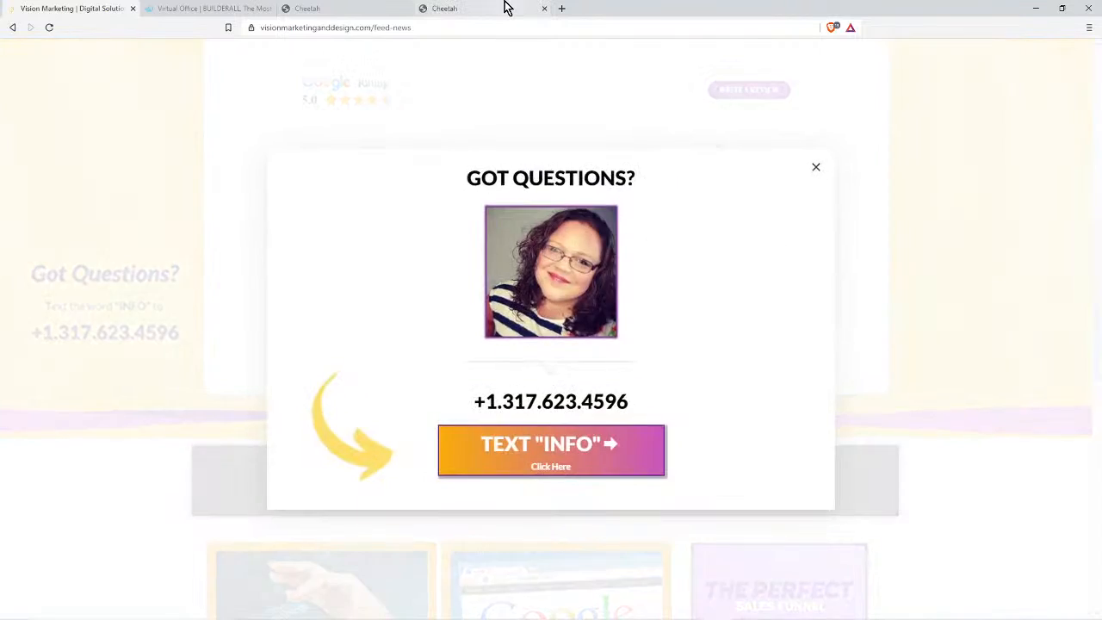
Return to the Cheetah editor and place the first Blog Post element across the width of the lower panel
{"action": "left_click", "coordinate": [508, 8]}
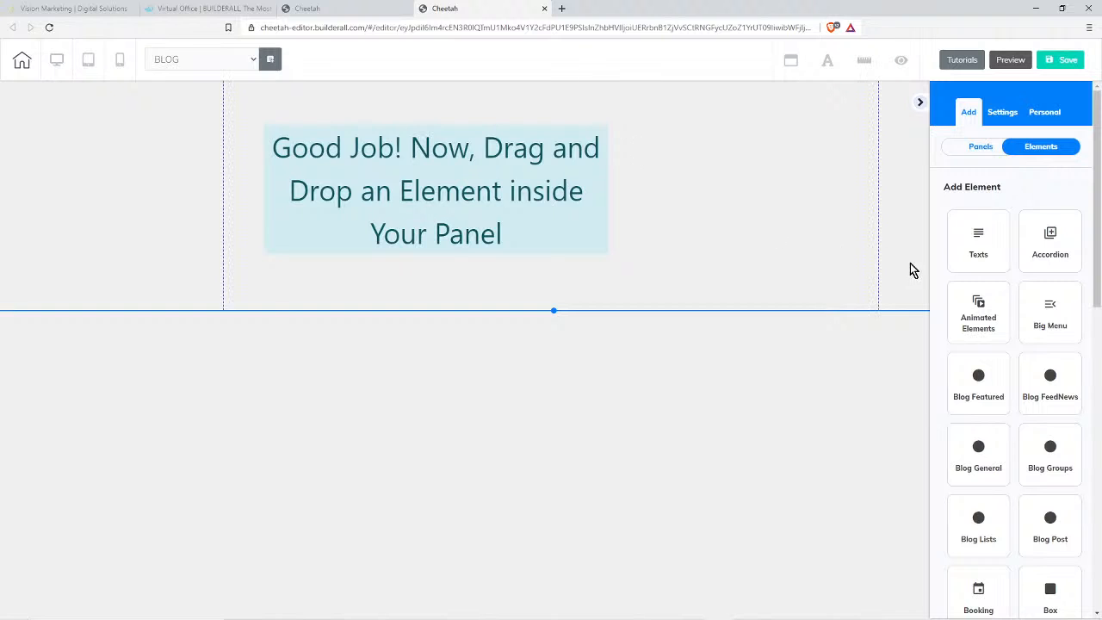
{"action": "scroll", "coordinate": [1044, 388], "scroll_direction": "down", "scroll_amount": 3}
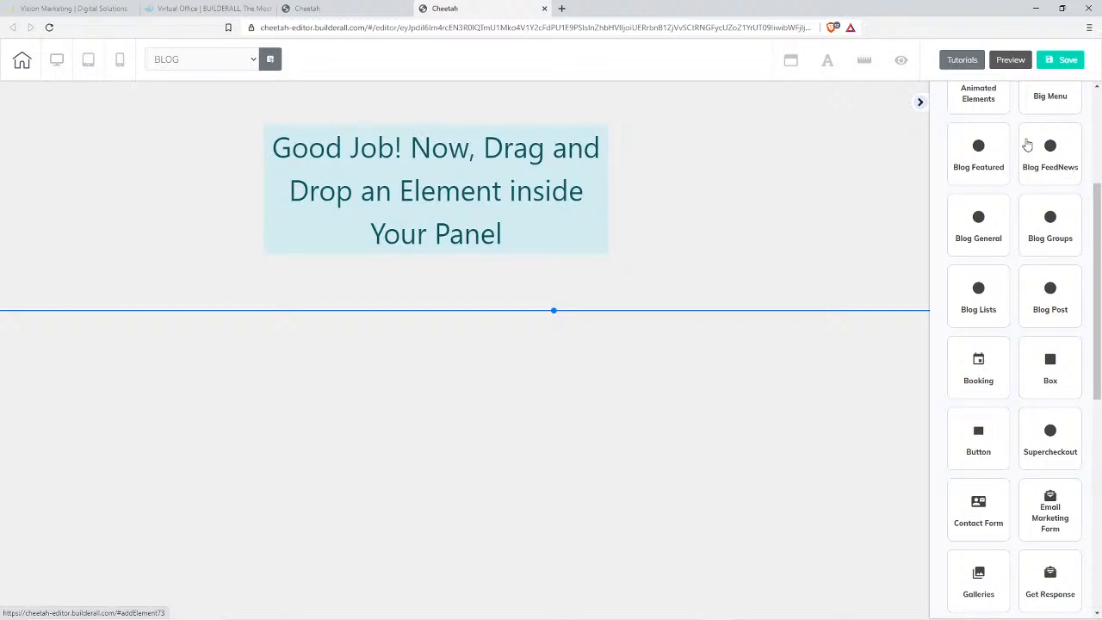
{"action": "left_click", "coordinate": [1055, 307]}
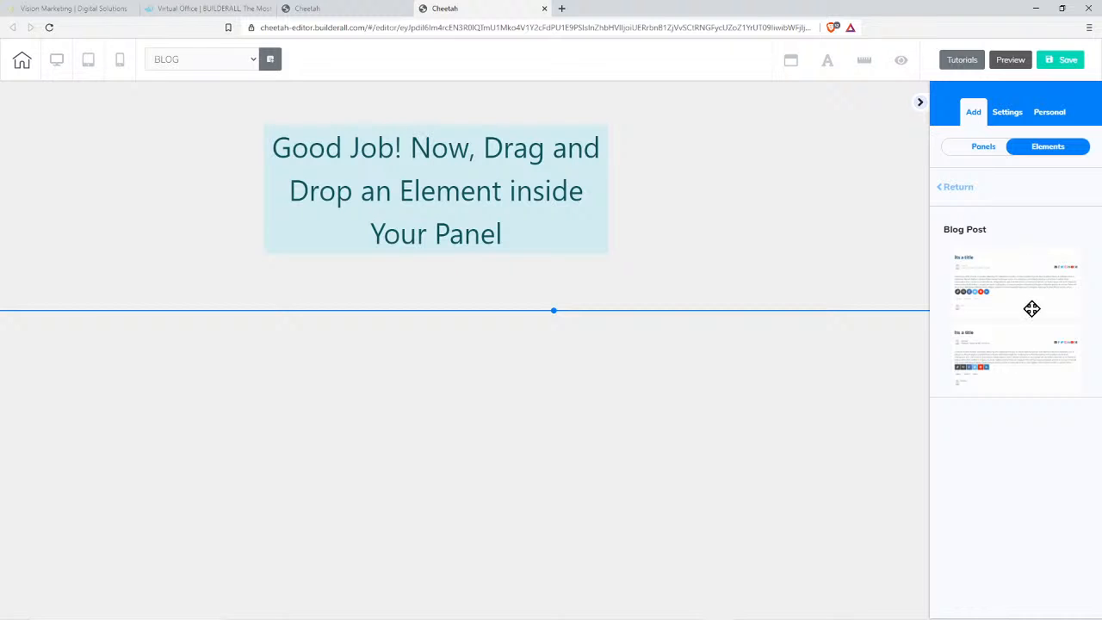
{"action": "left_click_drag", "start_coordinate": [1045, 281], "coordinate": [551, 400]}
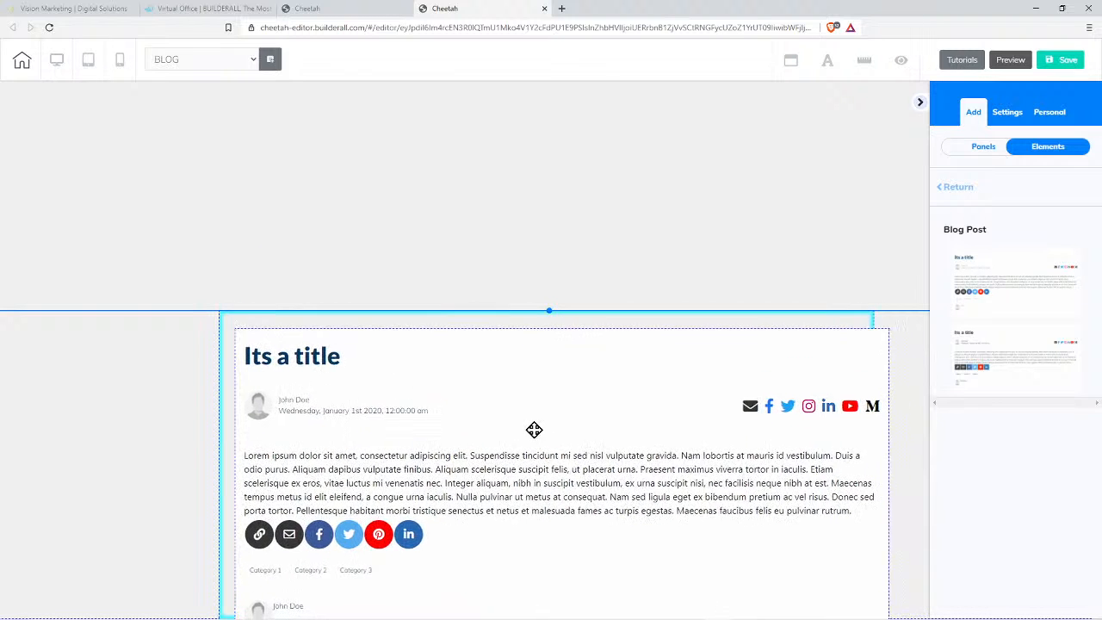
{"action": "left_click_drag", "start_coordinate": [520, 426], "coordinate": [519, 422]}
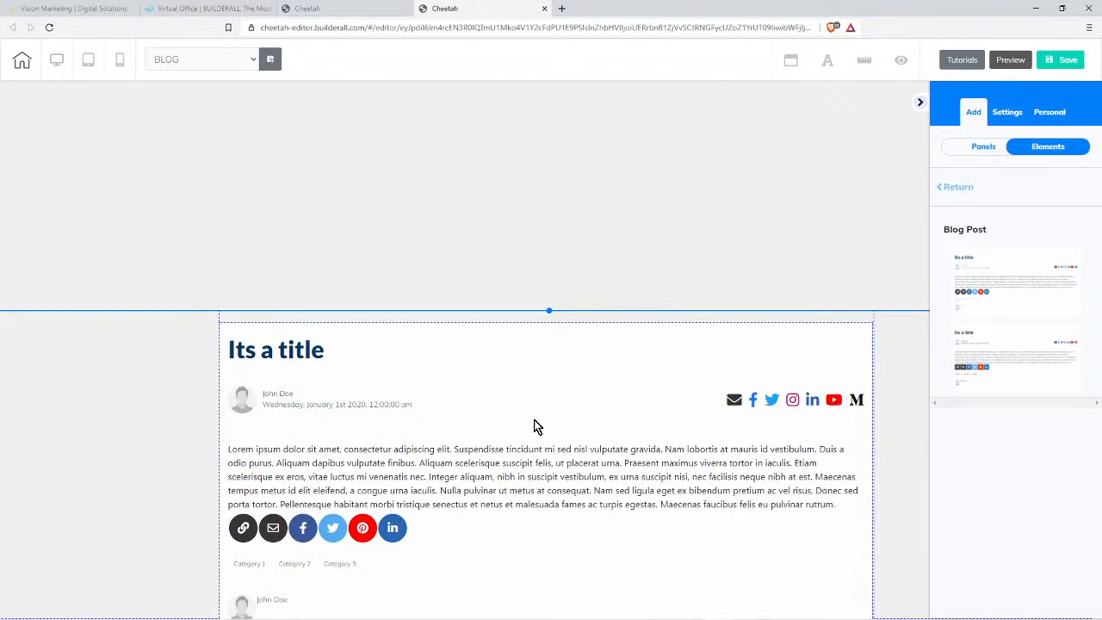
Open the blog post settings for the new Post element and set the date format to December 16, 2020
{"action": "left_click", "coordinate": [567, 363]}
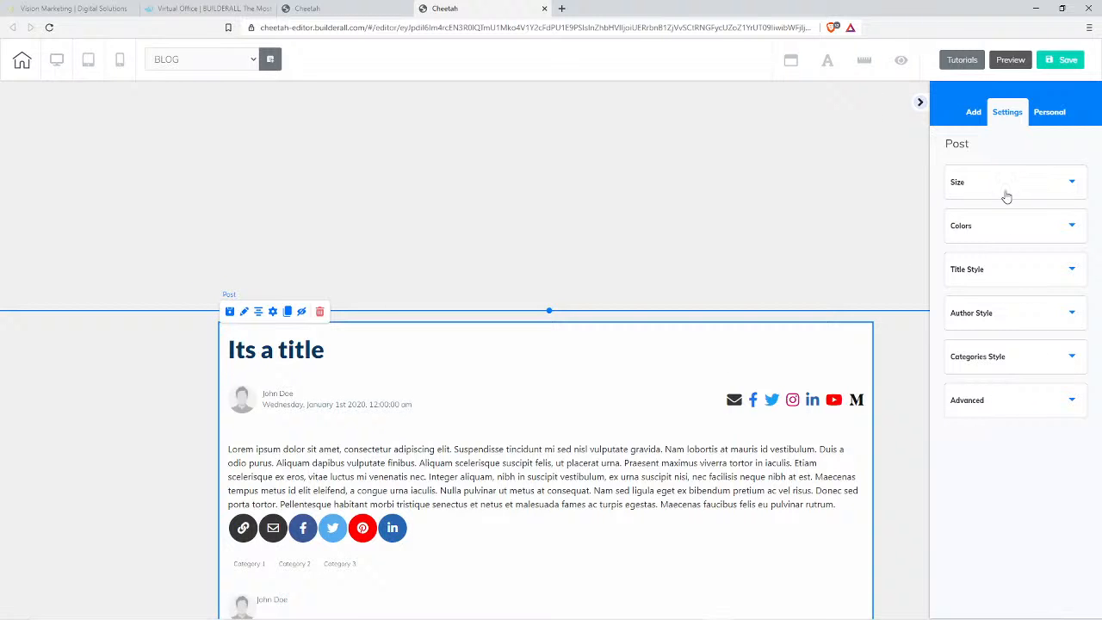
{"action": "left_click", "coordinate": [272, 313]}
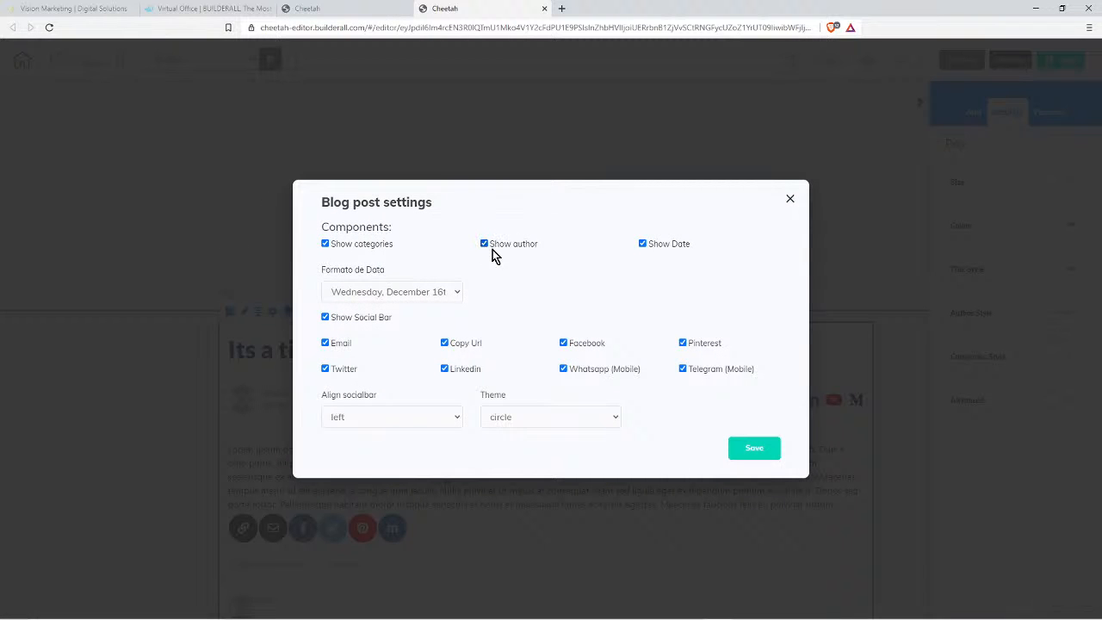
{"action": "left_click", "coordinate": [358, 293]}
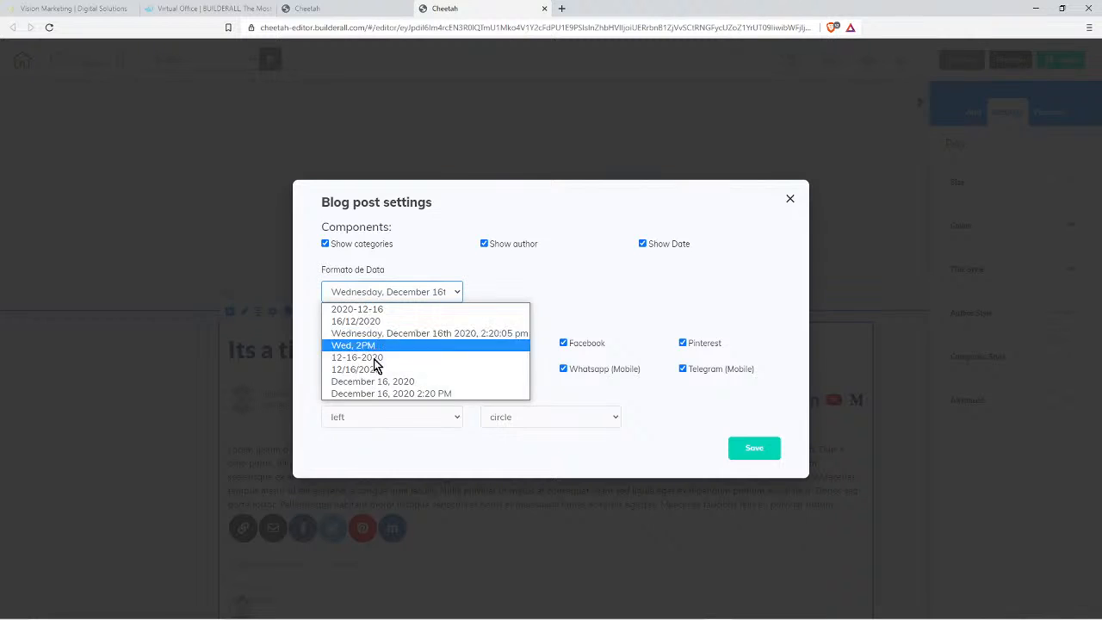
{"action": "left_click", "coordinate": [418, 381]}
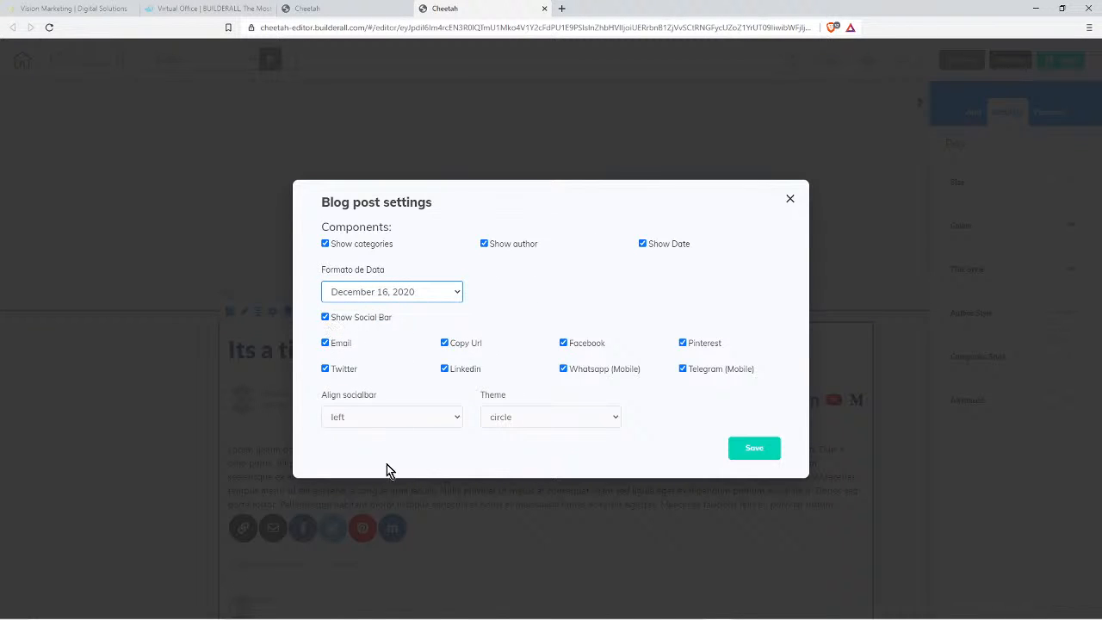
Keep the social bar shown and left-aligned, set its theme to square, and save the blog post settings
{"action": "left_click", "coordinate": [325, 318]}
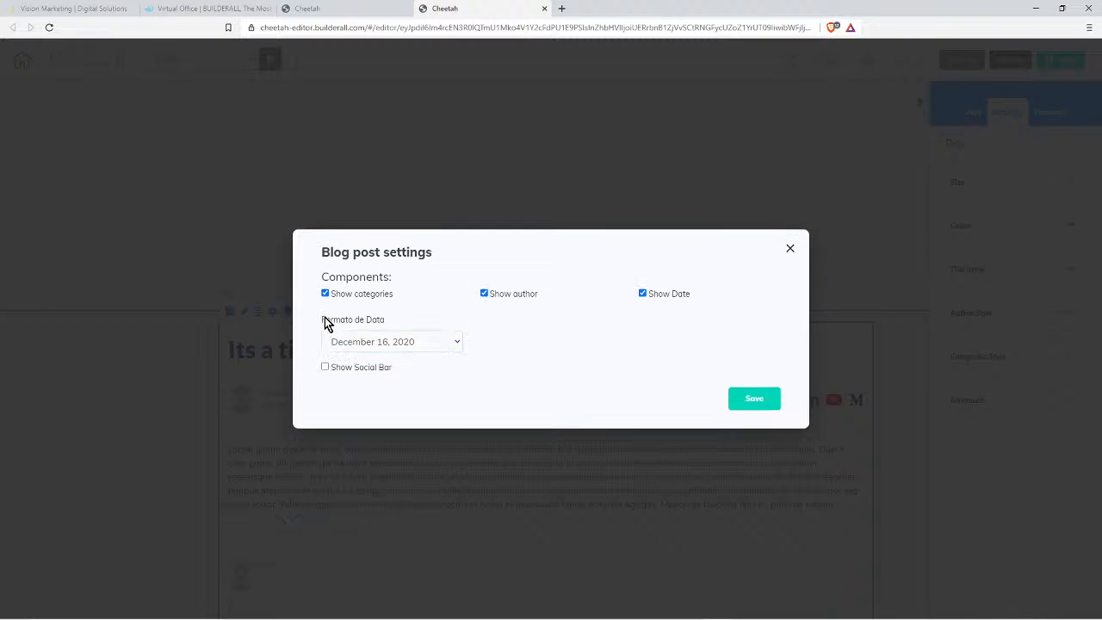
{"action": "left_click", "coordinate": [326, 368]}
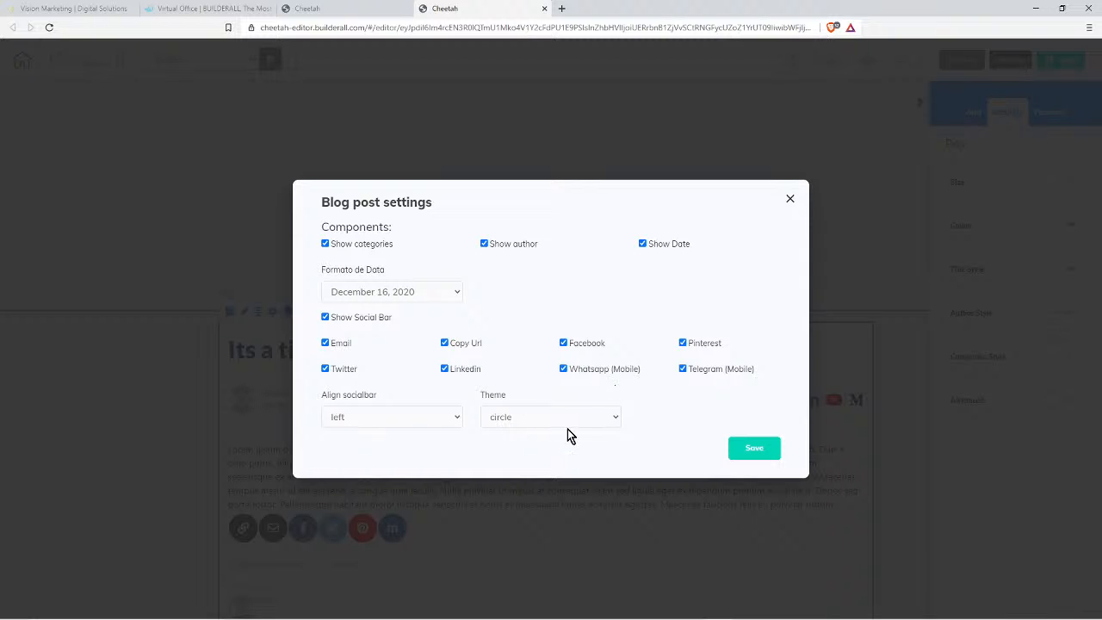
{"action": "left_click", "coordinate": [429, 419]}
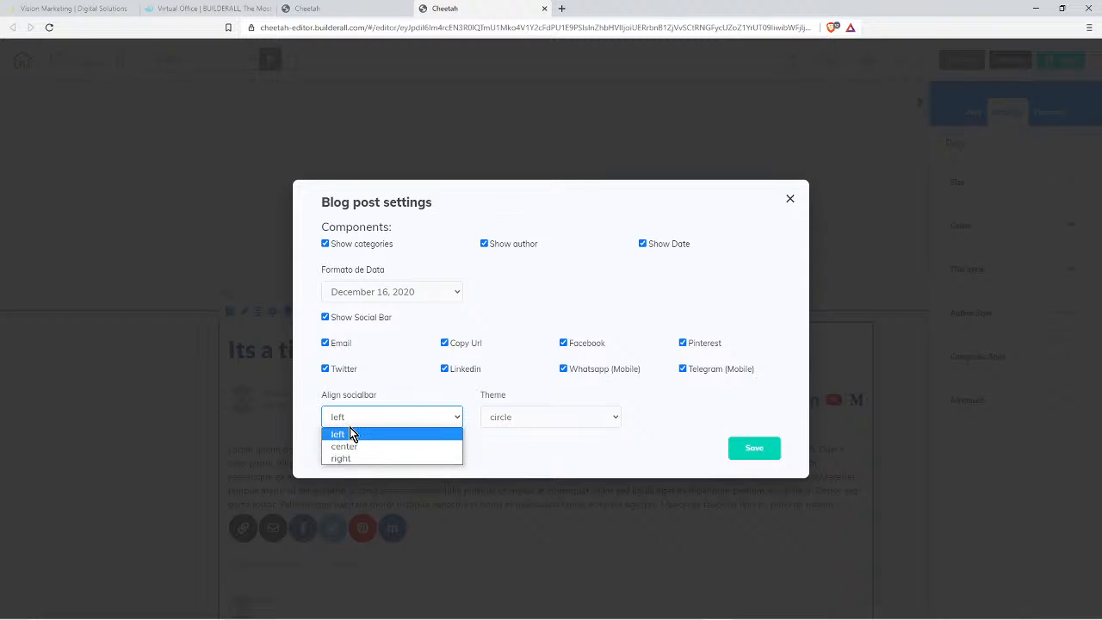
{"action": "left_click", "coordinate": [515, 416]}
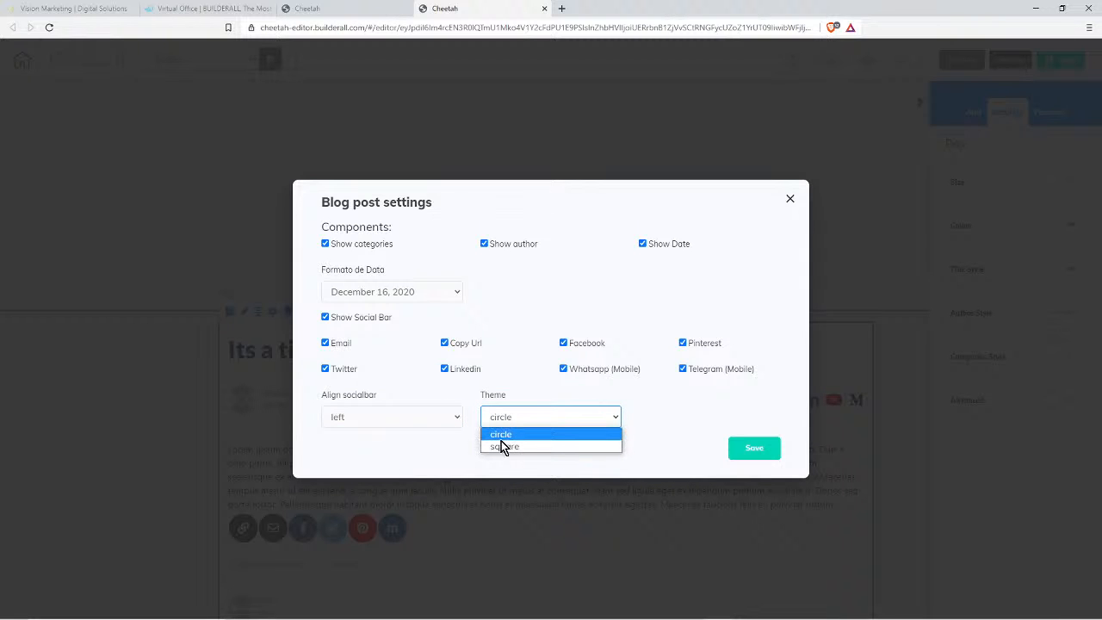
{"action": "left_click", "coordinate": [522, 446]}
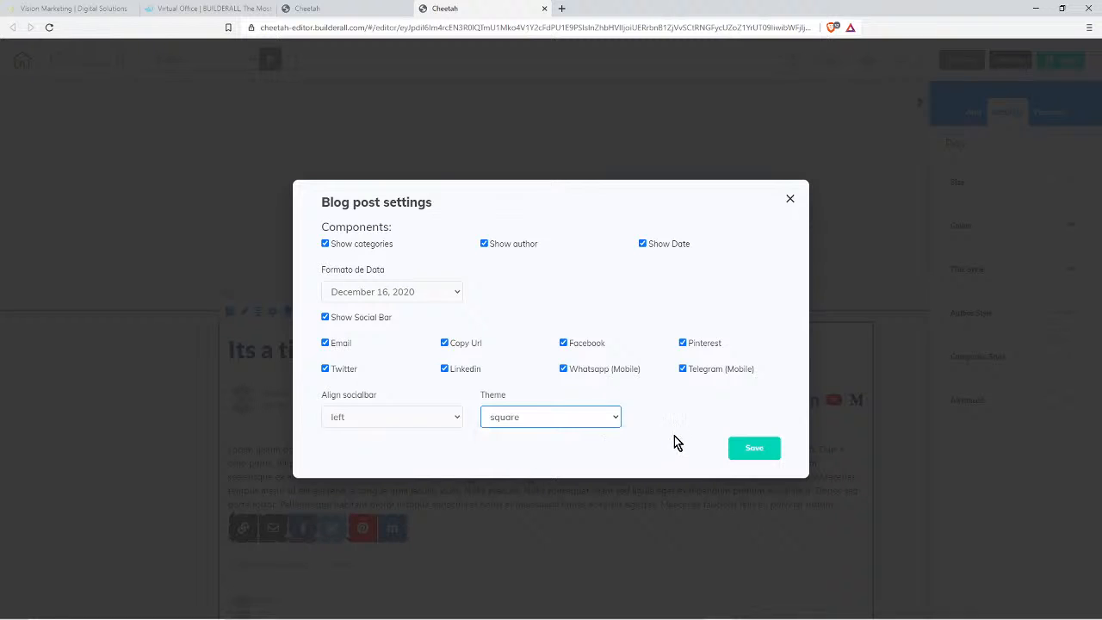
{"action": "left_click", "coordinate": [748, 454]}
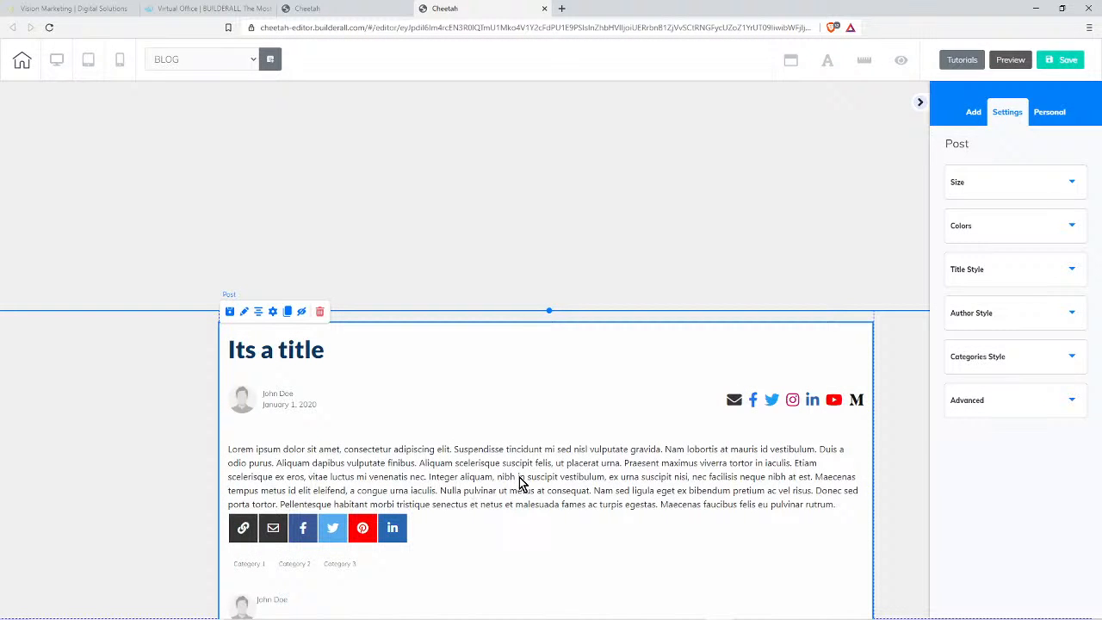
Place the orange RSS feed icon from the Blog General elements in the upper right of the panel above the post
{"action": "left_click_drag", "start_coordinate": [543, 479], "coordinate": [543, 475]}
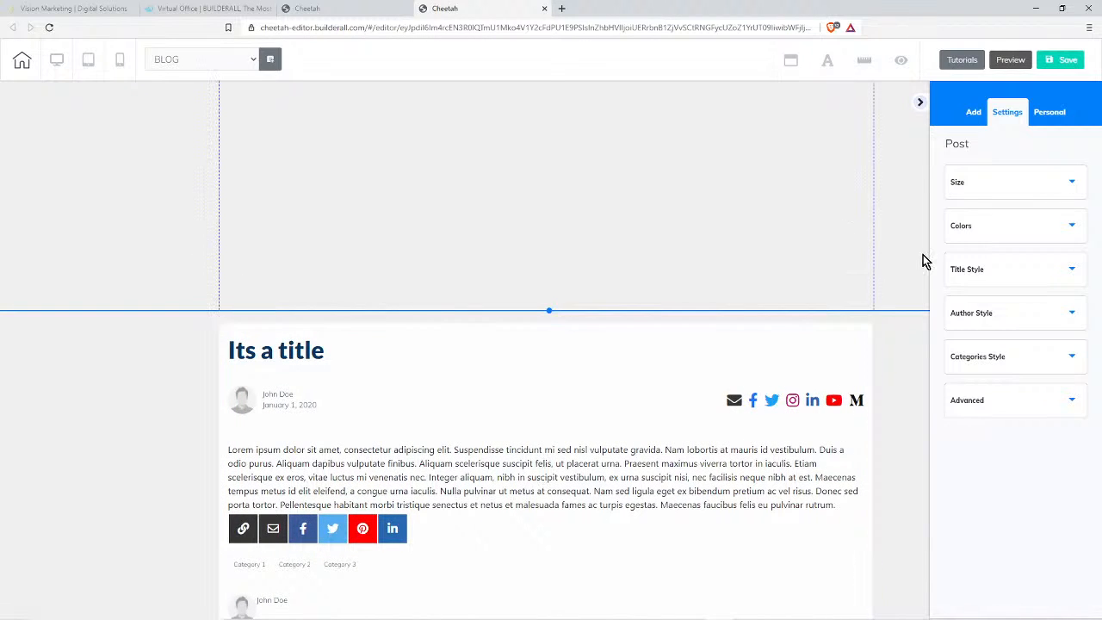
{"action": "left_click", "coordinate": [971, 110]}
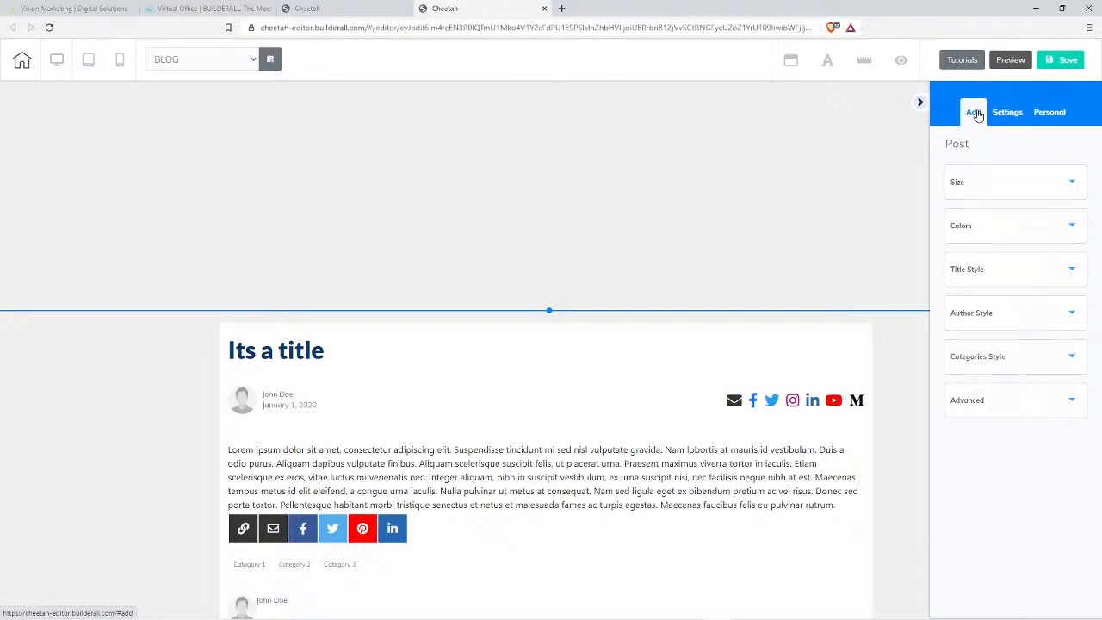
{"action": "left_click", "coordinate": [1047, 147]}
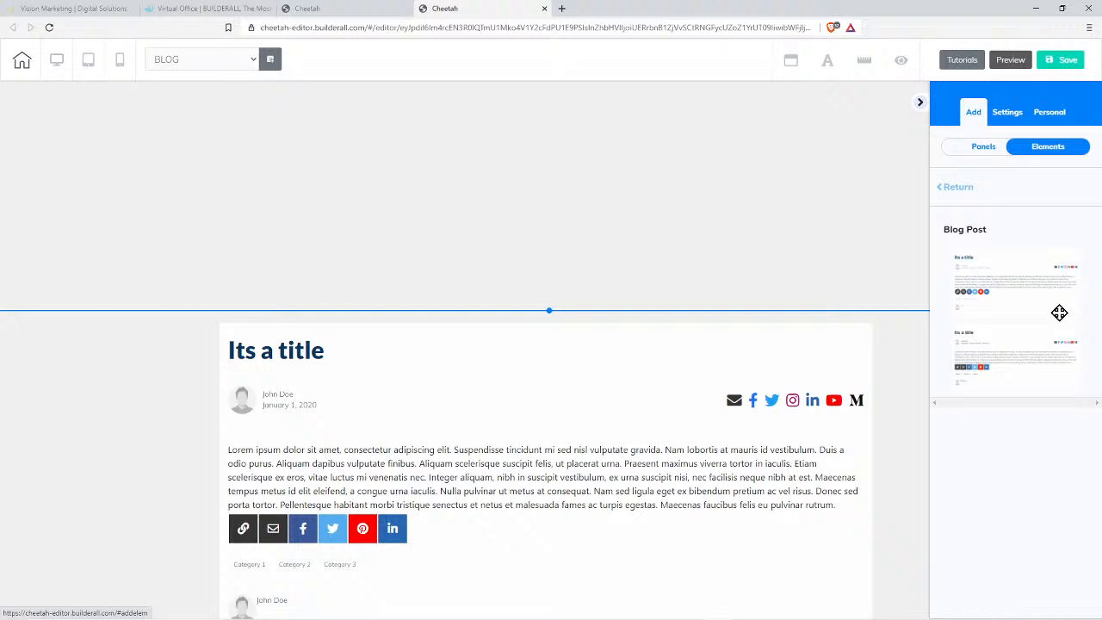
{"action": "left_click", "coordinate": [957, 187]}
{"action": "scroll", "coordinate": [1026, 396], "scroll_direction": "down", "scroll_amount": 4}
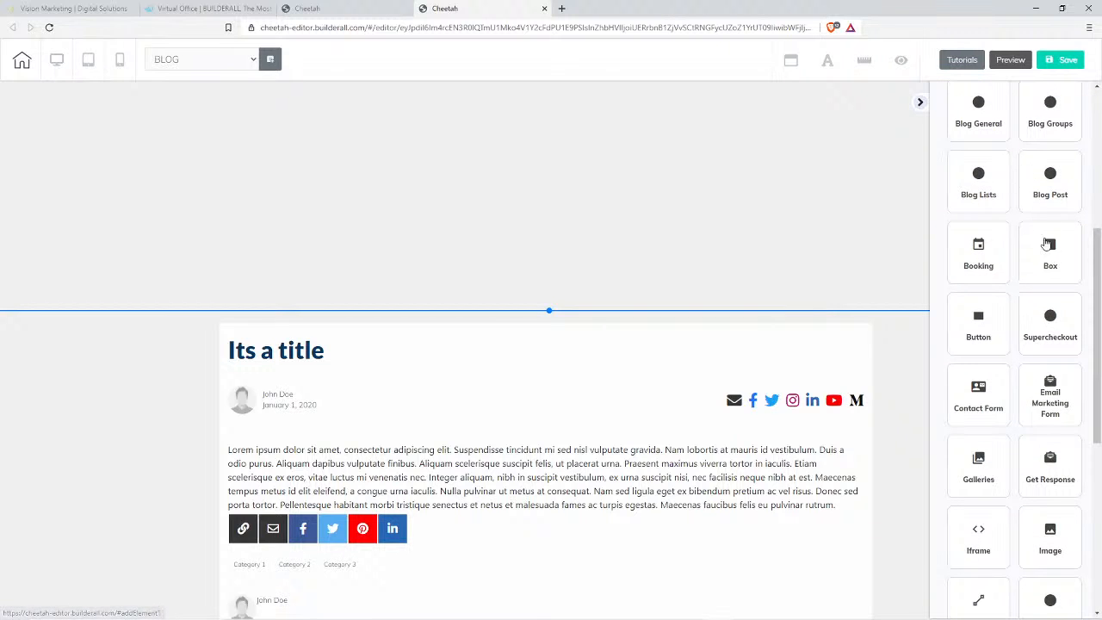
{"action": "scroll", "coordinate": [1026, 228], "scroll_direction": "up", "scroll_amount": 2}
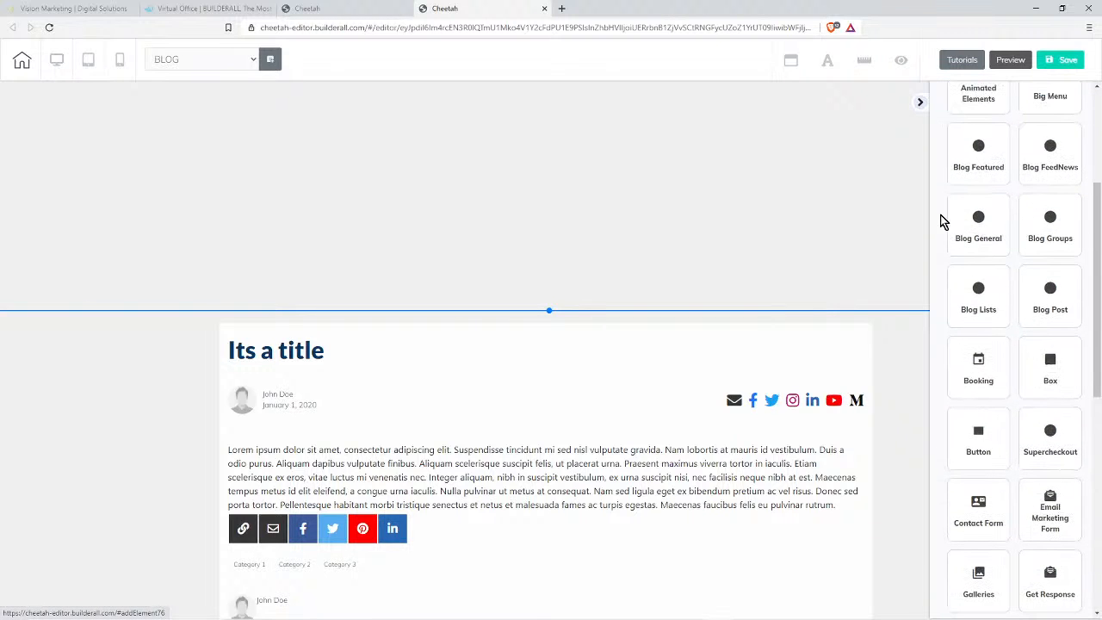
{"action": "left_click", "coordinate": [981, 226]}
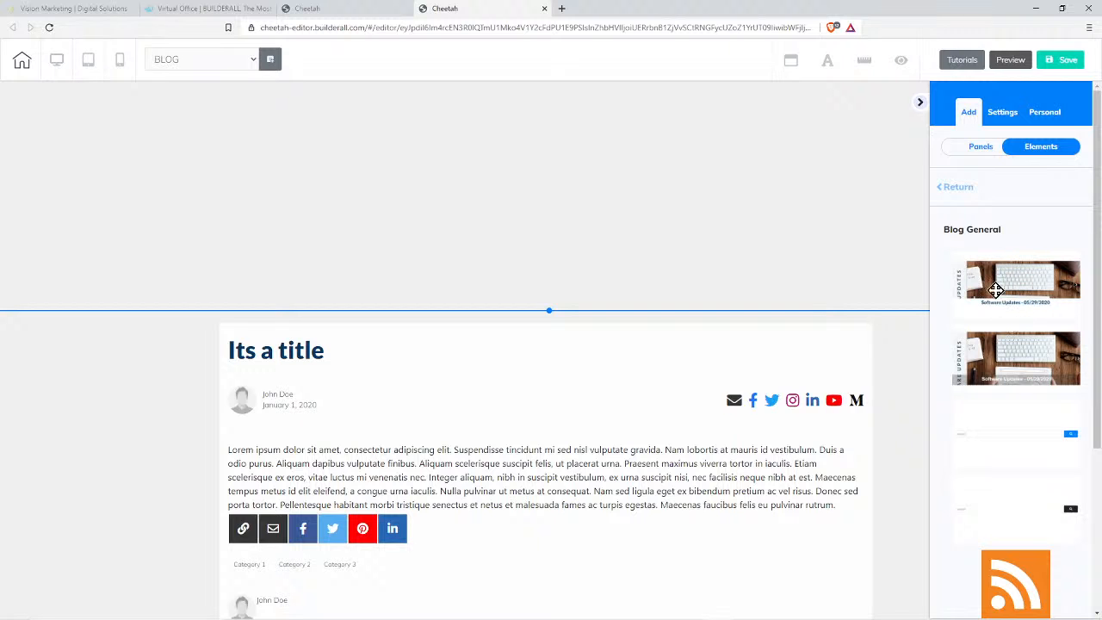
{"action": "scroll", "coordinate": [1023, 442], "scroll_direction": "down", "scroll_amount": 3}
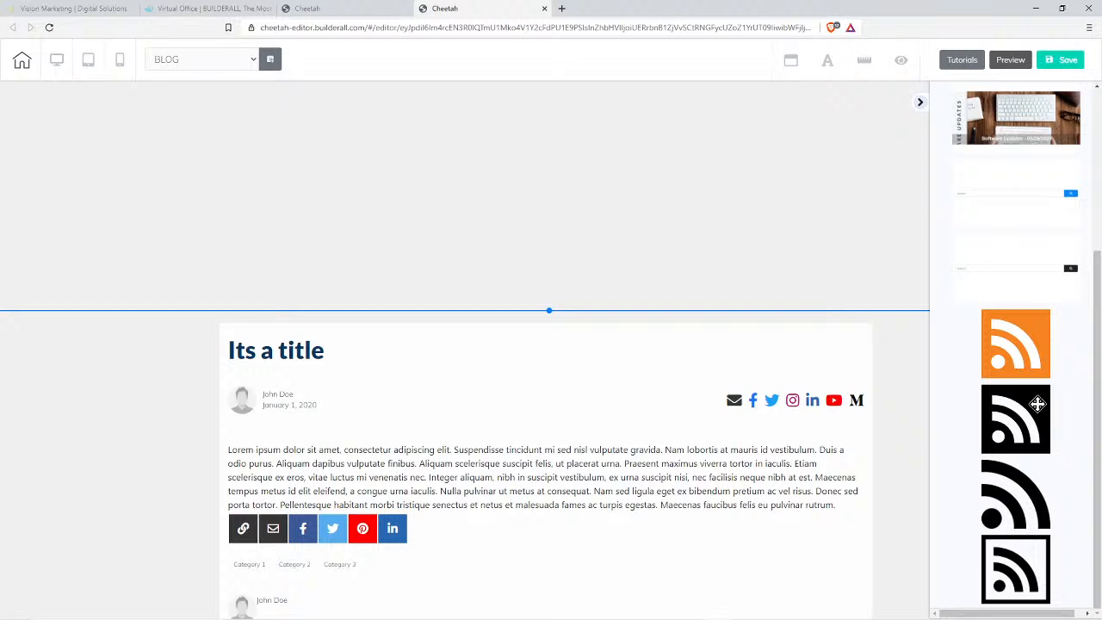
{"action": "left_click_drag", "start_coordinate": [1023, 357], "coordinate": [823, 129]}
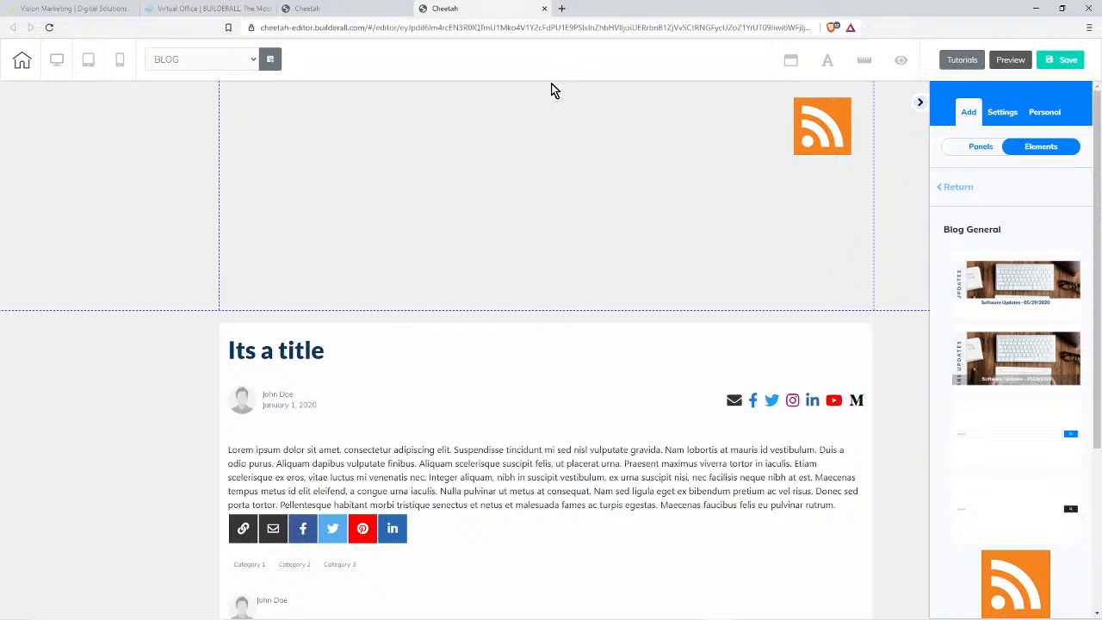
Shrink the RSS feed icon in the upper panel, then delete it from the page
{"action": "left_click", "coordinate": [303, 9]}
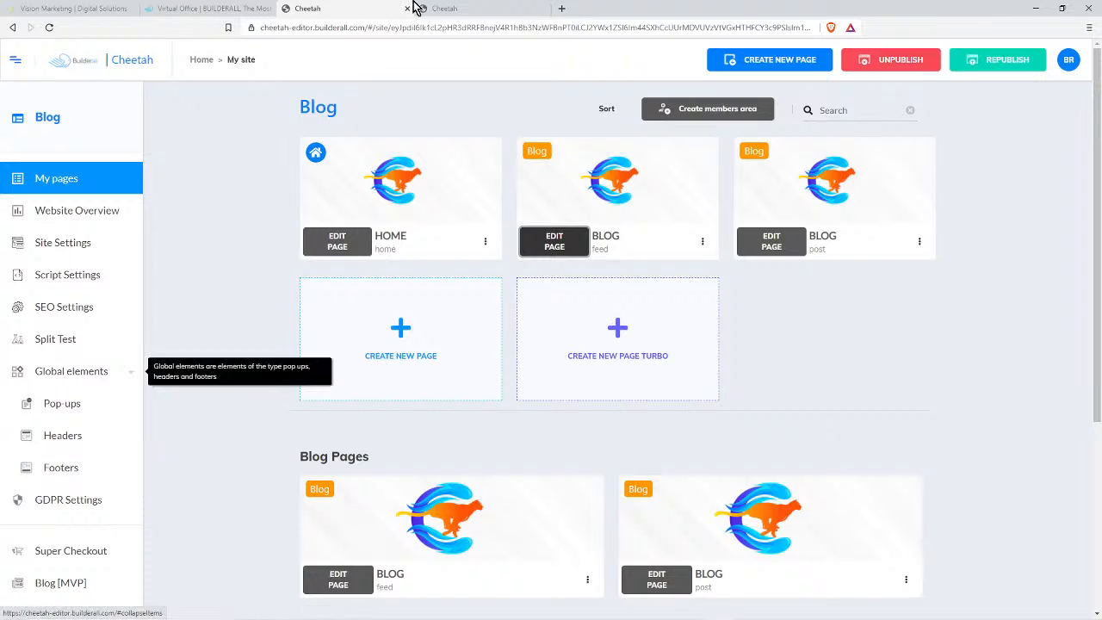
{"action": "left_click", "coordinate": [469, 9]}
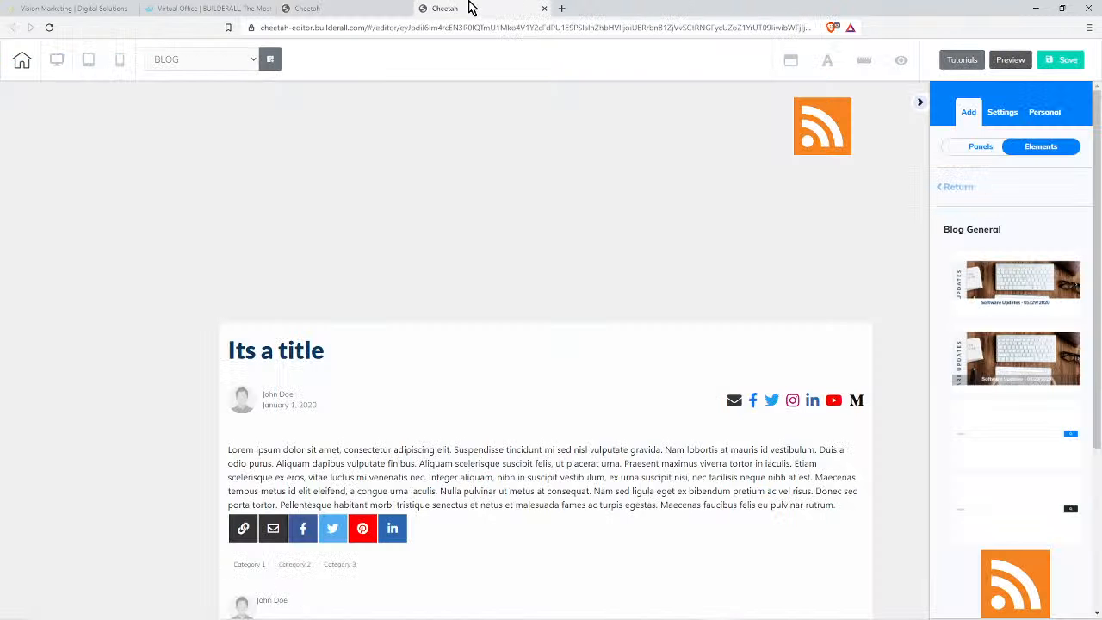
{"action": "left_click", "coordinate": [824, 131]}
{"action": "left_click_drag", "start_coordinate": [851, 156], "coordinate": [835, 137]}
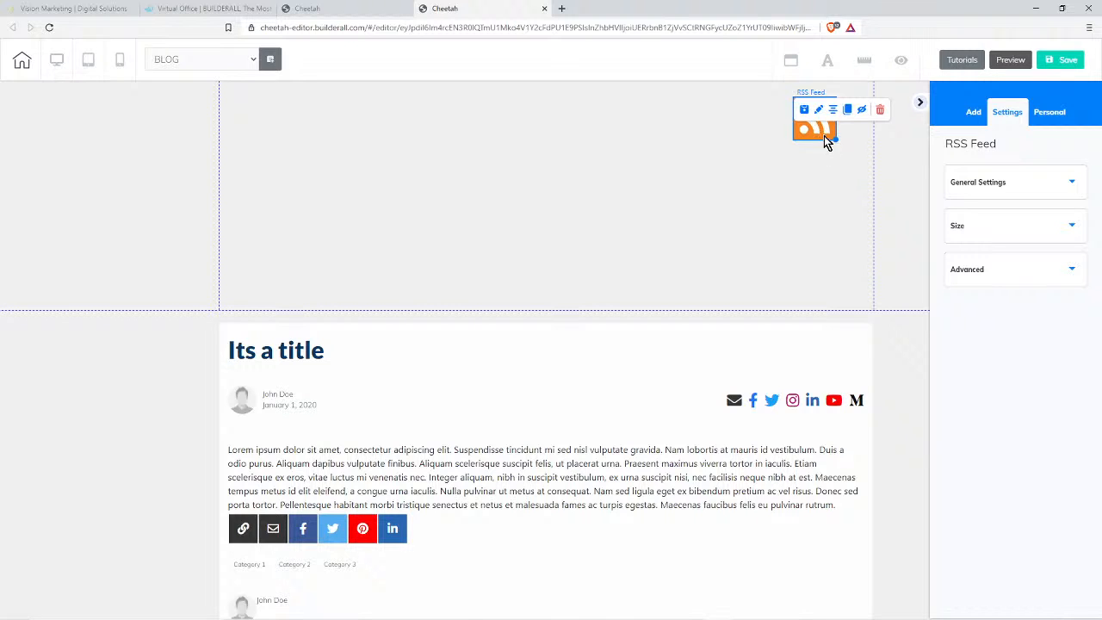
{"action": "left_click_drag", "start_coordinate": [835, 140], "coordinate": [831, 135]}
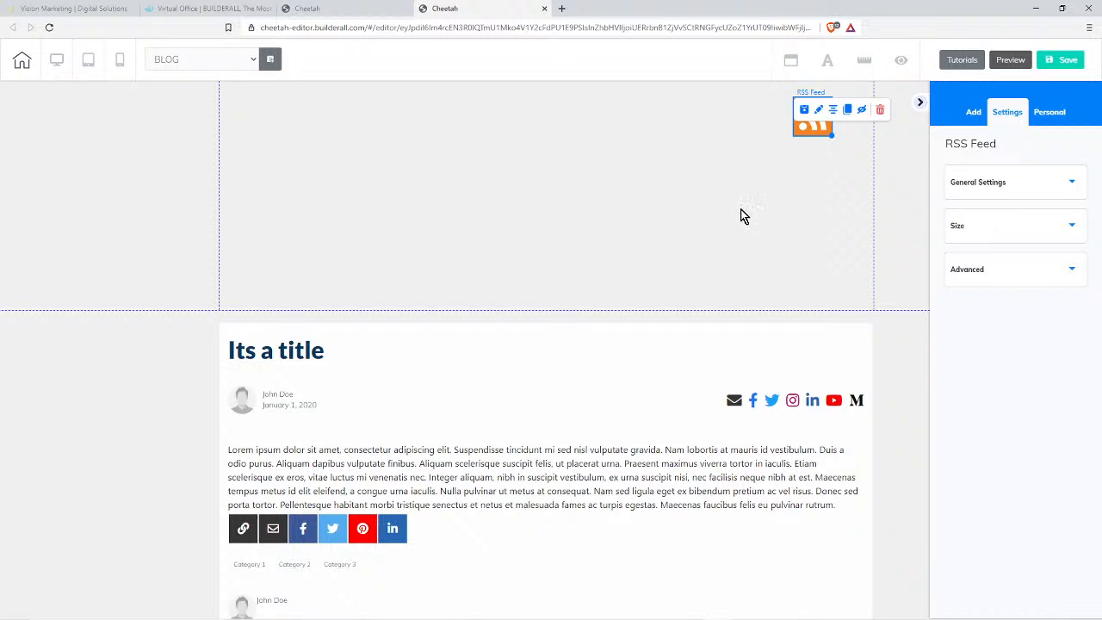
{"action": "left_click", "coordinate": [878, 109]}
{"action": "left_click", "coordinate": [623, 362]}
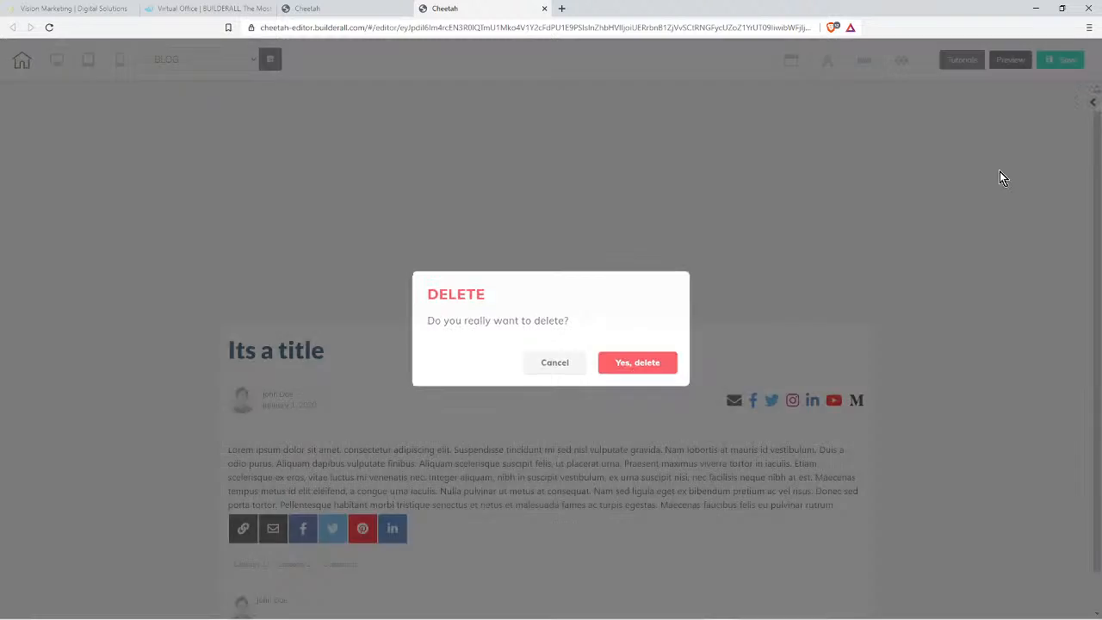
{"action": "left_click", "coordinate": [466, 224]}
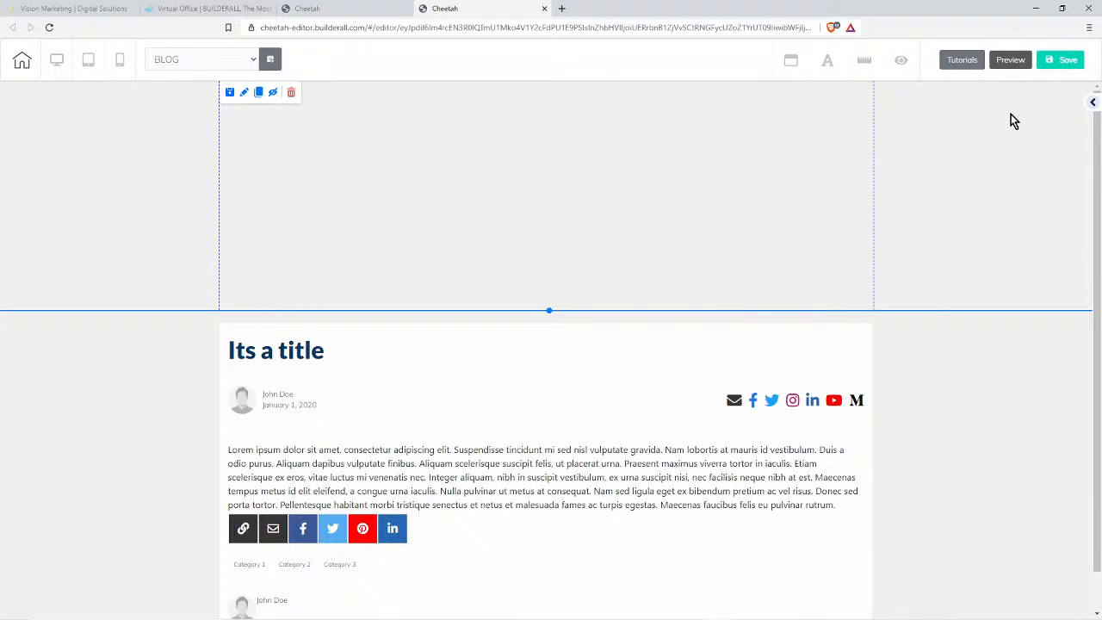
Place the first Blog General news slider across the upper panel and extend the panel's lower edge to make room for it
{"action": "left_click", "coordinate": [1092, 101]}
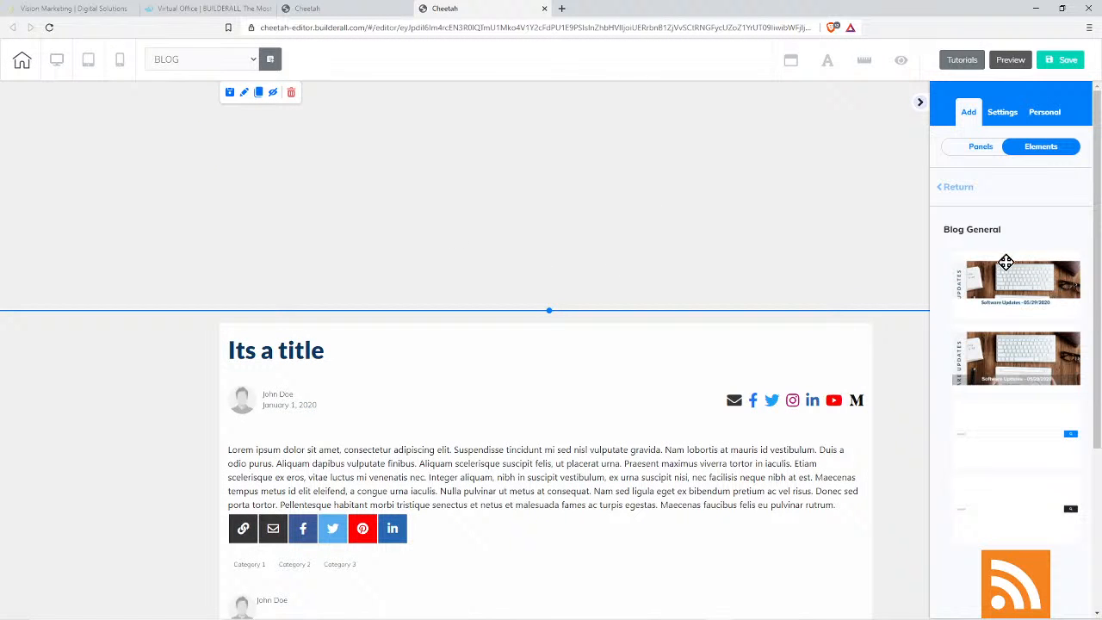
{"action": "left_click_drag", "start_coordinate": [1039, 275], "coordinate": [420, 155]}
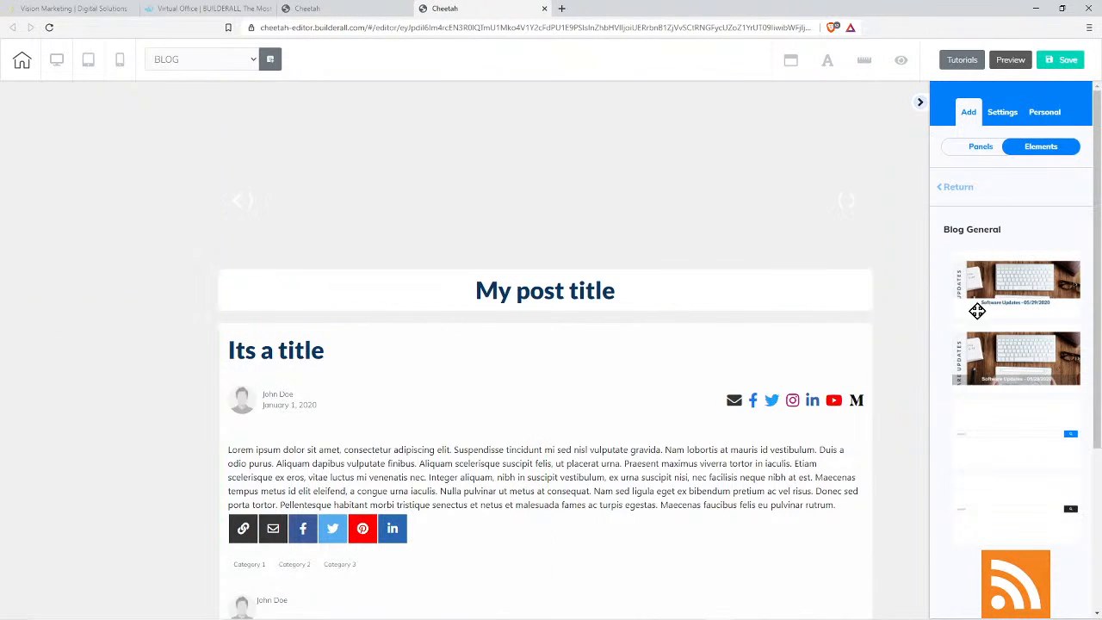
{"action": "left_click", "coordinate": [552, 310]}
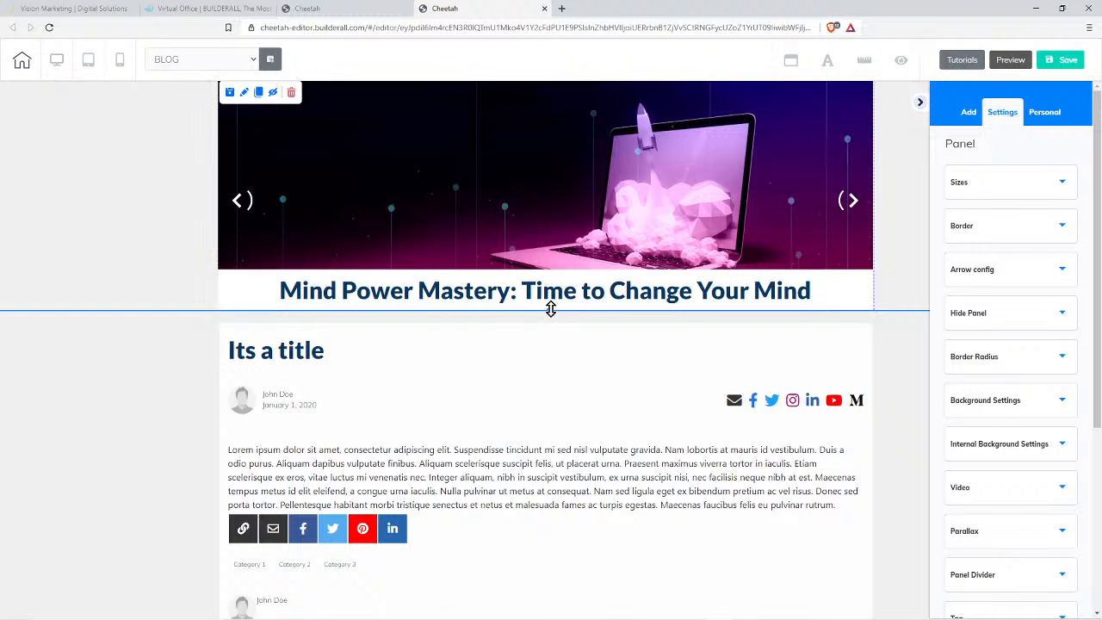
{"action": "left_click_drag", "start_coordinate": [550, 310], "coordinate": [548, 377]}
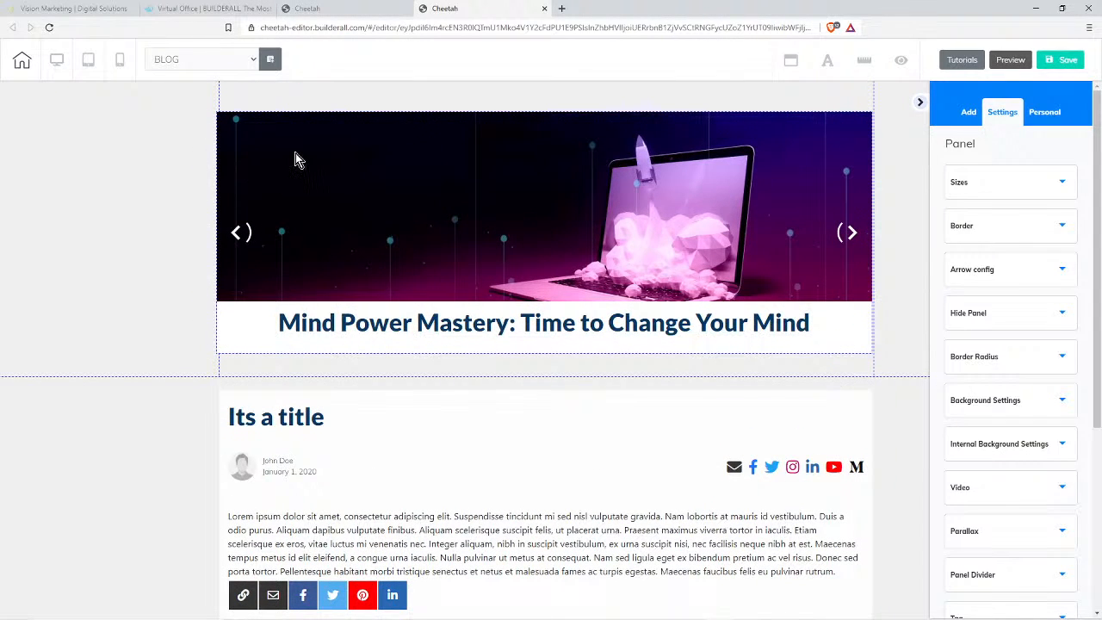
Review the blog news slider's display options and save them with Latest News as source, 3 total news, title shown and post redirect on
{"action": "left_click", "coordinate": [295, 156]}
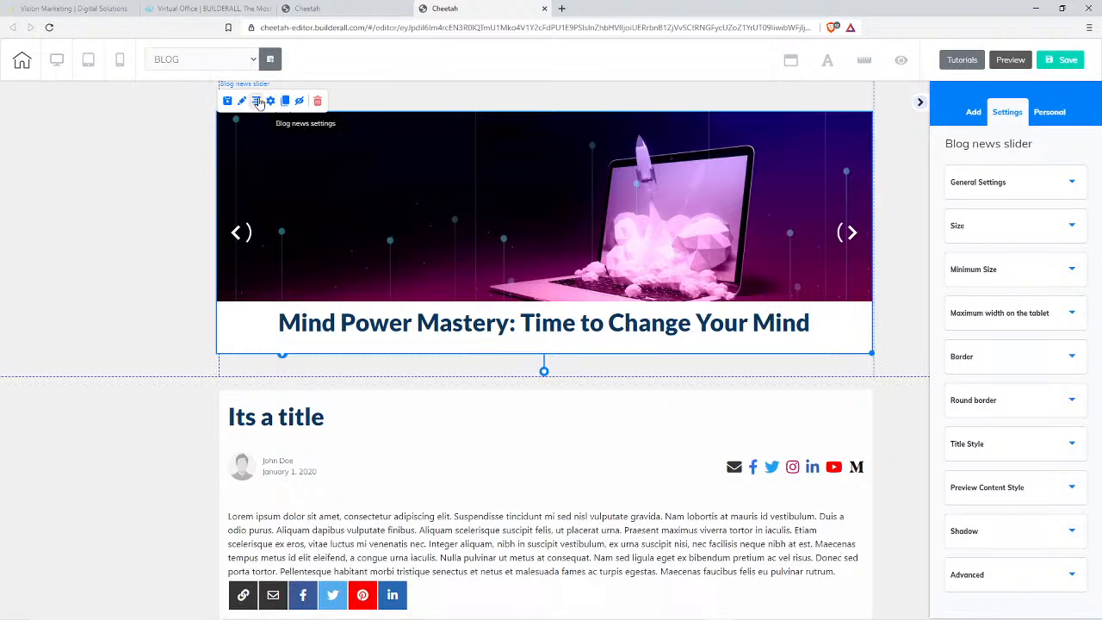
{"action": "left_click", "coordinate": [271, 100]}
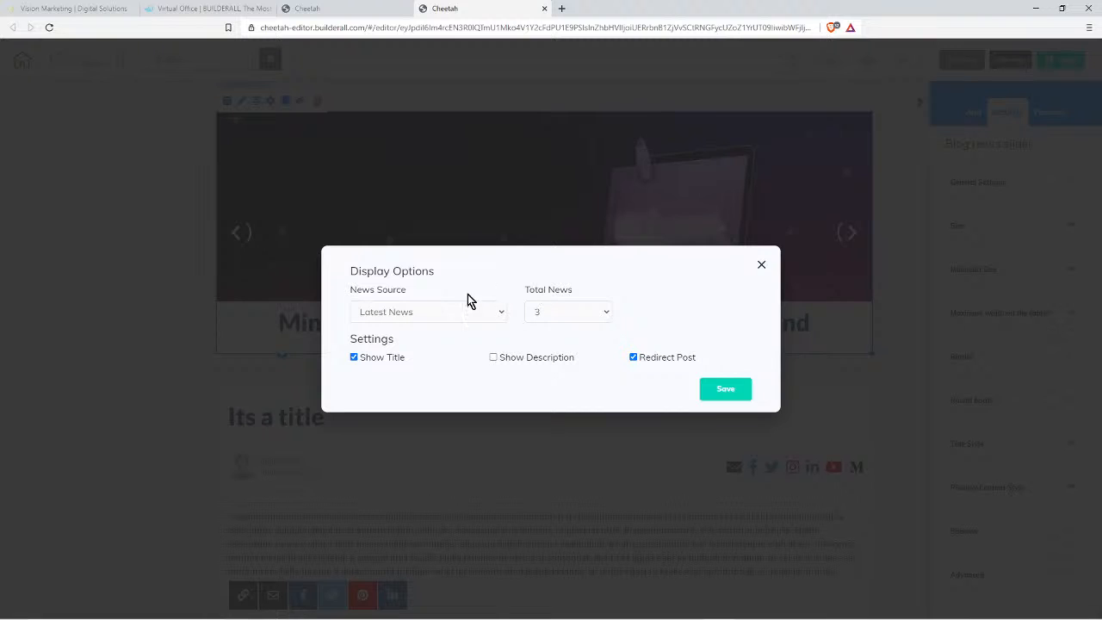
{"action": "left_click", "coordinate": [440, 313]}
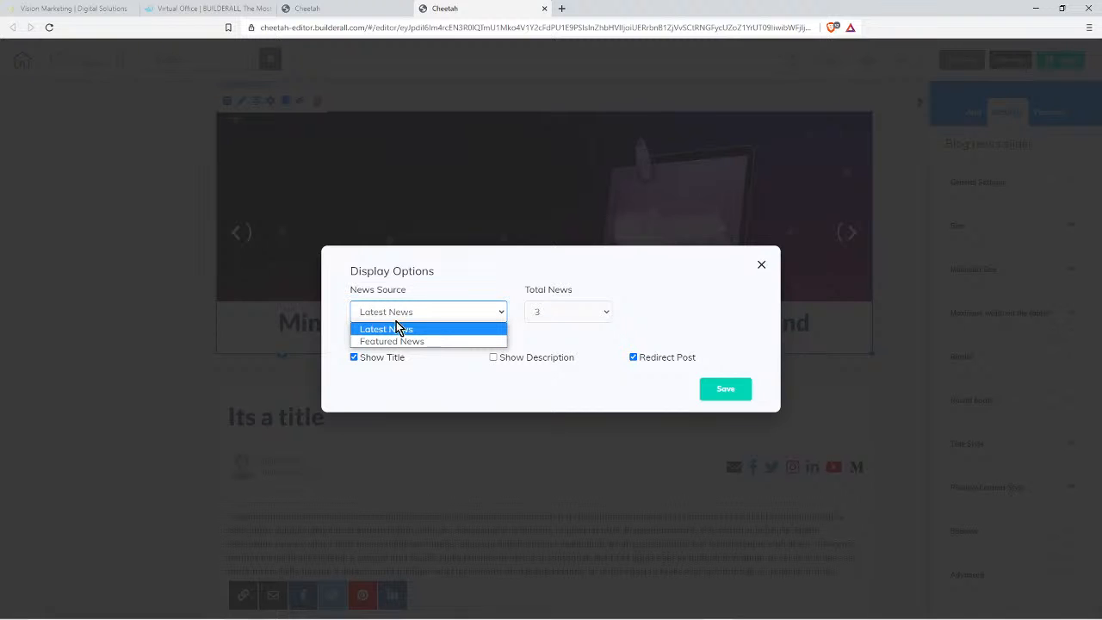
{"action": "left_click", "coordinate": [586, 311]}
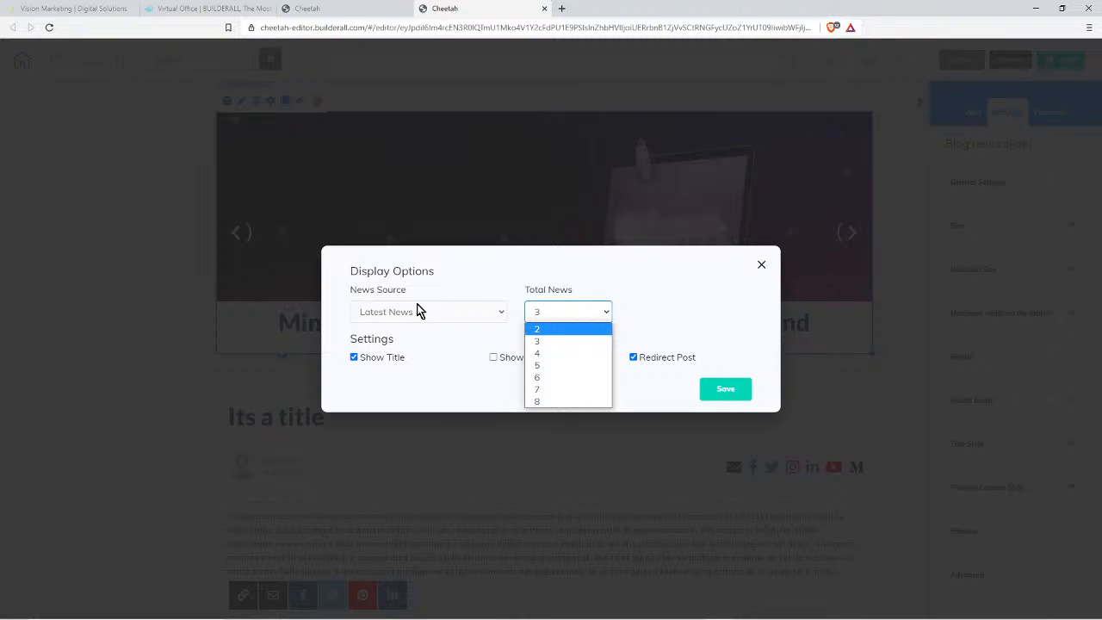
{"action": "left_click", "coordinate": [684, 291]}
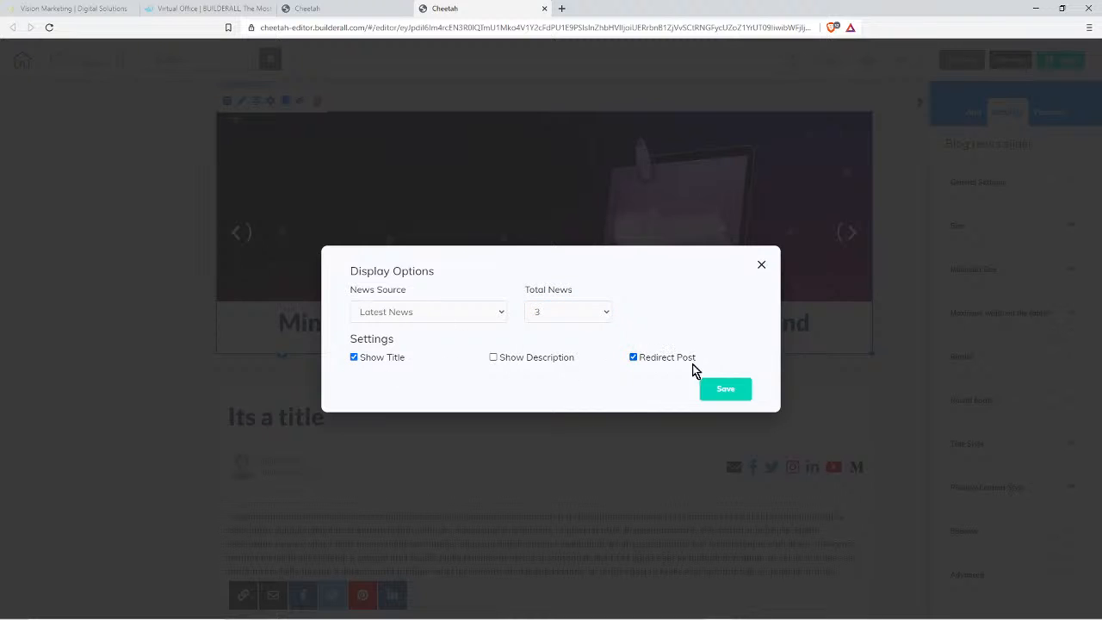
{"action": "left_click", "coordinate": [725, 389]}
{"action": "left_click", "coordinate": [763, 268]}
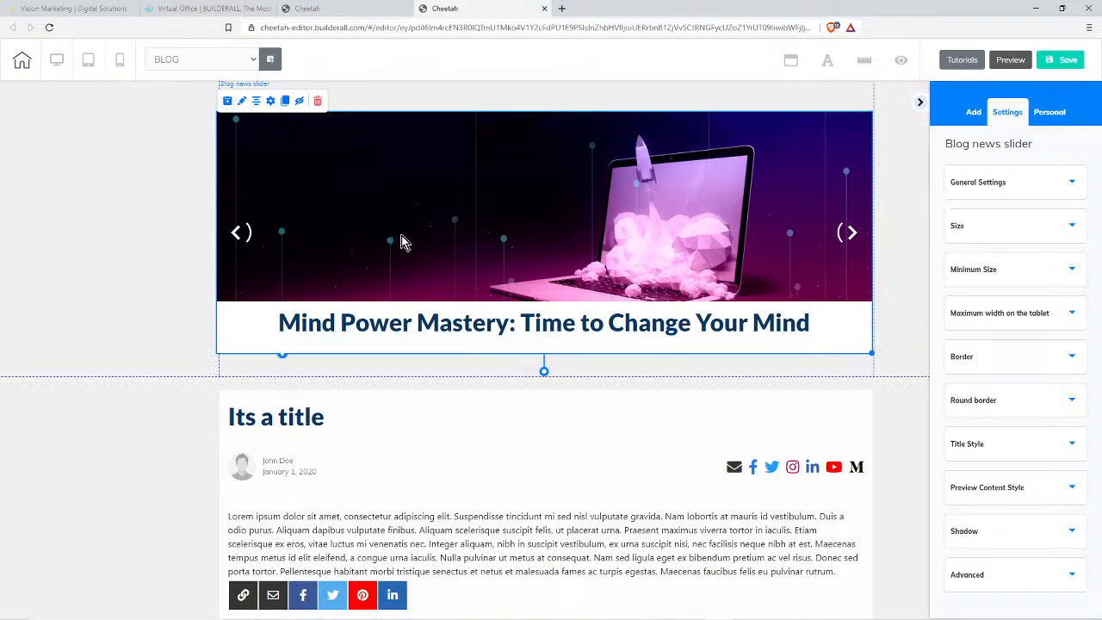
Return to the element categories and open the Blog Groups collection
{"action": "scroll", "coordinate": [896, 385], "scroll_direction": "down", "scroll_amount": 1}
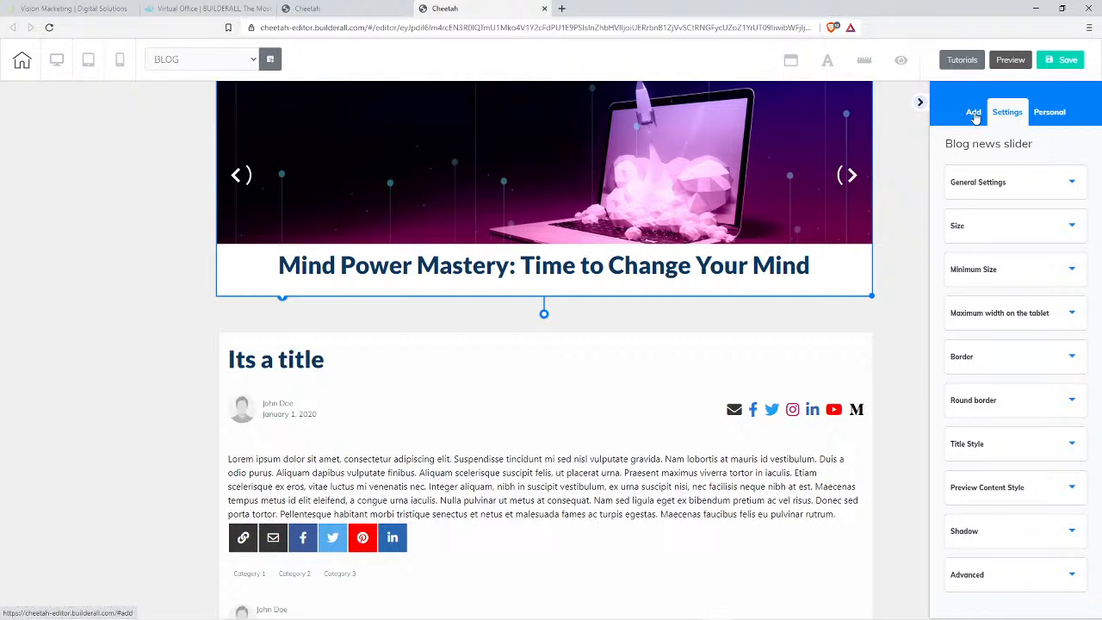
{"action": "left_click", "coordinate": [973, 113]}
{"action": "left_click", "coordinate": [1063, 147]}
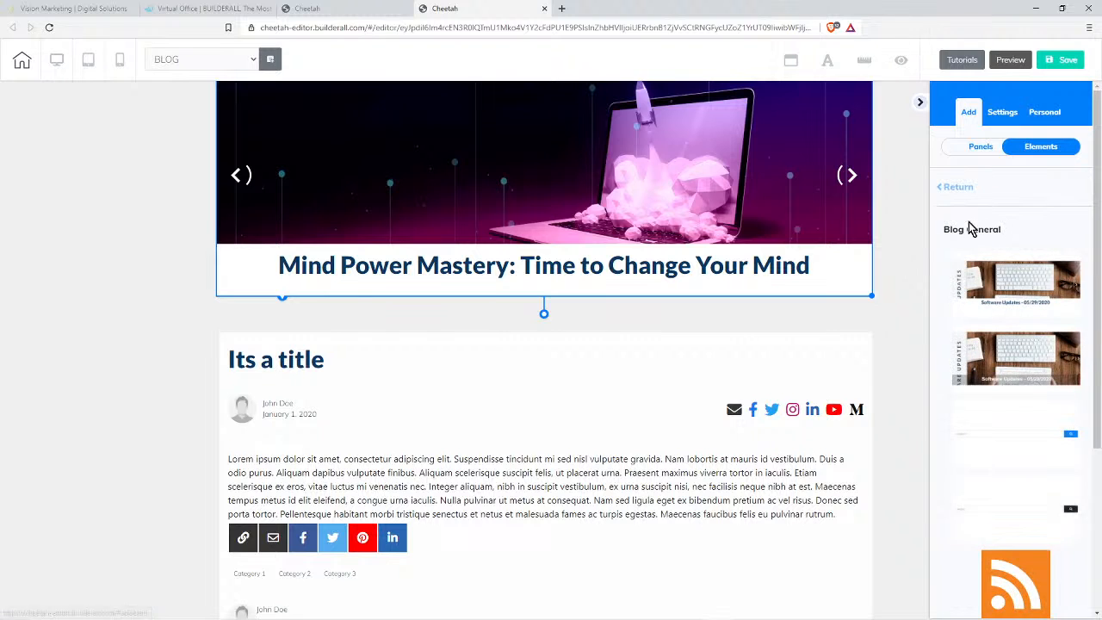
{"action": "left_click", "coordinate": [954, 193]}
{"action": "scroll", "coordinate": [1050, 450], "scroll_direction": "down", "scroll_amount": 2}
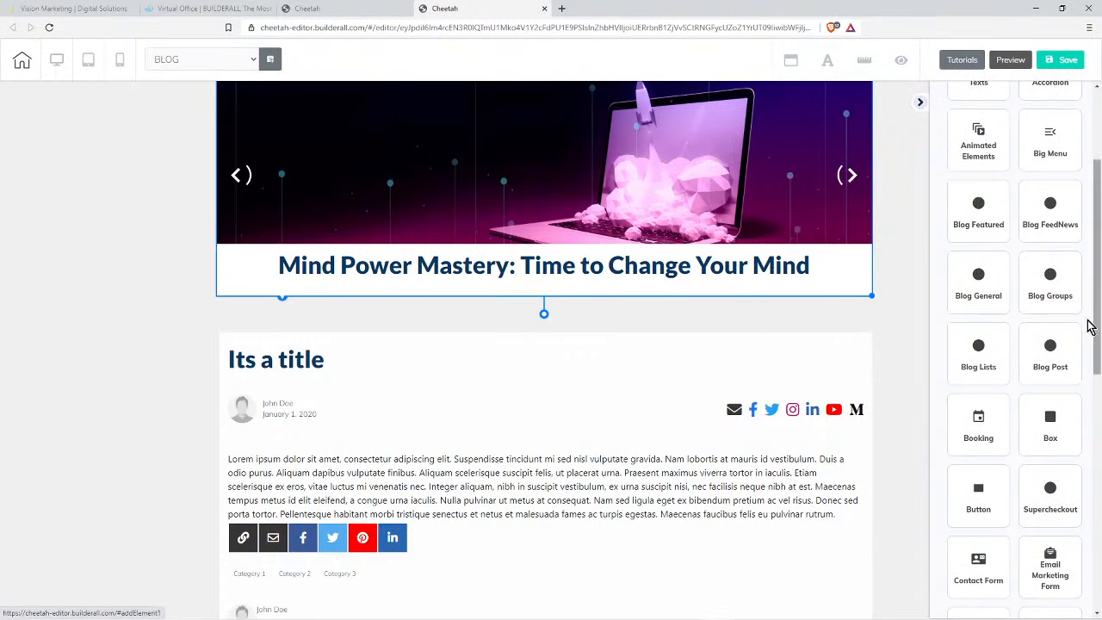
{"action": "left_click", "coordinate": [1050, 279]}
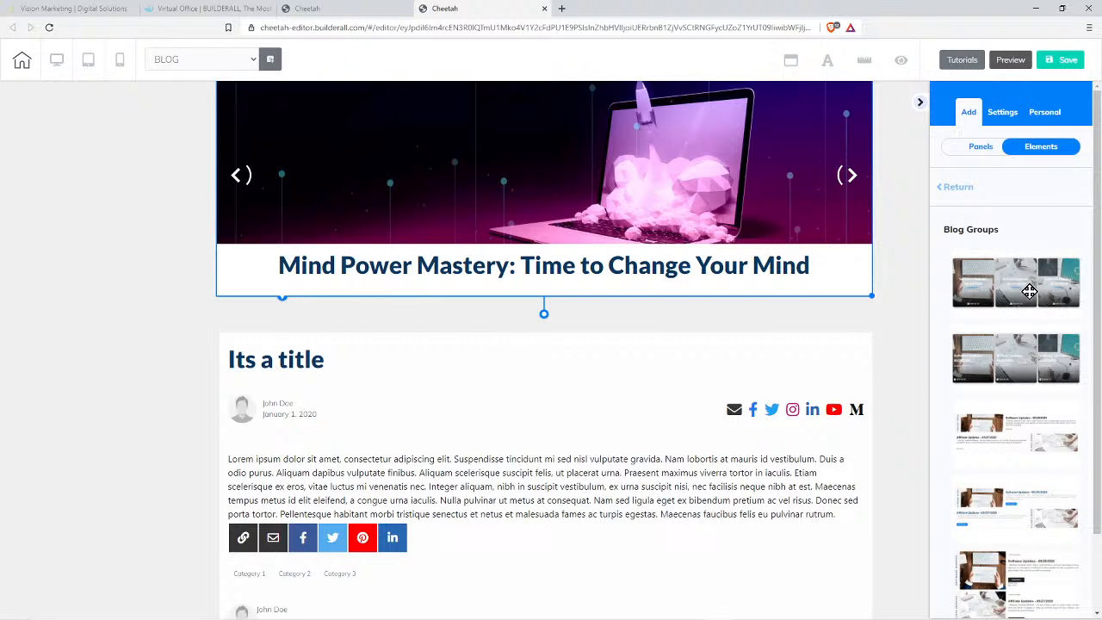
{"action": "scroll", "coordinate": [908, 392], "scroll_direction": "down", "scroll_amount": 1}
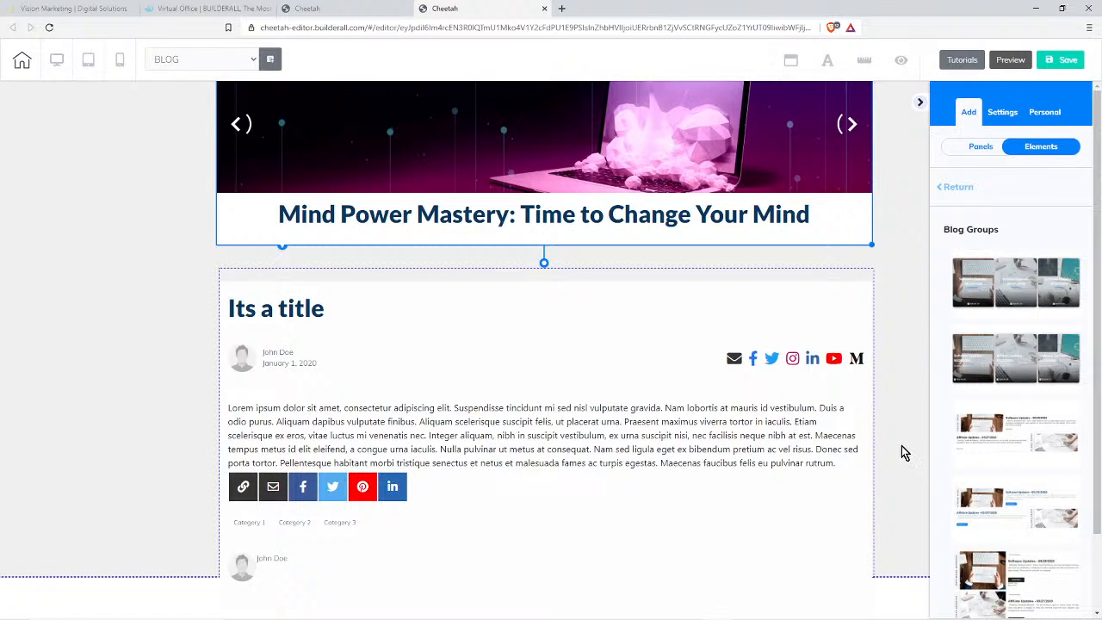
Move the Post element up over the lower part of the slider and add a blank panel below the post's panel
{"action": "left_click", "coordinate": [666, 445]}
{"action": "left_click_drag", "start_coordinate": [610, 450], "coordinate": [612, 367]}
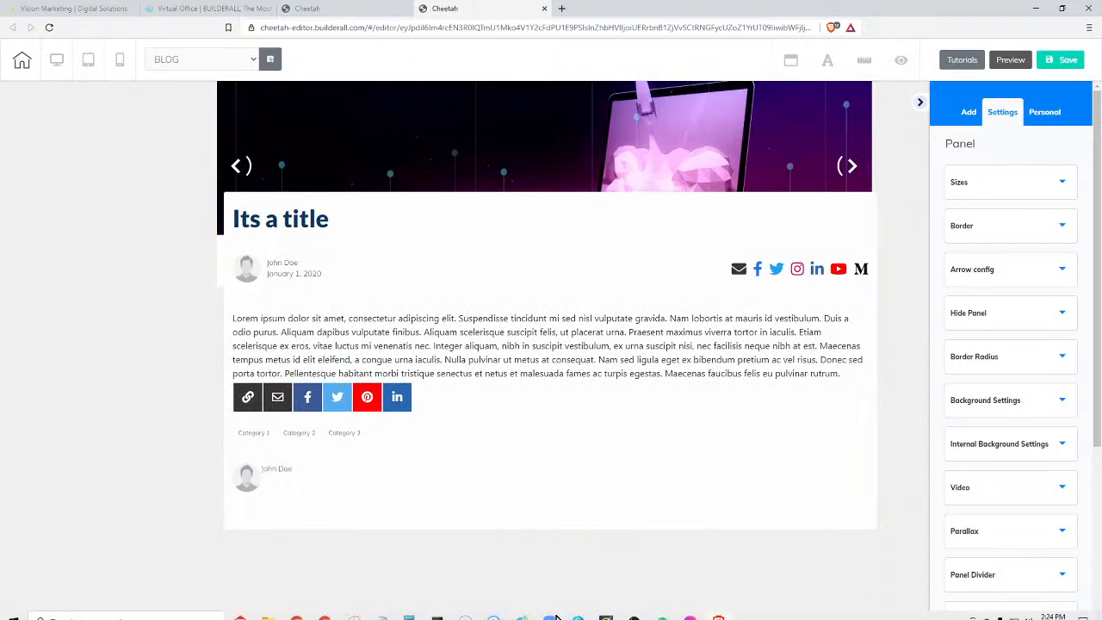
{"action": "left_click", "coordinate": [970, 113]}
{"action": "left_click", "coordinate": [983, 147]}
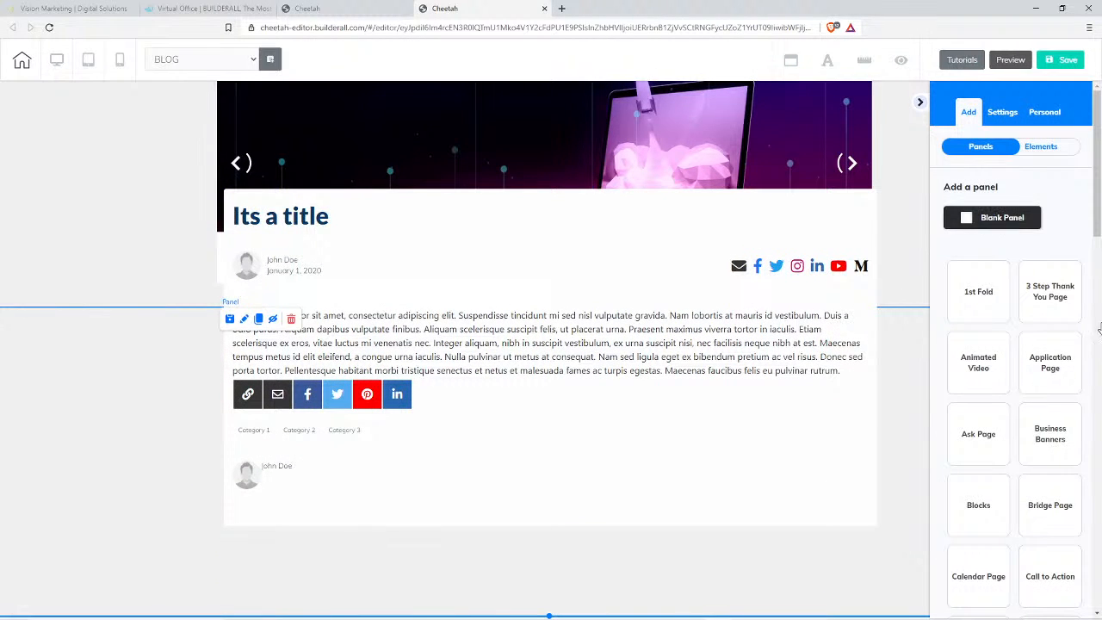
{"action": "left_click", "coordinate": [991, 218]}
{"action": "scroll", "coordinate": [672, 484], "scroll_direction": "down", "scroll_amount": 2}
Delete the default text box from the new blank panel
{"action": "left_click", "coordinate": [699, 428]}
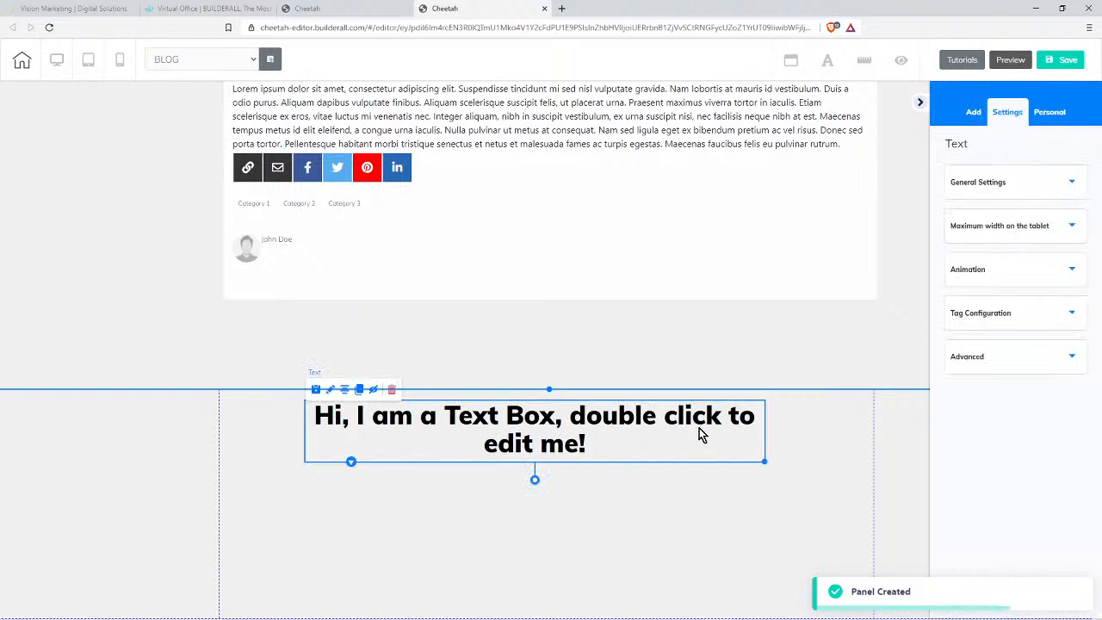
{"action": "left_click", "coordinate": [392, 390]}
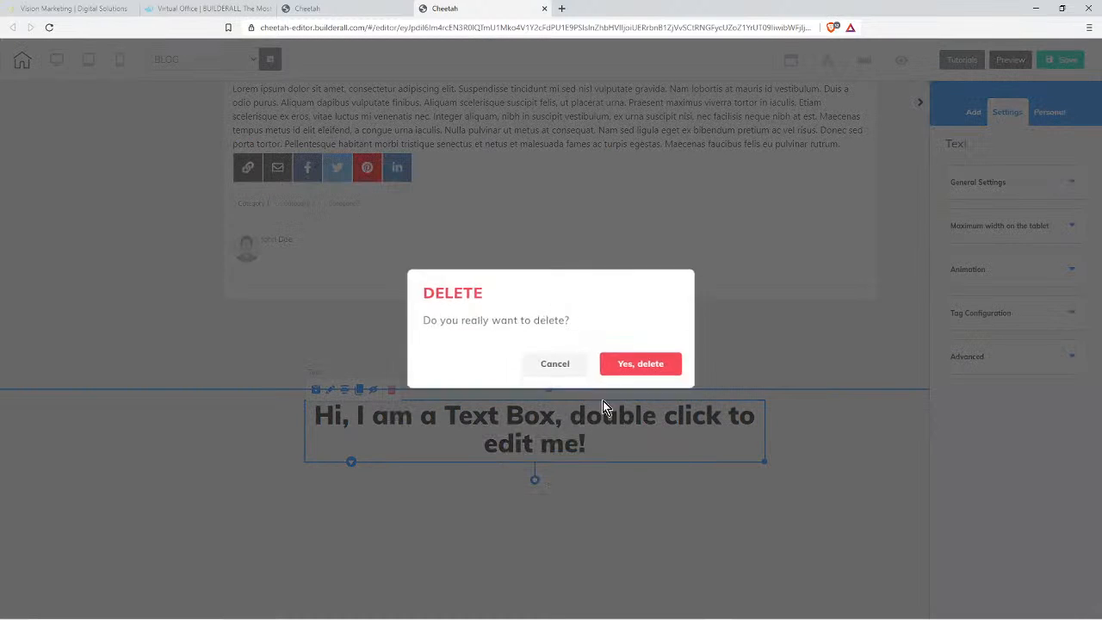
{"action": "left_click", "coordinate": [640, 368]}
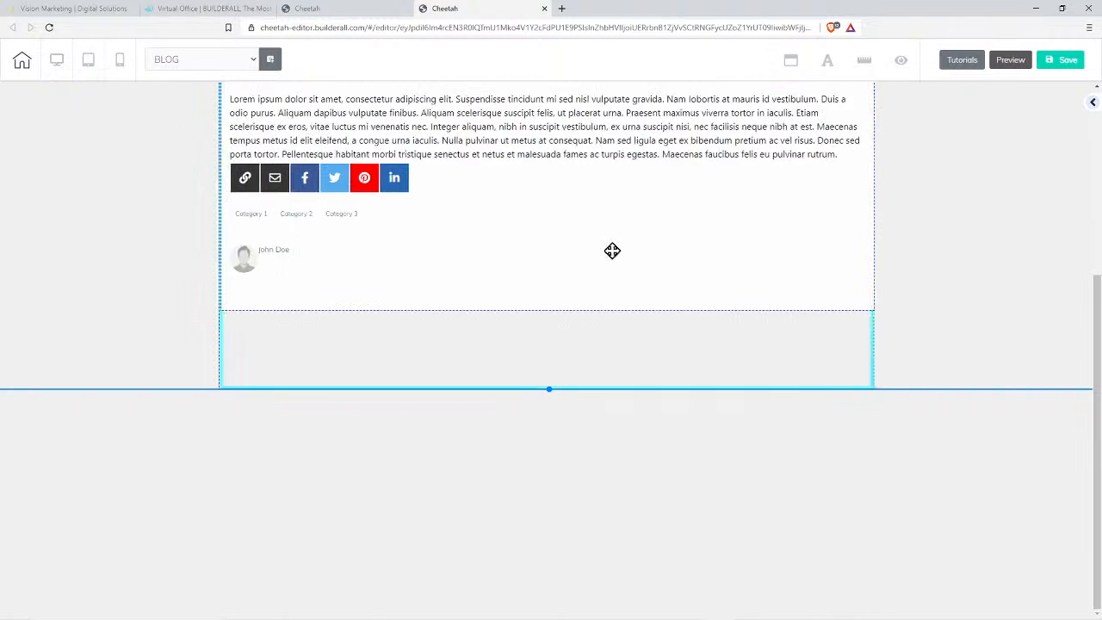
Insert the first blog group layout, with three overlay cards side by side, into the blank panel and align it there
{"action": "left_click", "coordinate": [1092, 101]}
{"action": "scroll", "coordinate": [1014, 310], "scroll_direction": "down", "scroll_amount": 2}
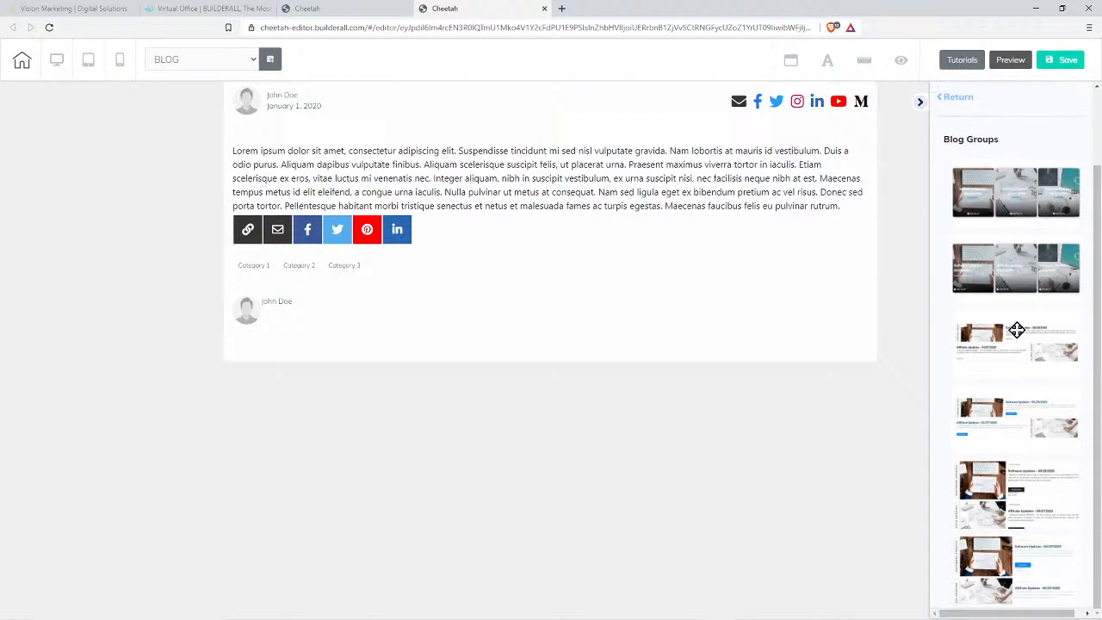
{"action": "scroll", "coordinate": [1062, 273], "scroll_direction": "up", "scroll_amount": 1}
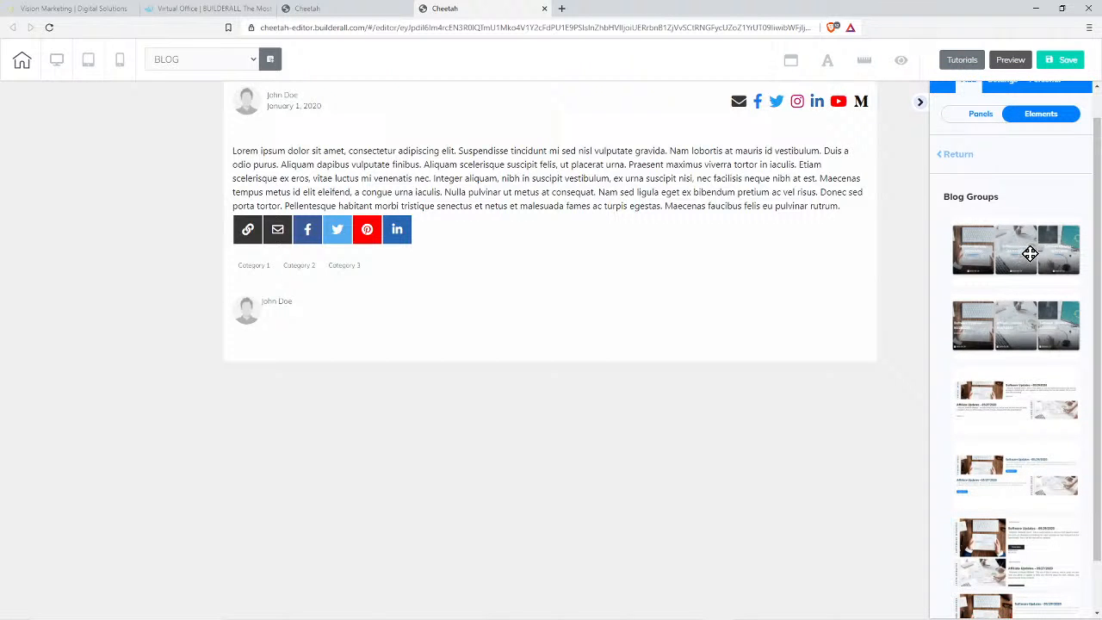
{"action": "left_click_drag", "start_coordinate": [1029, 253], "coordinate": [387, 469]}
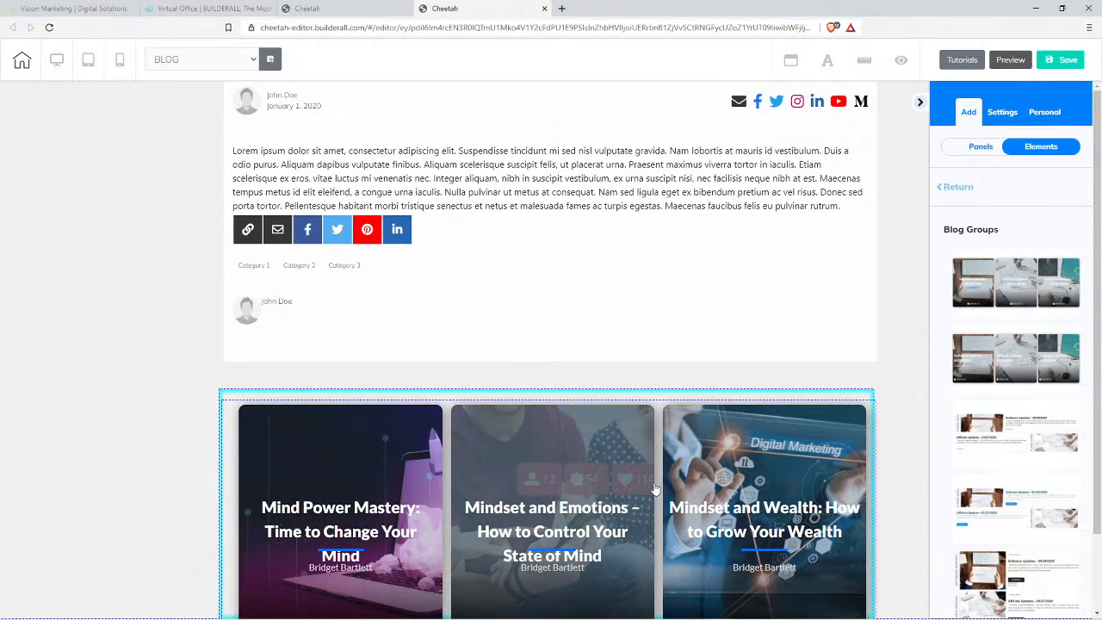
{"action": "scroll", "coordinate": [1065, 458], "scroll_direction": "down", "scroll_amount": 2}
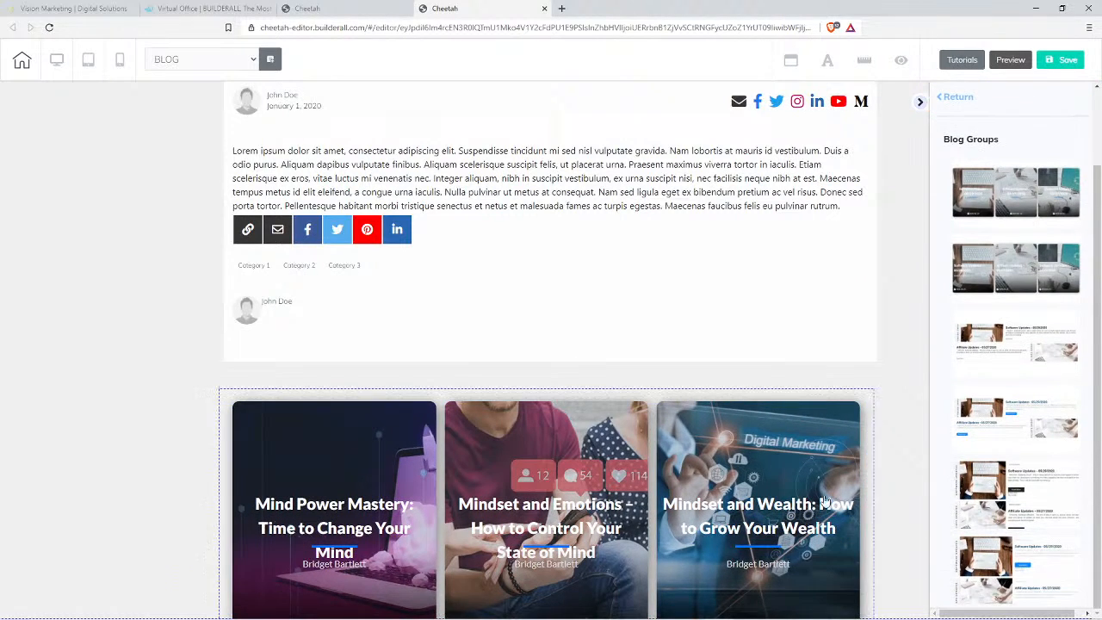
{"action": "scroll", "coordinate": [817, 488], "scroll_direction": "down", "scroll_amount": 1}
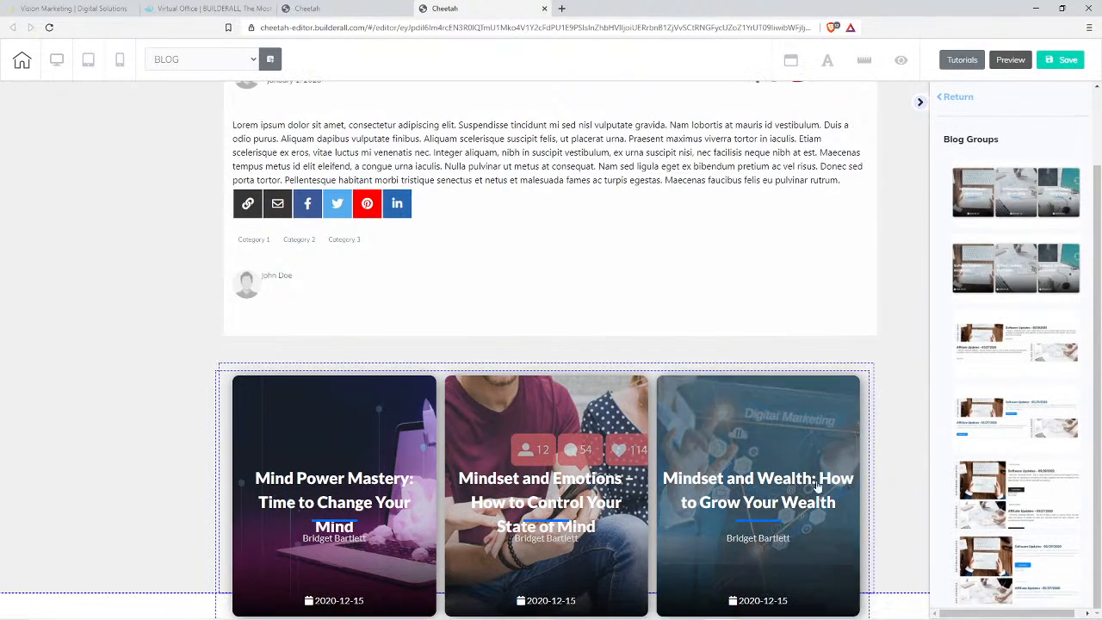
{"action": "left_click", "coordinate": [926, 538]}
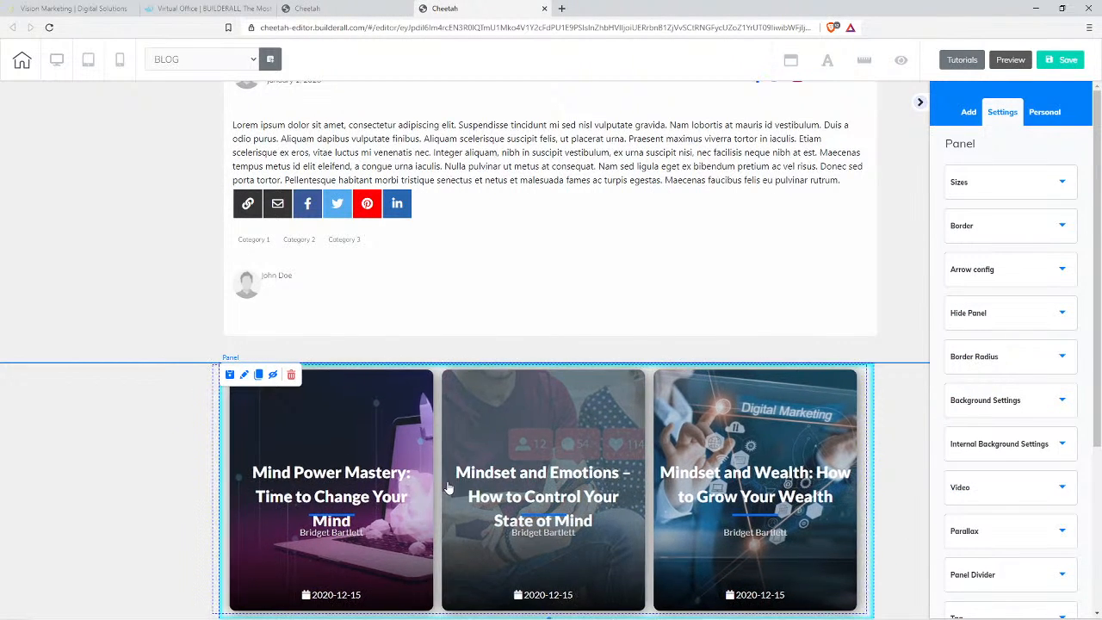
{"action": "left_click_drag", "start_coordinate": [448, 488], "coordinate": [447, 488]}
{"action": "left_click_drag", "start_coordinate": [271, 437], "coordinate": [275, 436]}
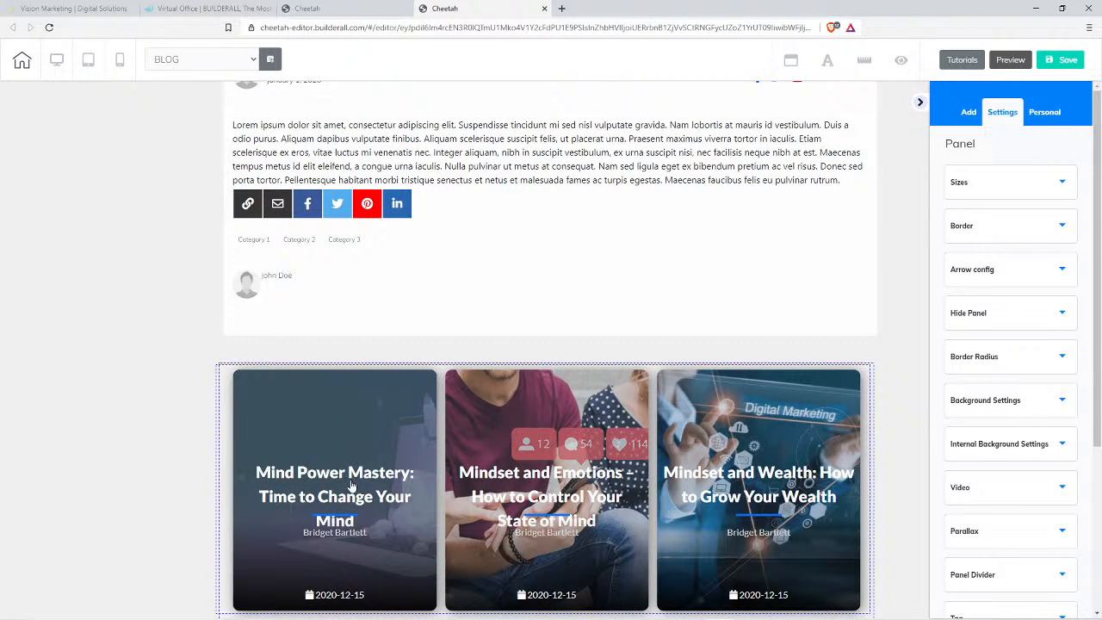
Open the settings of the new posts group and review its theme and date format options
{"action": "left_click", "coordinate": [266, 390]}
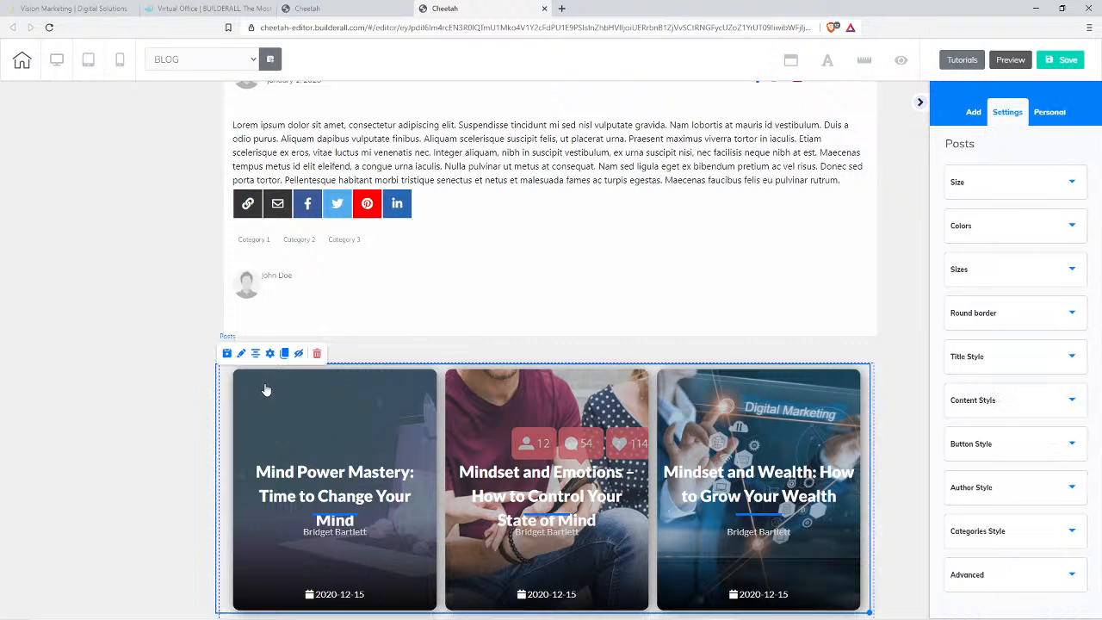
{"action": "left_click", "coordinate": [269, 353]}
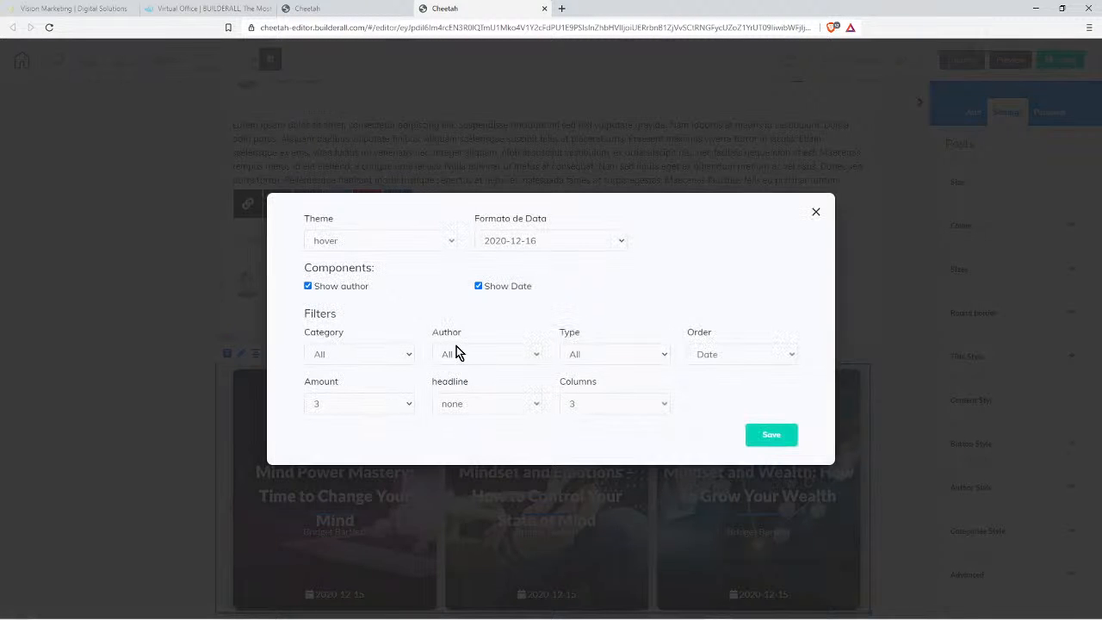
{"action": "left_click", "coordinate": [406, 250]}
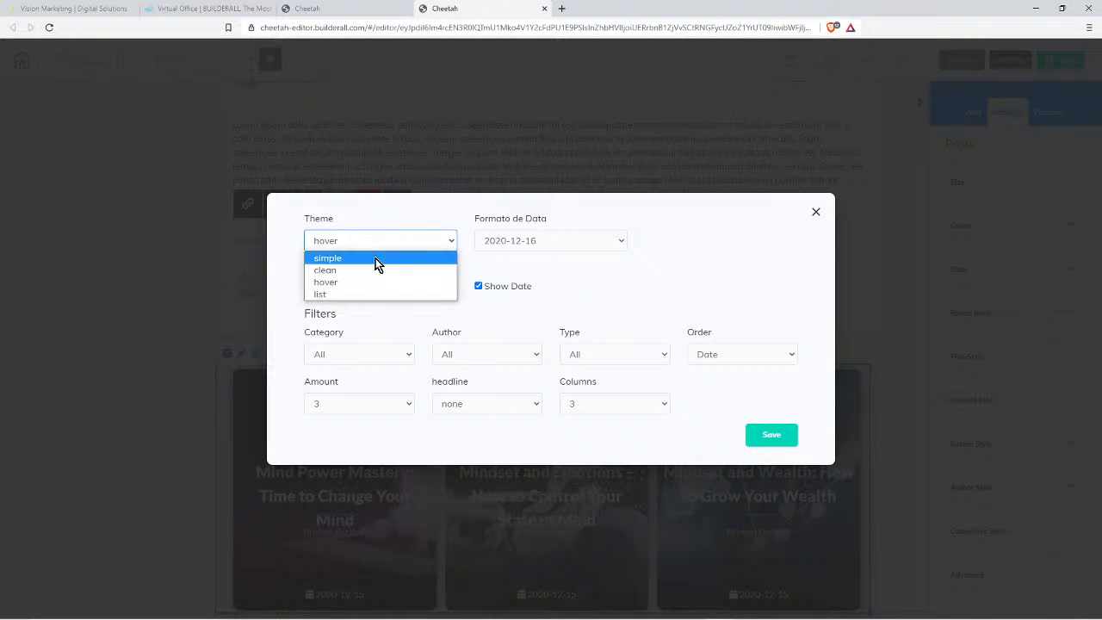
{"action": "left_click", "coordinate": [513, 244]}
{"action": "left_click", "coordinate": [449, 261]}
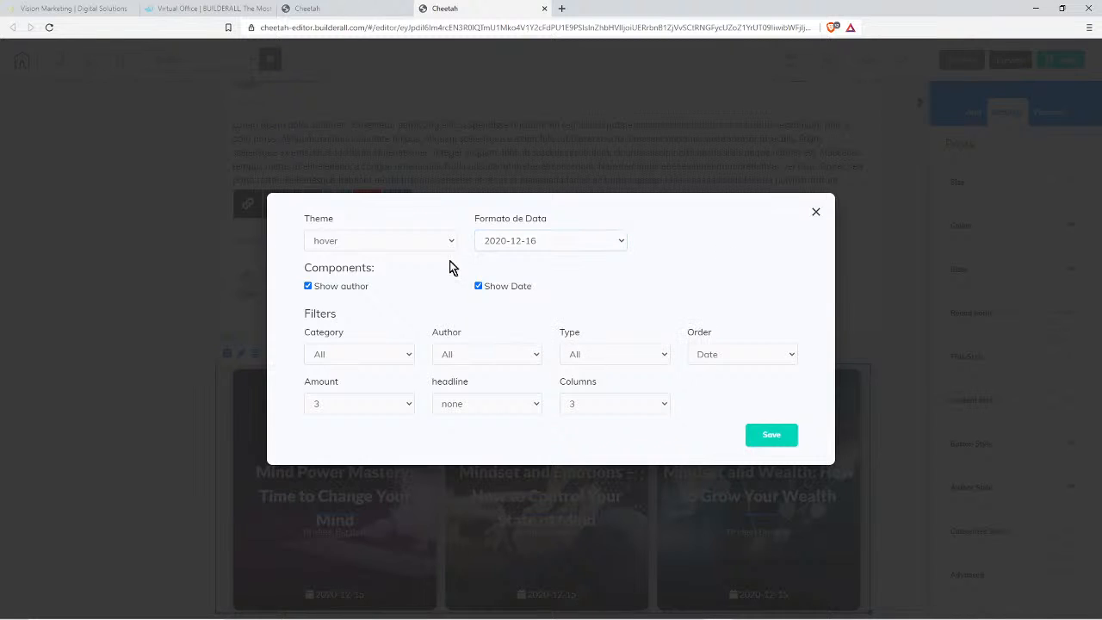
Review the posts group's filters and save with all categories, authors and types, Date order, amount 3, headline none and 3 columns
{"action": "left_click", "coordinate": [332, 361]}
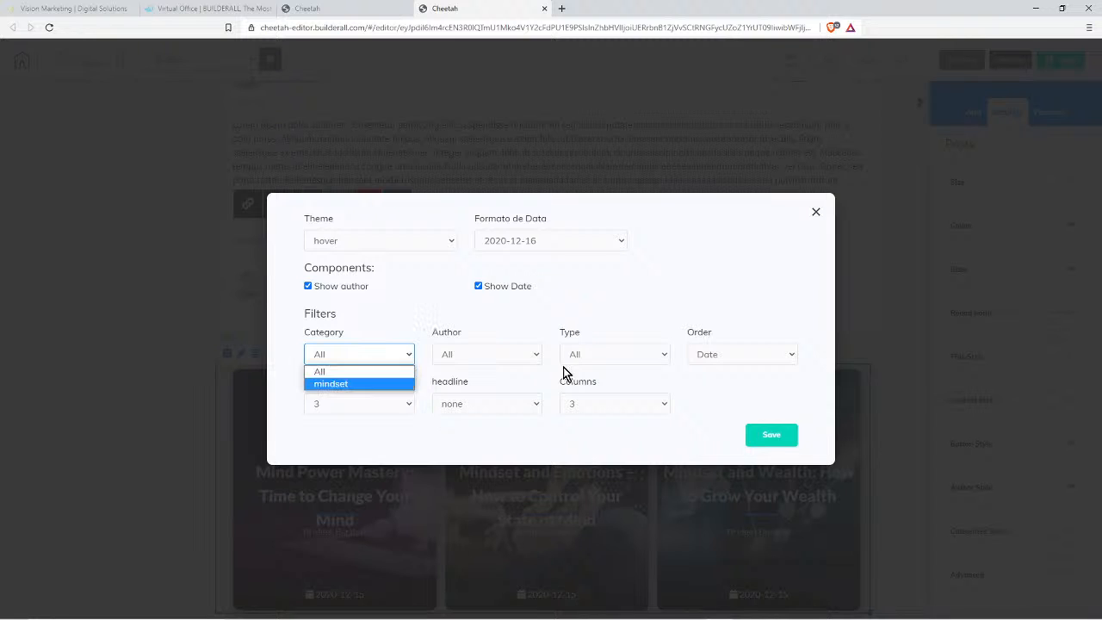
{"action": "left_click", "coordinate": [524, 420]}
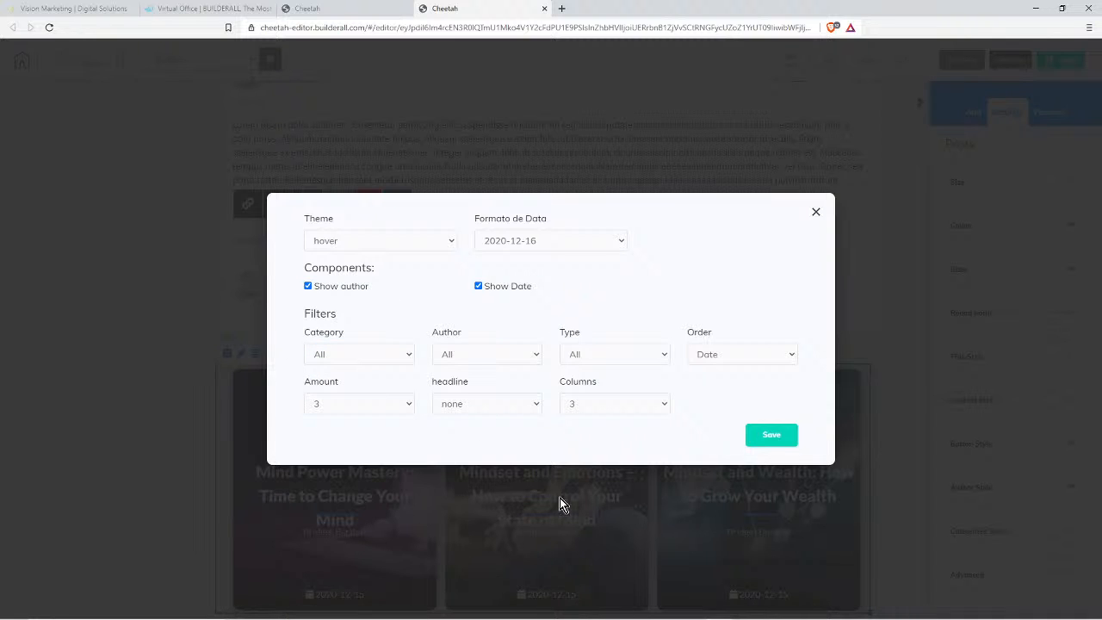
{"action": "left_click", "coordinate": [362, 356]}
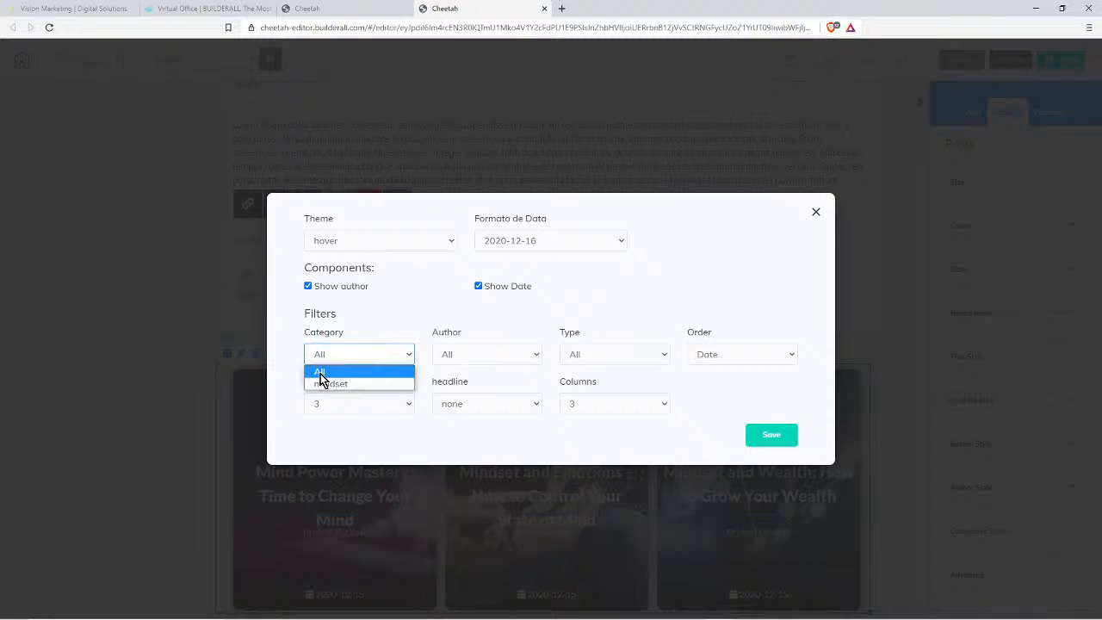
{"action": "left_click", "coordinate": [469, 351]}
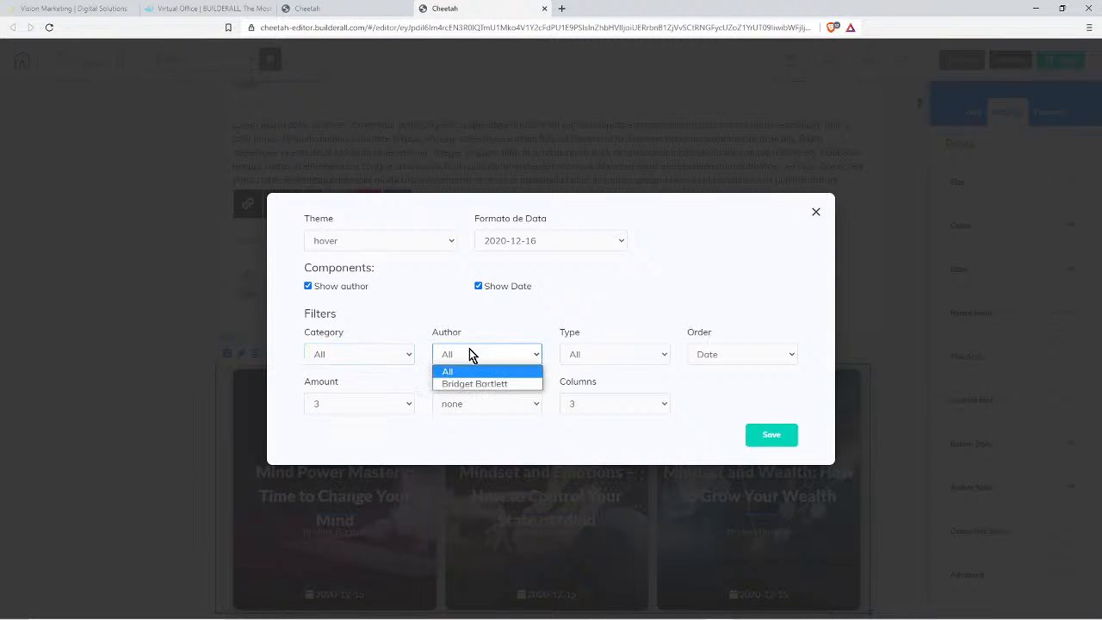
{"action": "left_click", "coordinate": [618, 353]}
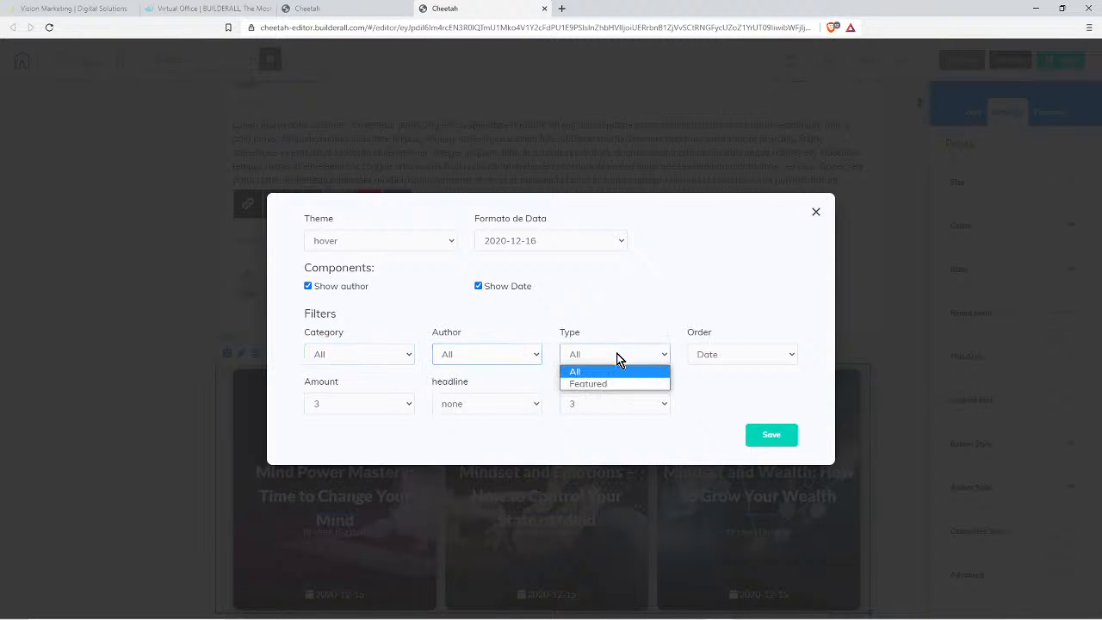
{"action": "left_click", "coordinate": [749, 354]}
{"action": "left_click", "coordinate": [346, 401]}
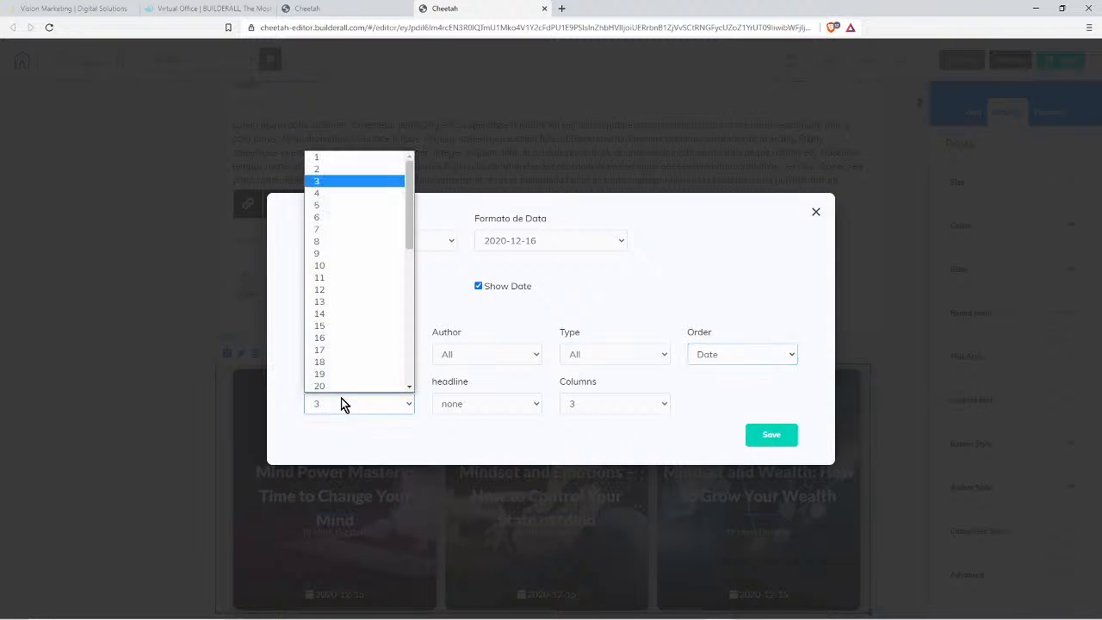
{"action": "left_click", "coordinate": [501, 319]}
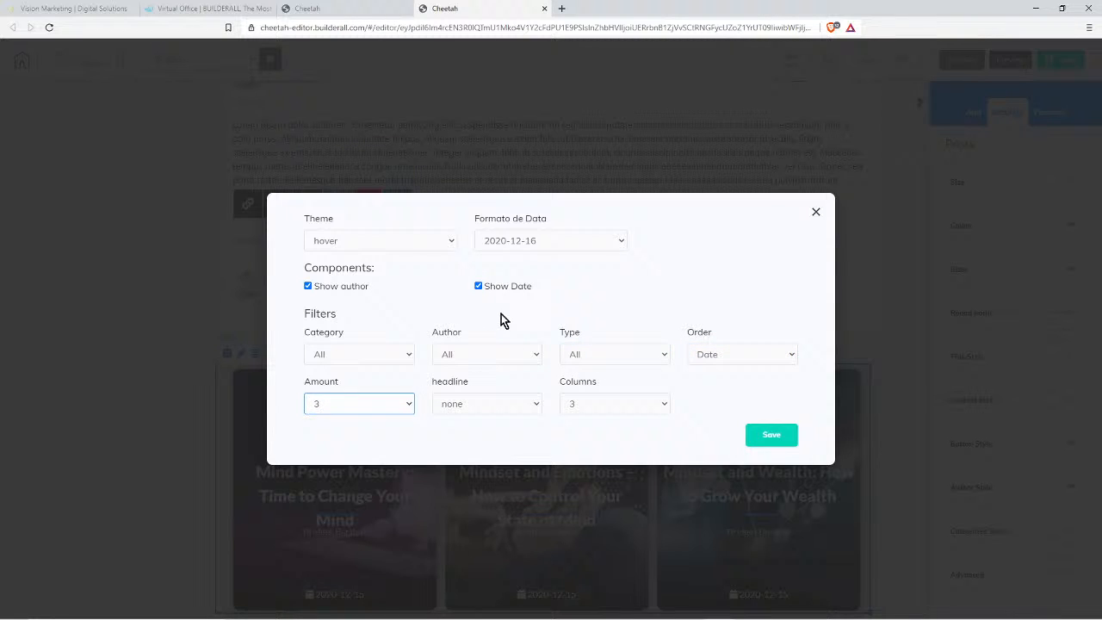
{"action": "left_click", "coordinate": [437, 411]}
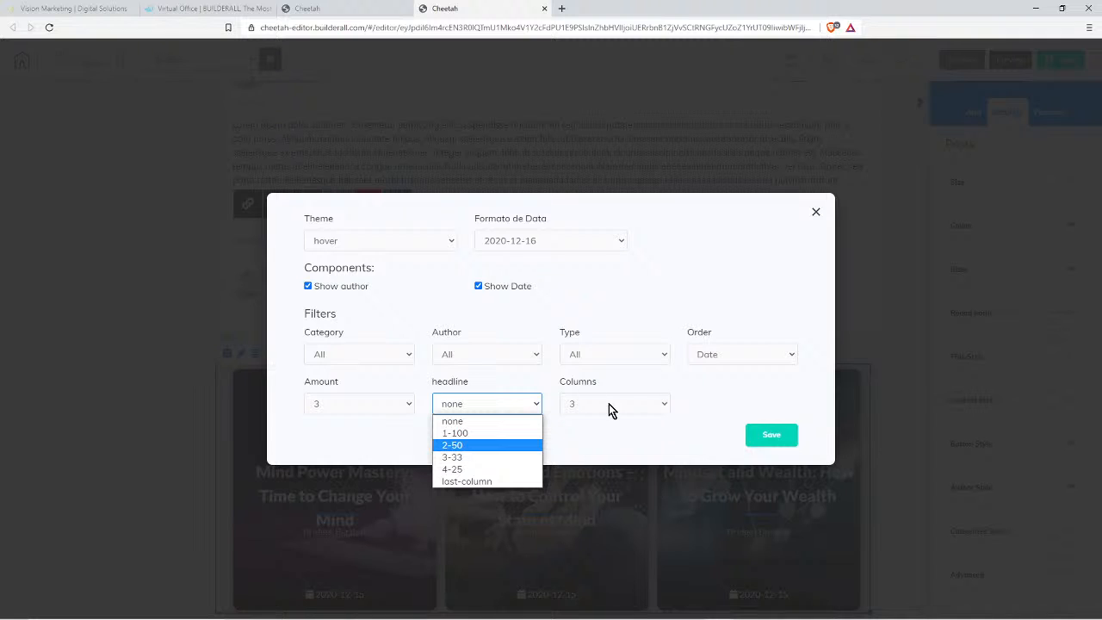
{"action": "left_click", "coordinate": [592, 406]}
{"action": "left_click", "coordinate": [753, 435]}
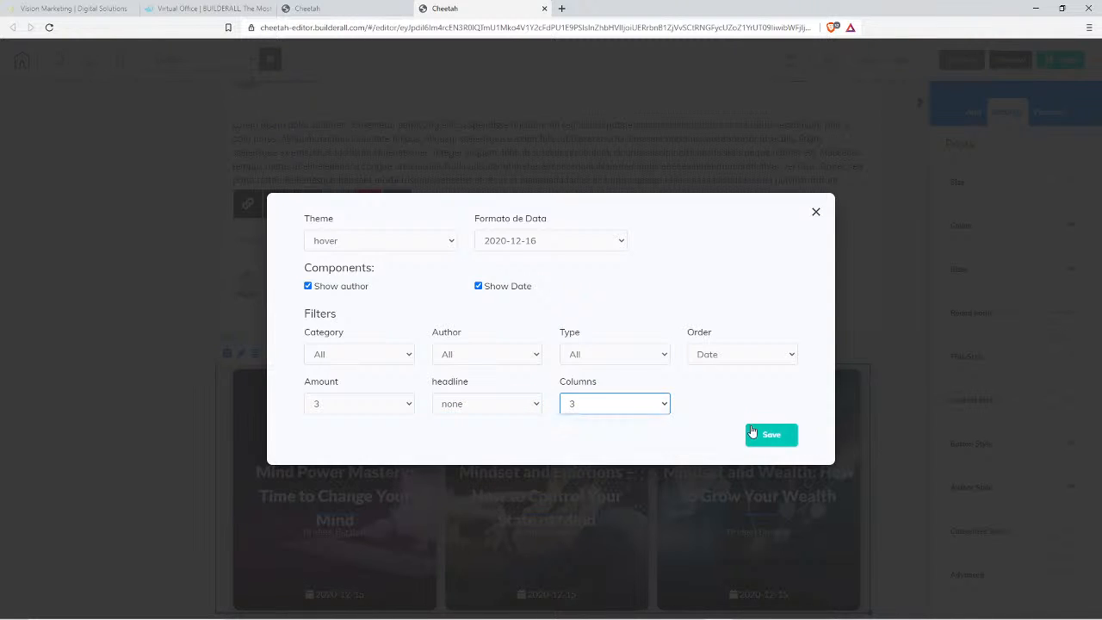
{"action": "left_click", "coordinate": [757, 435]}
Save and publish the site, and exit the page editor to the site's page overview with changes saved
{"action": "left_click", "coordinate": [1065, 59]}
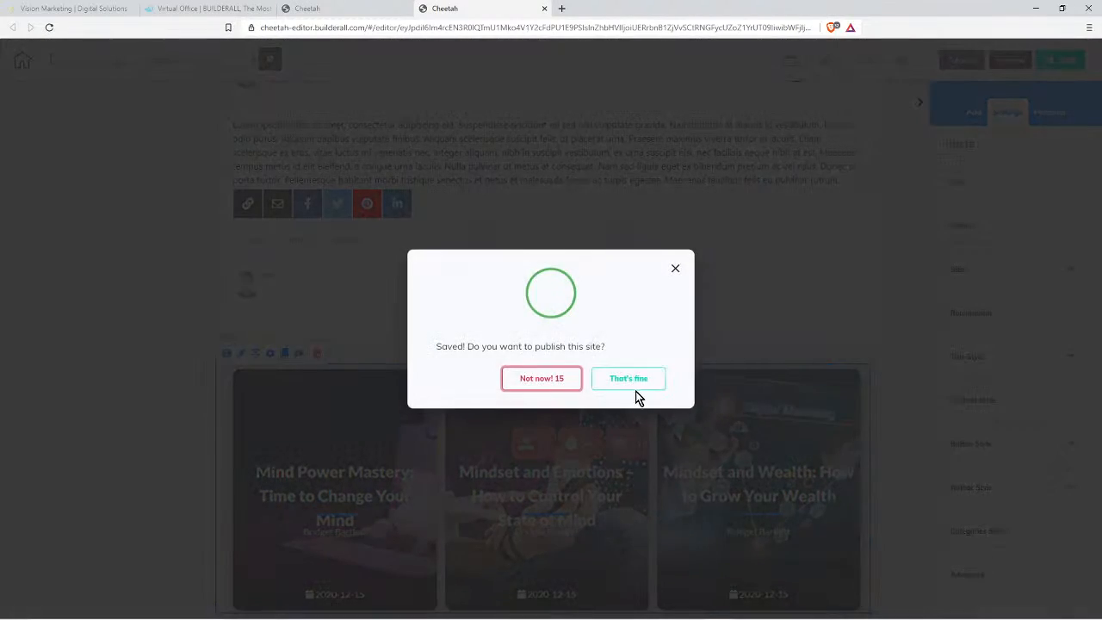
{"action": "left_click", "coordinate": [629, 379]}
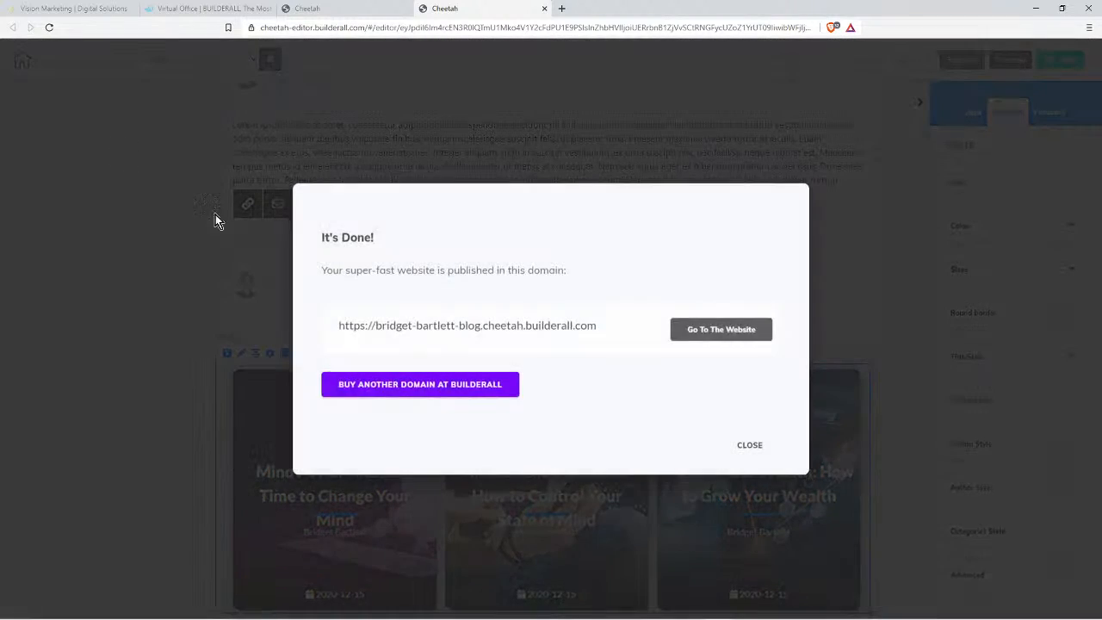
{"action": "left_click", "coordinate": [750, 444]}
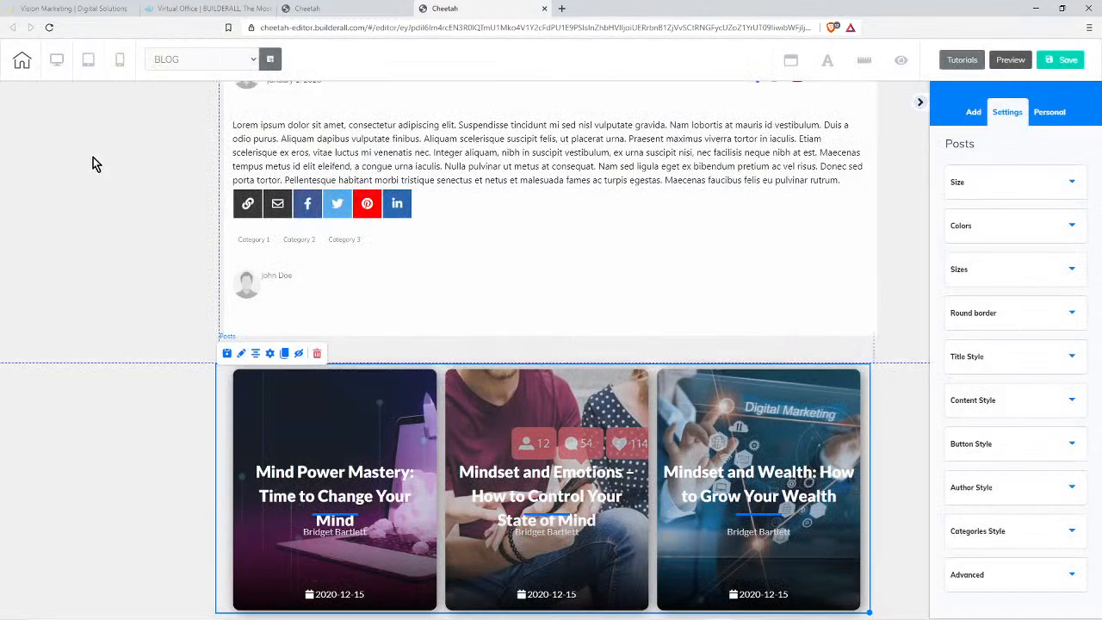
{"action": "left_click", "coordinate": [22, 62]}
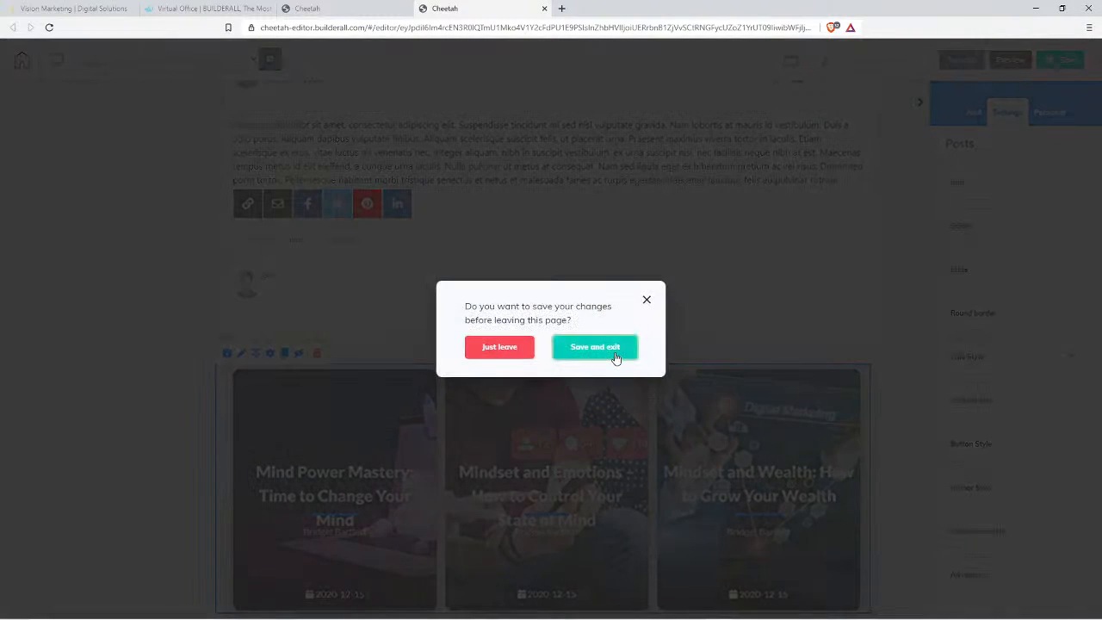
{"action": "left_click", "coordinate": [615, 347]}
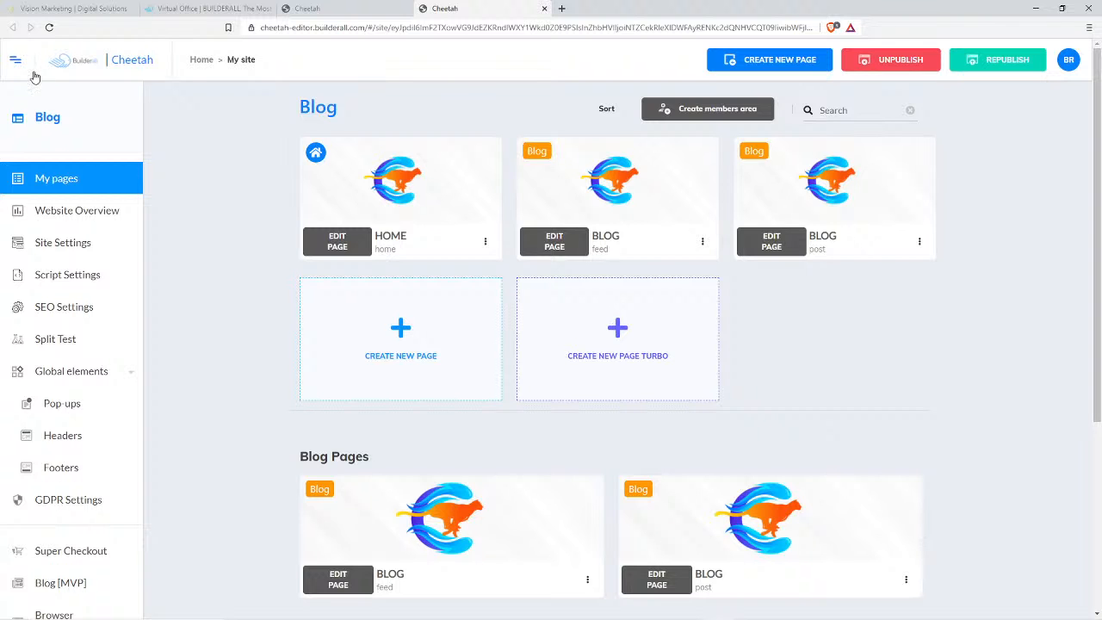
Switch to the Vision Marketing site, reload its feed-news page, dismiss the pop-up and examine the page's header, ads and post layout
{"action": "left_click", "coordinate": [49, 9]}
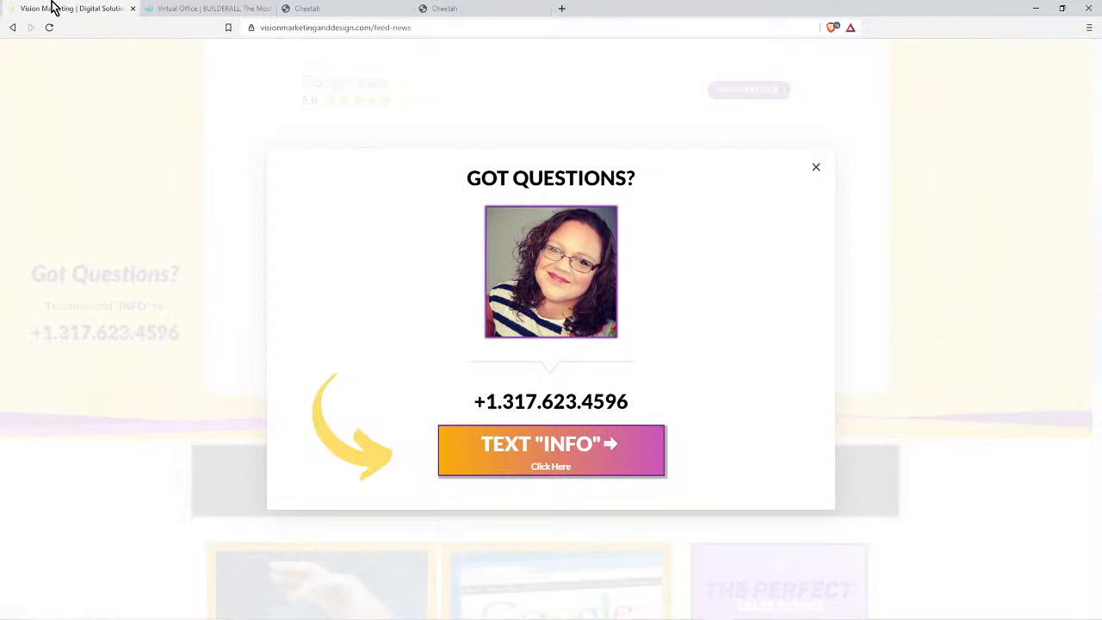
{"action": "left_click", "coordinate": [816, 167]}
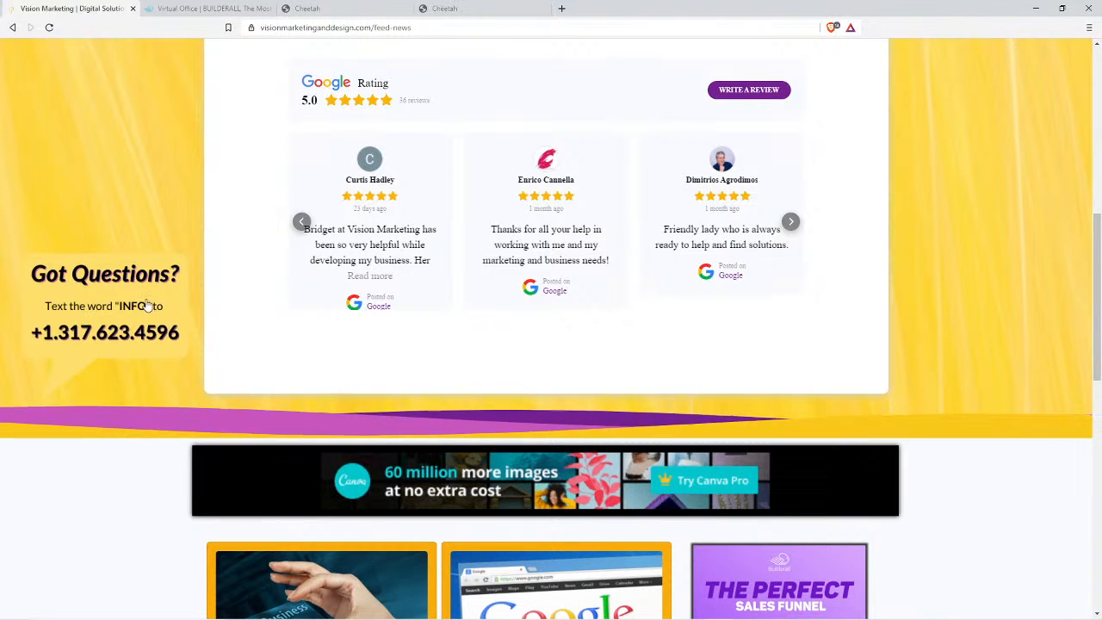
{"action": "left_click", "coordinate": [49, 28]}
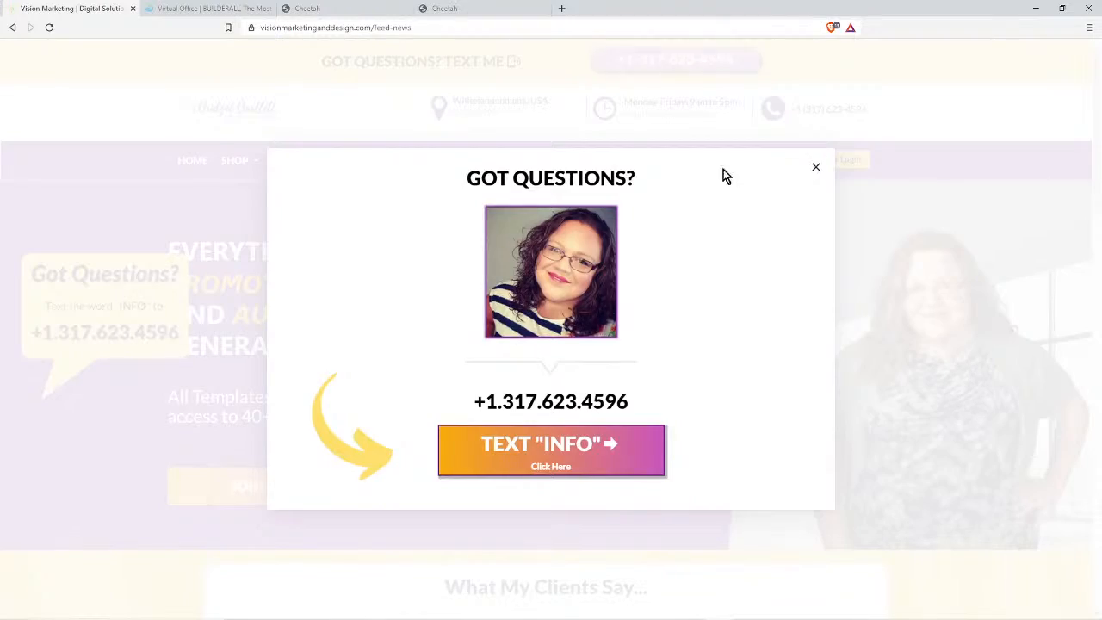
{"action": "left_click", "coordinate": [816, 167]}
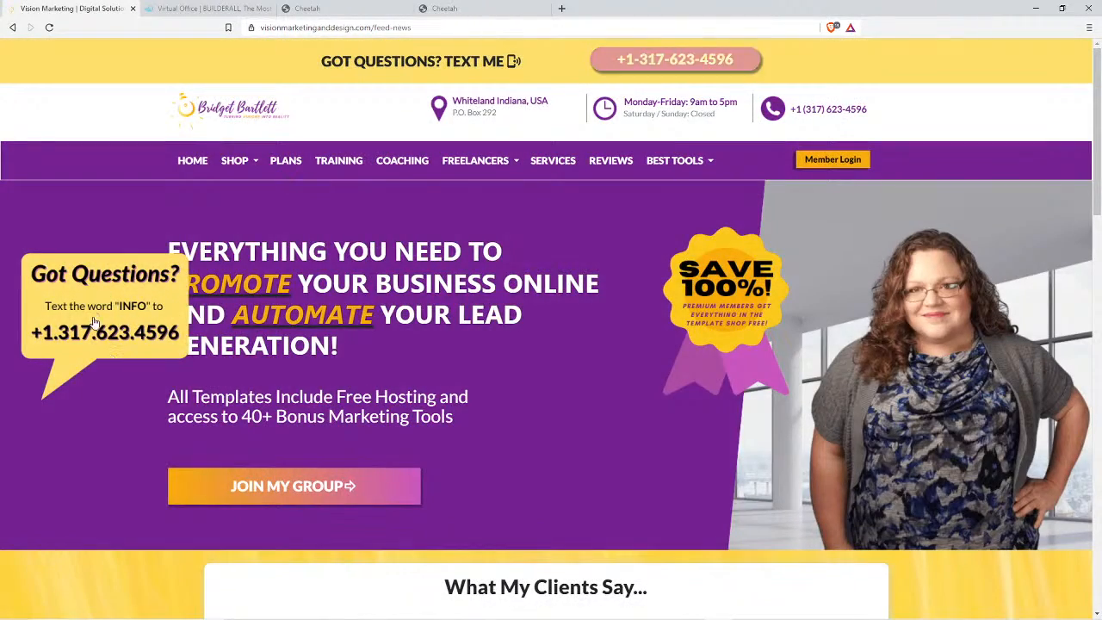
{"action": "scroll", "coordinate": [22, 361], "scroll_direction": "down", "scroll_amount": 3}
{"action": "scroll", "coordinate": [41, 312], "scroll_direction": "up", "scroll_amount": 2}
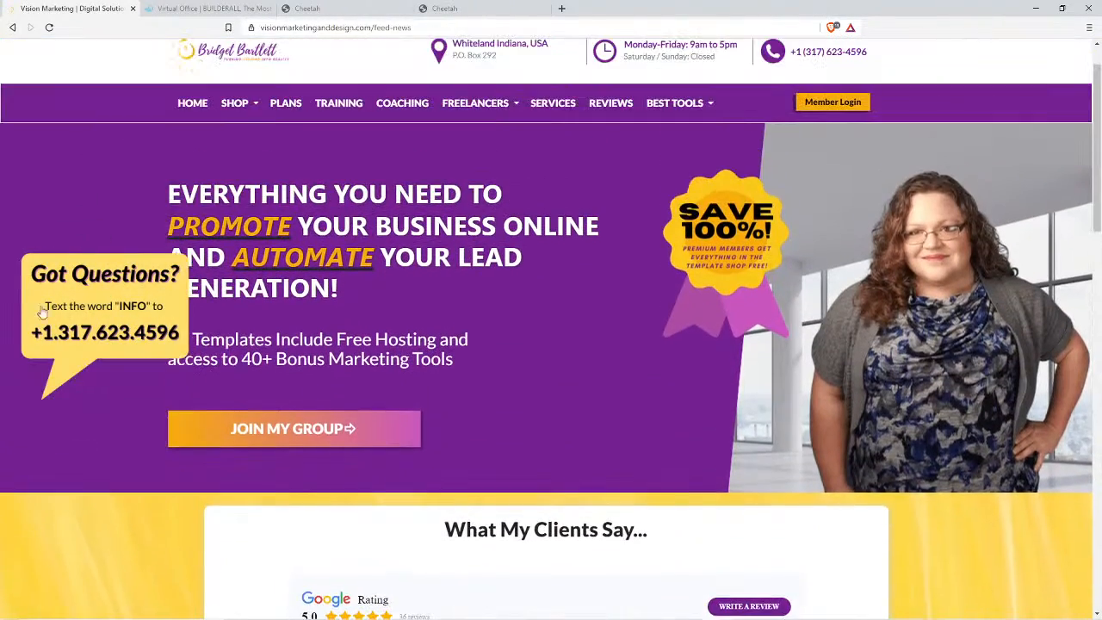
{"action": "scroll", "coordinate": [112, 337], "scroll_direction": "down", "scroll_amount": 6}
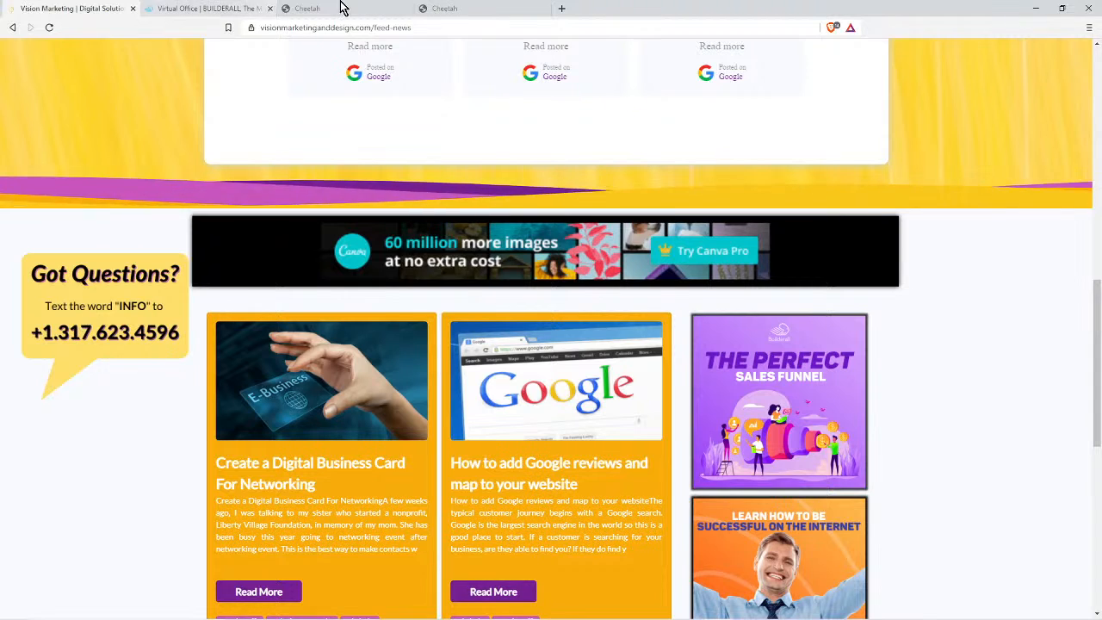
Return to the Cheetah site's page overview, republish the site and open the live BLOG feed page
{"action": "left_click", "coordinate": [494, 8]}
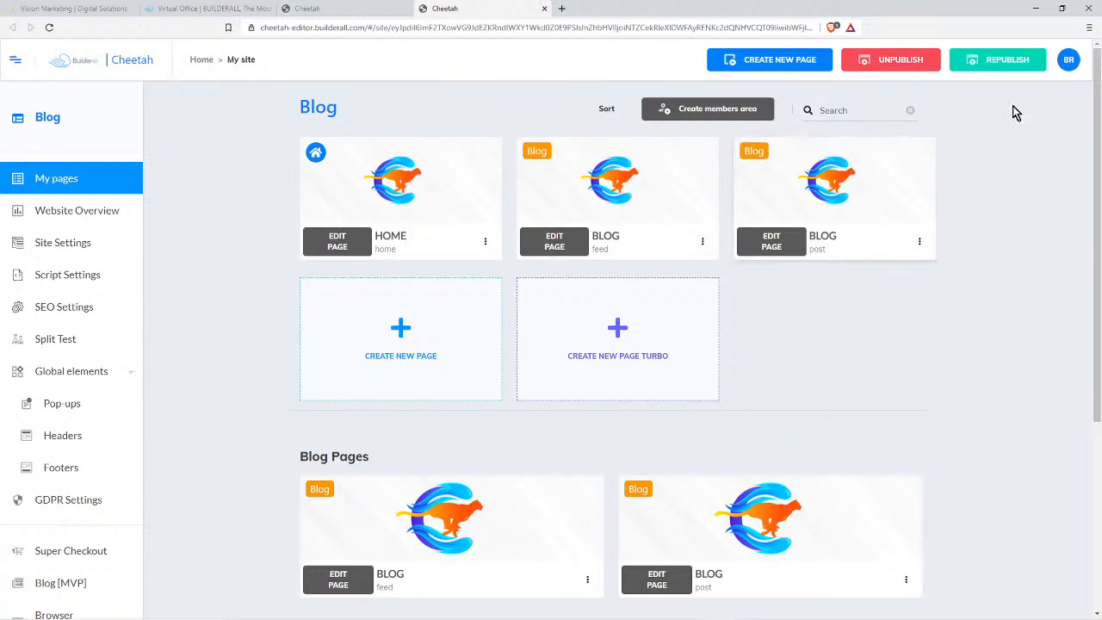
{"action": "left_click", "coordinate": [1017, 66]}
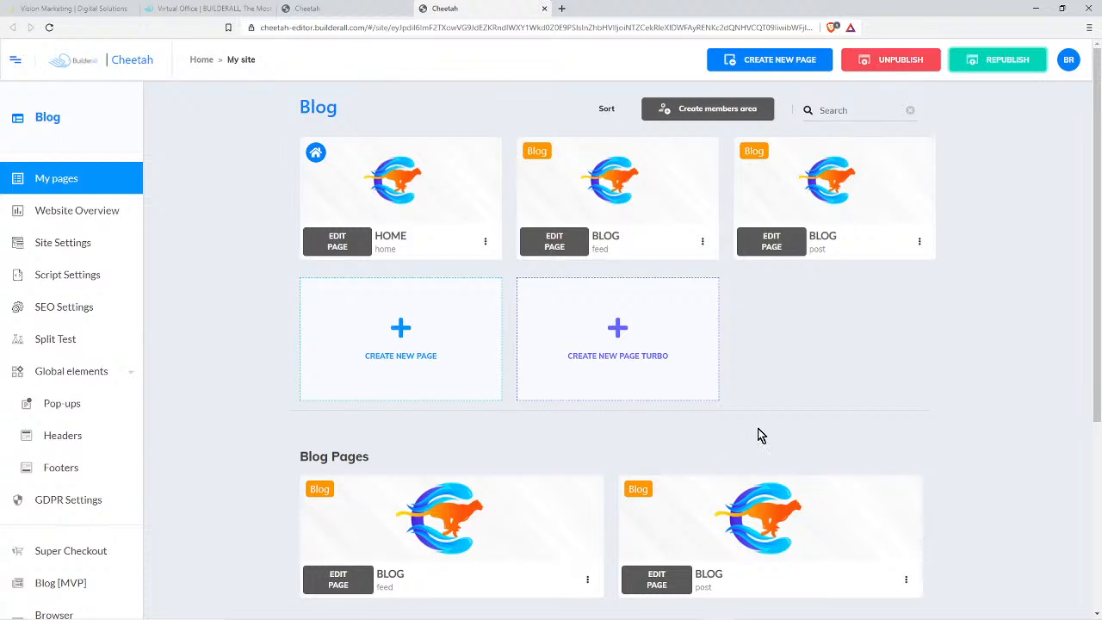
{"action": "left_click", "coordinate": [702, 243]}
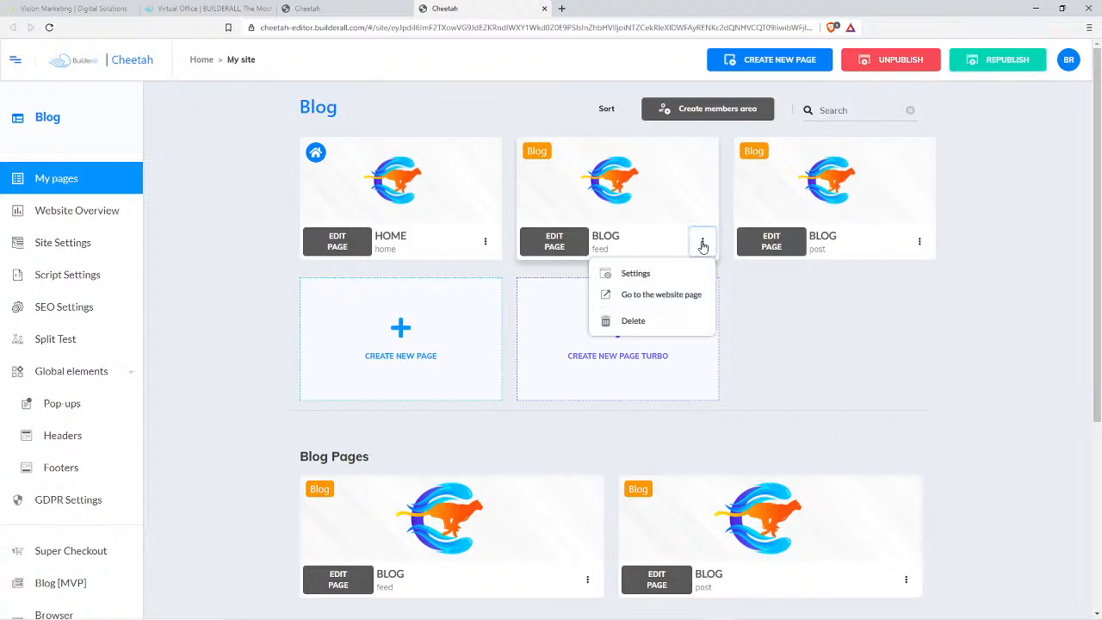
{"action": "left_click", "coordinate": [674, 297]}
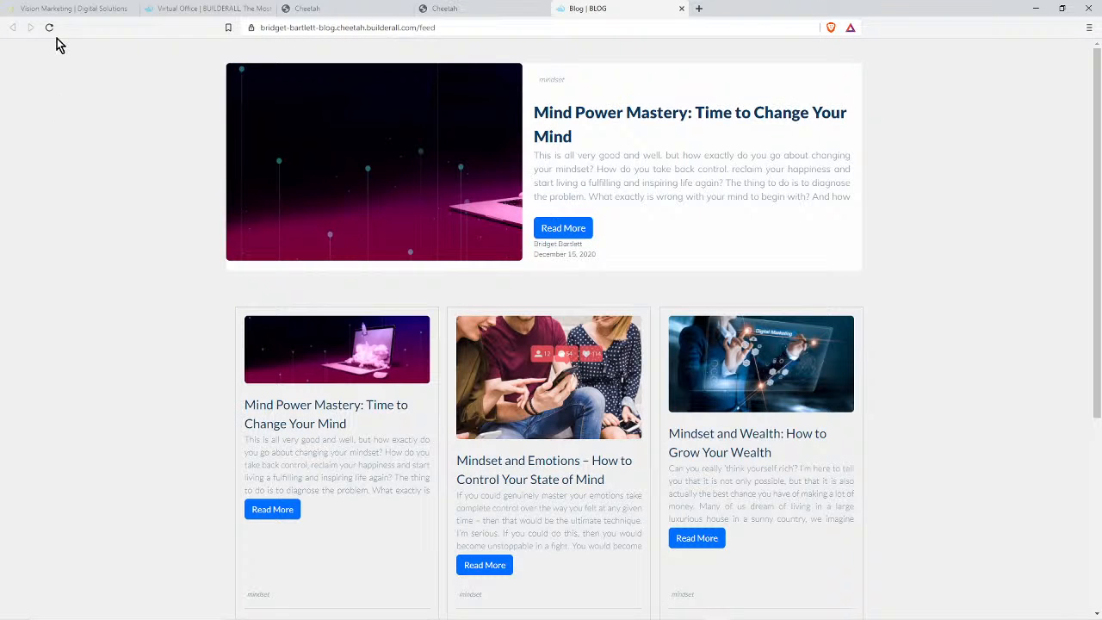
Look over the live feed page's featured post and three-column post group, and open the Mind Power Mastery post
{"action": "scroll", "coordinate": [350, 327], "scroll_direction": "down", "scroll_amount": 1}
{"action": "scroll", "coordinate": [1062, 270], "scroll_direction": "down", "scroll_amount": 3}
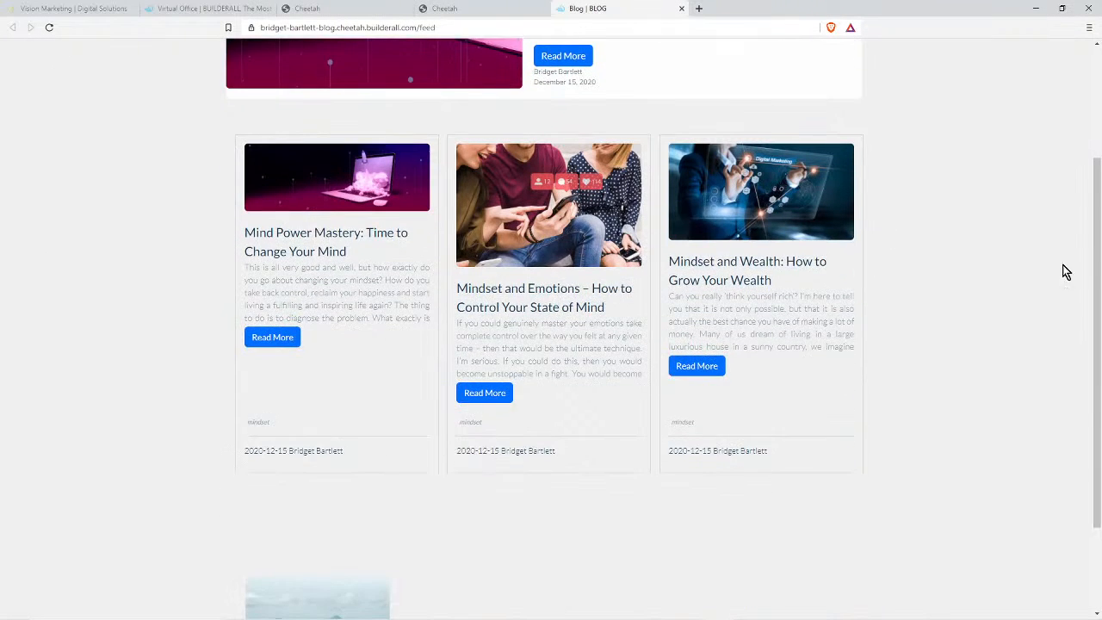
{"action": "scroll", "coordinate": [259, 267], "scroll_direction": "up", "scroll_amount": 4}
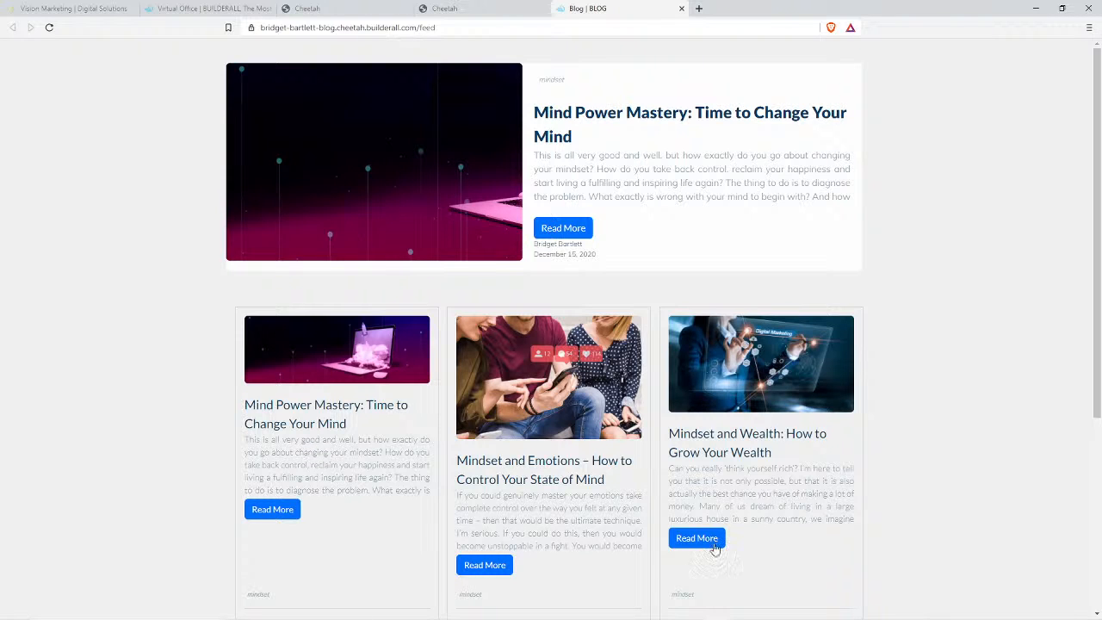
{"action": "left_click", "coordinate": [272, 509]}
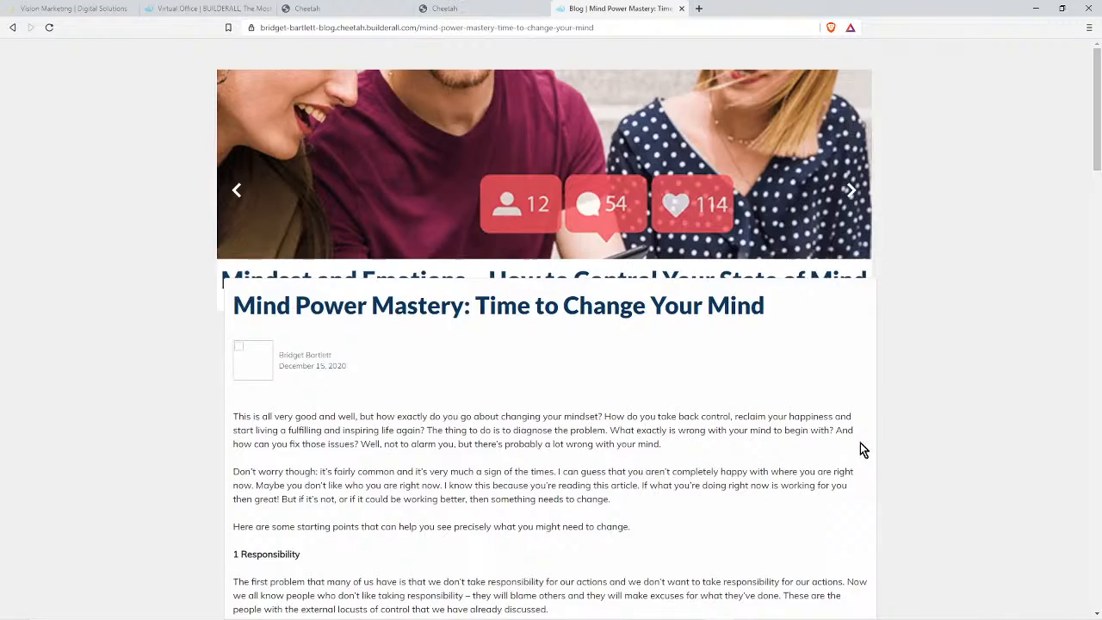
Examine the live post page's slider, article, share buttons, author block and related posts, and close the live site
{"action": "scroll", "coordinate": [904, 423], "scroll_direction": "down", "scroll_amount": 4}
{"action": "scroll", "coordinate": [886, 418], "scroll_direction": "up", "scroll_amount": 4}
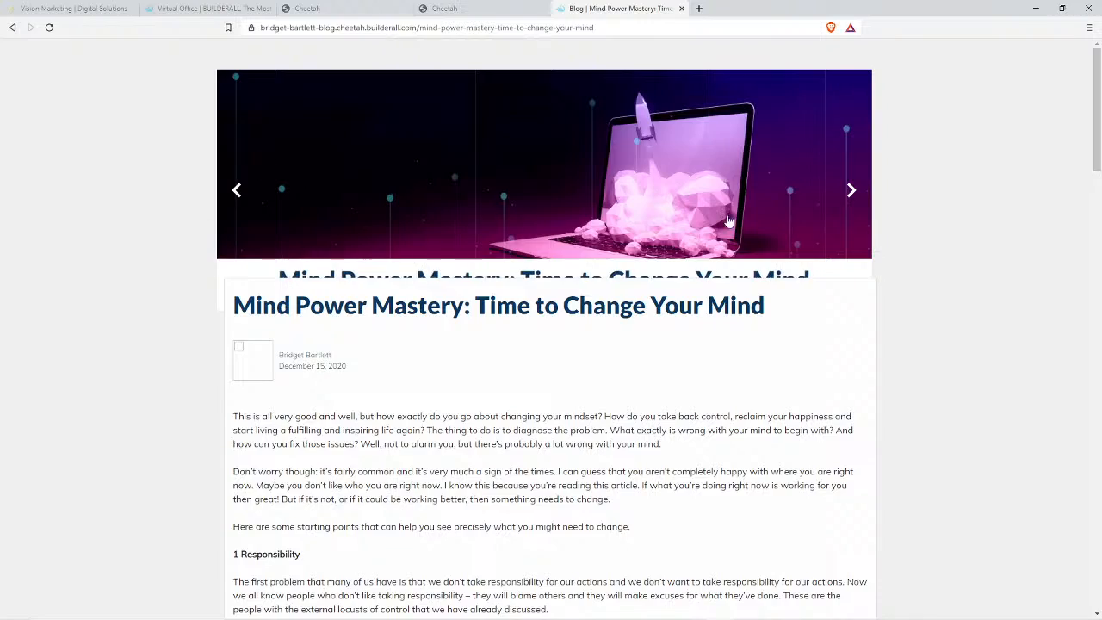
{"action": "scroll", "coordinate": [842, 418], "scroll_direction": "down", "scroll_amount": 2}
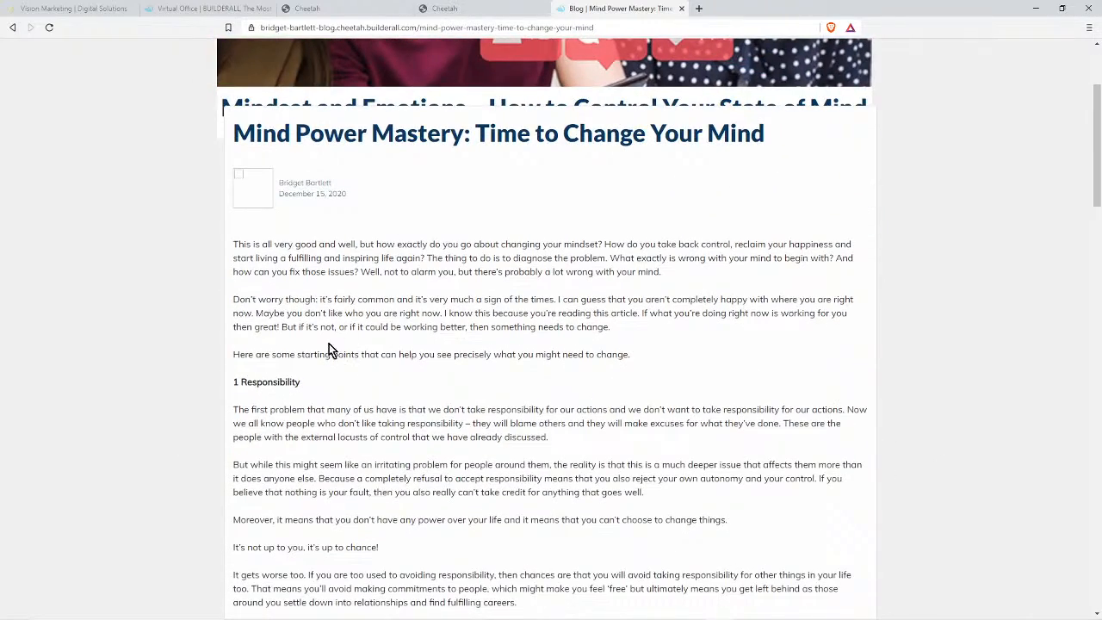
{"action": "scroll", "coordinate": [312, 436], "scroll_direction": "down", "scroll_amount": 20}
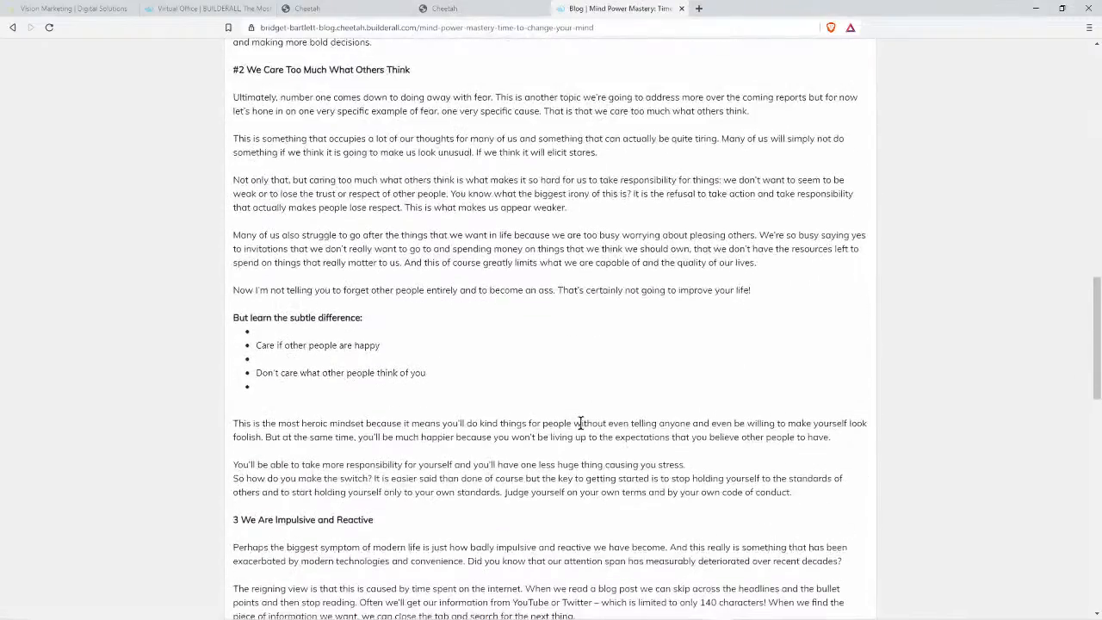
{"action": "scroll", "coordinate": [591, 392], "scroll_direction": "down", "scroll_amount": 4}
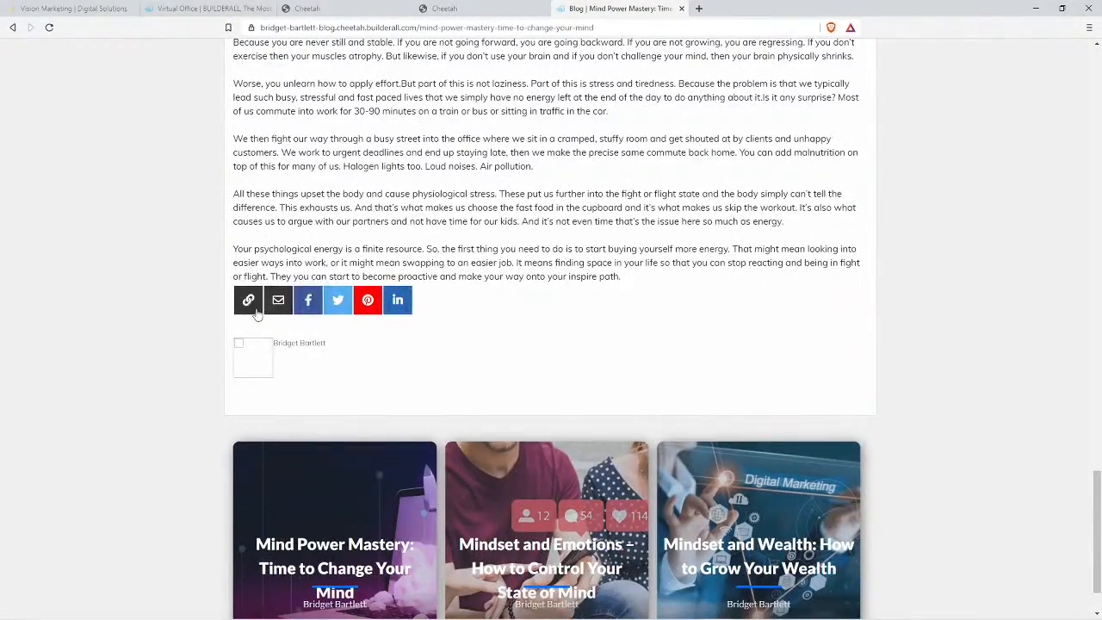
{"action": "scroll", "coordinate": [653, 344], "scroll_direction": "down", "scroll_amount": 1}
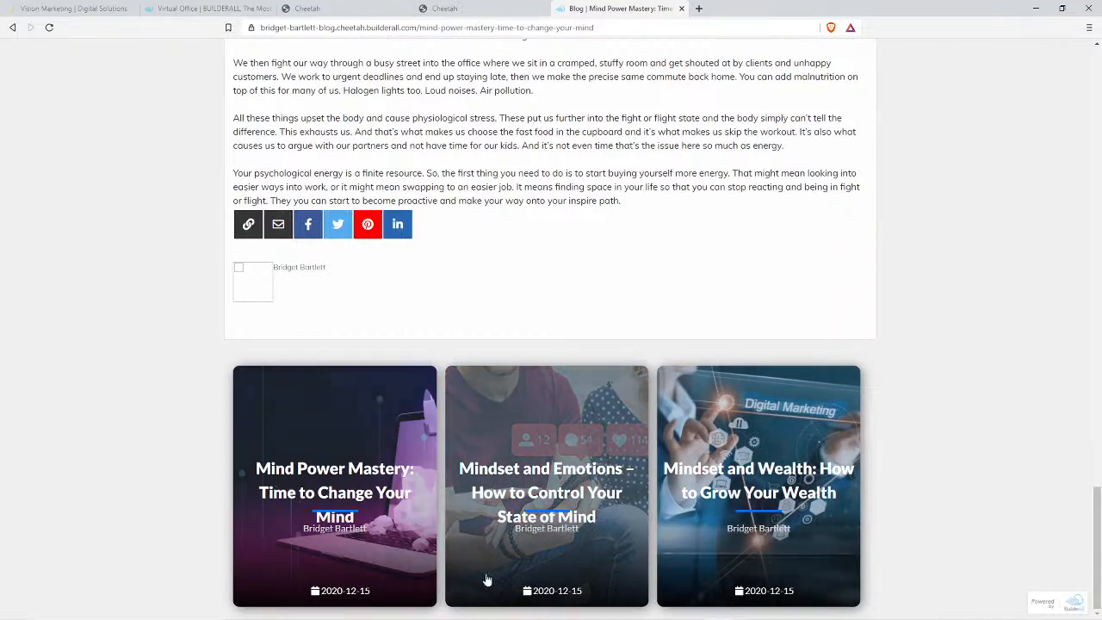
{"action": "scroll", "coordinate": [951, 551], "scroll_direction": "up", "scroll_amount": 5}
{"action": "scroll", "coordinate": [951, 551], "scroll_direction": "up", "scroll_amount": 10}
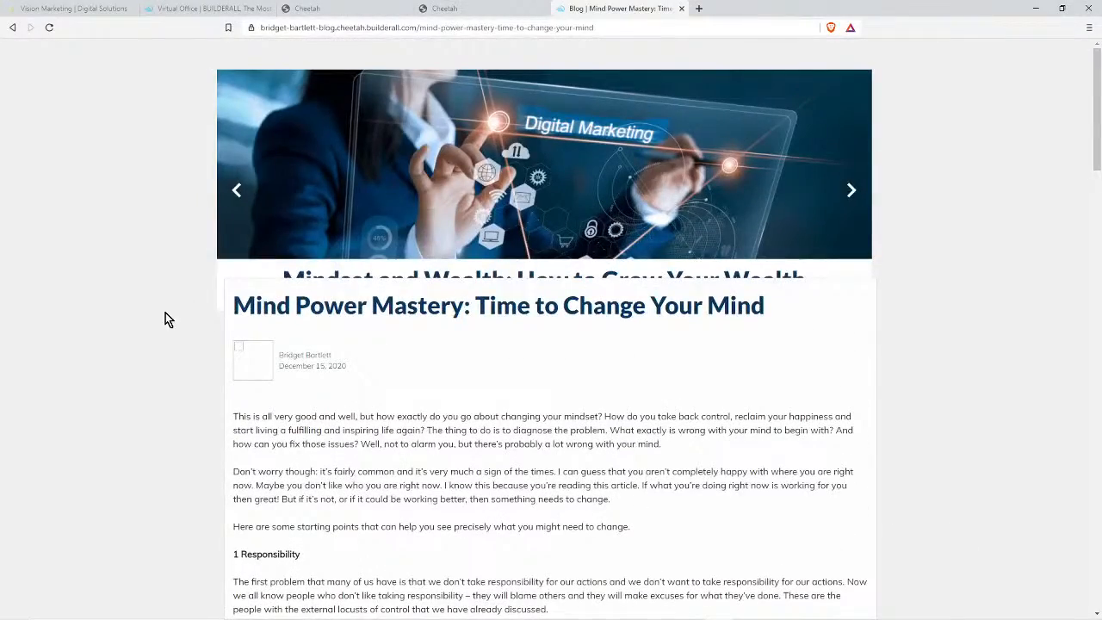
{"action": "left_click", "coordinate": [681, 9]}
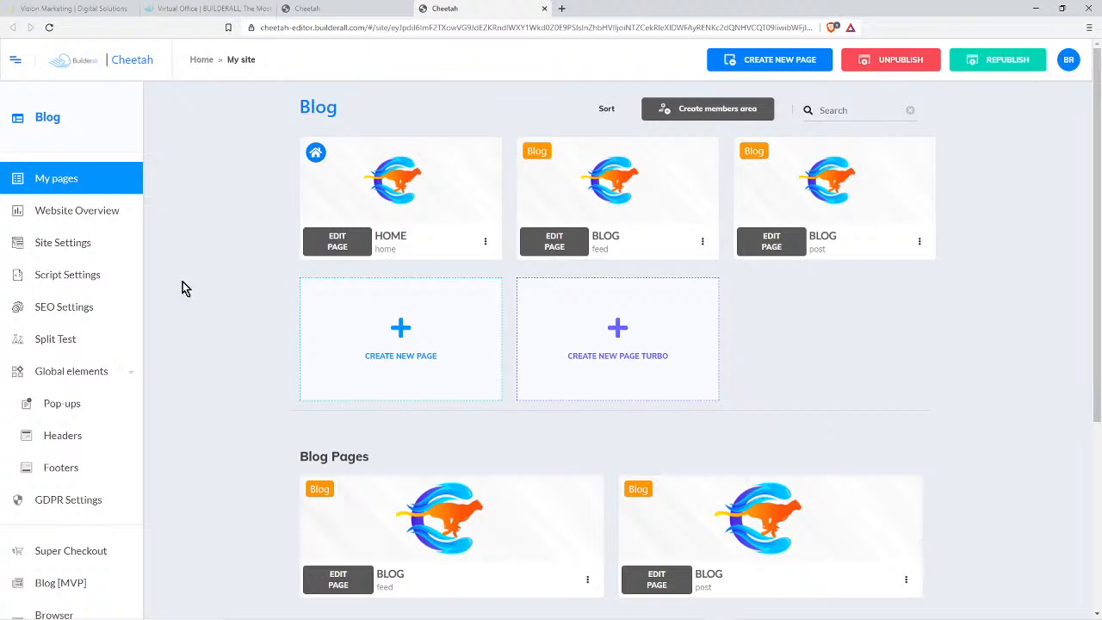
Switch to the Vision Marketing feed-news page, compare its header, post grid and sidebar ads, and return to the Cheetah page overview
{"action": "left_click", "coordinate": [89, 8]}
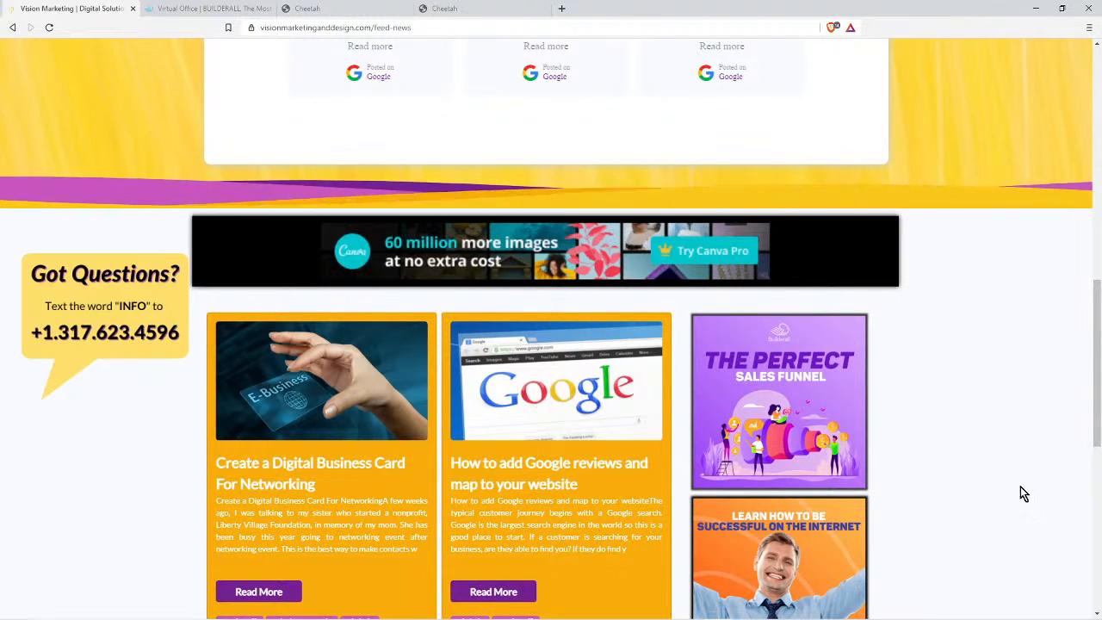
{"action": "scroll", "coordinate": [546, 467], "scroll_direction": "up", "scroll_amount": 8}
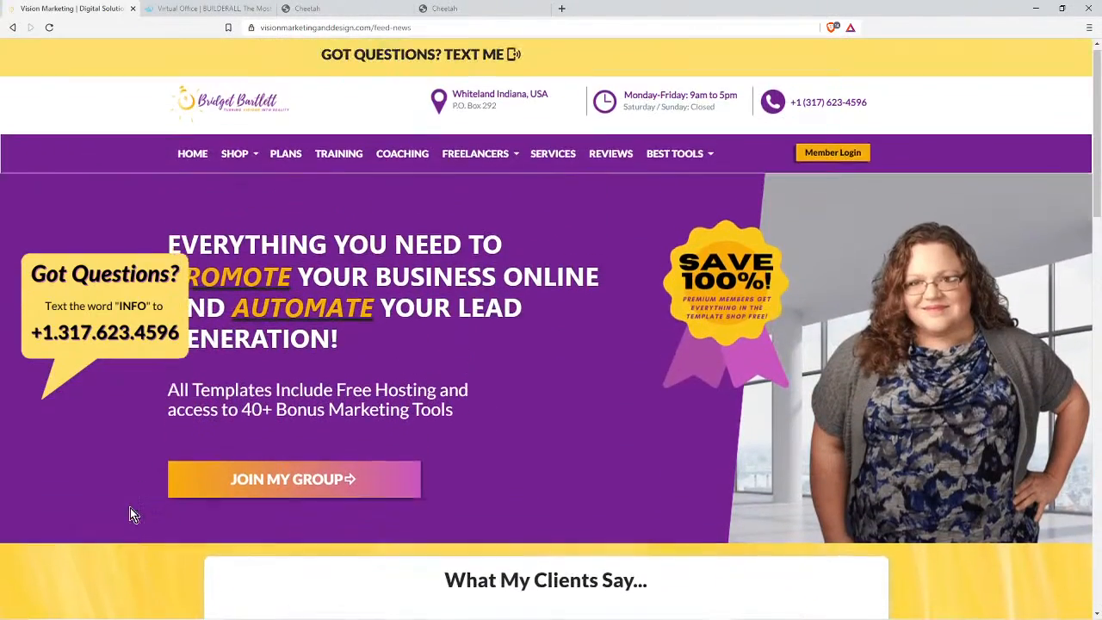
{"action": "scroll", "coordinate": [125, 510], "scroll_direction": "down", "scroll_amount": 6}
{"action": "scroll", "coordinate": [117, 516], "scroll_direction": "down", "scroll_amount": 5}
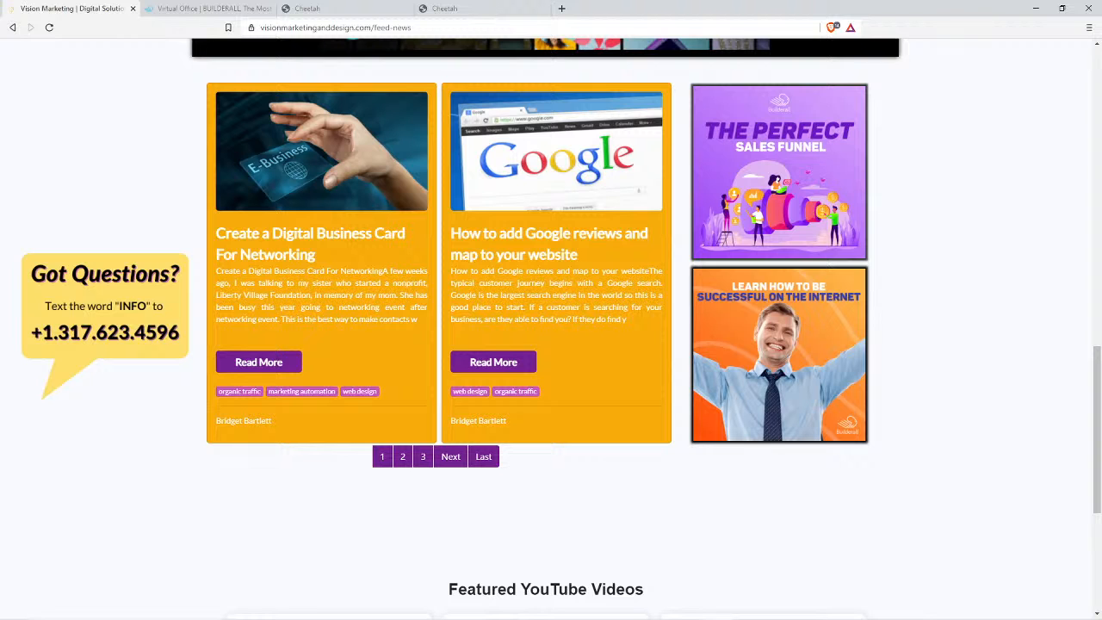
{"action": "left_click", "coordinate": [507, 8]}
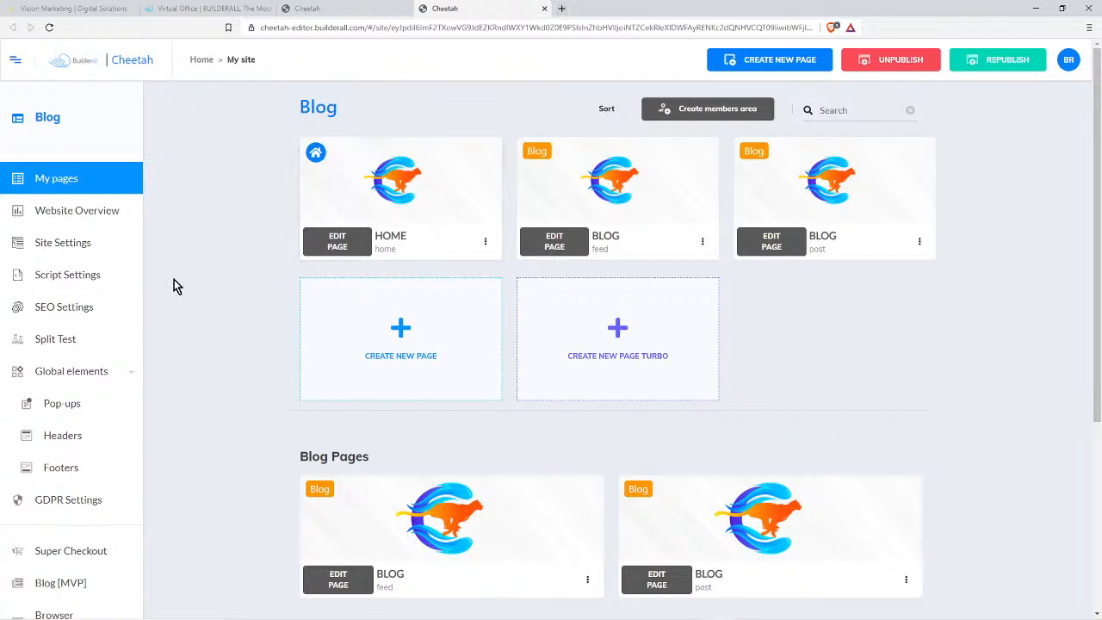
Open dribble.com in a new browser tab
{"action": "left_click", "coordinate": [561, 9]}
{"action": "type", "text": "d"}
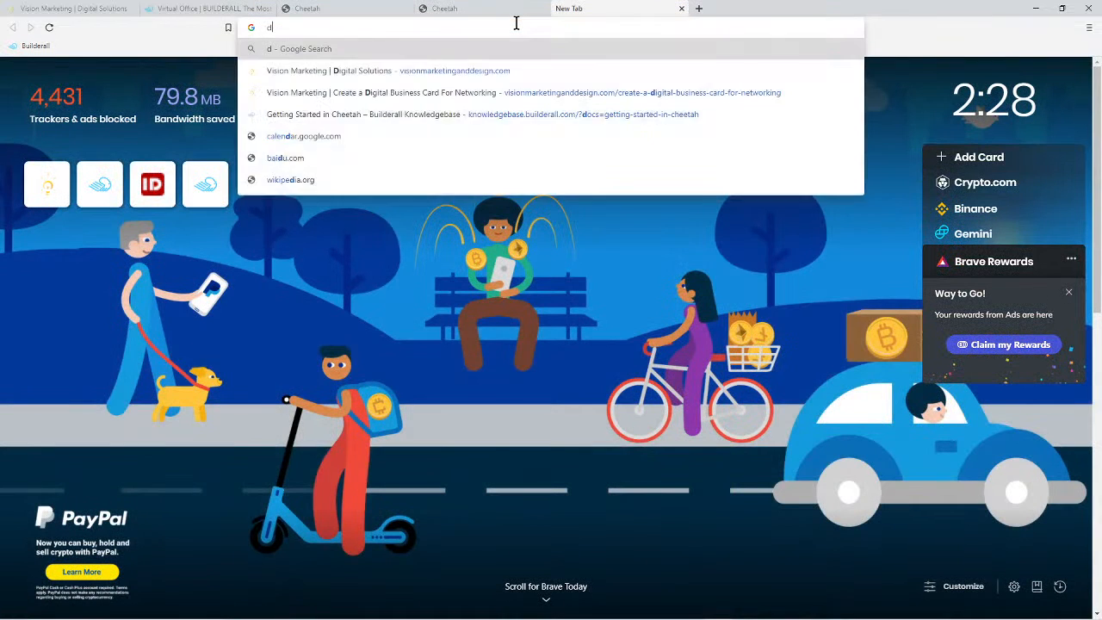
{"action": "type", "text": "ribble.com"}
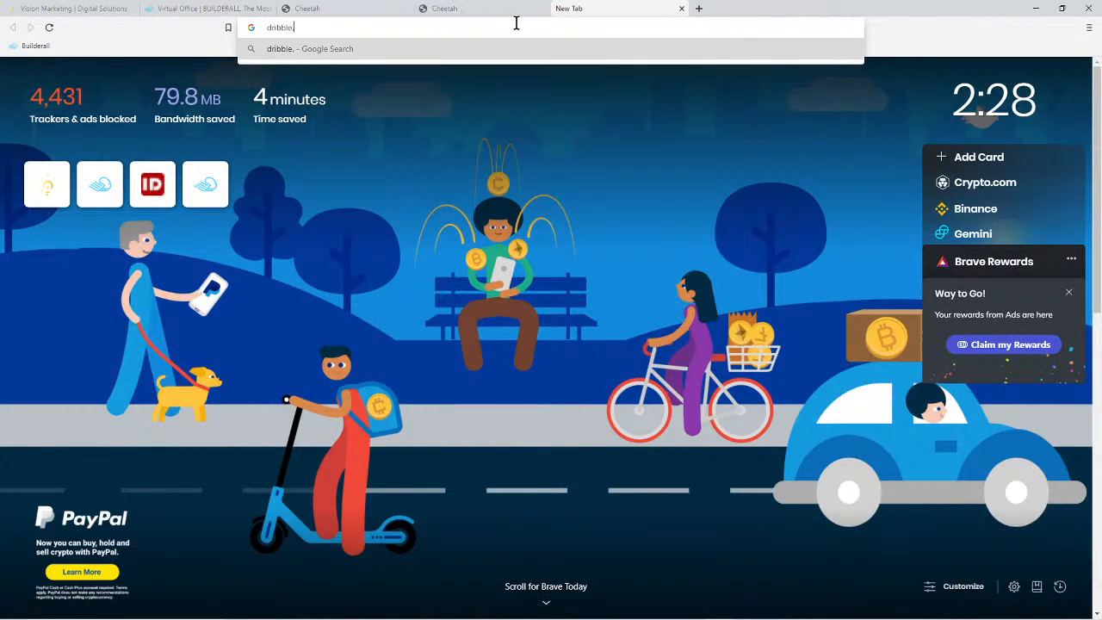
{"action": "key", "text": "Return"}
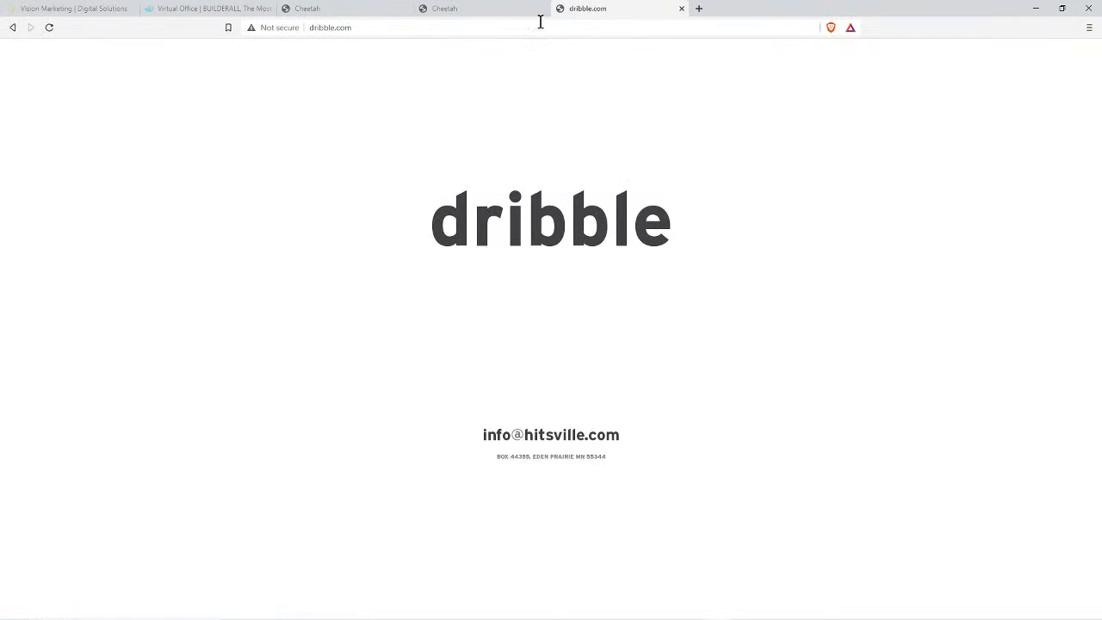
Replace the web address with a Google search for "blog templates"
{"action": "left_click", "coordinate": [455, 21]}
{"action": "left_click", "coordinate": [455, 24]}
{"action": "key", "text": "shift+Left"}
{"action": "key", "text": "shift+Left"}
{"action": "key", "text": "shift+Left"}
{"action": "key", "text": "shift+Left"}
{"action": "left_click_drag", "start_coordinate": [452, 22], "coordinate": [284, 37]}
{"action": "type", "text": "blog"}
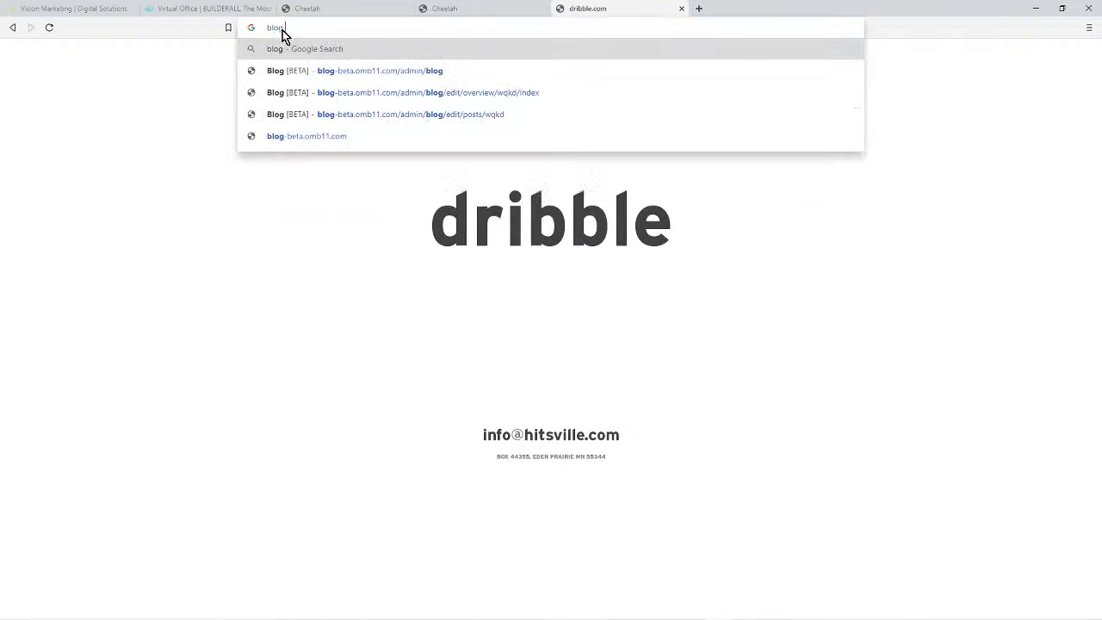
{"action": "type", "text": " templates"}
{"action": "key", "text": "Return"}
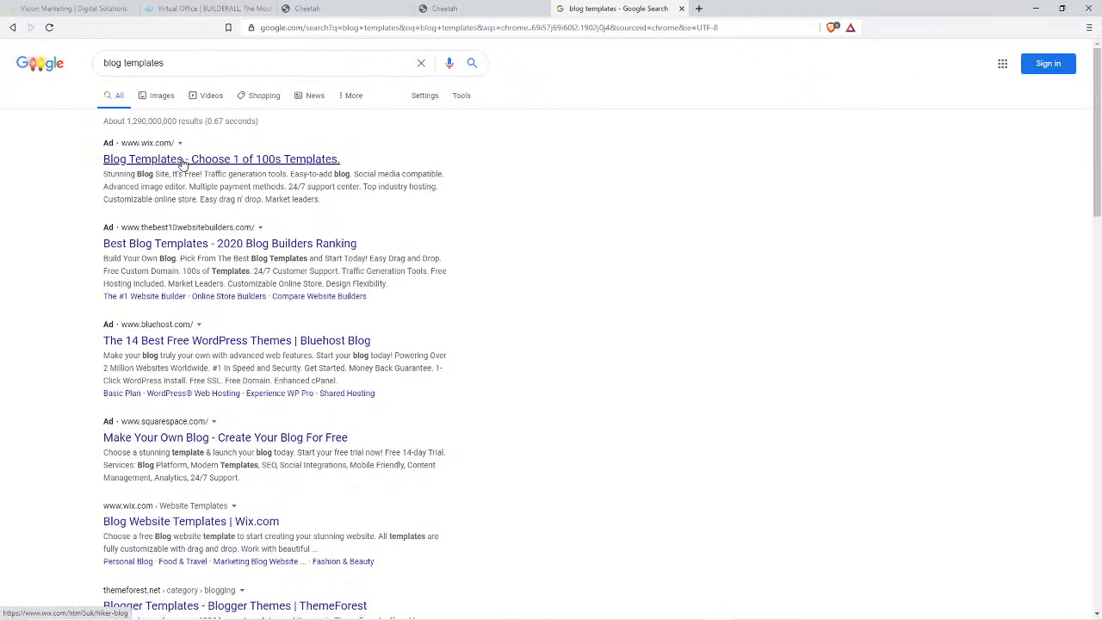
Open the Wix "Blog Templates - Choose 1 of 100s Templates" result, skim its page and return to the search results
{"action": "left_click", "coordinate": [183, 161]}
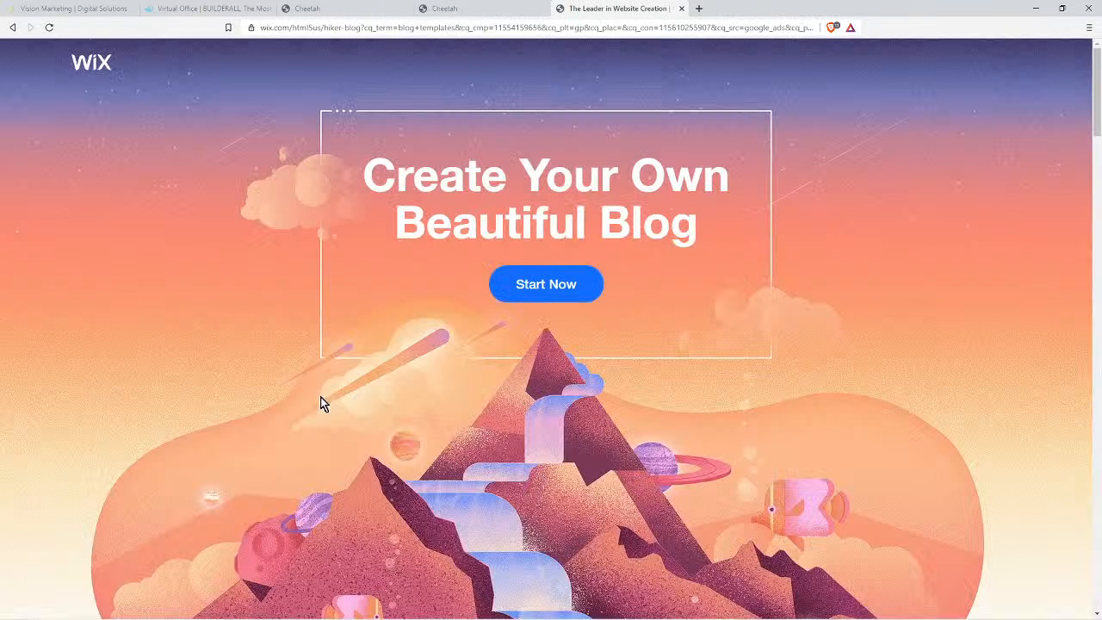
{"action": "scroll", "coordinate": [147, 362], "scroll_direction": "down", "scroll_amount": 15}
{"action": "scroll", "coordinate": [167, 433], "scroll_direction": "up", "scroll_amount": 9}
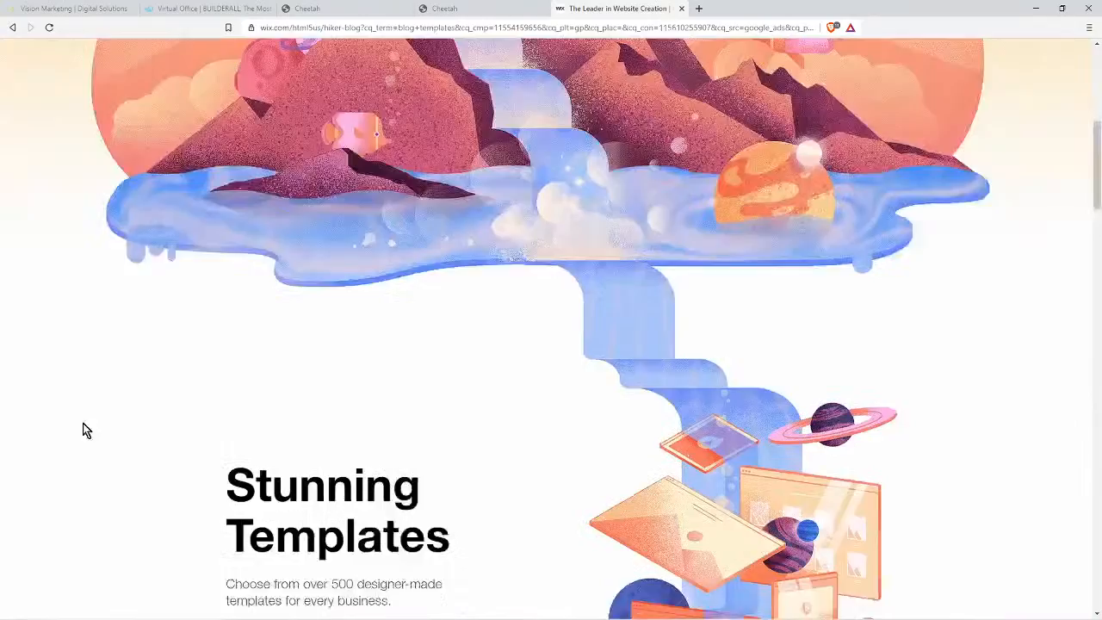
{"action": "scroll", "coordinate": [78, 388], "scroll_direction": "up", "scroll_amount": 6}
{"action": "left_click", "coordinate": [12, 27]}
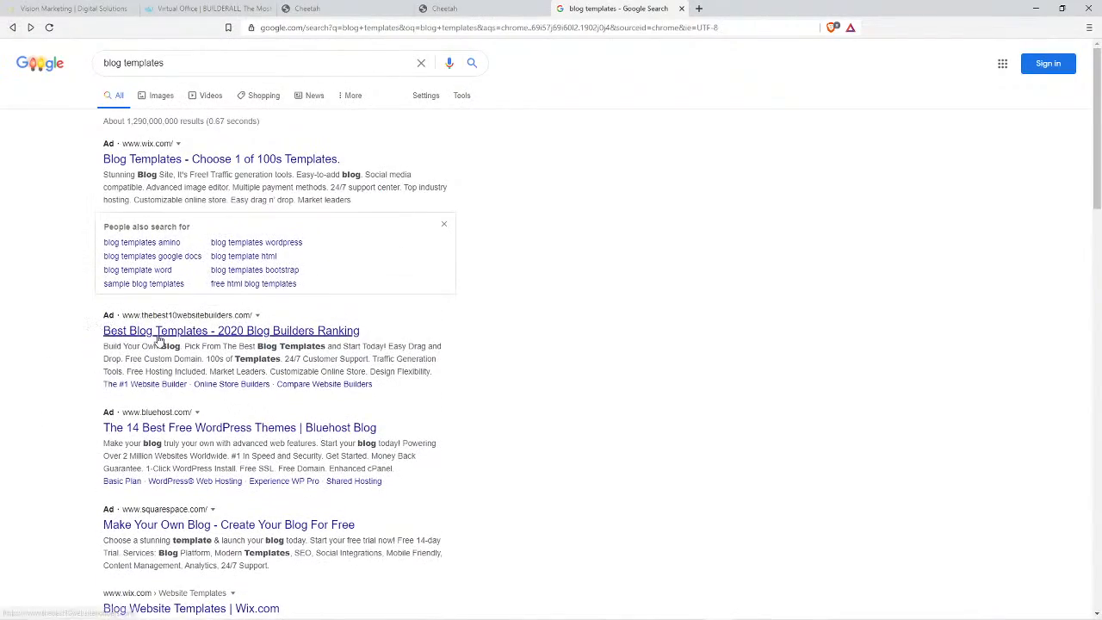
Open Colorlib's "50 Best Free Blog Website Templates 2020" result and browse its template list
{"action": "scroll", "coordinate": [74, 361], "scroll_direction": "down", "scroll_amount": 5}
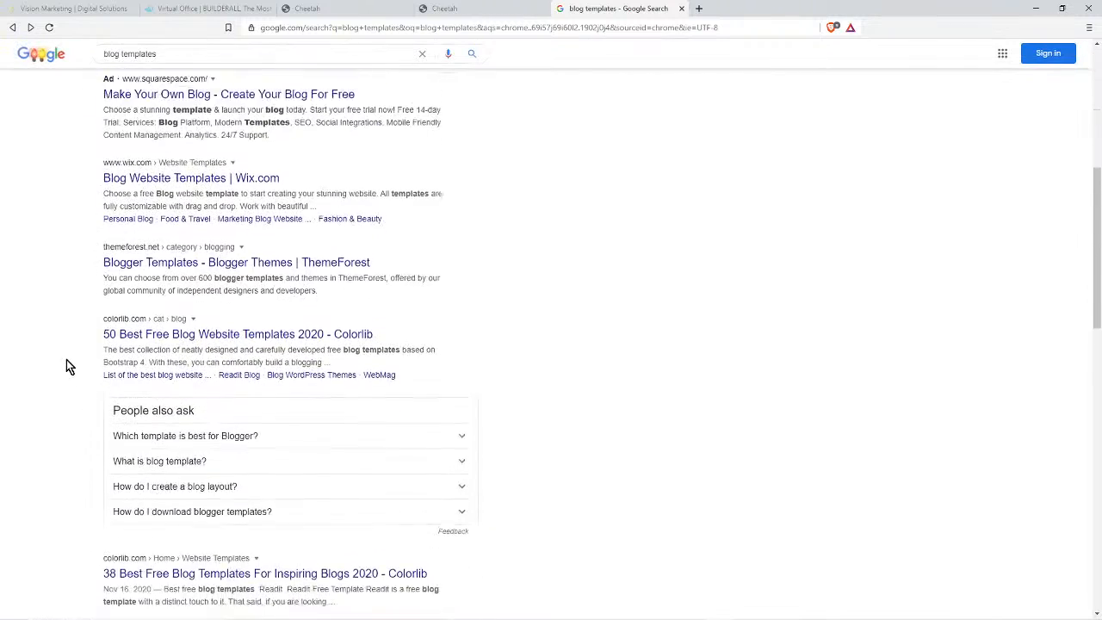
{"action": "scroll", "coordinate": [66, 366], "scroll_direction": "down", "scroll_amount": 1}
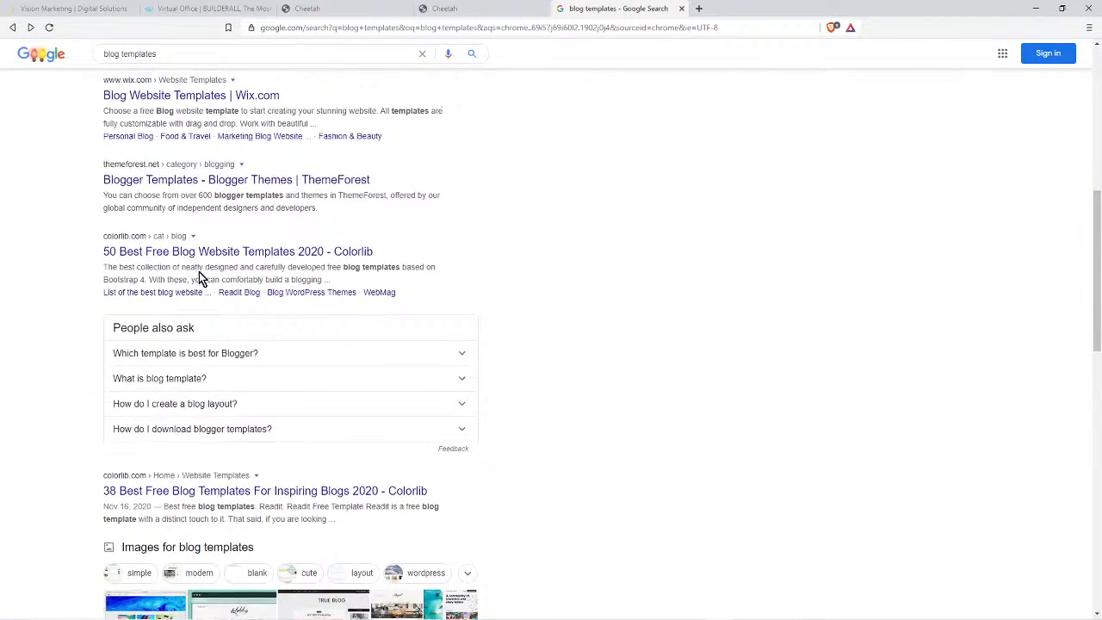
{"action": "scroll", "coordinate": [202, 282], "scroll_direction": "up", "scroll_amount": 1}
{"action": "left_click", "coordinate": [181, 310]}
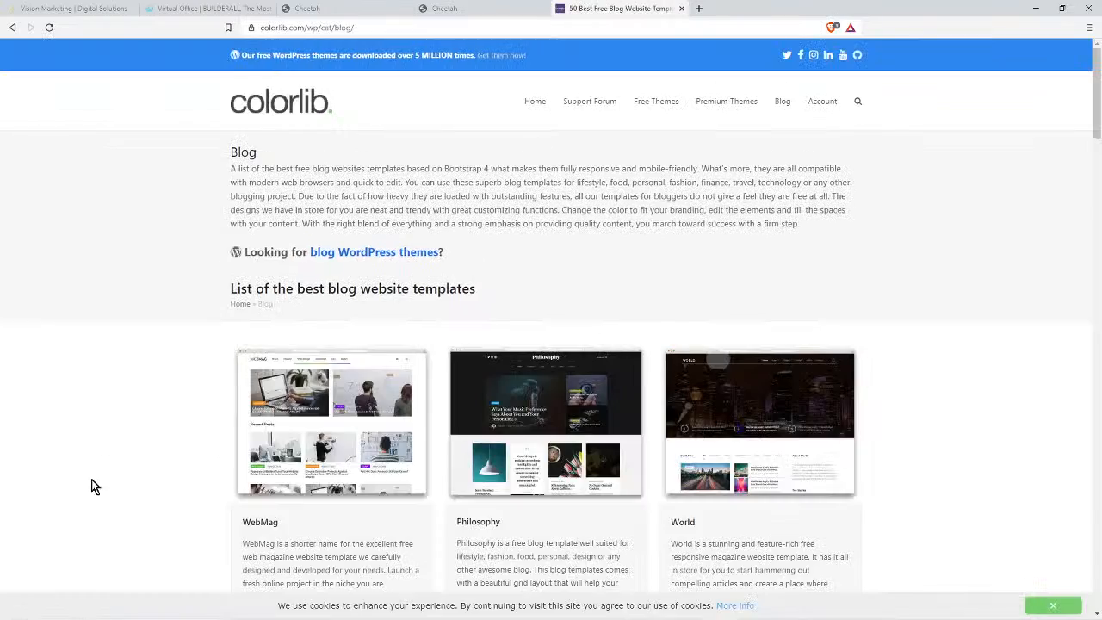
{"action": "scroll", "coordinate": [327, 352], "scroll_direction": "down", "scroll_amount": 3}
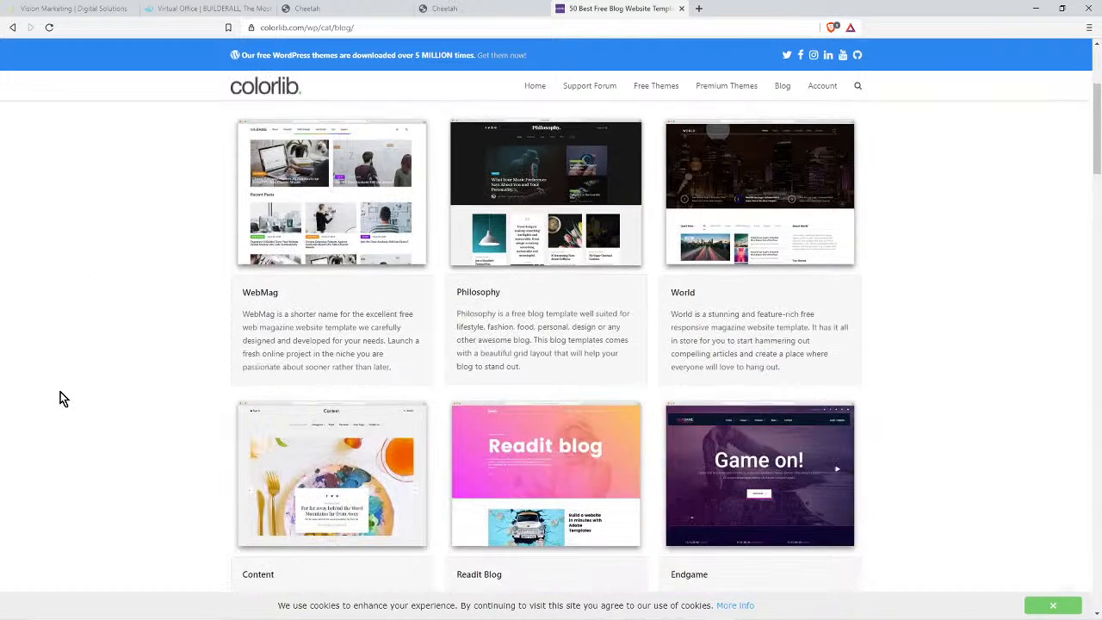
{"action": "scroll", "coordinate": [89, 407], "scroll_direction": "up", "scroll_amount": 3}
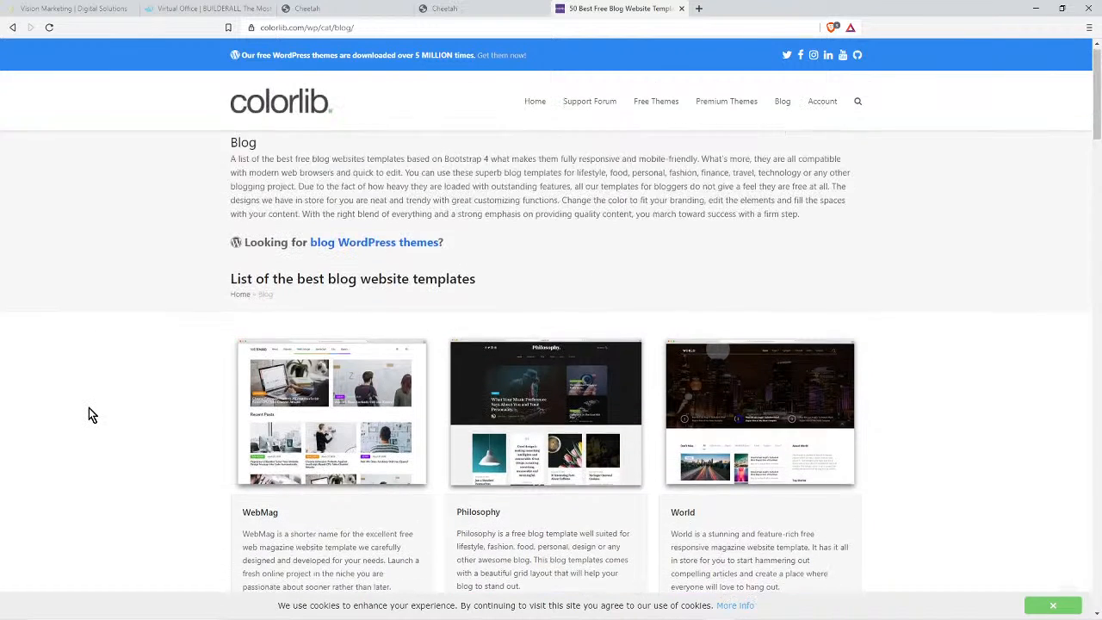
{"action": "scroll", "coordinate": [138, 481], "scroll_direction": "down", "scroll_amount": 3}
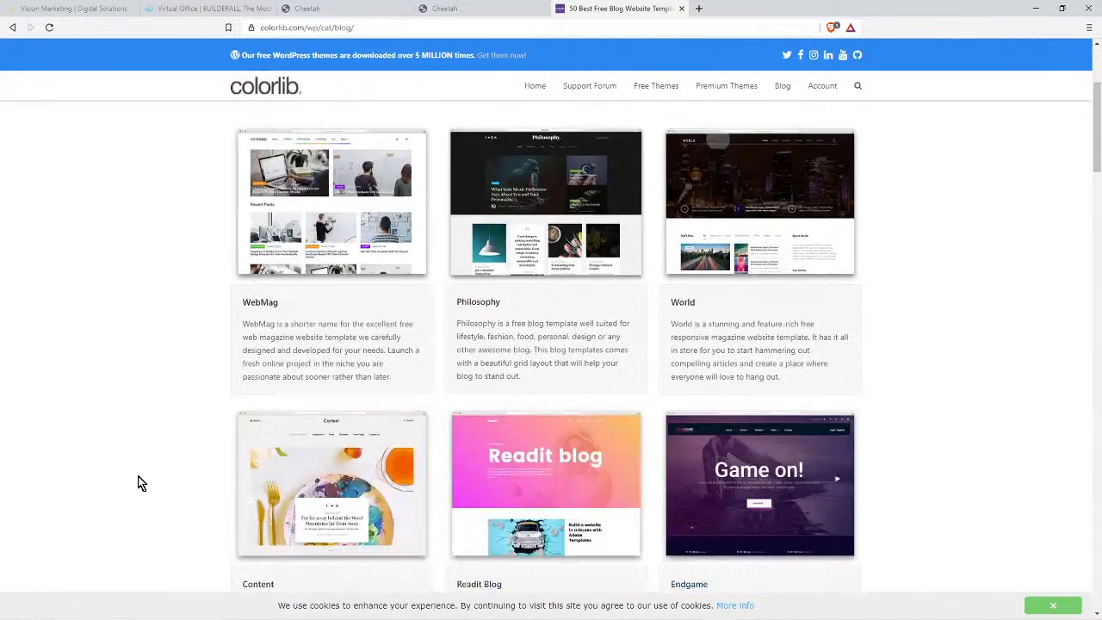
Open the Content template's page on Colorlib and examine its blog layout
{"action": "left_click", "coordinate": [318, 421]}
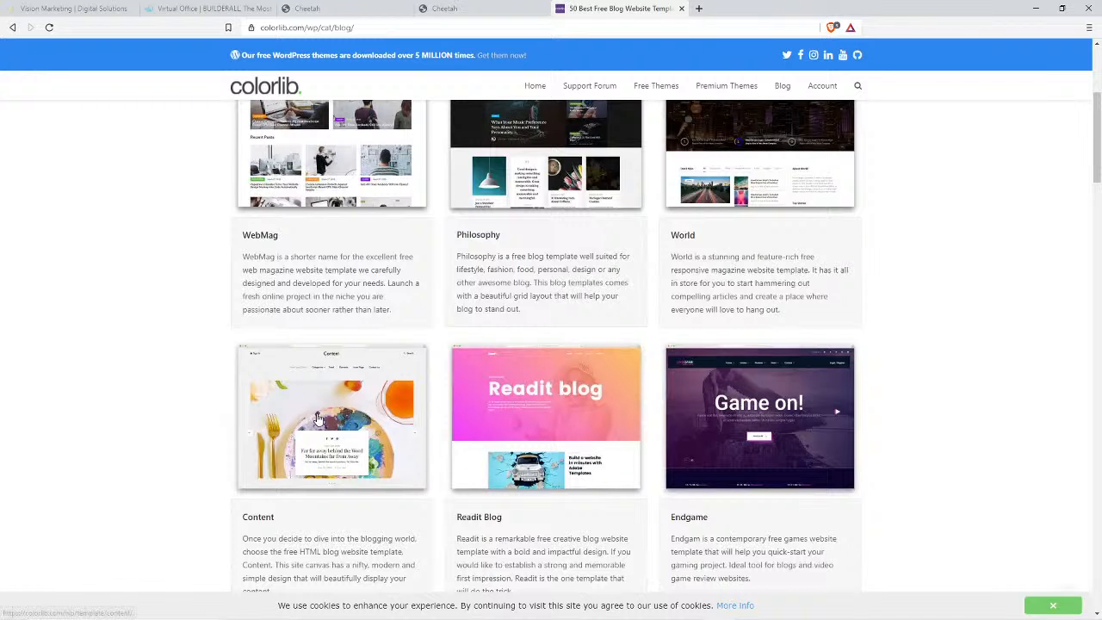
{"action": "scroll", "coordinate": [159, 443], "scroll_direction": "down", "scroll_amount": 5}
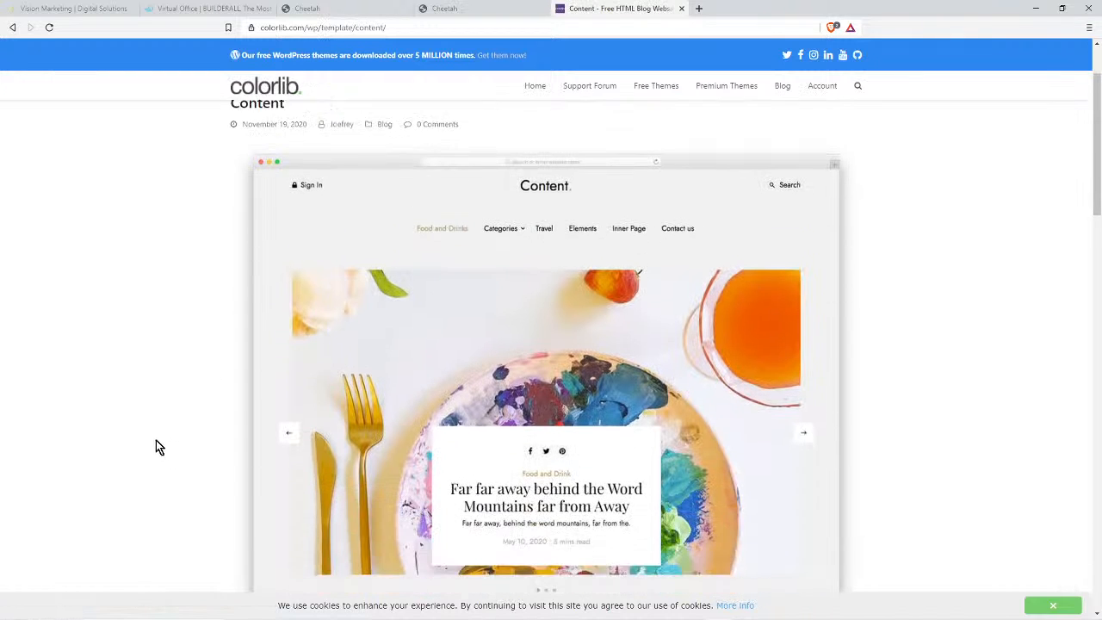
{"action": "scroll", "coordinate": [680, 417], "scroll_direction": "down", "scroll_amount": 4}
{"action": "scroll", "coordinate": [861, 409], "scroll_direction": "up", "scroll_amount": 7}
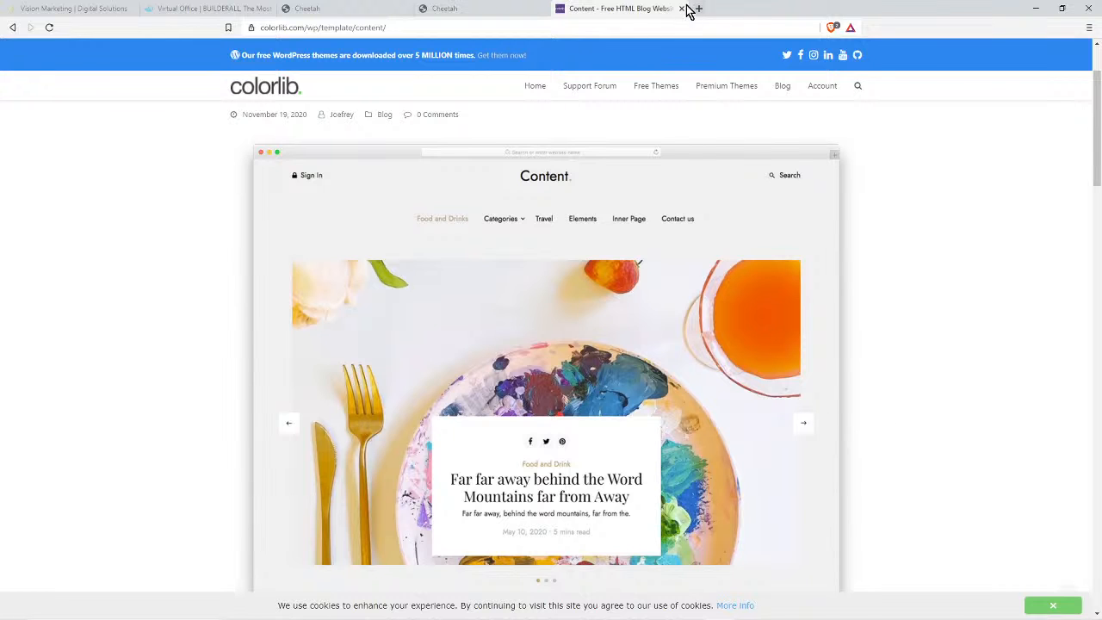
Look up "gary vee", open the blog section of garyvaynerchuk.com and examine its featured post and sidebar layout
{"action": "left_click", "coordinate": [654, 26]}
{"action": "type", "text": "gary vee"}
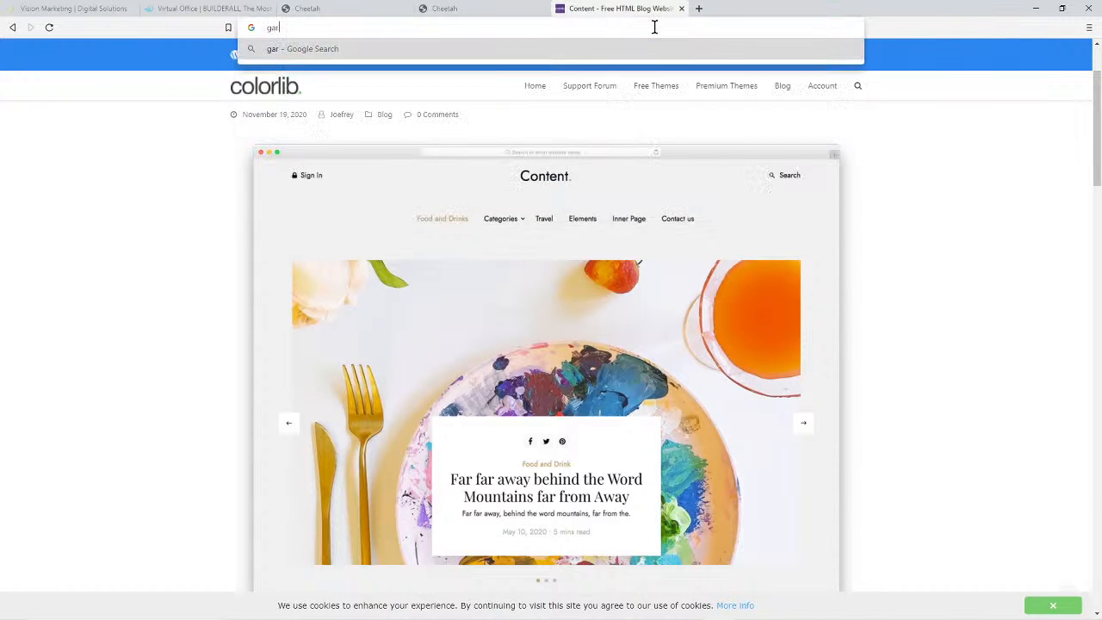
{"action": "key", "text": "Return"}
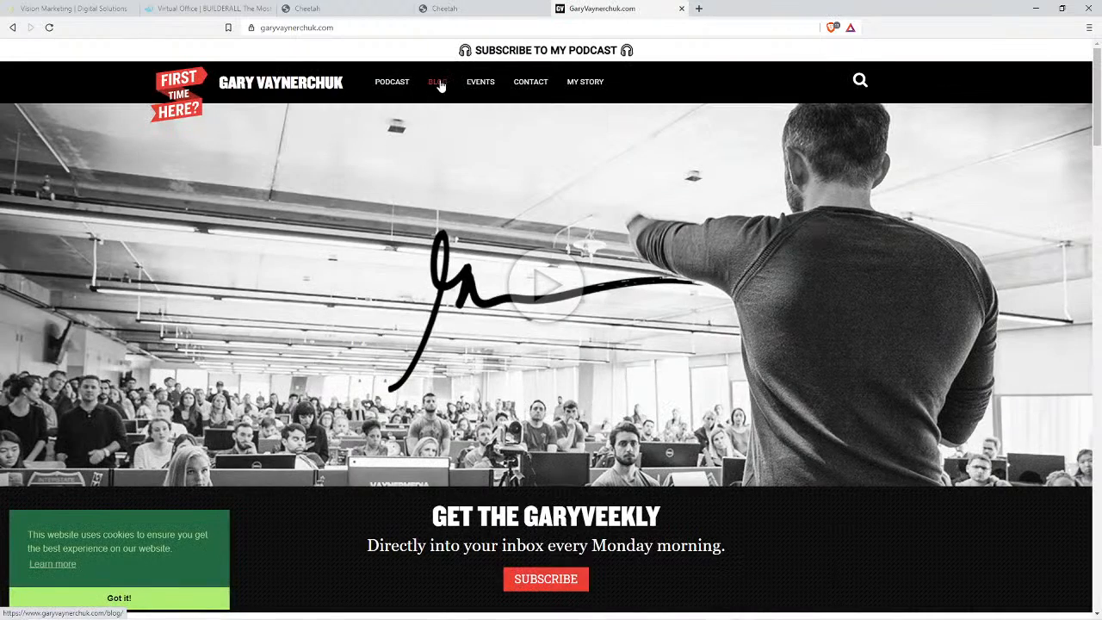
{"action": "left_click", "coordinate": [438, 84]}
{"action": "scroll", "coordinate": [930, 341], "scroll_direction": "down", "scroll_amount": 3}
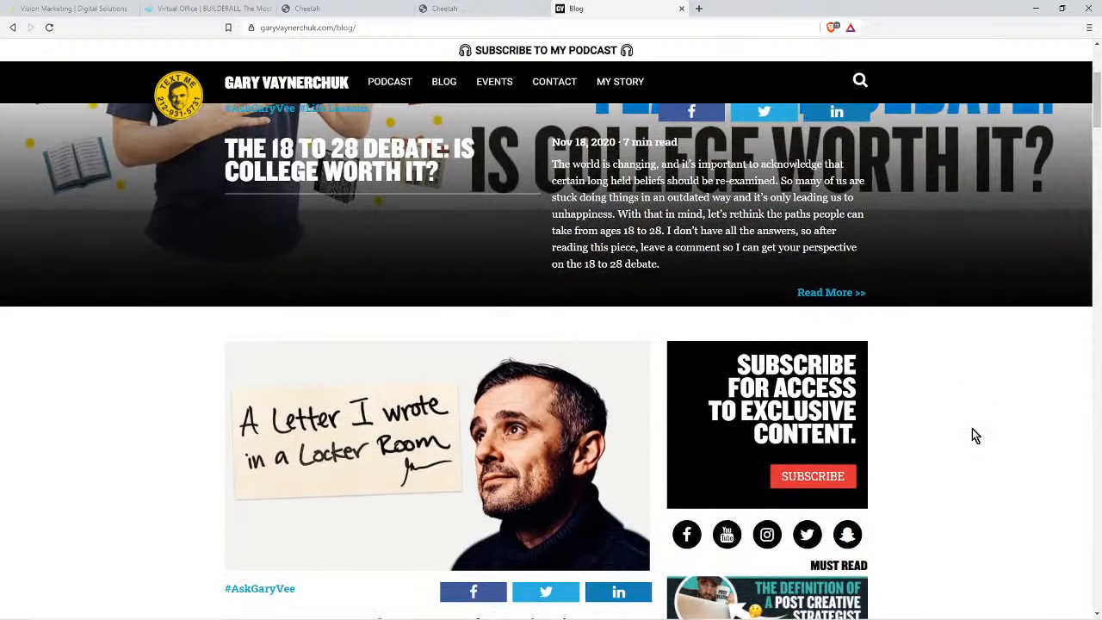
{"action": "scroll", "coordinate": [973, 427], "scroll_direction": "up", "scroll_amount": 3}
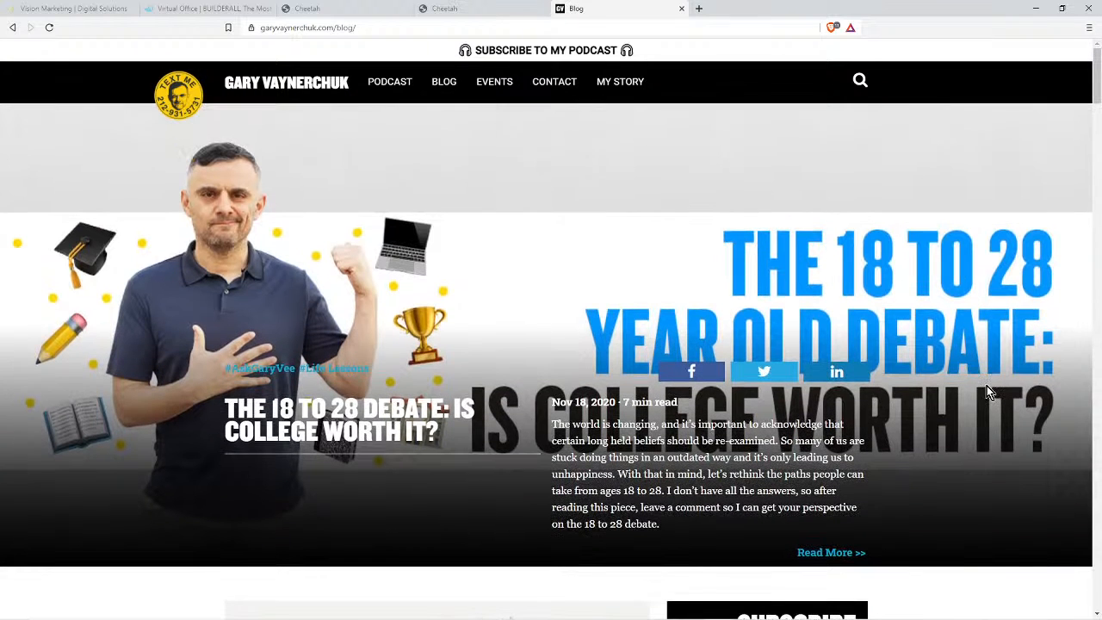
Examine the garyvaynerchuk.com blog feed, including the featured post banner, post previews, share links, subscribe box and "Must Read" sidebar
{"action": "scroll", "coordinate": [982, 393], "scroll_direction": "down", "scroll_amount": 1}
{"action": "scroll", "coordinate": [975, 393], "scroll_direction": "down", "scroll_amount": 4}
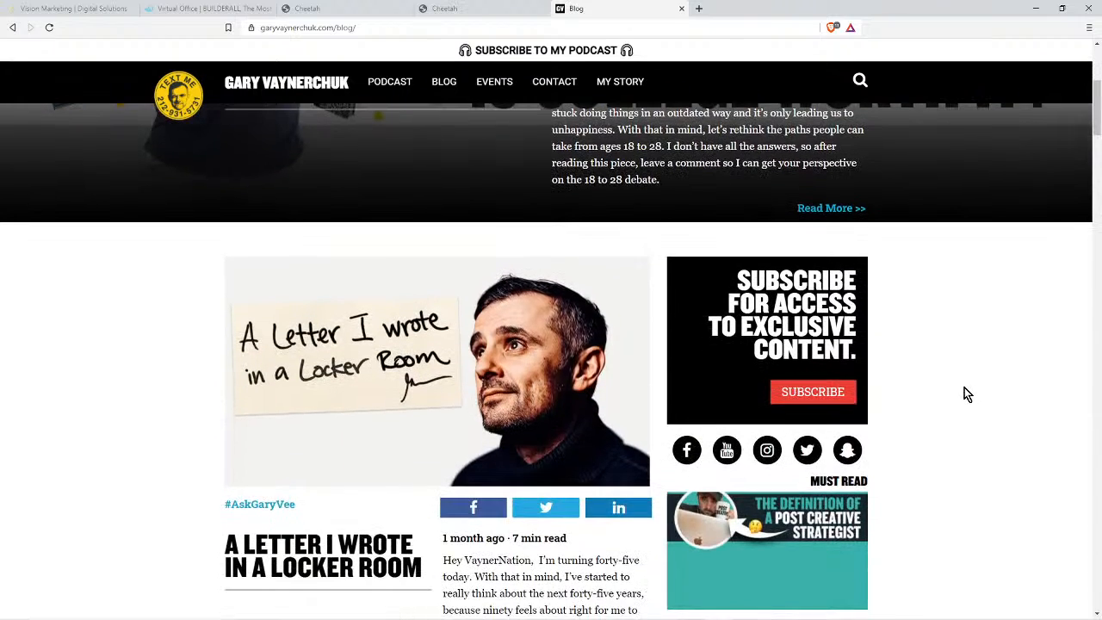
{"action": "scroll", "coordinate": [970, 395], "scroll_direction": "down", "scroll_amount": 2}
{"action": "scroll", "coordinate": [962, 389], "scroll_direction": "up", "scroll_amount": 2}
{"action": "scroll", "coordinate": [955, 385], "scroll_direction": "down", "scroll_amount": 2}
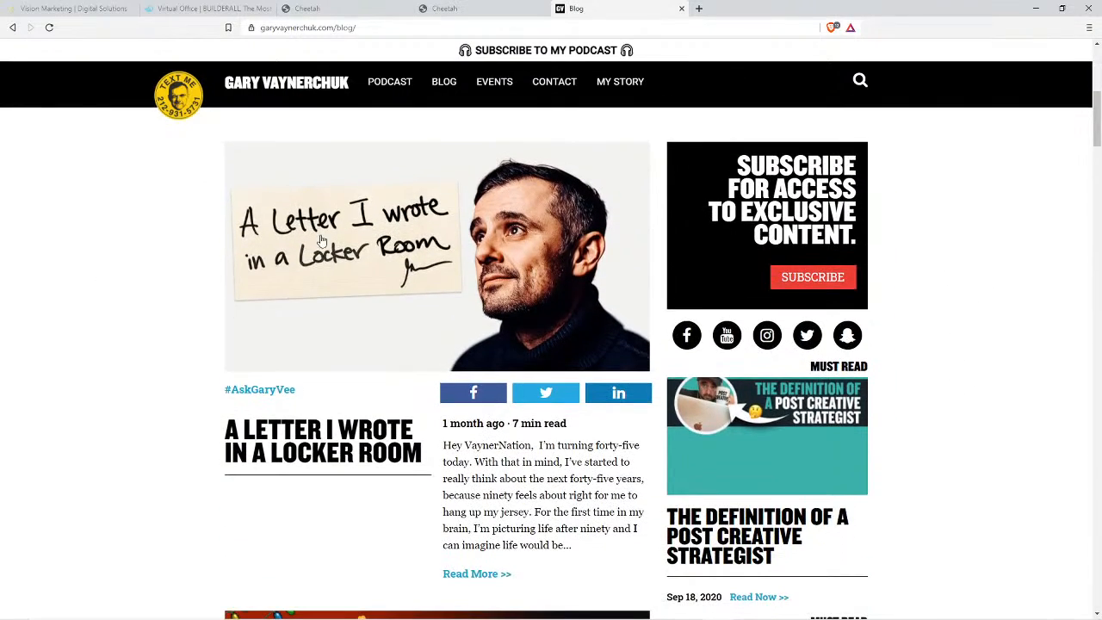
{"action": "scroll", "coordinate": [977, 297], "scroll_direction": "up", "scroll_amount": 6}
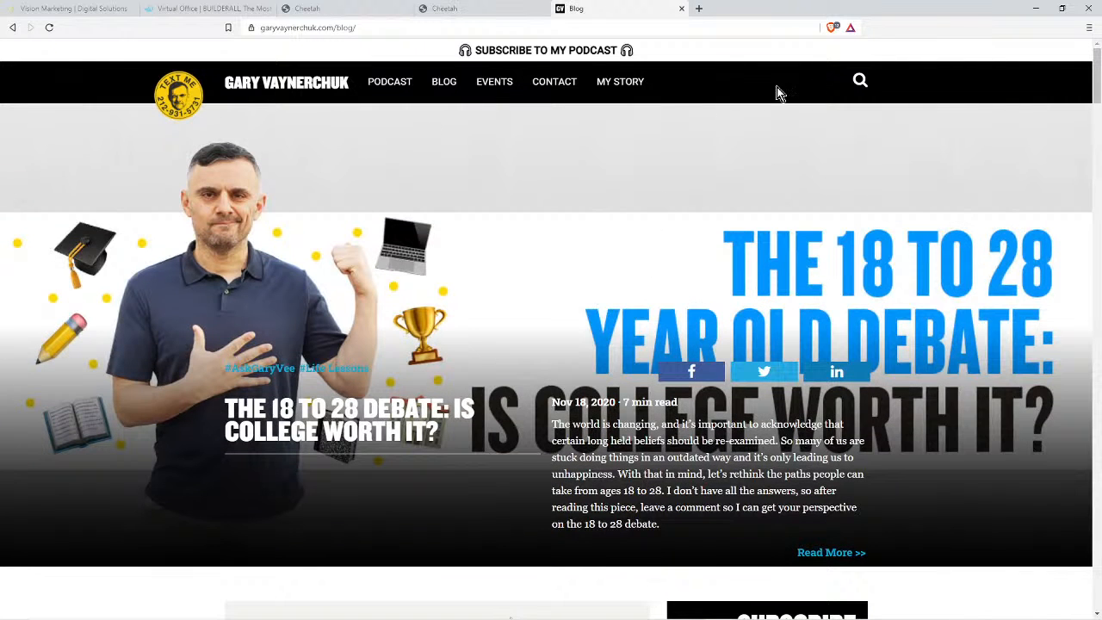
{"action": "scroll", "coordinate": [967, 430], "scroll_direction": "down", "scroll_amount": 4}
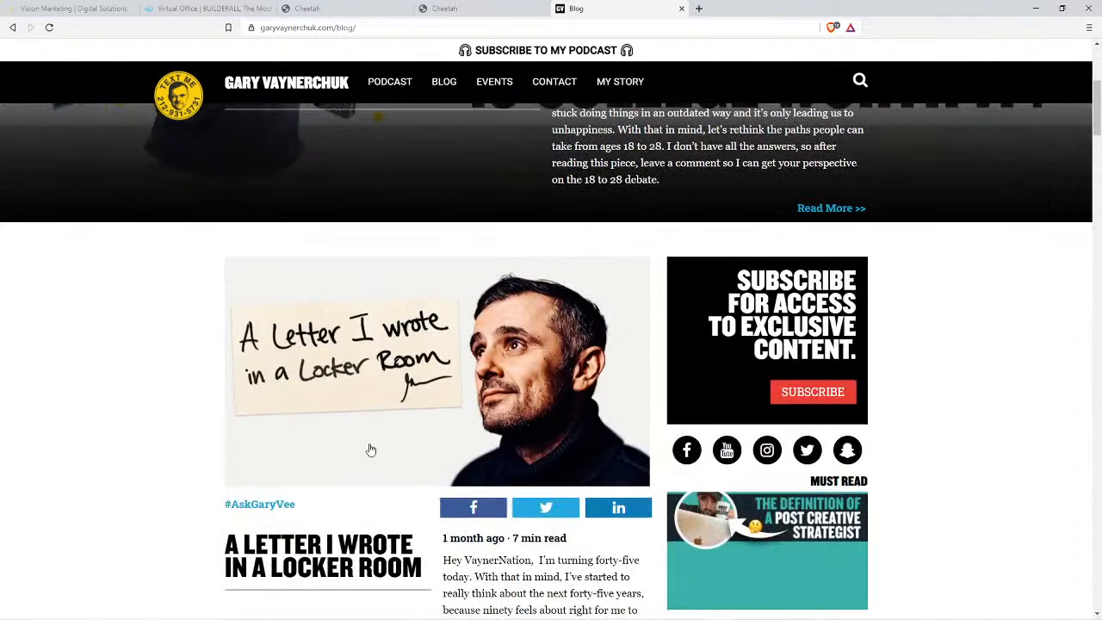
{"action": "scroll", "coordinate": [484, 364], "scroll_direction": "down", "scroll_amount": 3}
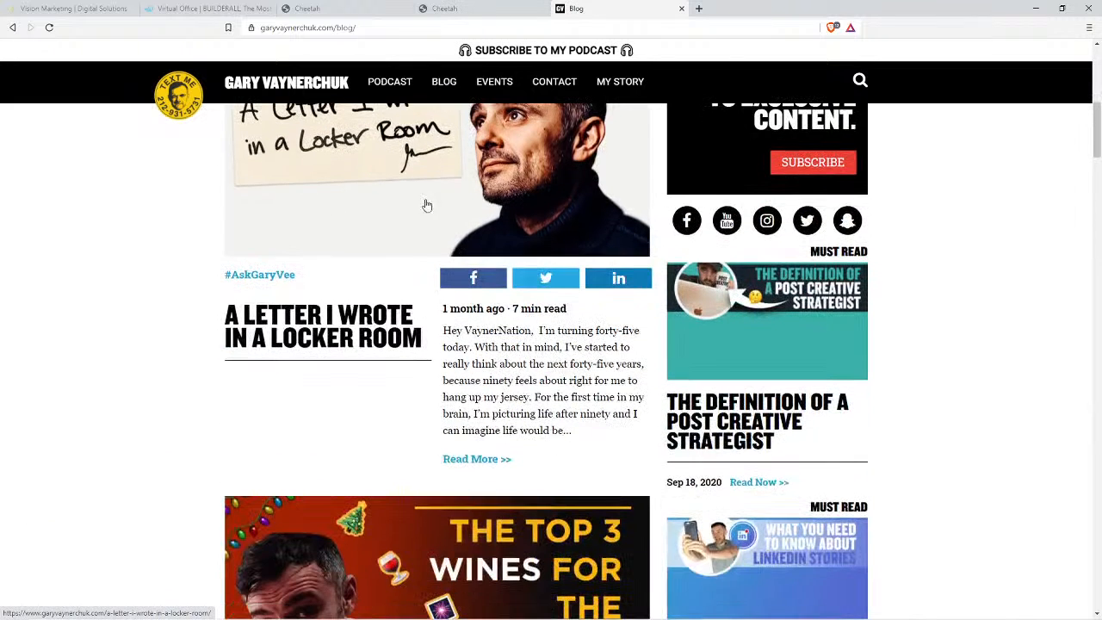
{"action": "scroll", "coordinate": [517, 220], "scroll_direction": "up", "scroll_amount": 2}
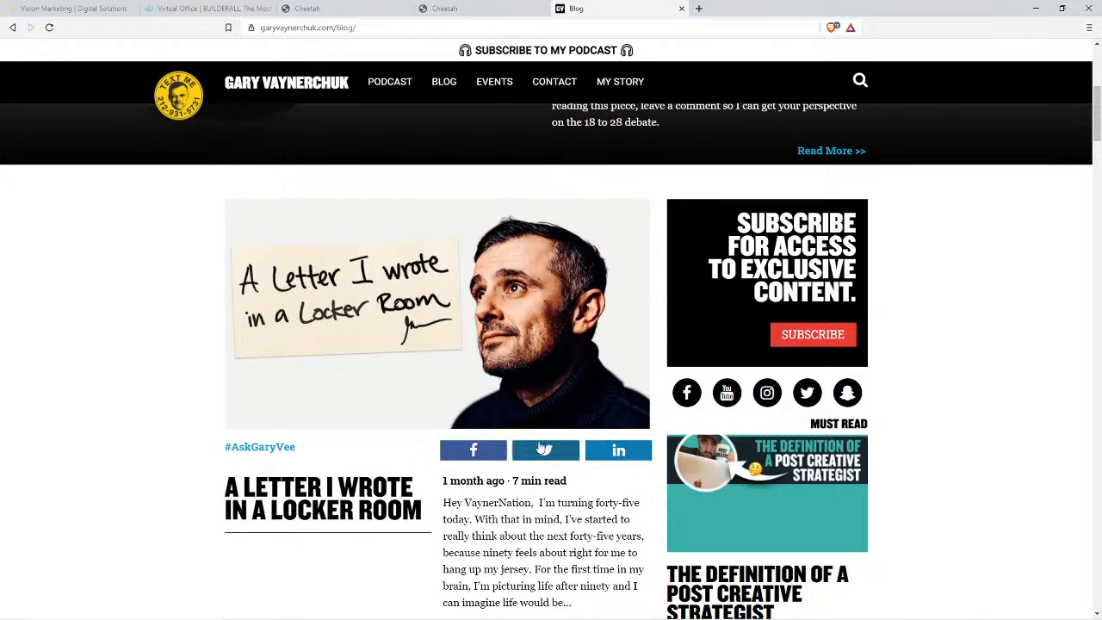
{"action": "scroll", "coordinate": [639, 177], "scroll_direction": "down", "scroll_amount": 2}
{"action": "scroll", "coordinate": [861, 275], "scroll_direction": "up", "scroll_amount": 2}
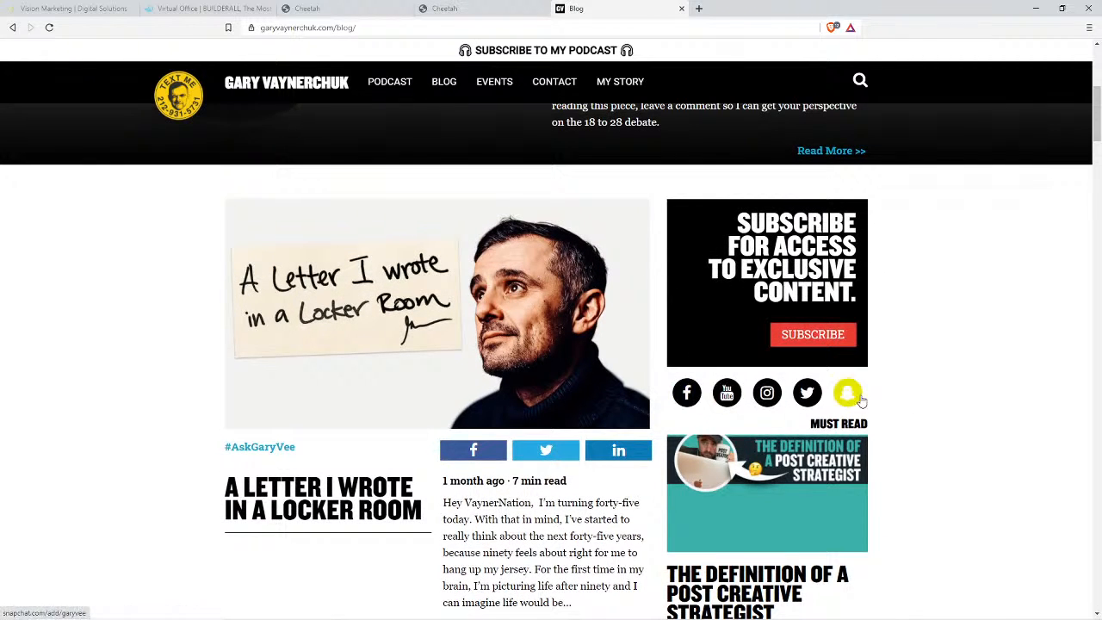
{"action": "scroll", "coordinate": [972, 517], "scroll_direction": "down", "scroll_amount": 3}
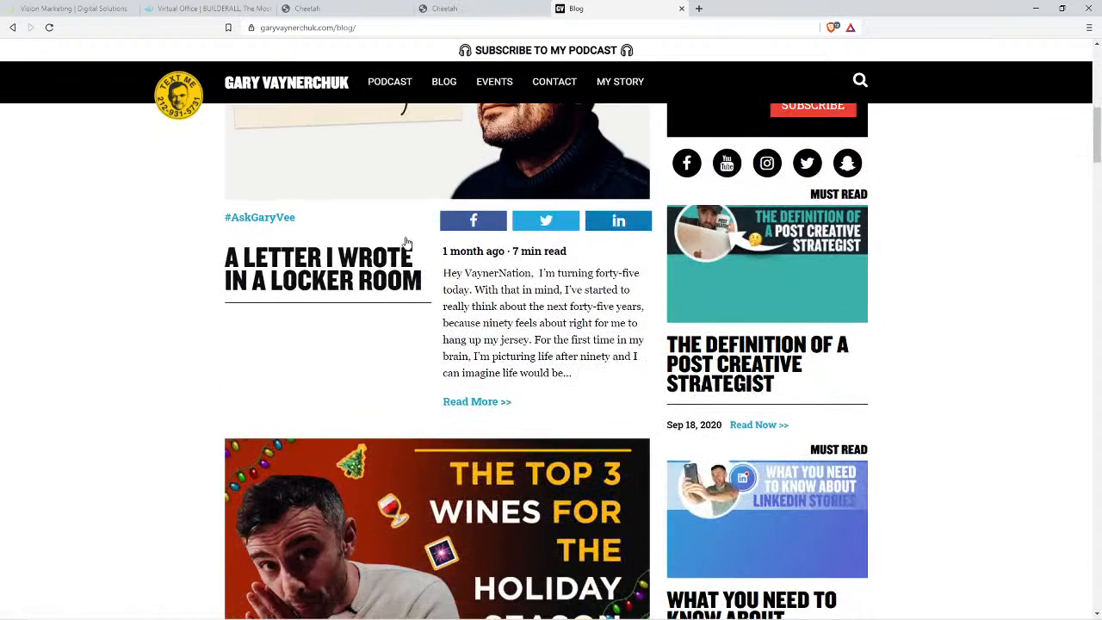
Open the "A Letter I Wrote in a Locker Room" post and examine its header image, title block and opening text
{"action": "left_click", "coordinate": [332, 159]}
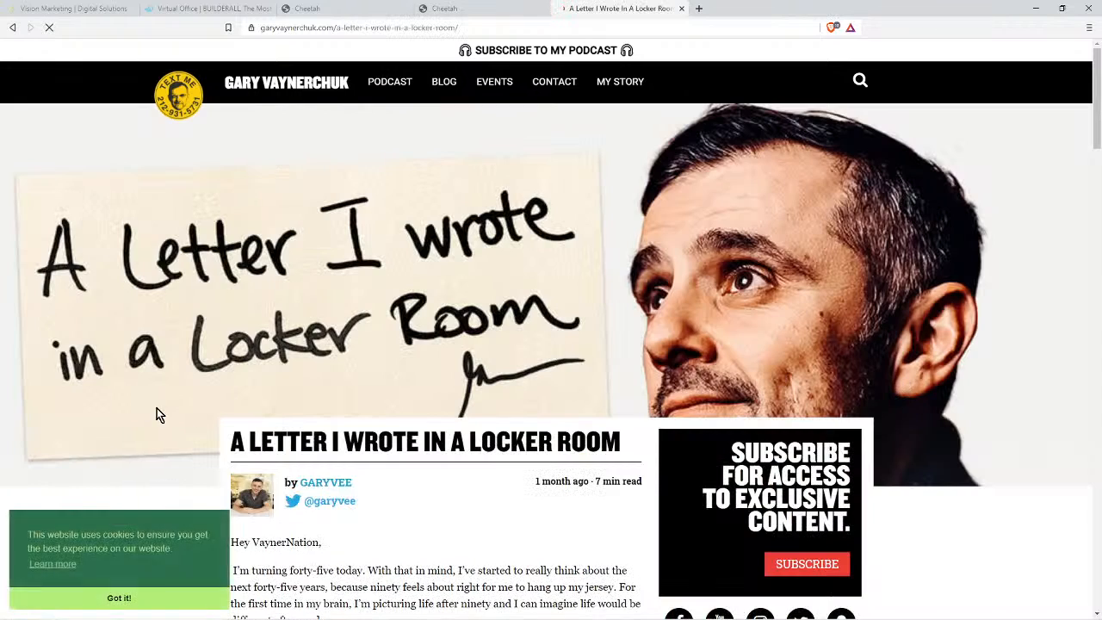
{"action": "scroll", "coordinate": [964, 370], "scroll_direction": "down", "scroll_amount": 1}
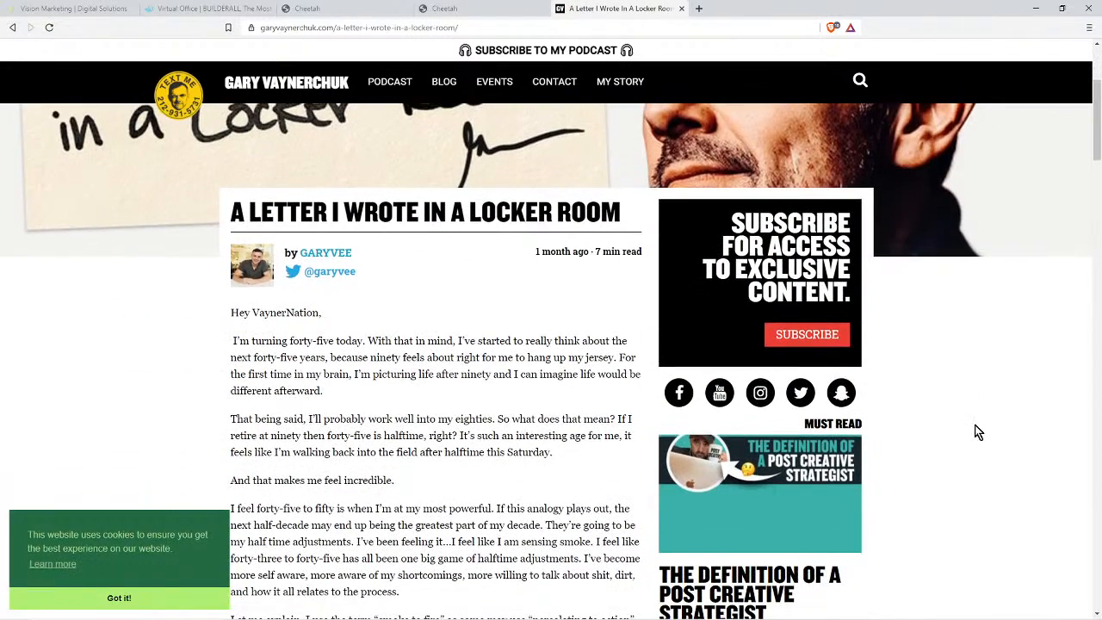
{"action": "scroll", "coordinate": [978, 432], "scroll_direction": "up", "scroll_amount": 3}
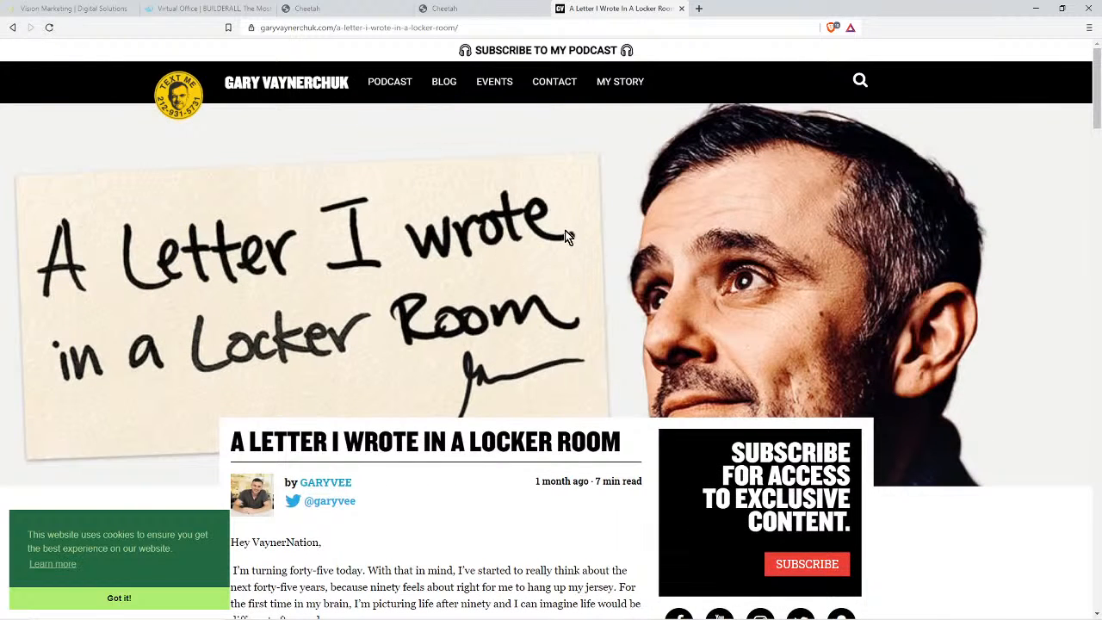
{"action": "scroll", "coordinate": [1016, 423], "scroll_direction": "down", "scroll_amount": 4}
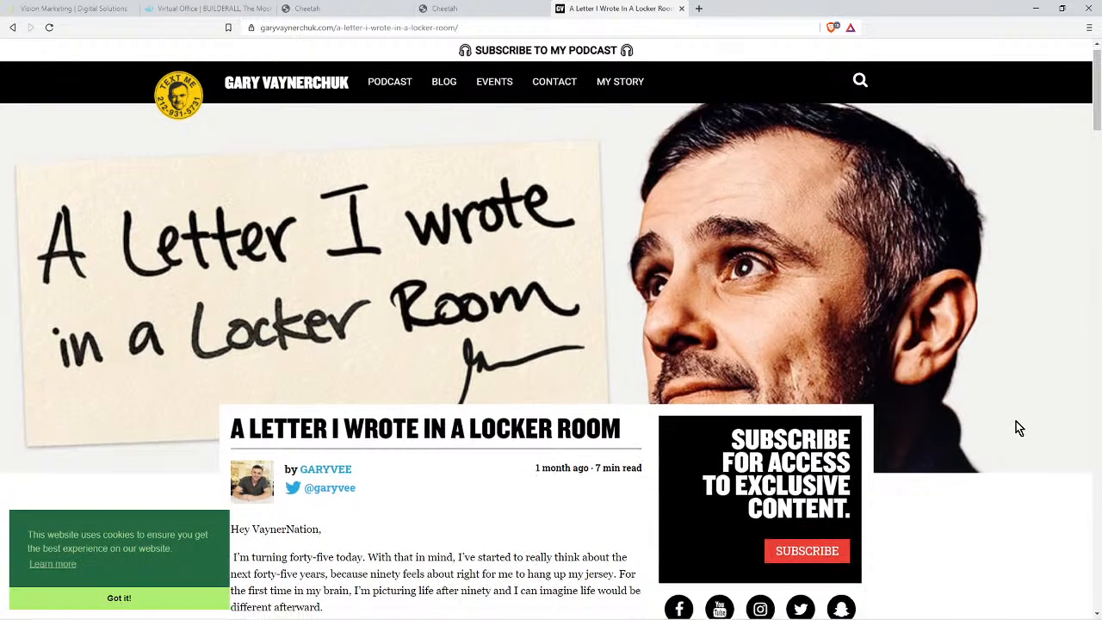
{"action": "scroll", "coordinate": [1015, 427], "scroll_direction": "down", "scroll_amount": 3}
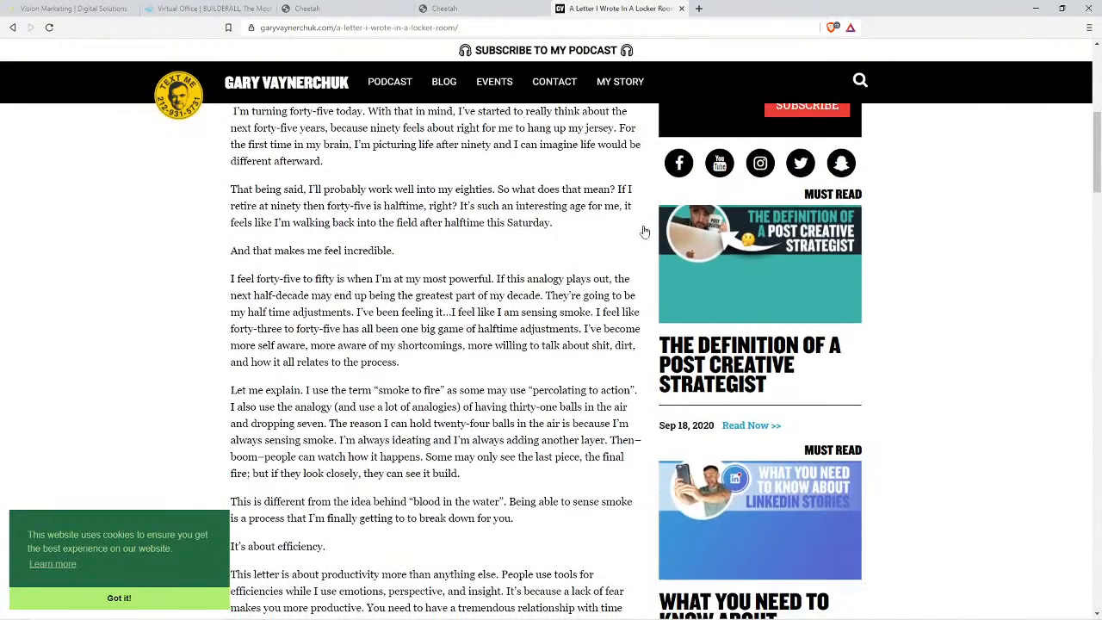
Examine the post's web address, body text and sidebar down through the "Upcoming Events" block
{"action": "left_click", "coordinate": [644, 27]}
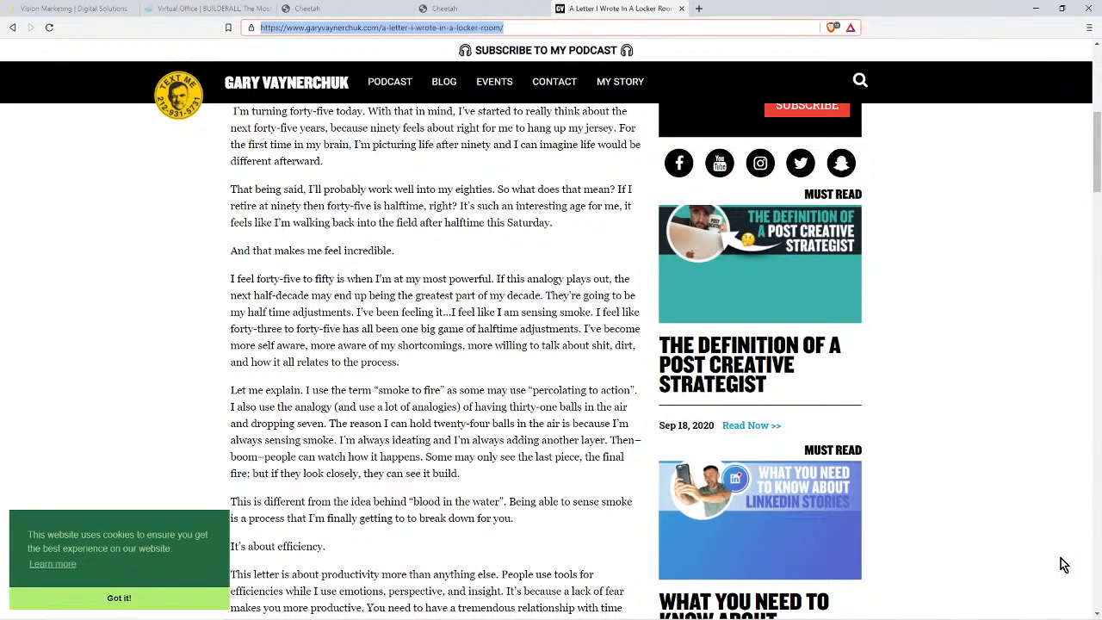
{"action": "scroll", "coordinate": [1060, 561], "scroll_direction": "down", "scroll_amount": 5}
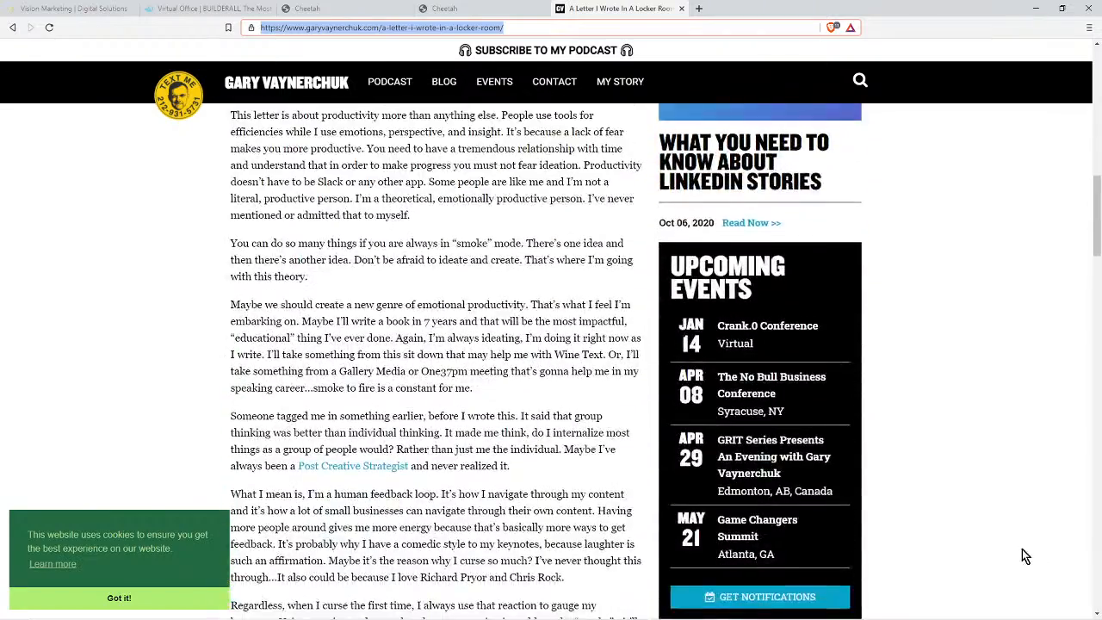
{"action": "scroll", "coordinate": [1023, 552], "scroll_direction": "up", "scroll_amount": 10}
{"action": "scroll", "coordinate": [787, 464], "scroll_direction": "down", "scroll_amount": 5}
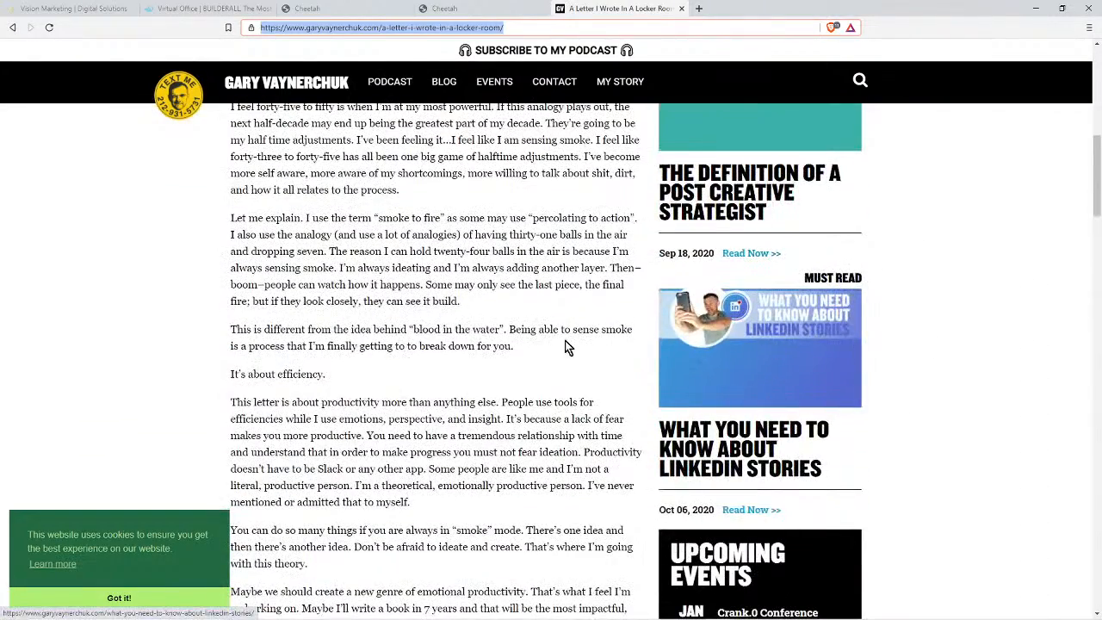
{"action": "scroll", "coordinate": [945, 463], "scroll_direction": "down", "scroll_amount": 3}
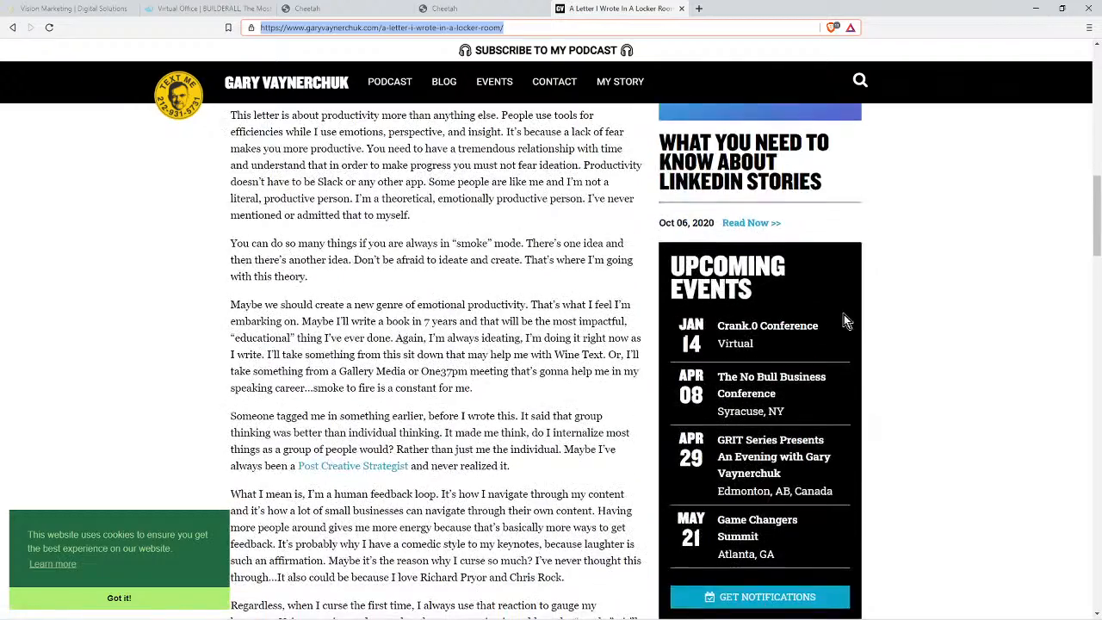
{"action": "scroll", "coordinate": [890, 442], "scroll_direction": "down", "scroll_amount": 5}
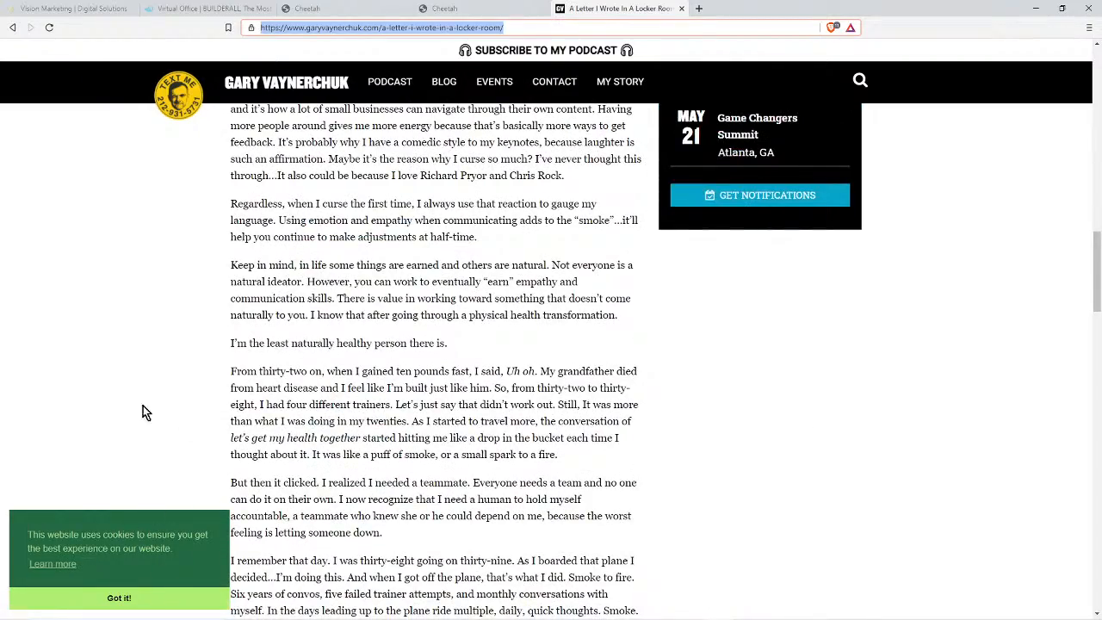
Examine the end of the post, including its social share row and comments section
{"action": "scroll", "coordinate": [757, 472], "scroll_direction": "down", "scroll_amount": 15}
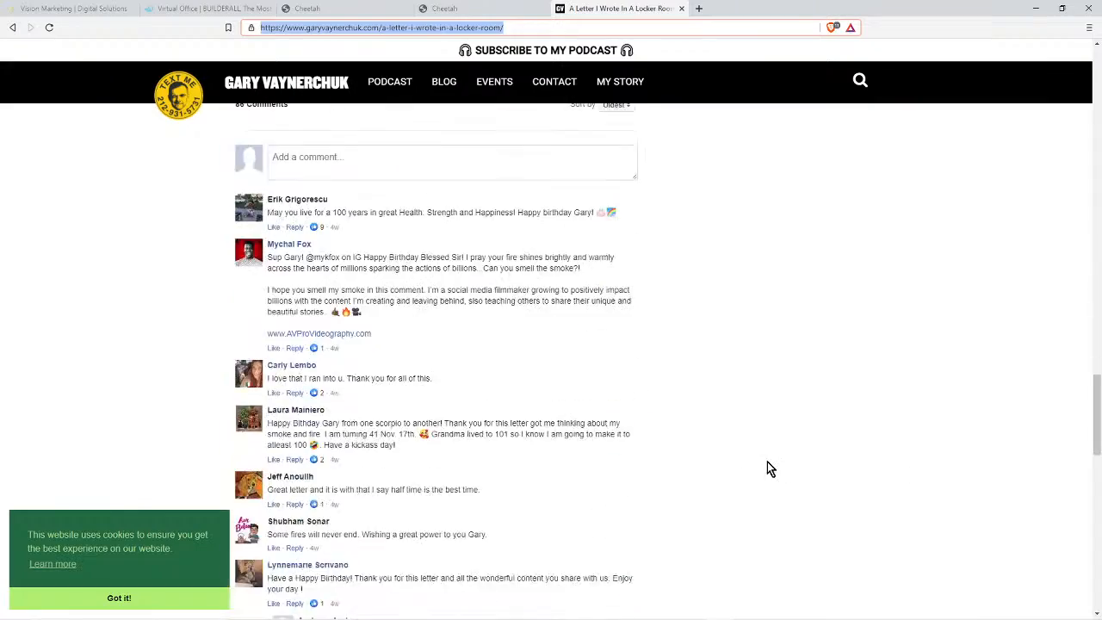
{"action": "scroll", "coordinate": [769, 465], "scroll_direction": "up", "scroll_amount": 3}
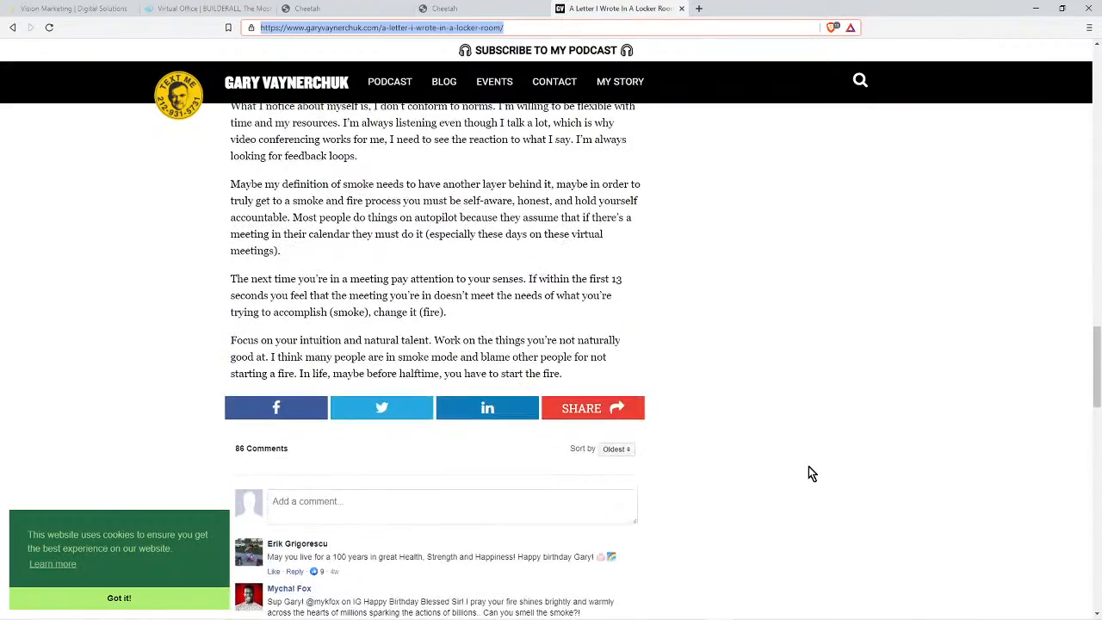
{"action": "scroll", "coordinate": [787, 469], "scroll_direction": "down", "scroll_amount": 3}
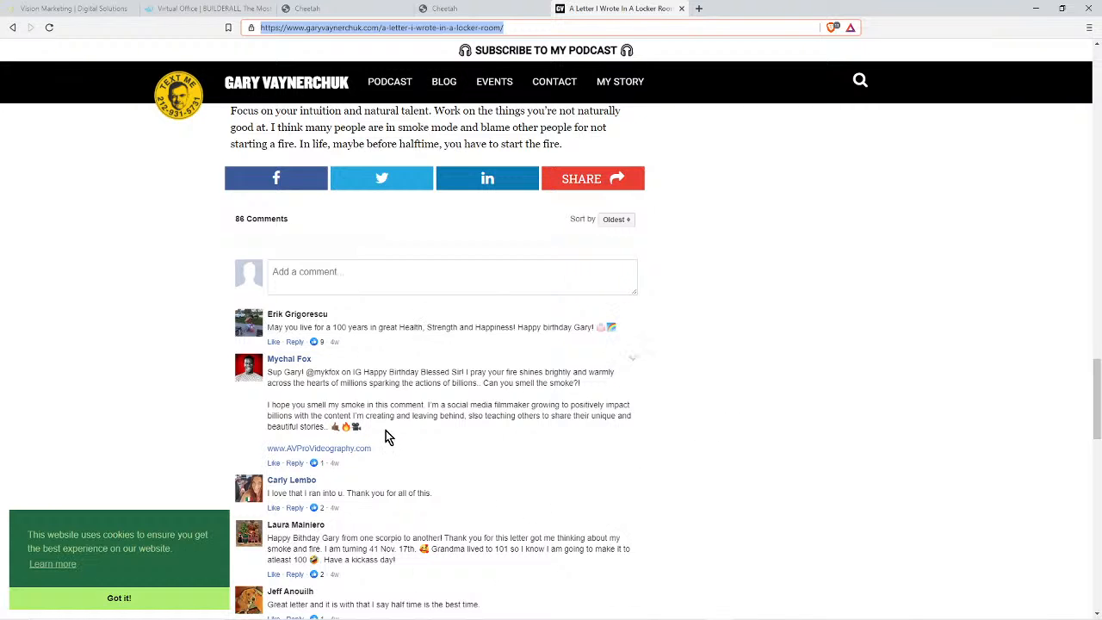
{"action": "scroll", "coordinate": [757, 451], "scroll_direction": "down", "scroll_amount": 2}
{"action": "scroll", "coordinate": [707, 456], "scroll_direction": "up", "scroll_amount": 10}
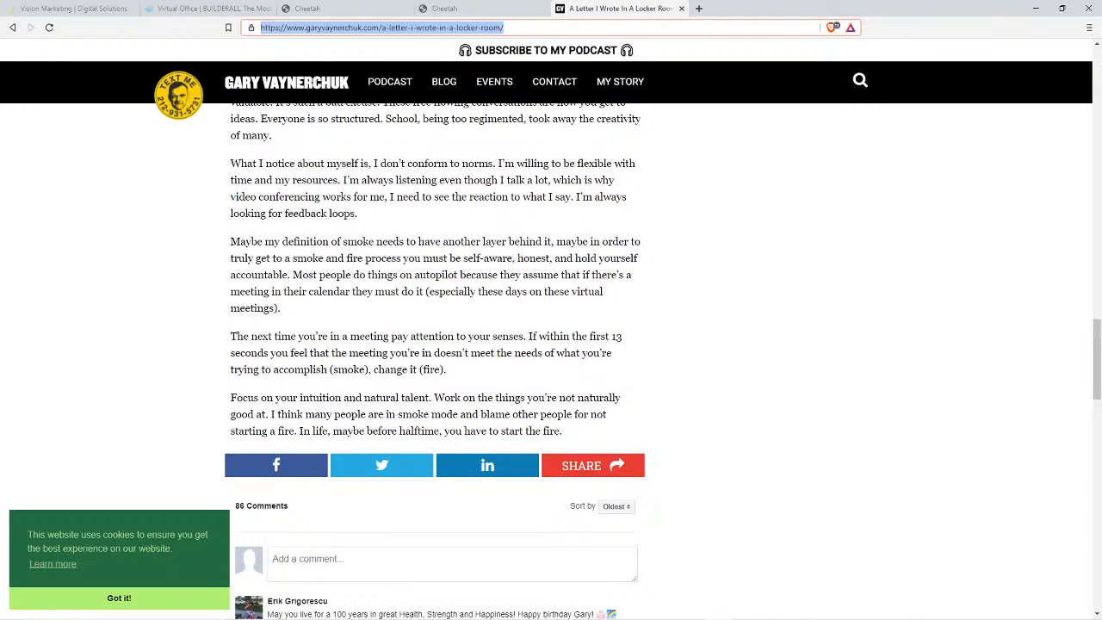
Go to Builderall's Virtual Office, open the New Knowledgebase and search it for "blog"
{"action": "left_click", "coordinate": [185, 8]}
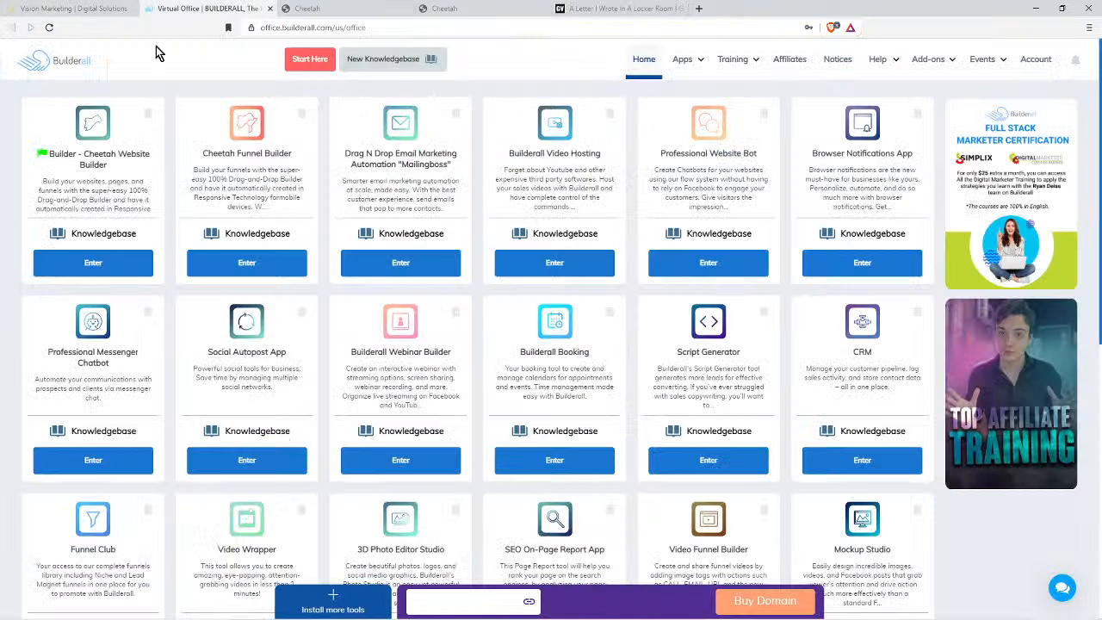
{"action": "left_click", "coordinate": [412, 59]}
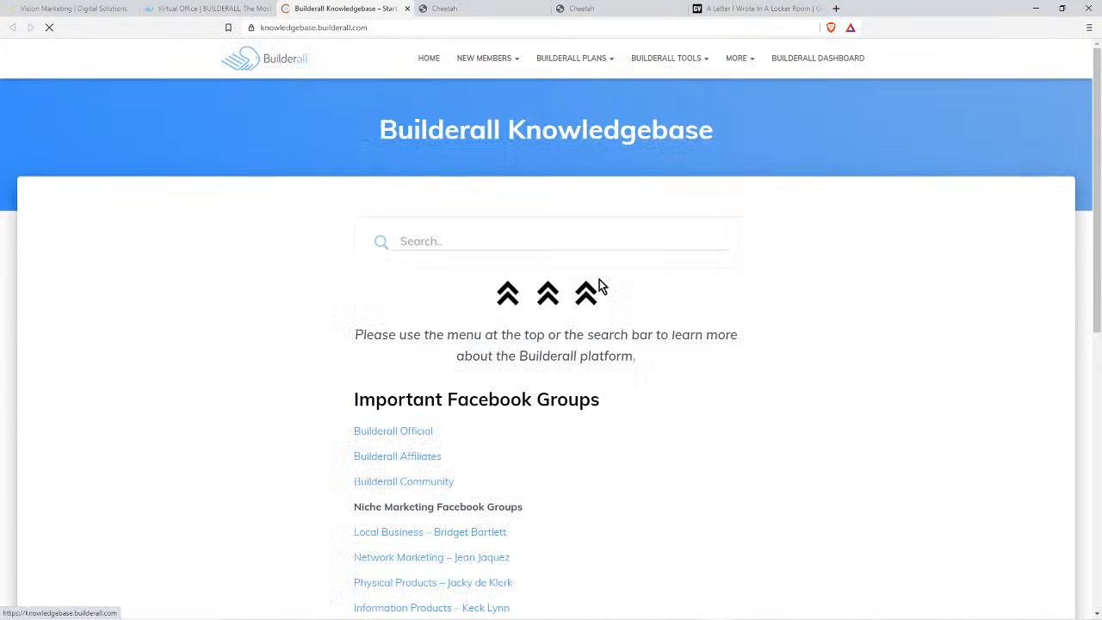
{"action": "left_click", "coordinate": [474, 238]}
{"action": "type", "text": "blog"}
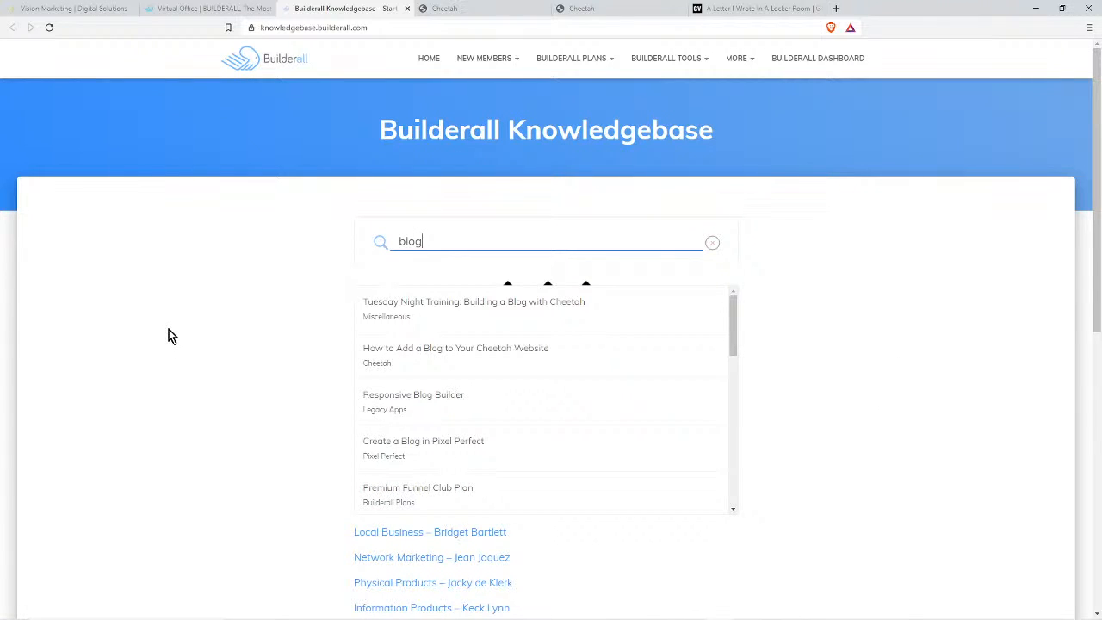
Return to the Cheetah site's pages, set the BLOG feed page as the home page, save its settings and republish the site
{"action": "left_click", "coordinate": [592, 9]}
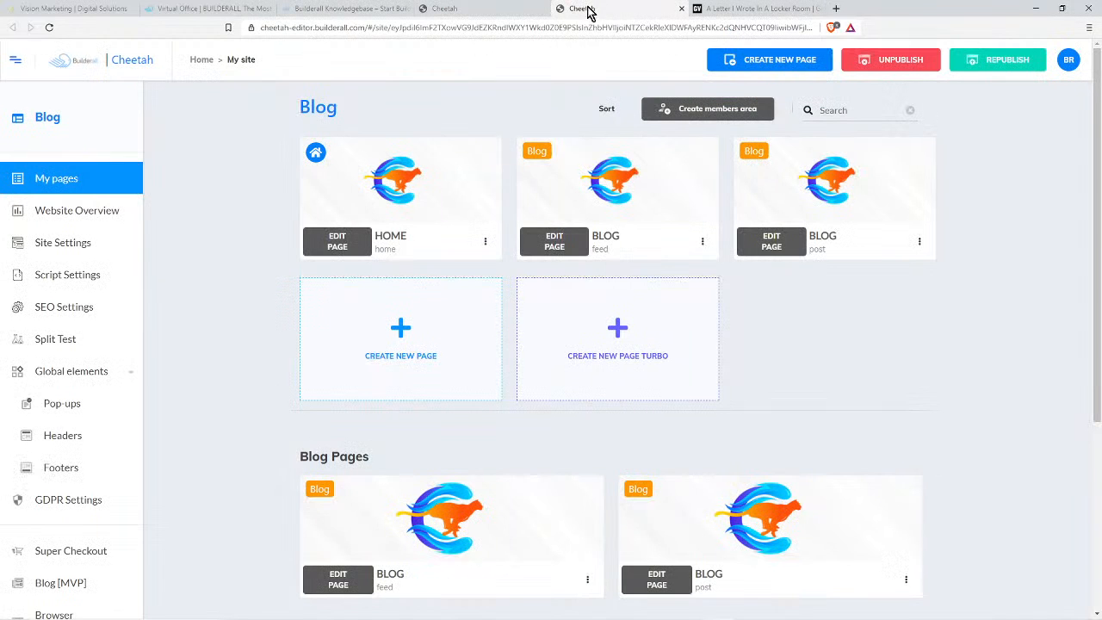
{"action": "mouse_move", "coordinate": [398, 194]}
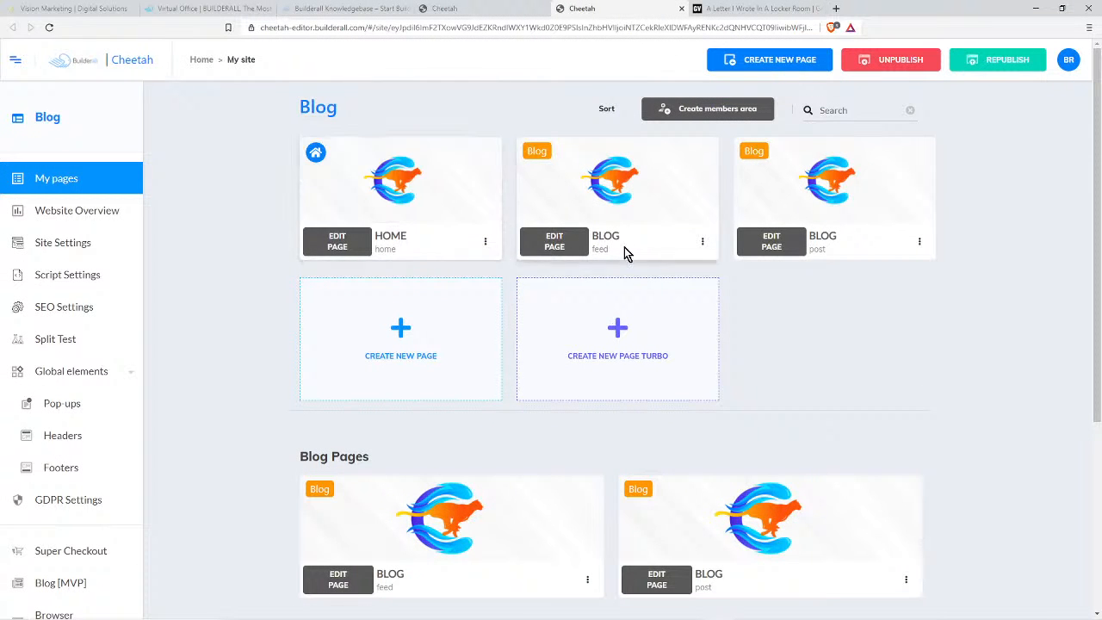
{"action": "left_click", "coordinate": [702, 241]}
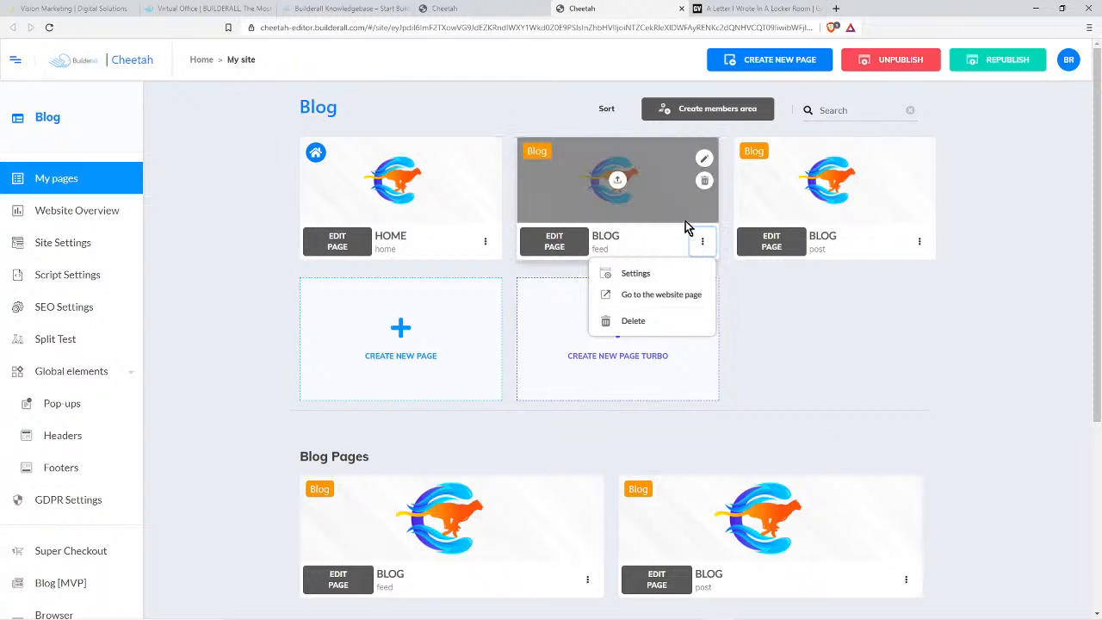
{"action": "left_click", "coordinate": [636, 274]}
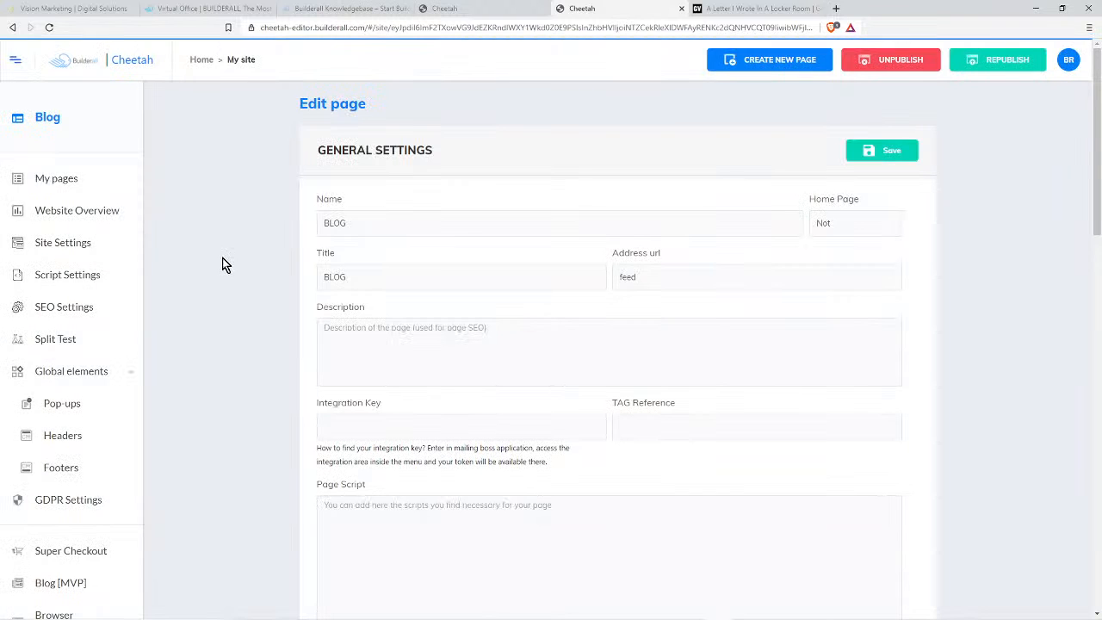
{"action": "left_click", "coordinate": [878, 223]}
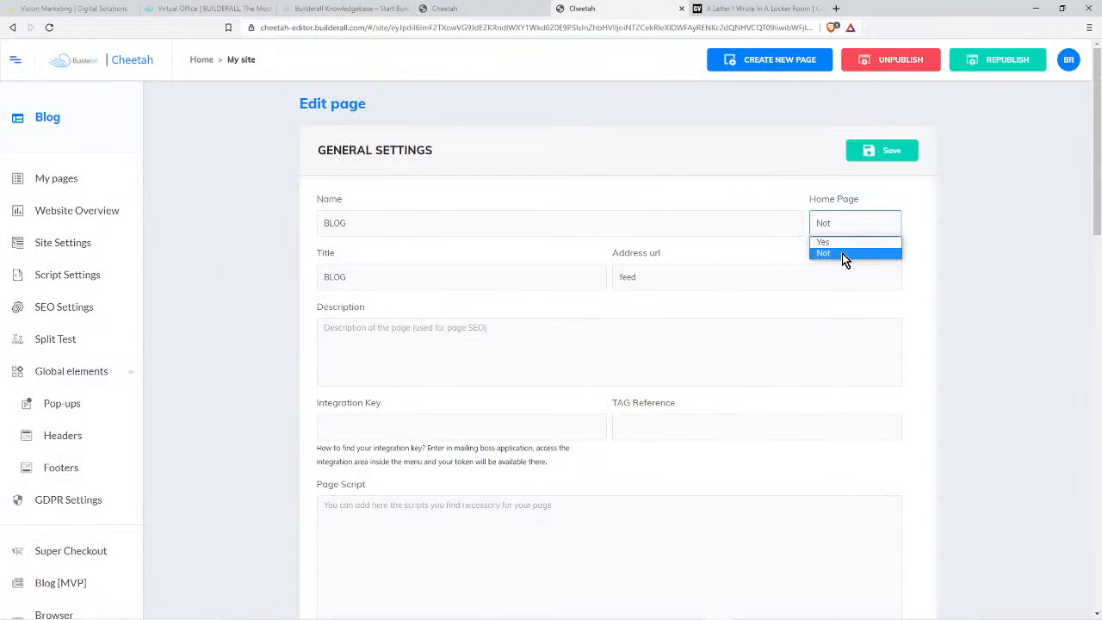
{"action": "left_click", "coordinate": [842, 252]}
{"action": "left_click", "coordinate": [887, 149]}
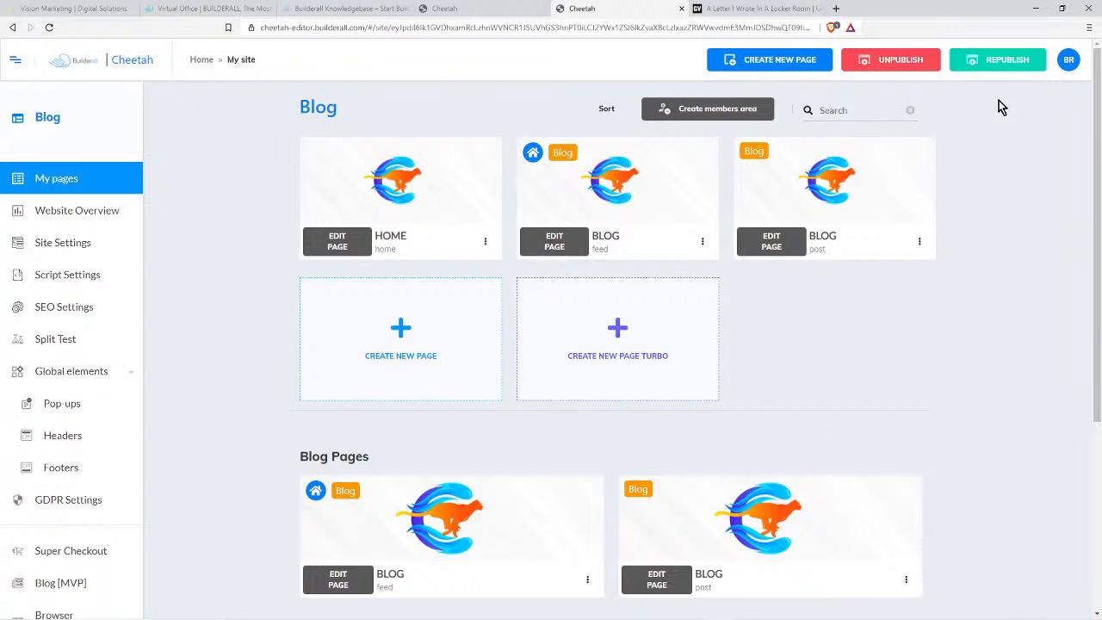
{"action": "left_click", "coordinate": [998, 62]}
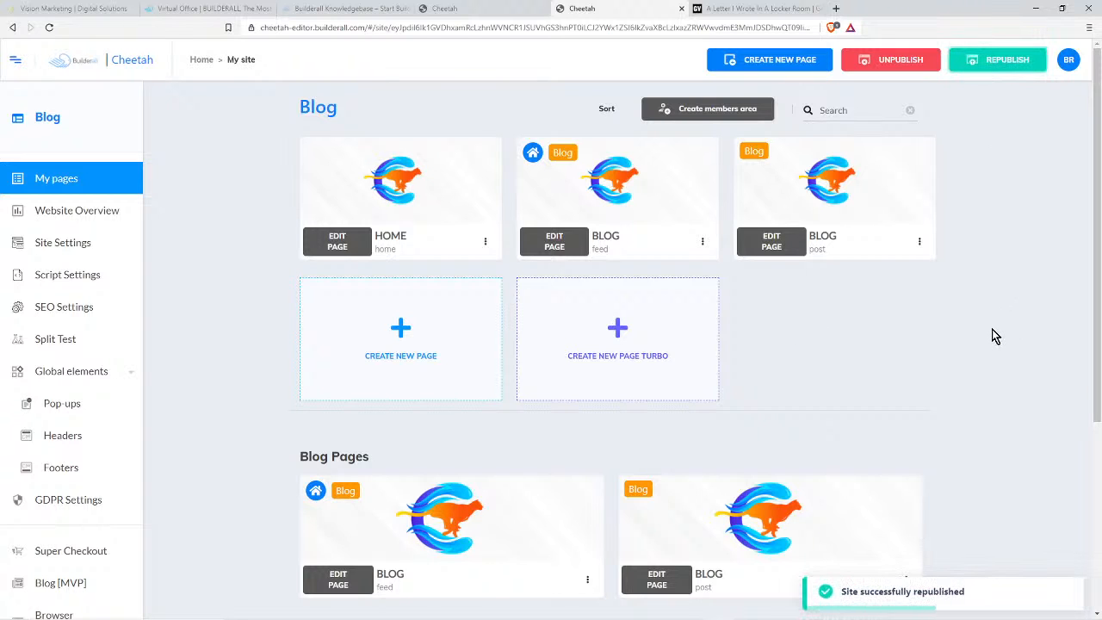